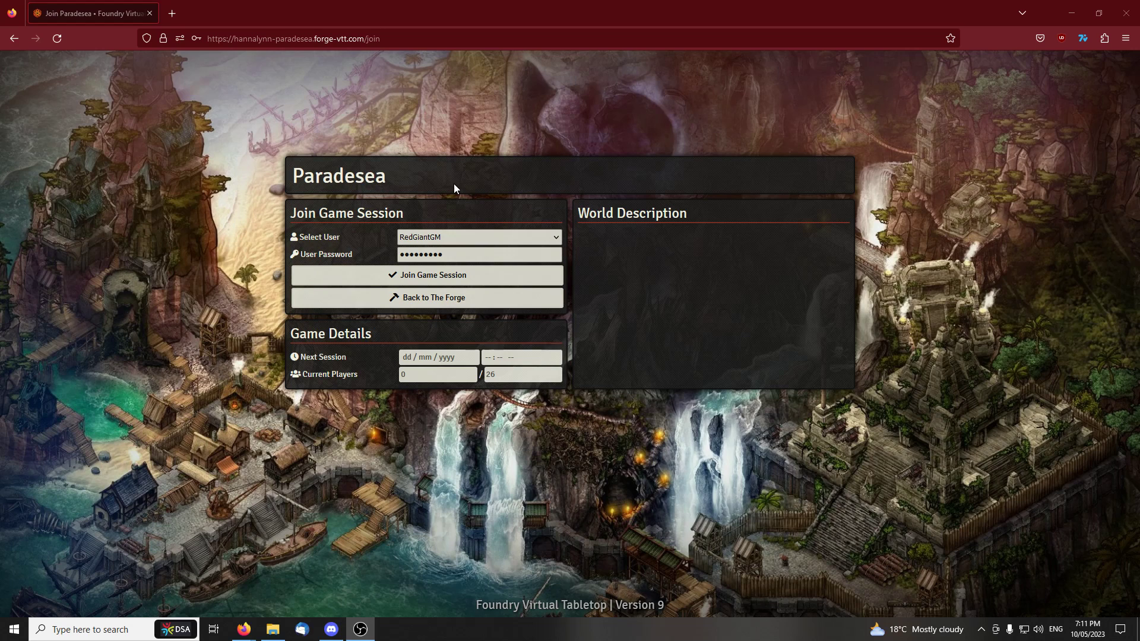
Join the Paradesea game session as the preselected GM user and decline saving the password in the browser
left_click(461, 237)
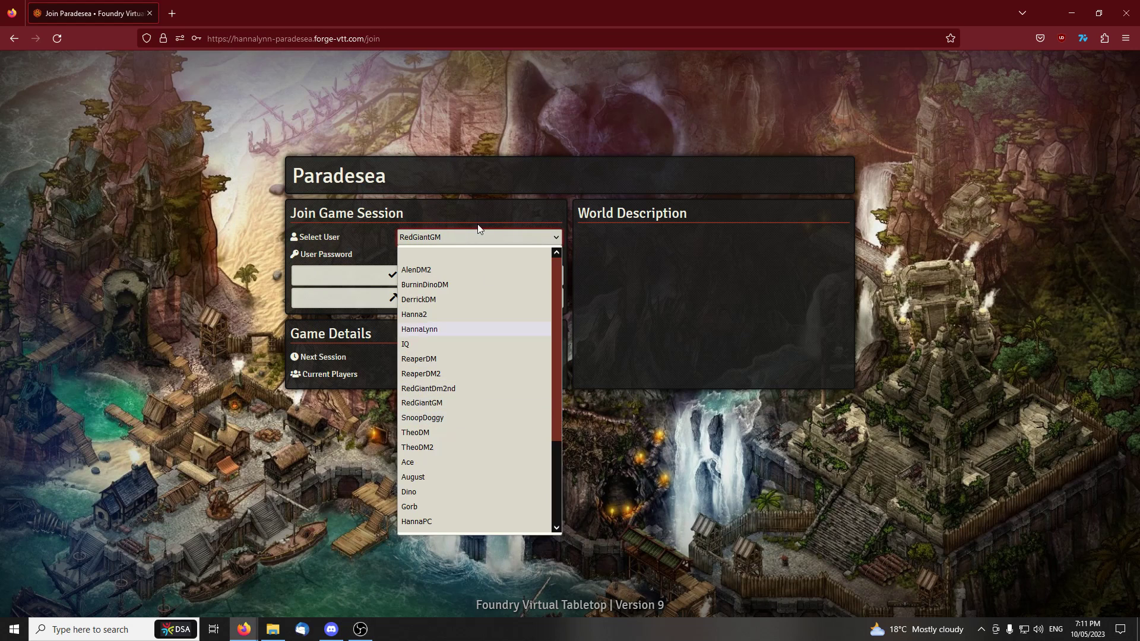
left_click(454, 240)
left_click(457, 255)
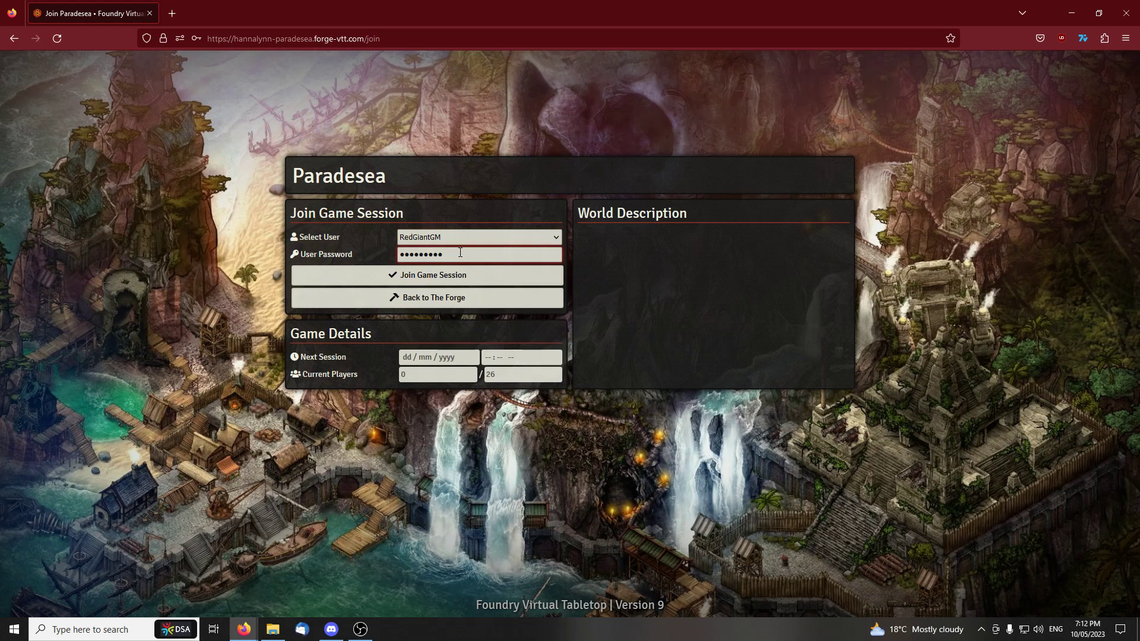
left_click(447, 276)
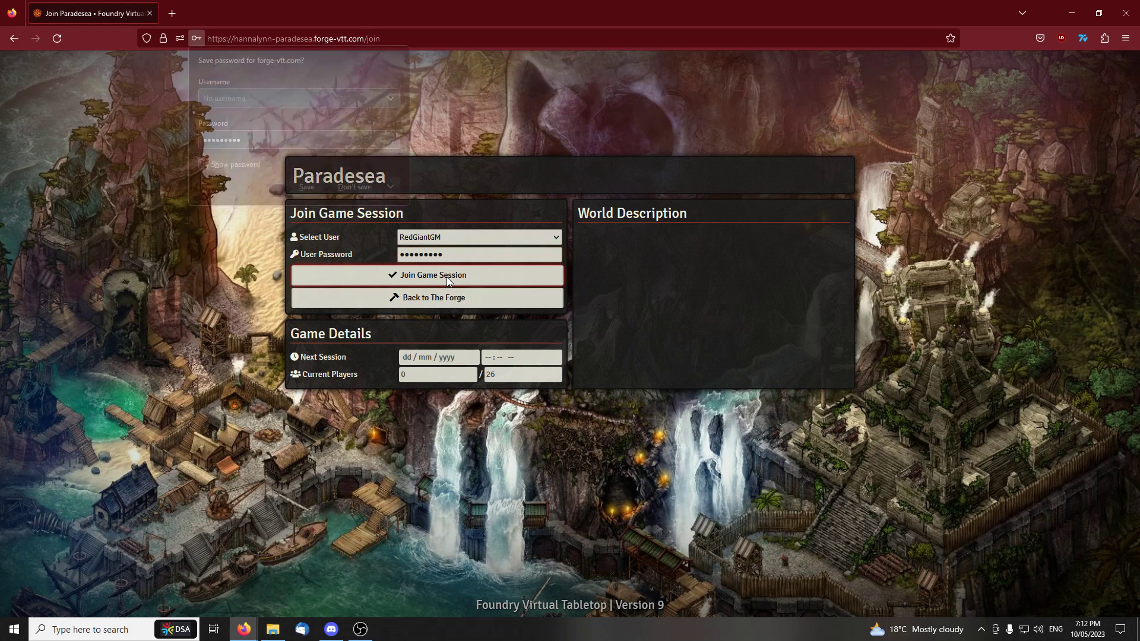
left_click(345, 186)
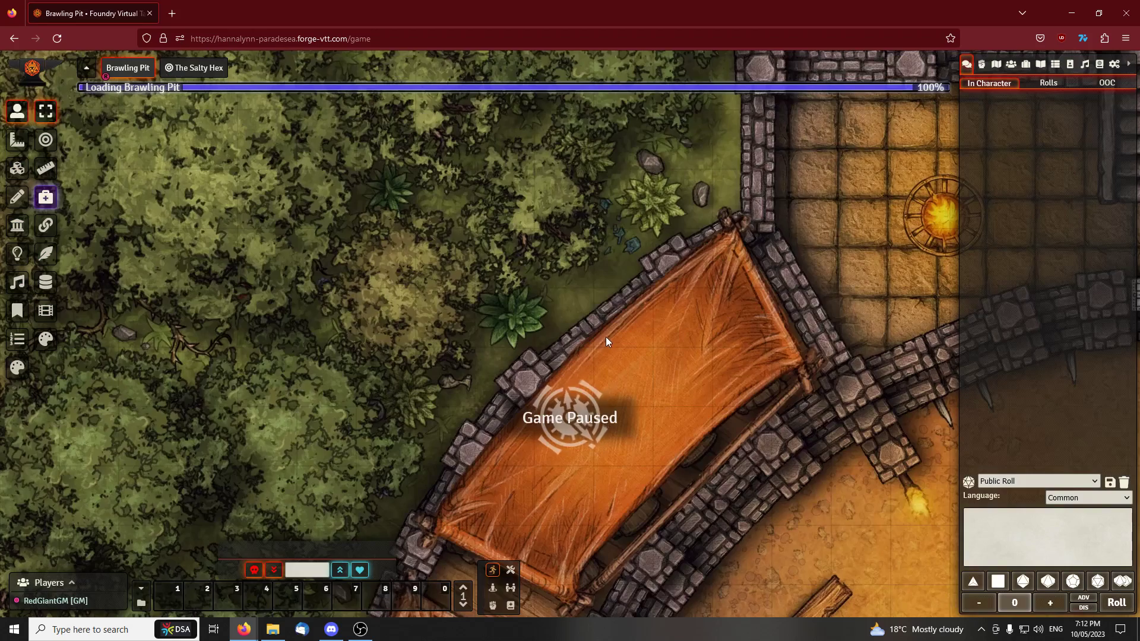
scroll(601, 331, "down", 6)
left_click_drag(601, 330, 457, 184)
scroll(517, 285, "down", 6)
left_click_drag(532, 260, 425, 192)
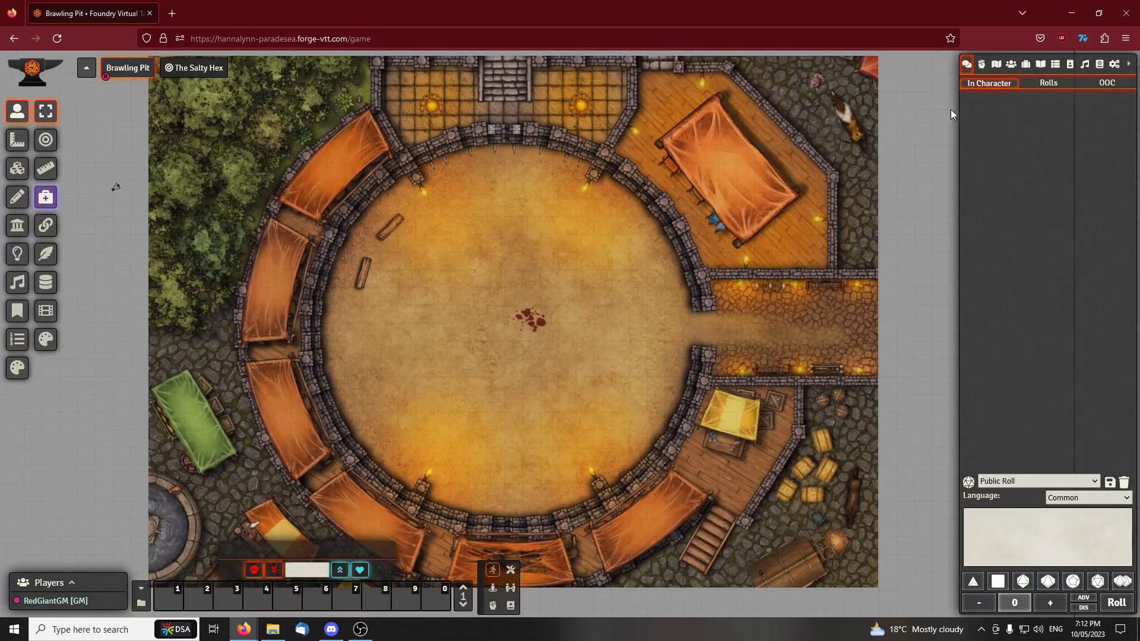
Create a Player Character actor named "tesrt full caster" in the Character Test Folder under Red's Mission
left_click(1010, 64)
left_click(1019, 330)
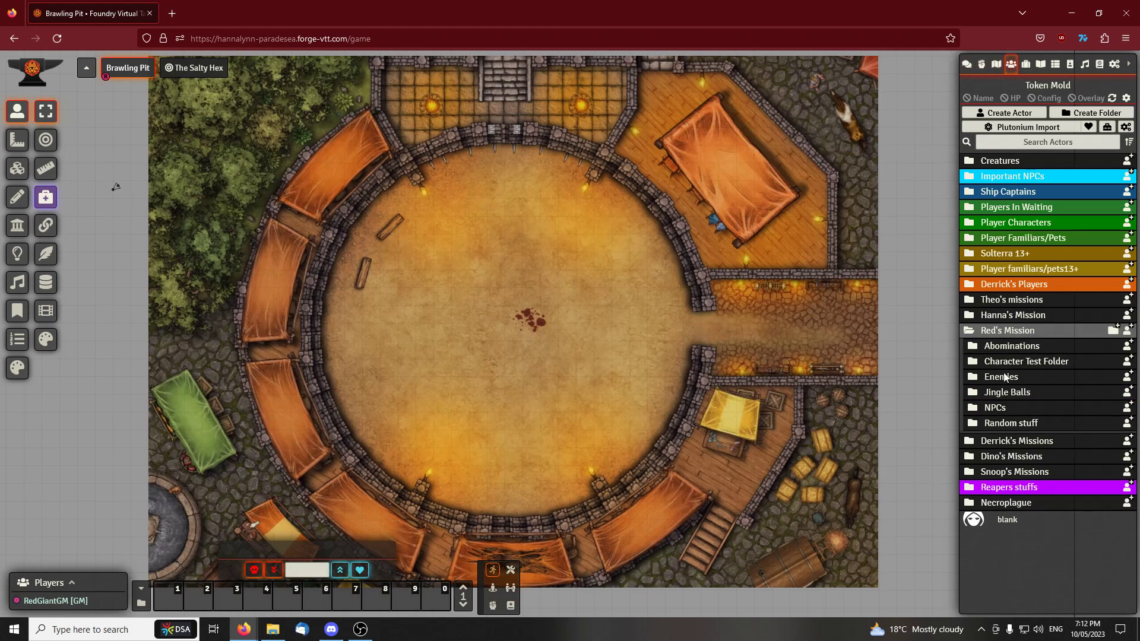
left_click(1018, 361)
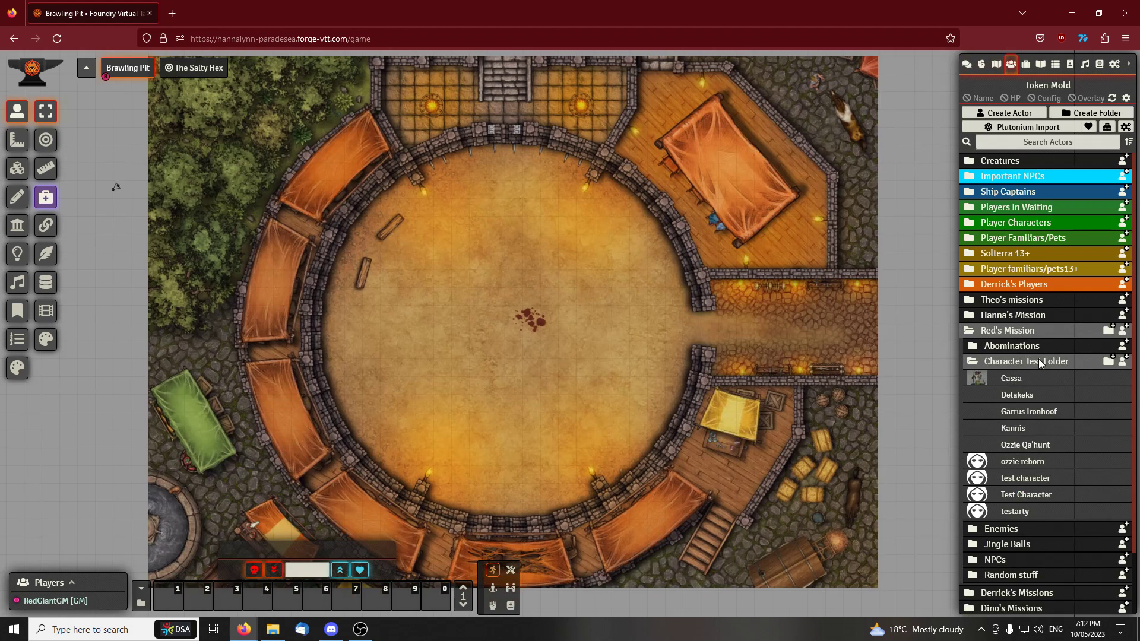
left_click(1123, 361)
left_click(862, 387)
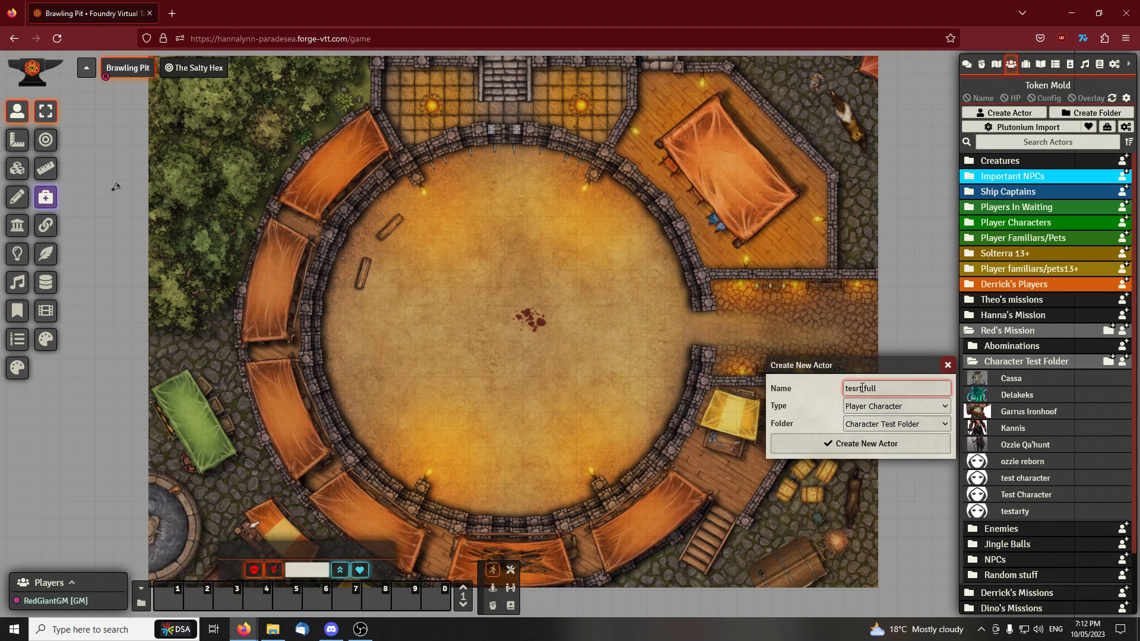
left_click(878, 443)
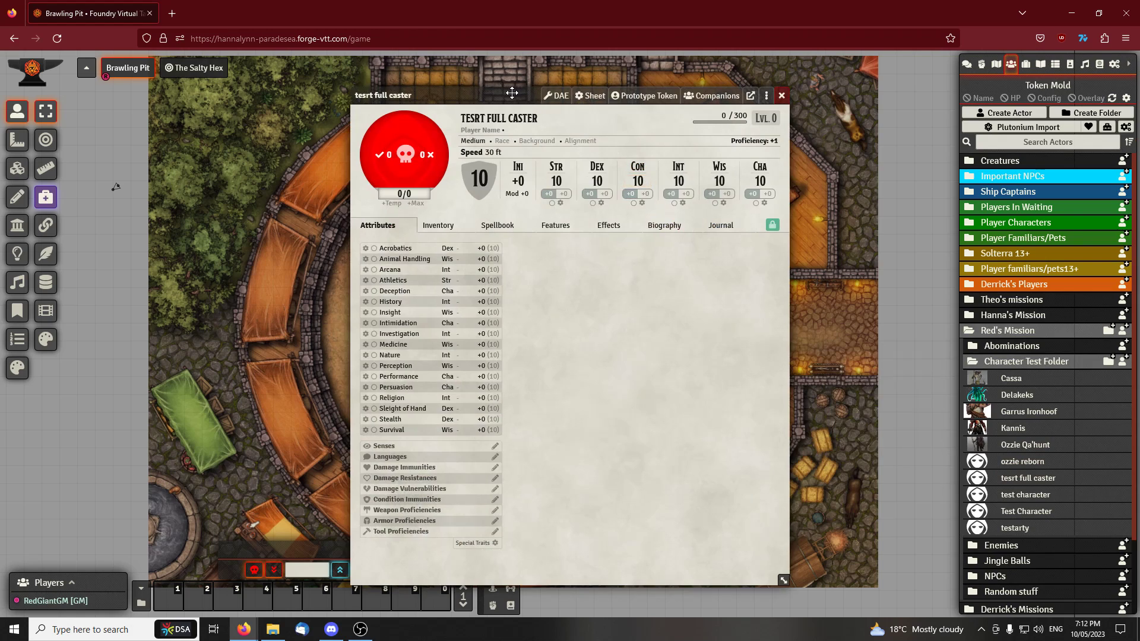
Start the Plutonium import for the new actor and open the Races & Subraces importer with 5etools as source
left_click_drag(513, 93, 456, 87)
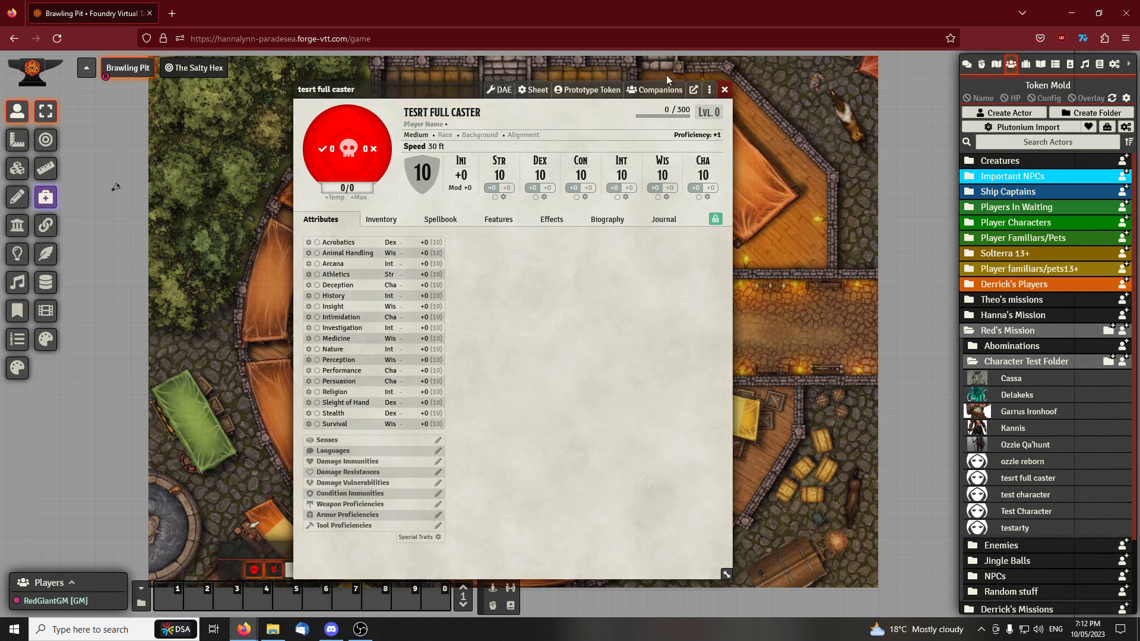
left_click(711, 91)
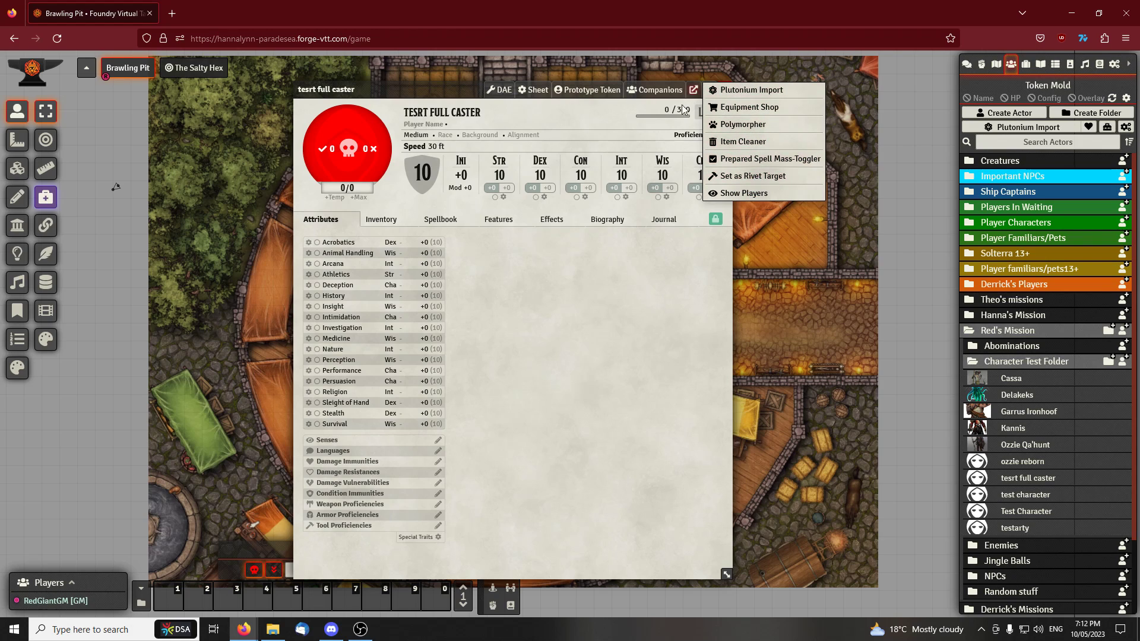
left_click(701, 109)
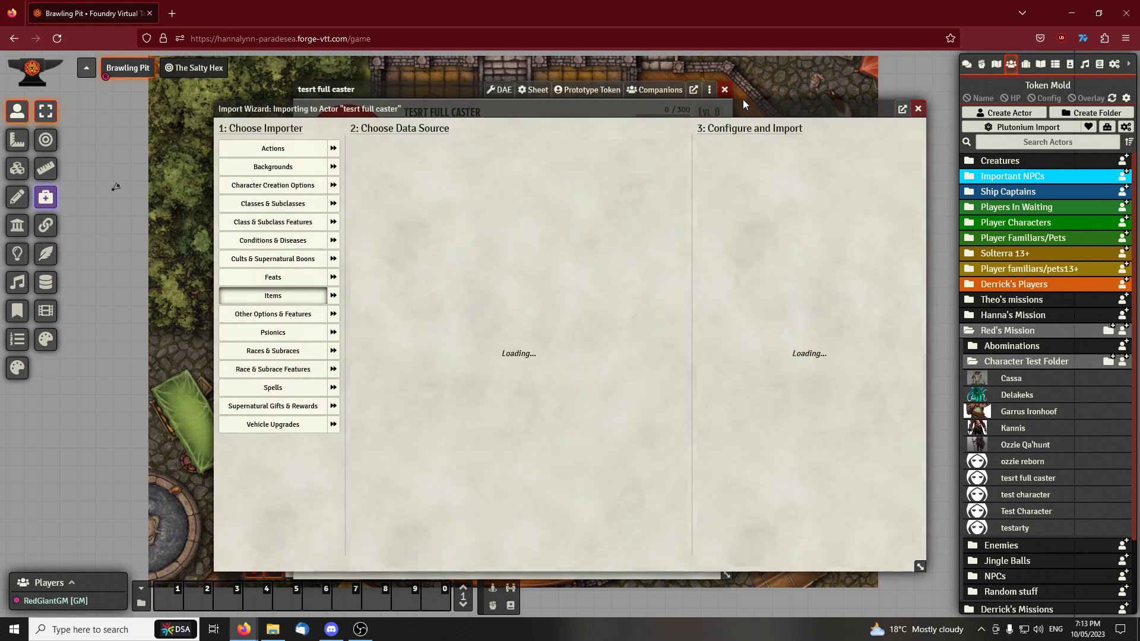
mouse_move(468, 110)
left_mouse_down()
mouse_move(482, 107)
mouse_move(463, 107)
left_mouse_up()
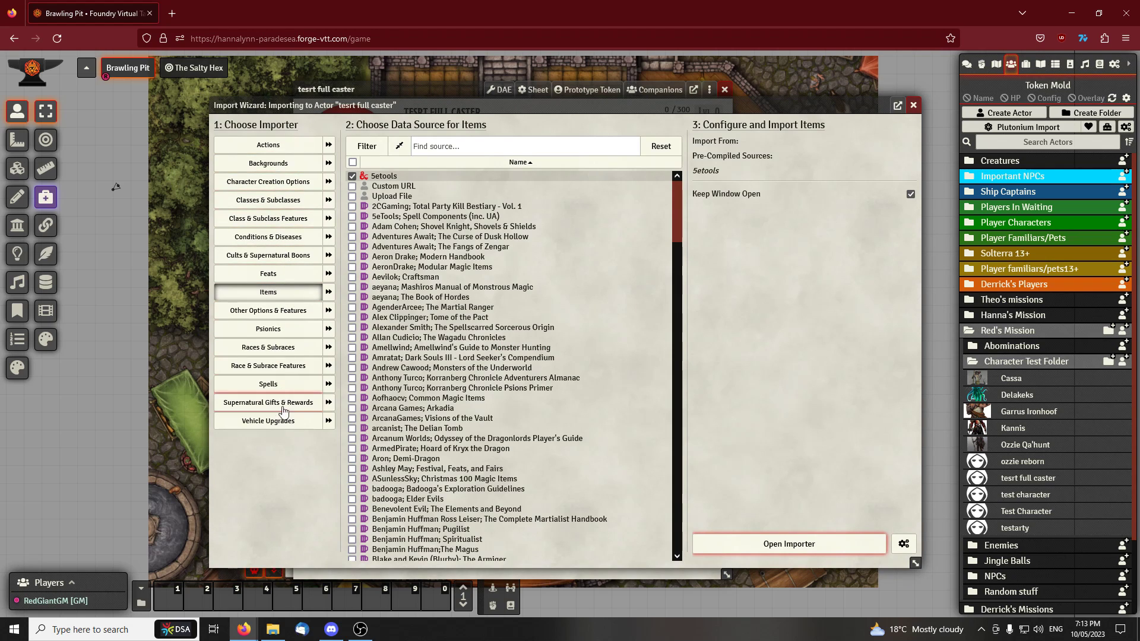
left_click(266, 350)
left_click_drag(395, 106, 346, 106)
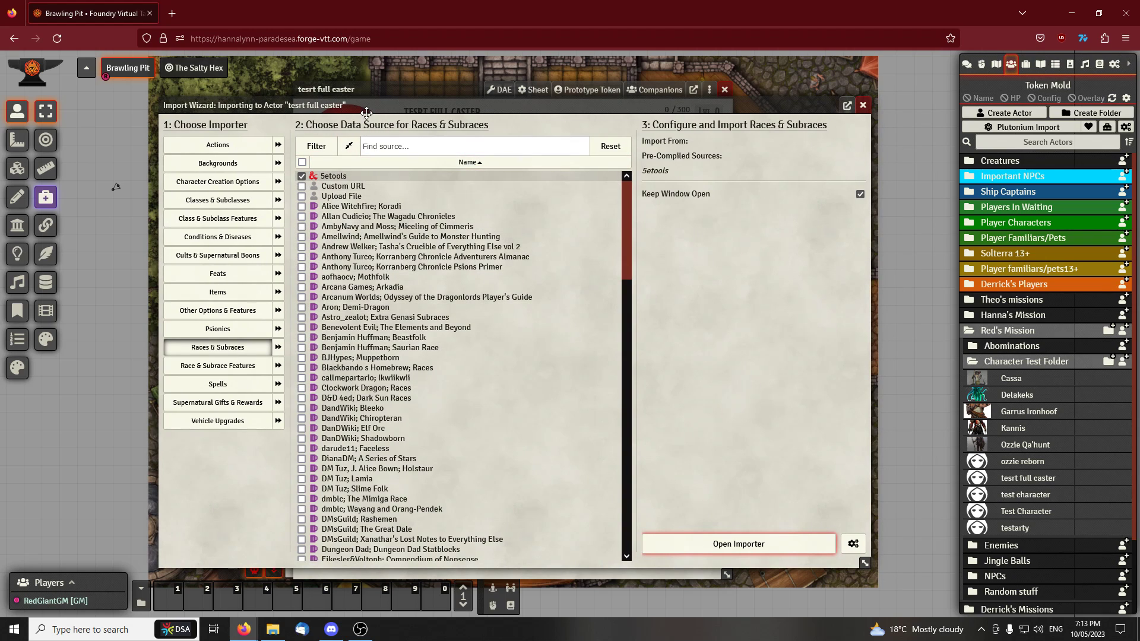
left_click_drag(368, 108, 350, 101)
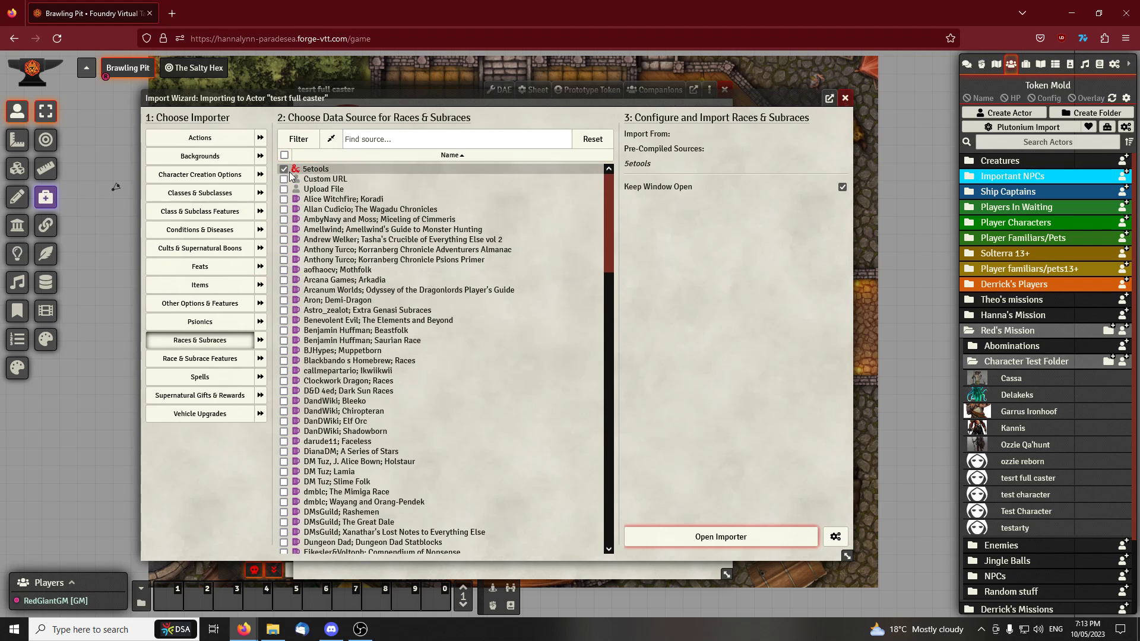
left_click(730, 538)
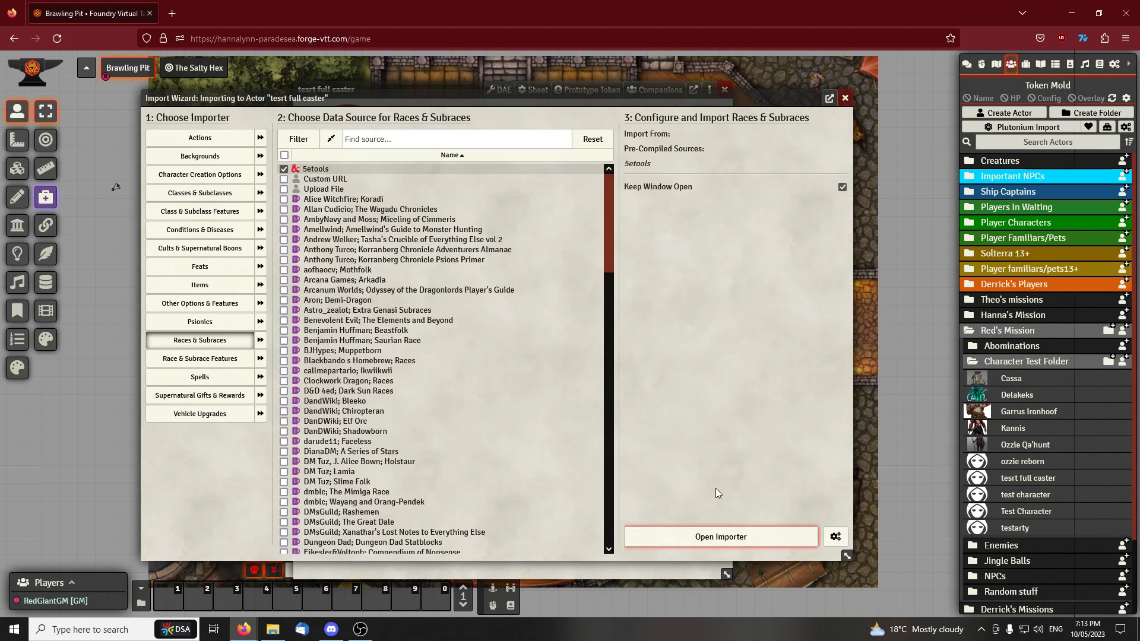
Import the Aasimar (Protector) race into the actor without applying ability score modifications
left_click_drag(395, 110, 379, 122)
left_click(328, 230)
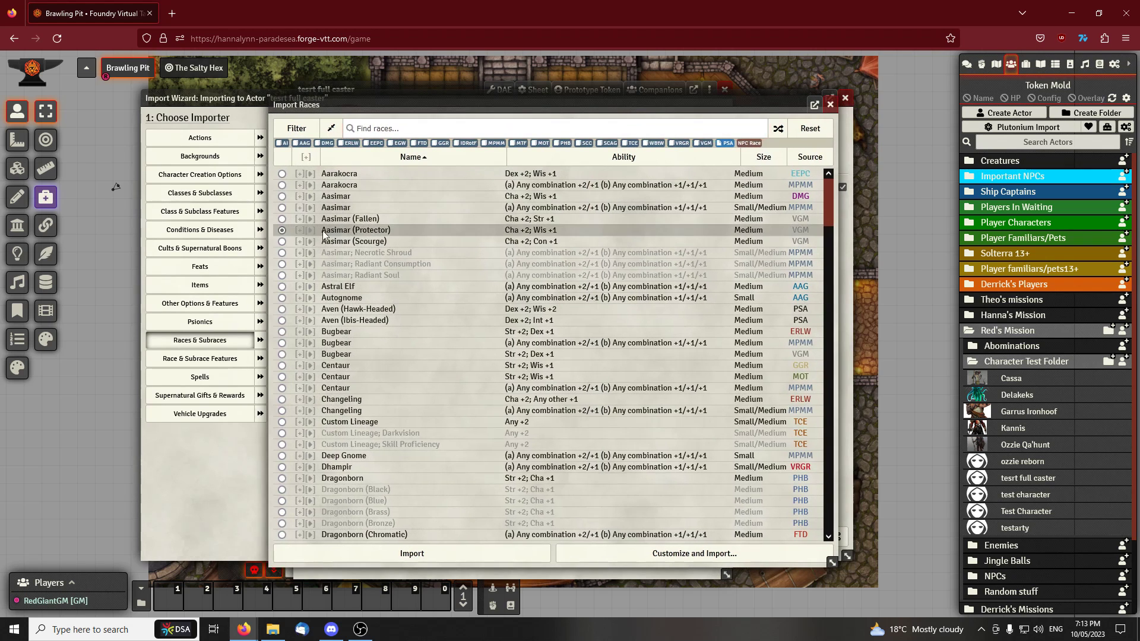
left_click(414, 552)
left_click_drag(542, 252, 331, 247)
left_click_drag(607, 308, 675, 290)
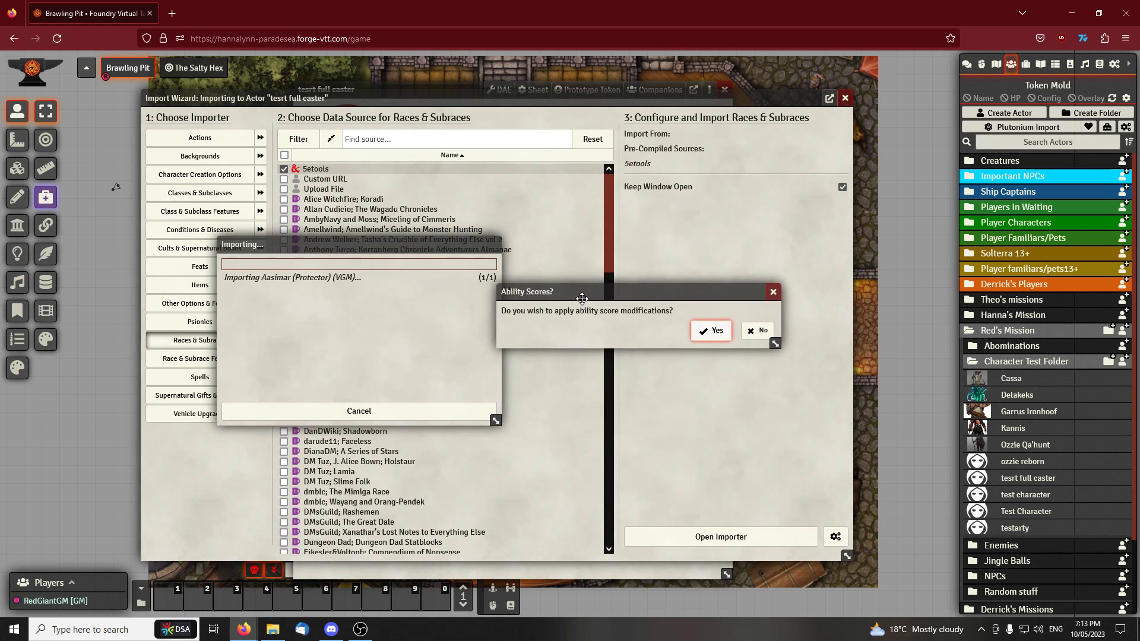
left_click_drag(582, 297, 603, 294)
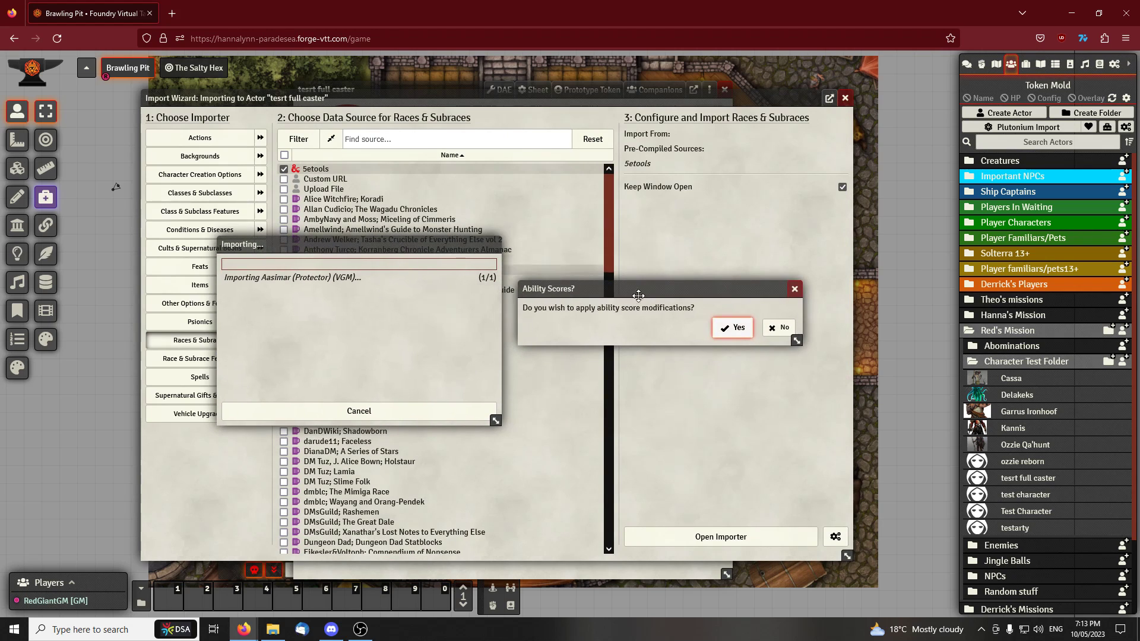
left_click(771, 329)
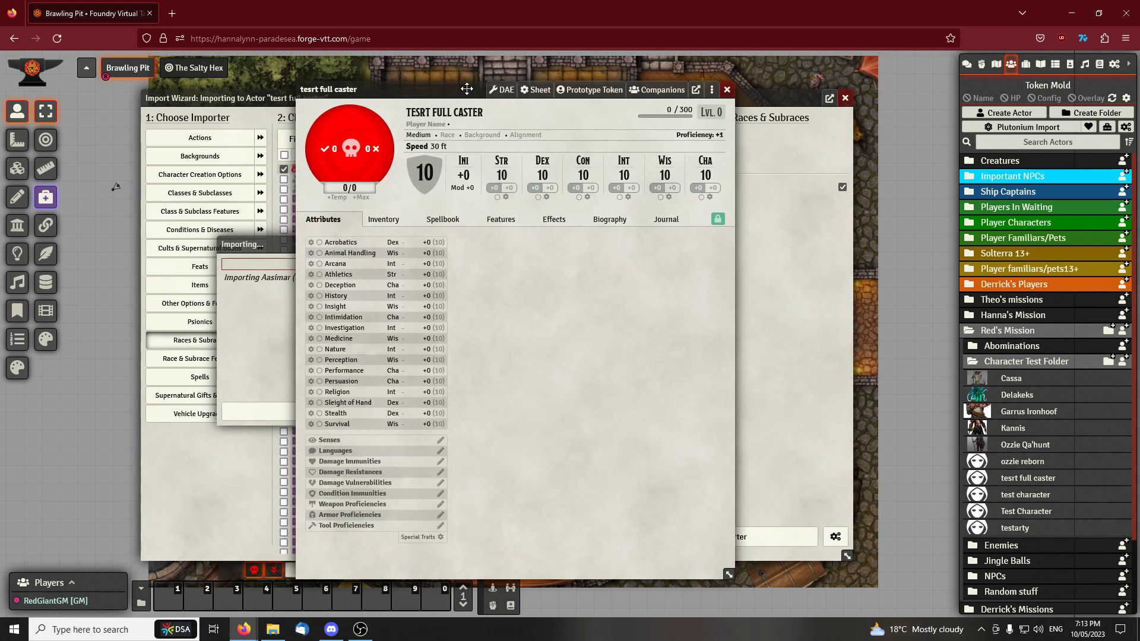
Set the character's Intelligence score to 16 and dismiss the race import report
left_click_drag(417, 84, 588, 77)
left_click(358, 243)
left_click_drag(359, 243, 308, 241)
left_click(802, 168)
key("BackSpace")
key("BackSpace")
type("16")
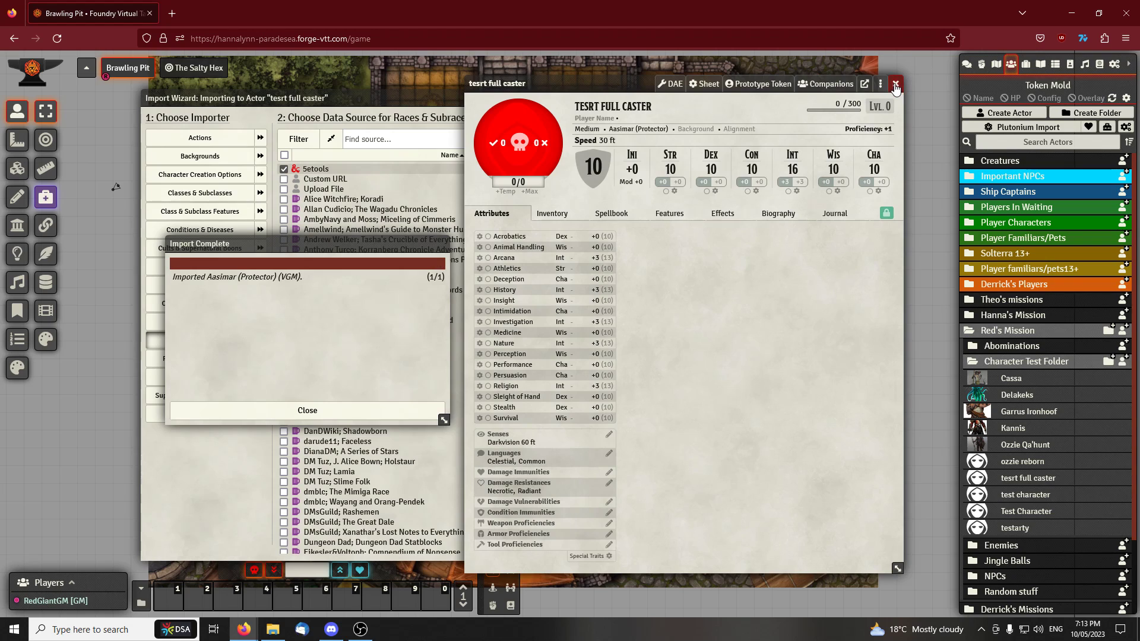
left_click_drag(285, 245, 420, 244)
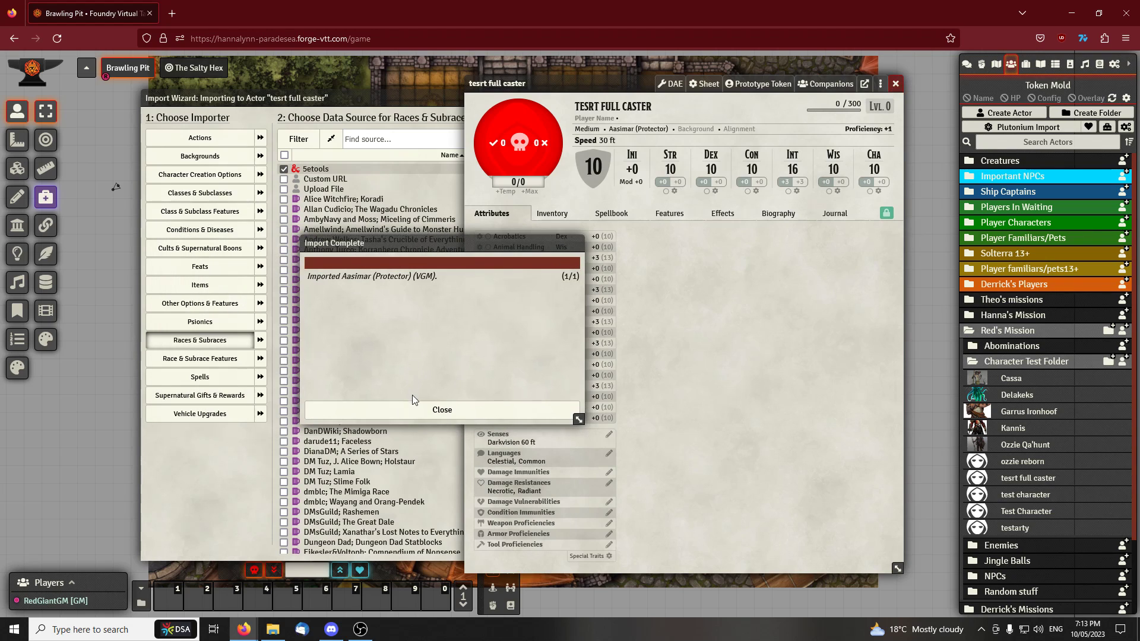
left_click(414, 408)
Review the racial features on the character sheet and rearrange the sheet and import wizard windows
left_click_drag(645, 82, 733, 77)
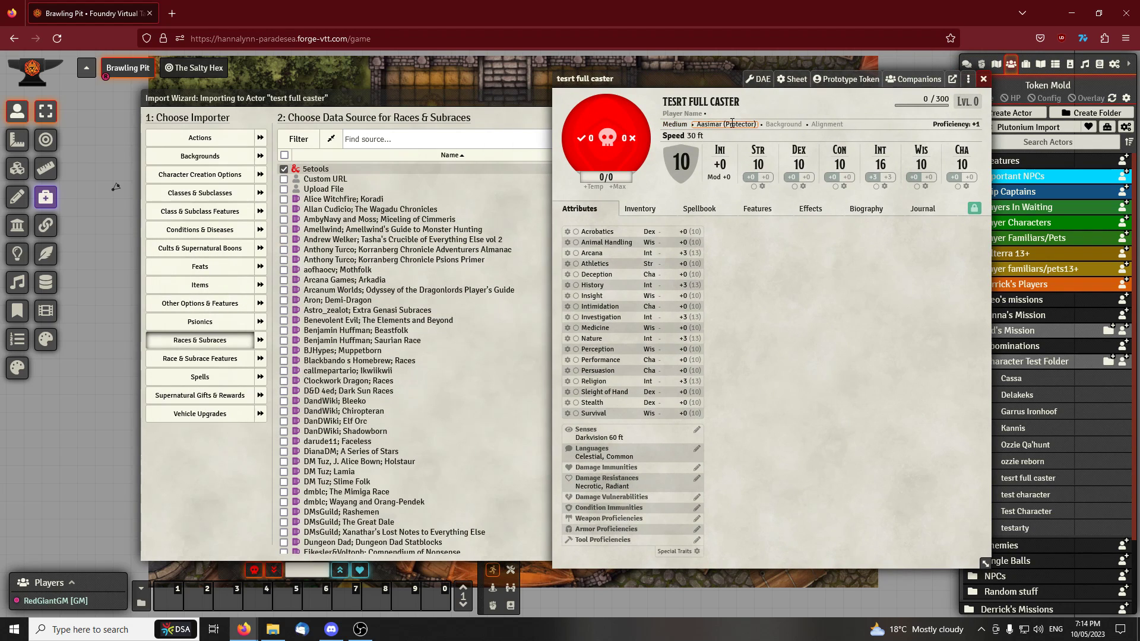
left_click(759, 210)
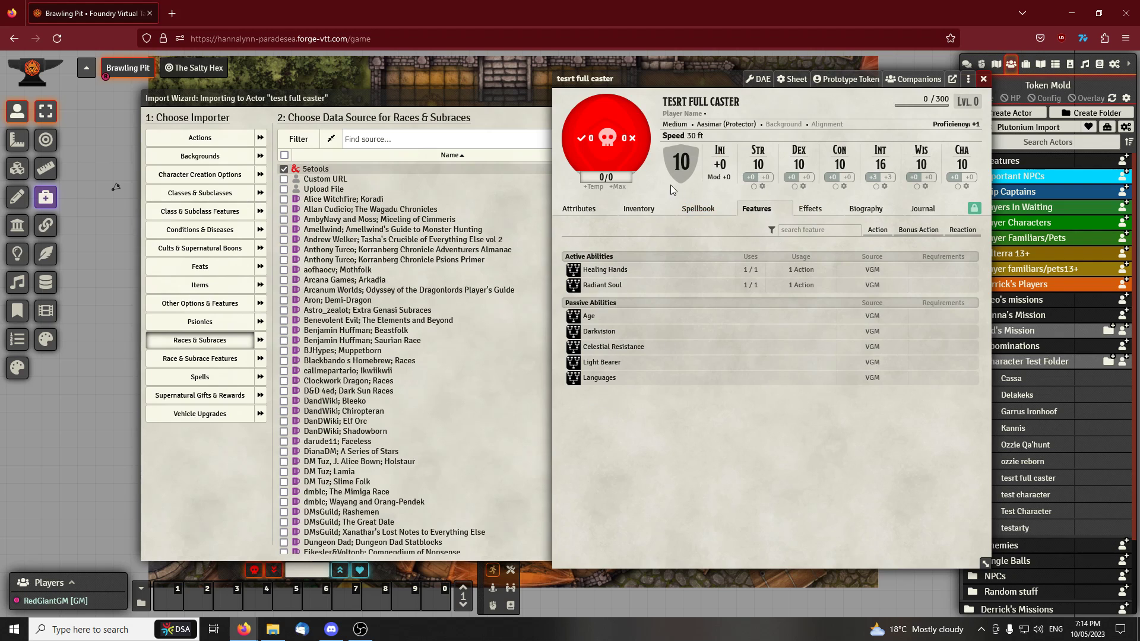
left_click_drag(709, 82, 692, 82)
left_click(490, 102)
left_click_drag(425, 91, 369, 89)
left_click(792, 98)
left_click_drag(654, 78, 444, 100)
left_click(770, 87)
left_click(800, 87)
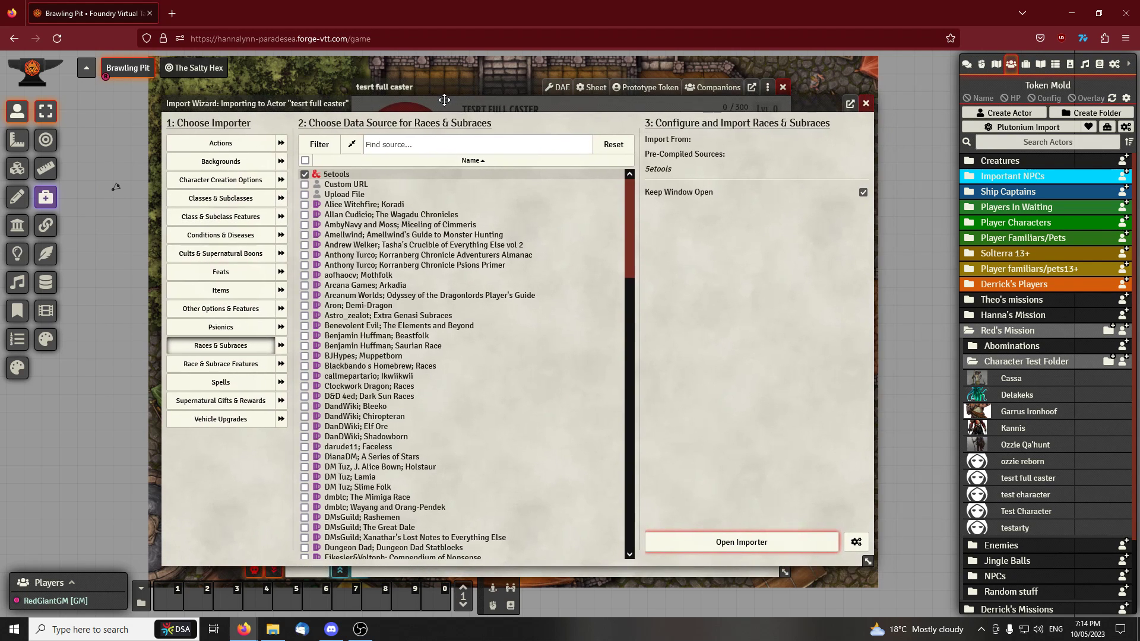
Open the Classes & Subclasses importer for the actor with 5etools as the data source
left_click(236, 203)
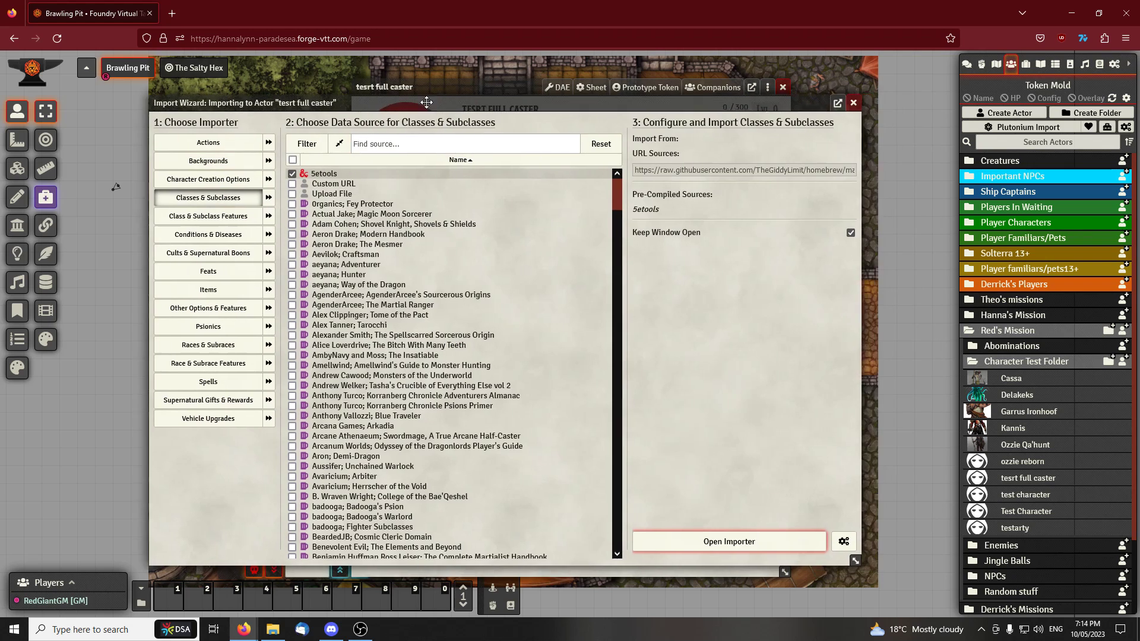
left_click_drag(418, 93, 377, 104)
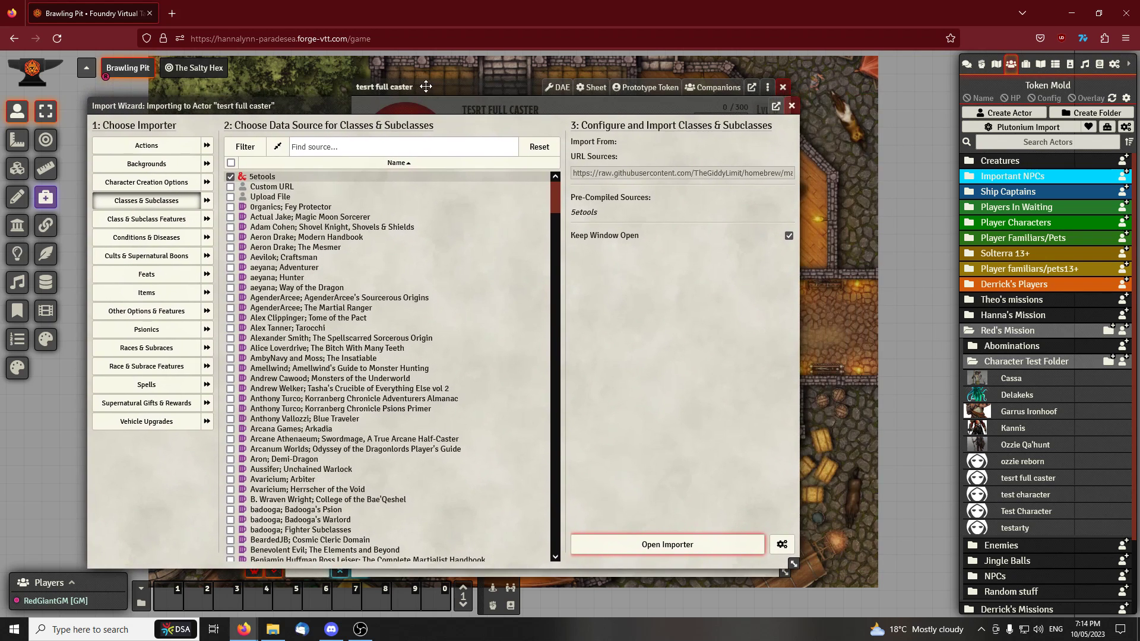
left_click(378, 104)
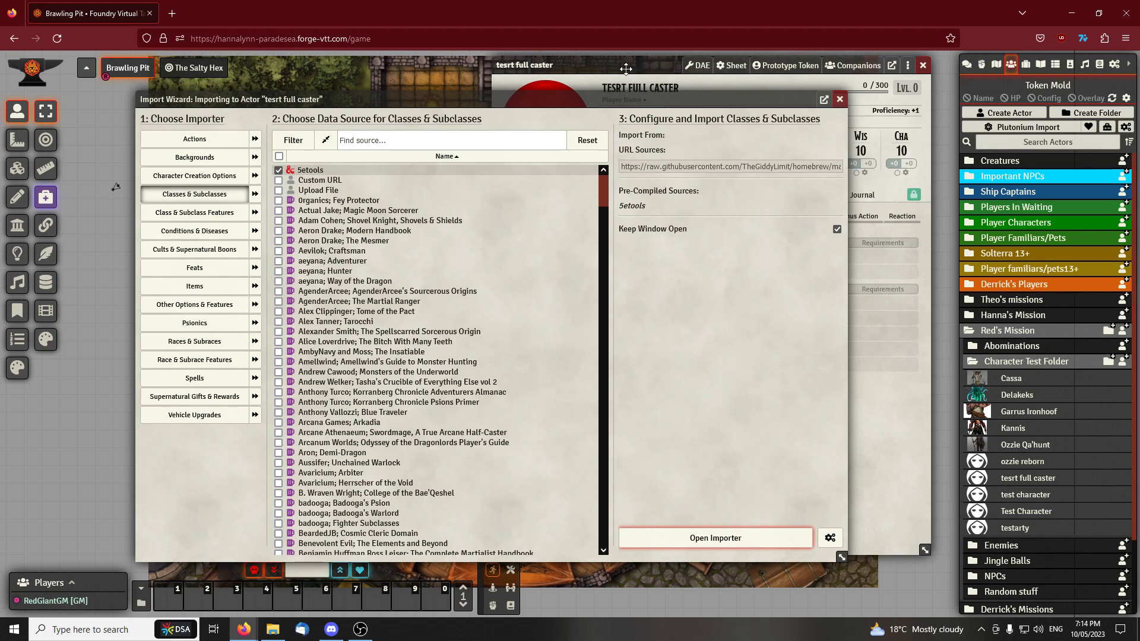
left_click_drag(626, 69, 636, 69)
left_click(391, 103)
left_click(716, 538)
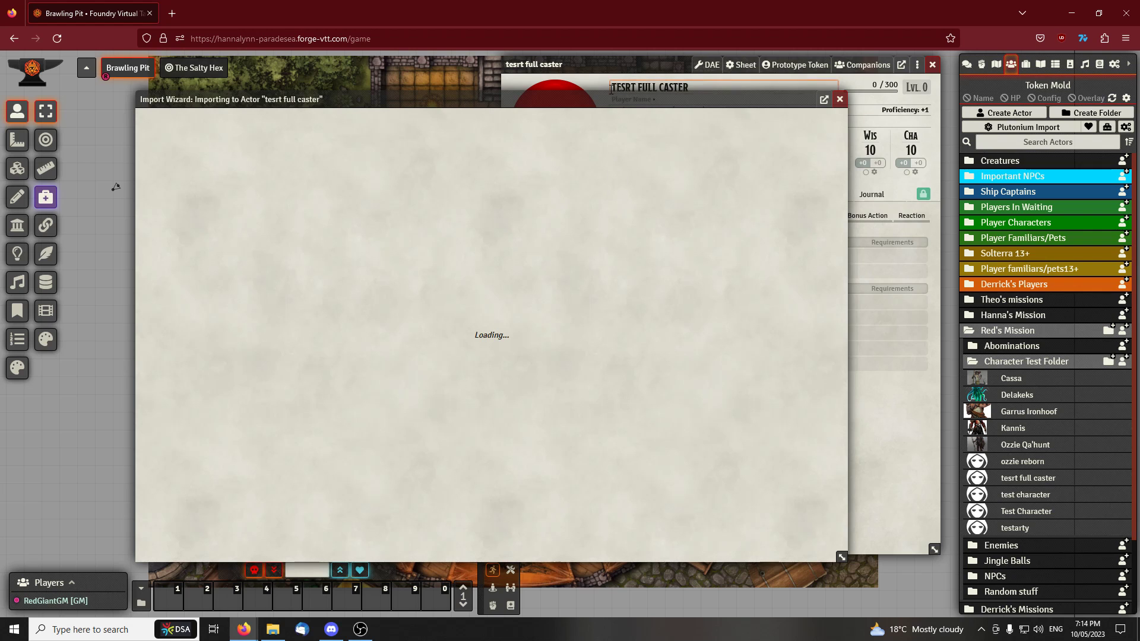
left_click_drag(604, 102, 558, 110)
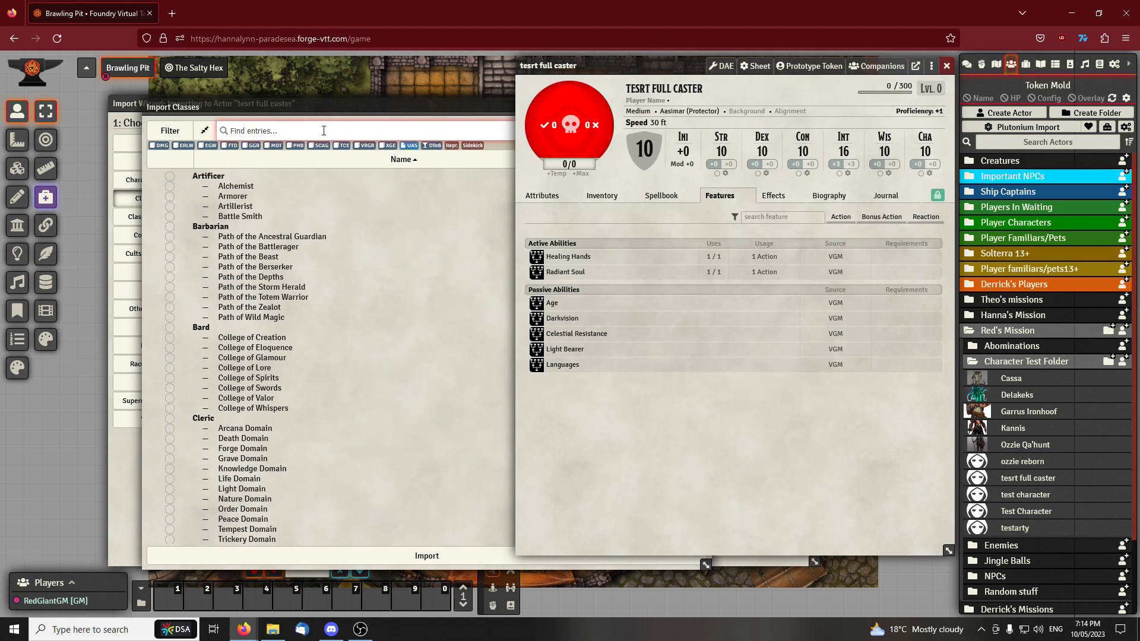
Choose the Cleric class with the Arcana Domain subclass and start importing it
left_click(329, 110)
scroll(299, 335, "down", 10)
scroll(298, 340, "up", 8)
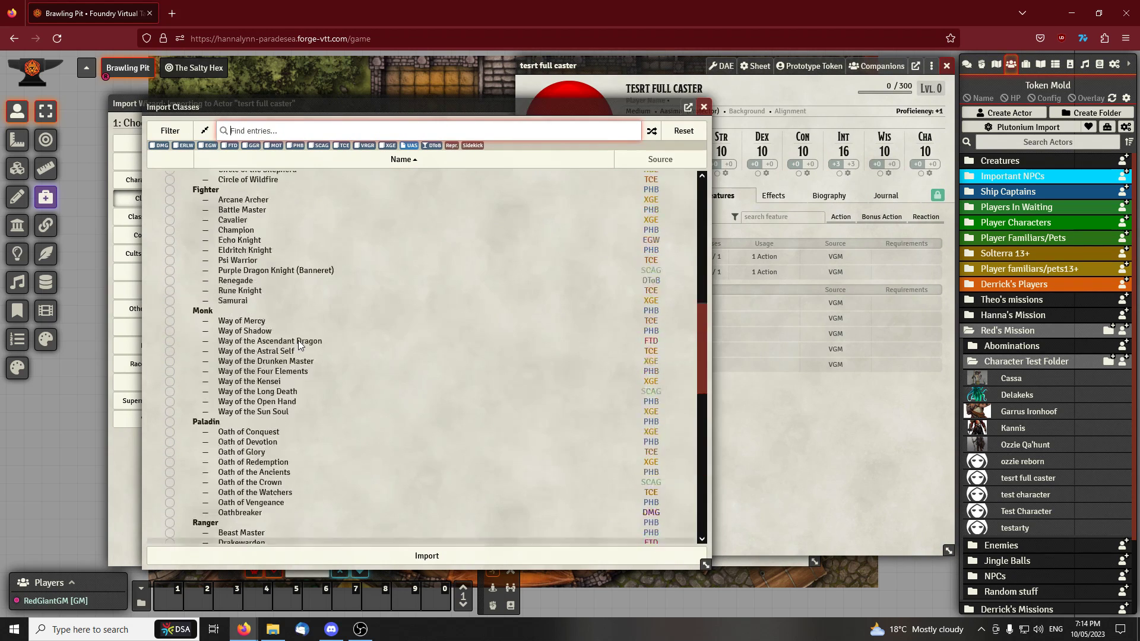
left_click(169, 248)
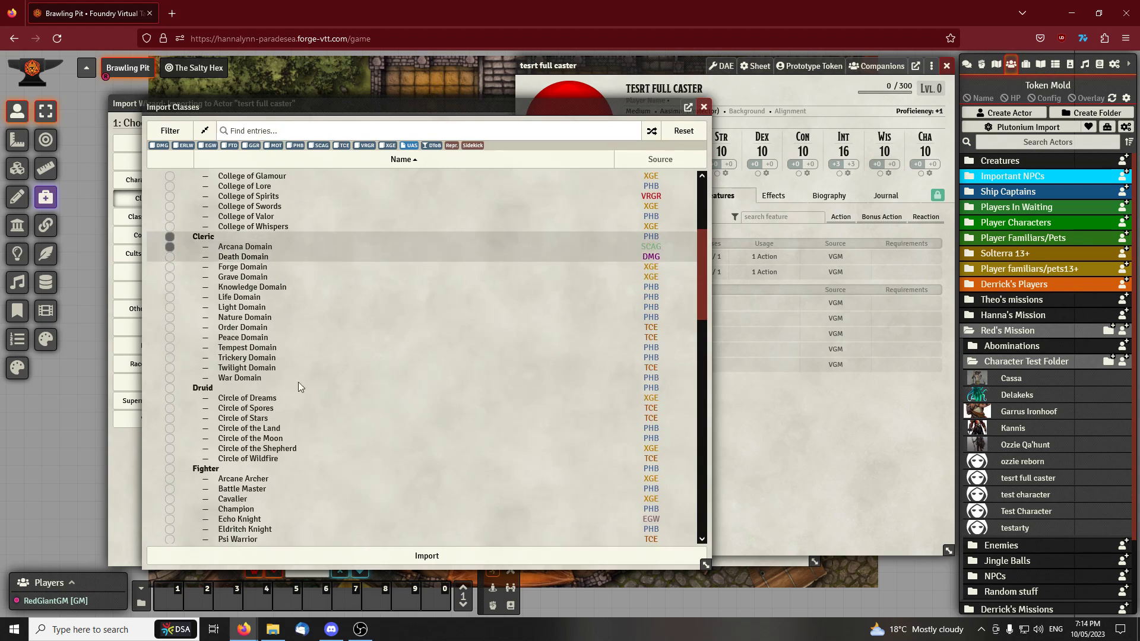
left_click(409, 557)
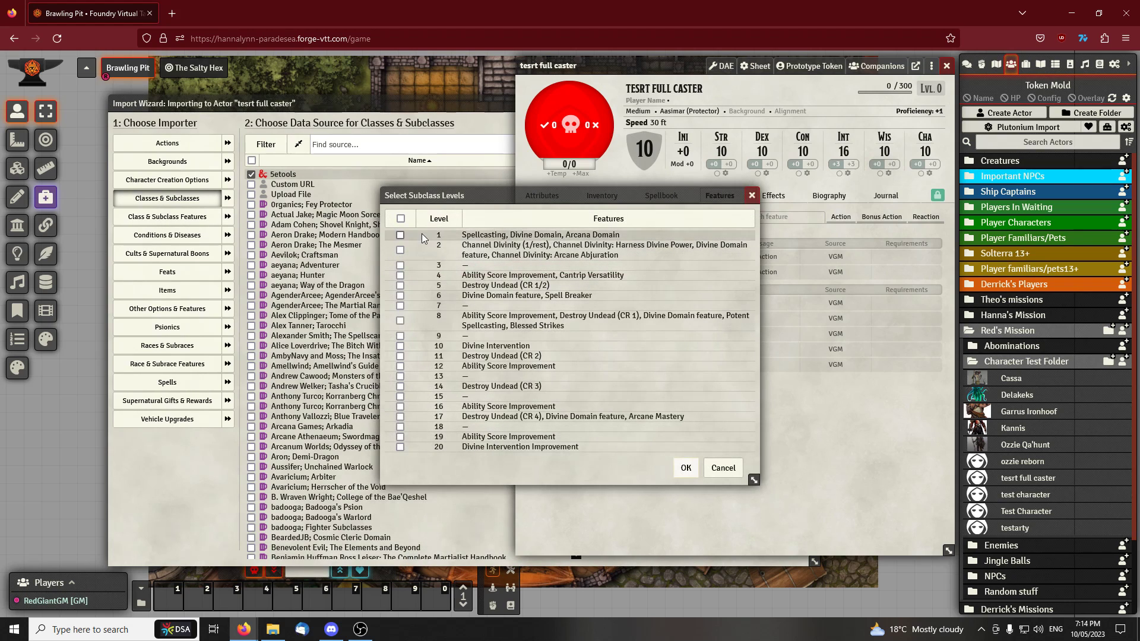
Select levels 1 through 7 for the Arcana Domain Cleric import and confirm the level selection
left_click(400, 234)
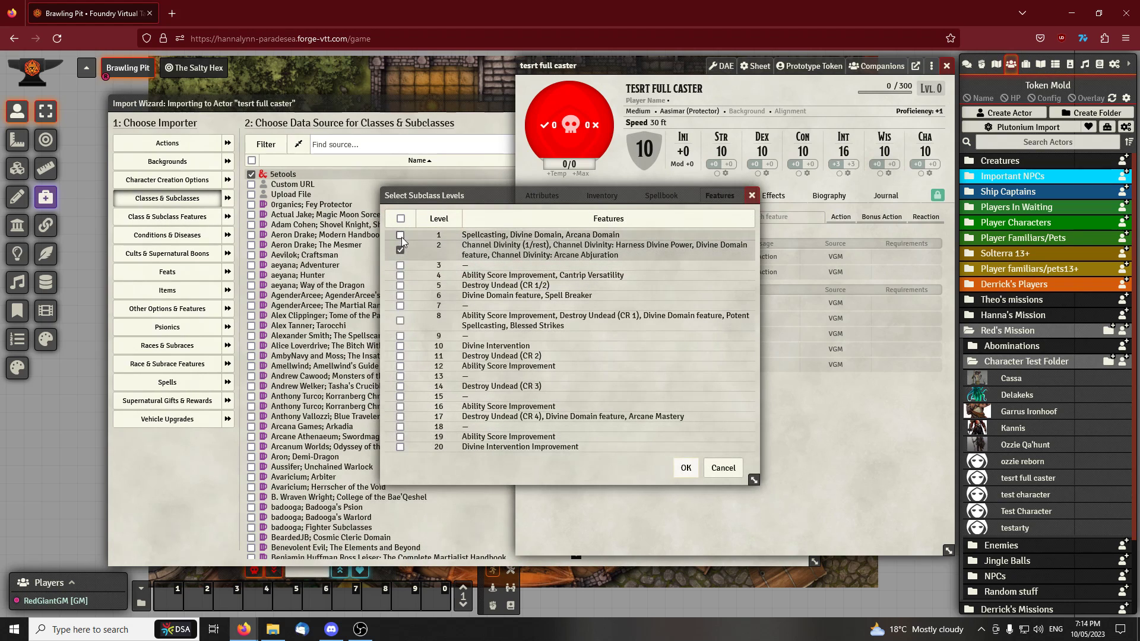
left_click(400, 250)
left_click(401, 265)
left_click(400, 275)
left_click(401, 285)
left_click(400, 295)
left_click(401, 305)
left_click(686, 468)
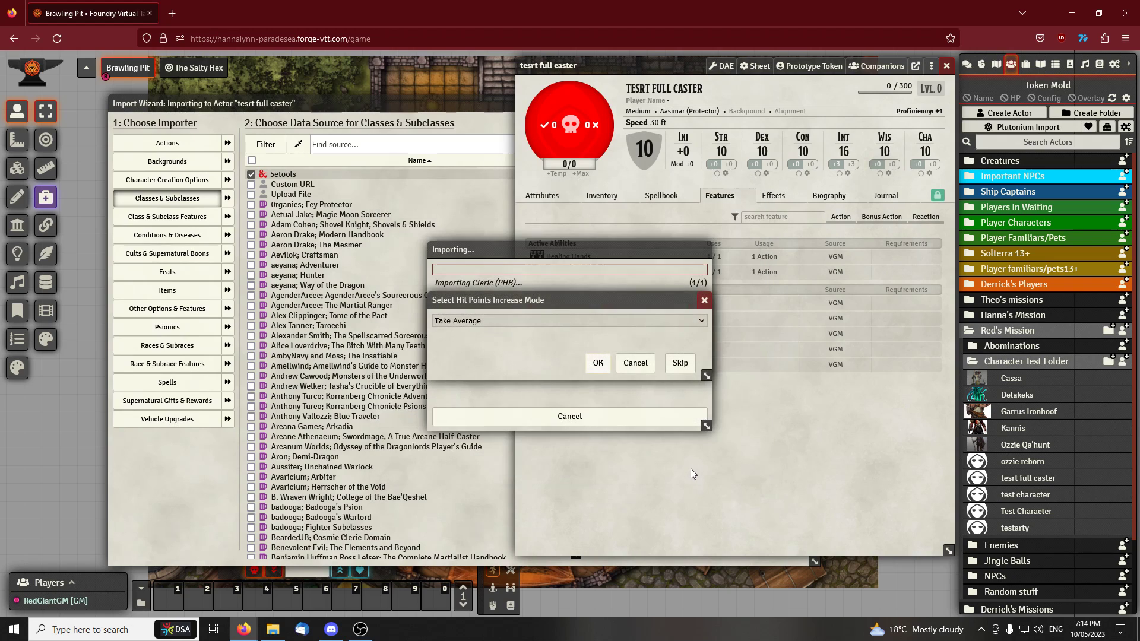
Accept Take Average as the hit points increase mode and confirm the Cleric skill proficiencies without choosing any
left_click(604, 367)
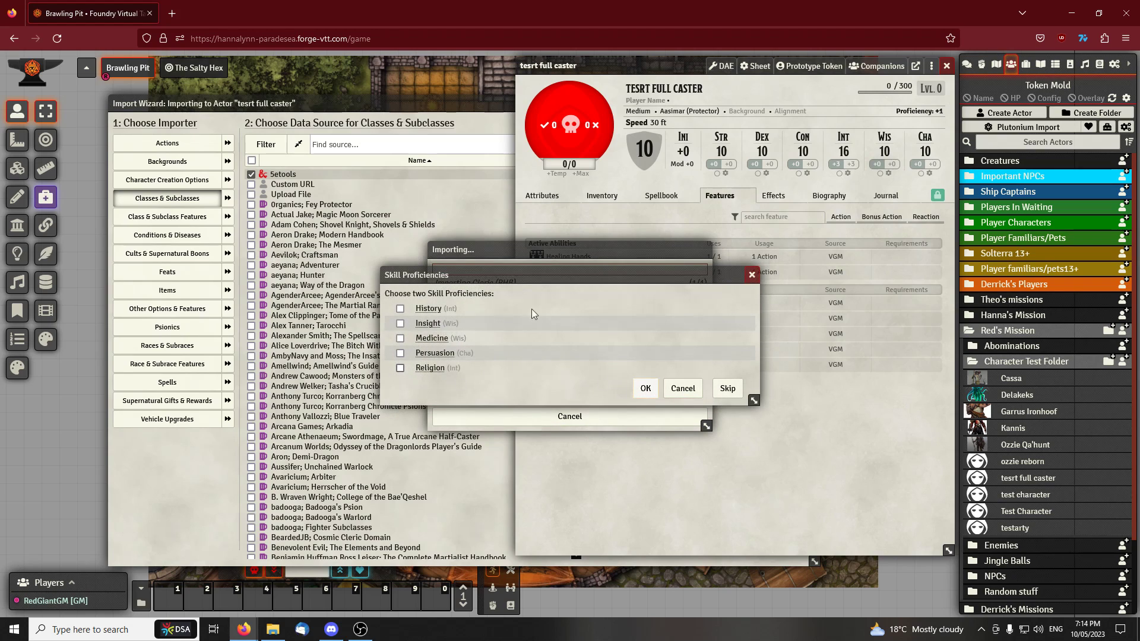
left_click(646, 389)
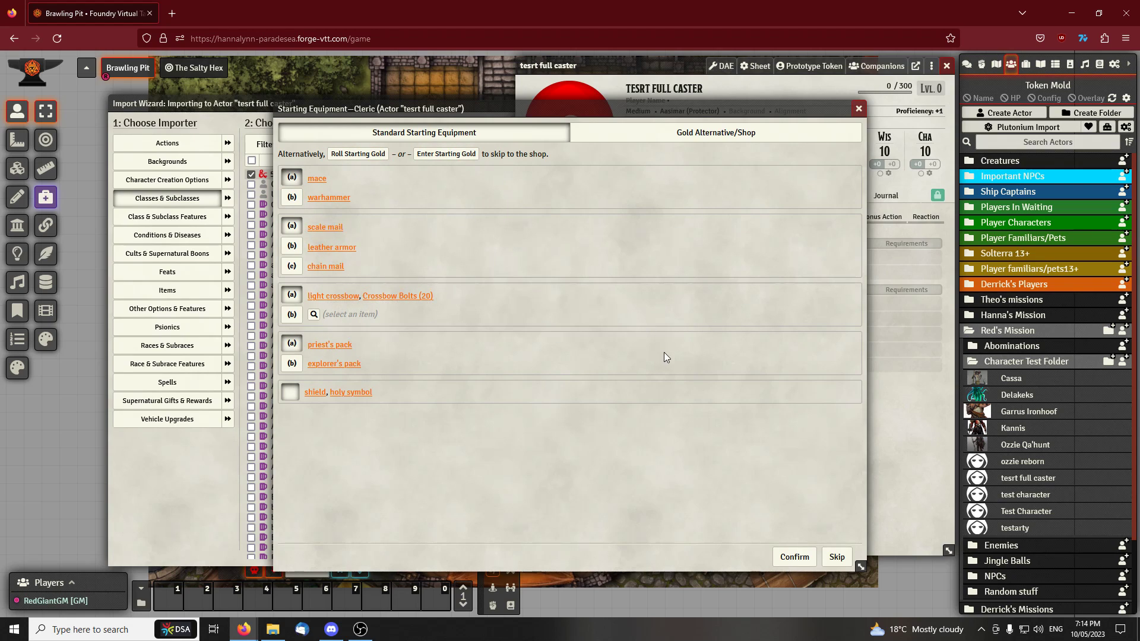
Roll the Cleric's starting gold and inspect the dice details of that roll in the chat's roll log
left_click_drag(545, 109, 421, 106)
left_click(967, 64)
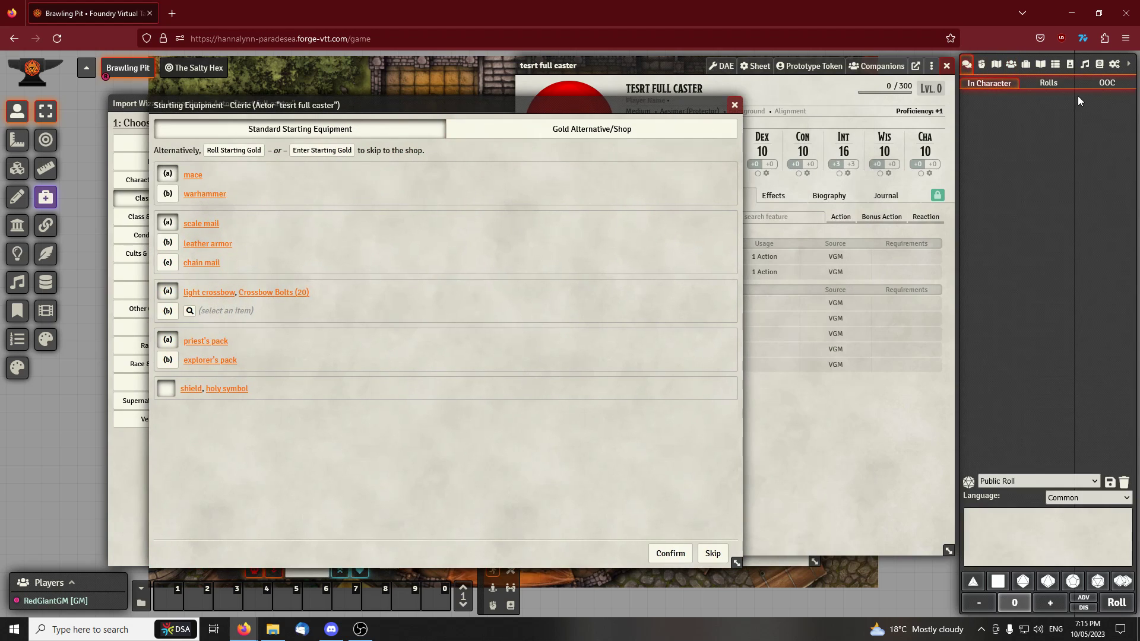
left_click(1049, 83)
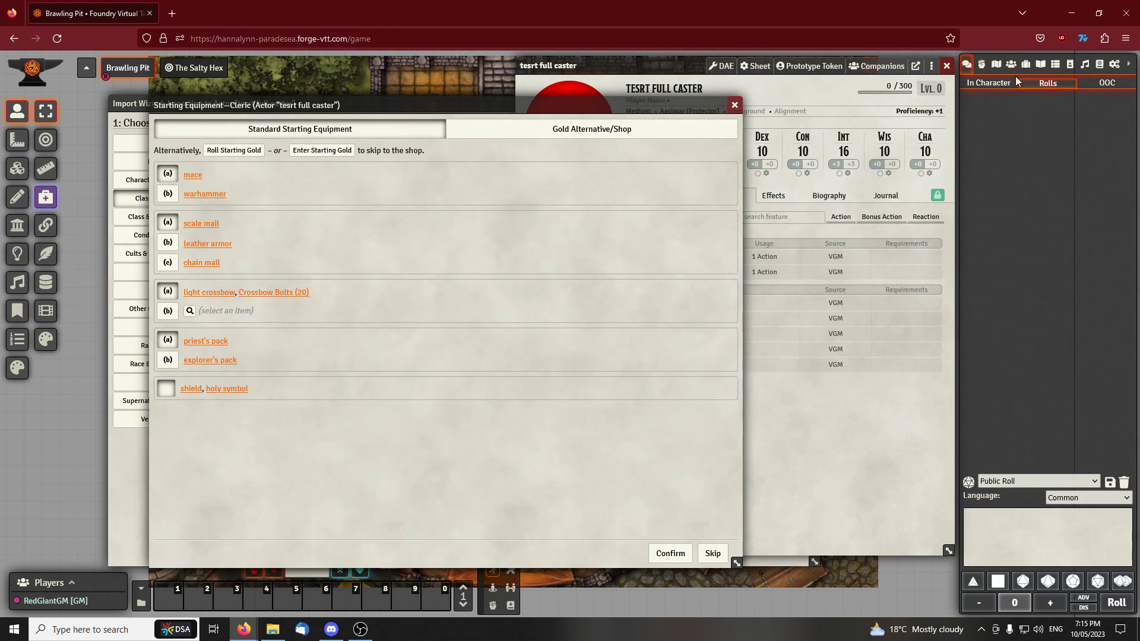
left_click(248, 154)
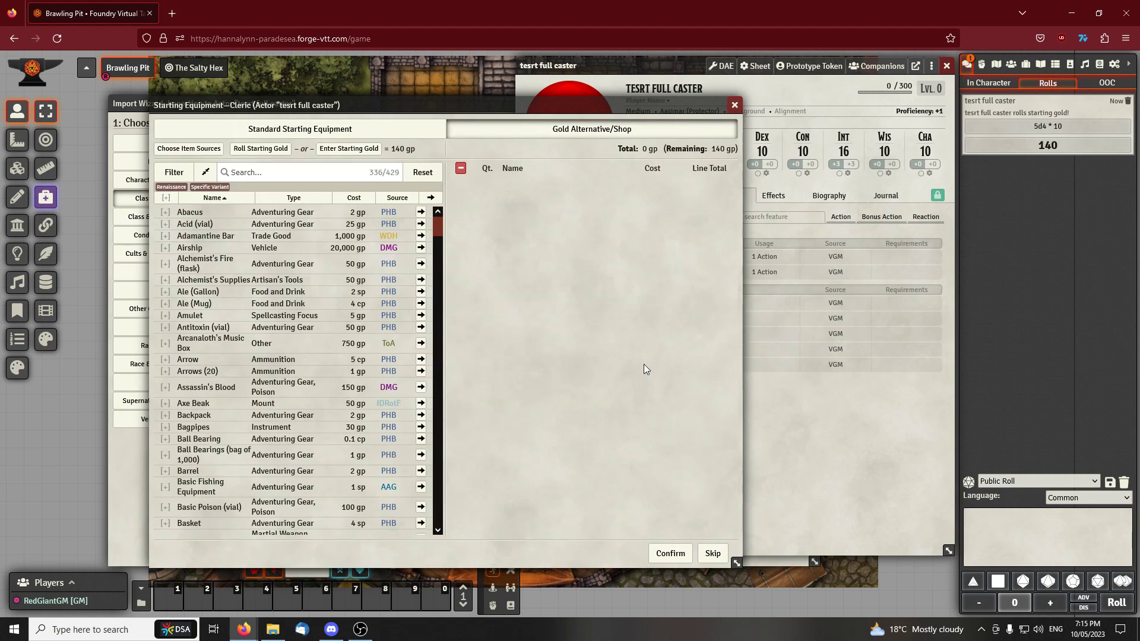
left_click(1046, 148)
left_click(1067, 179)
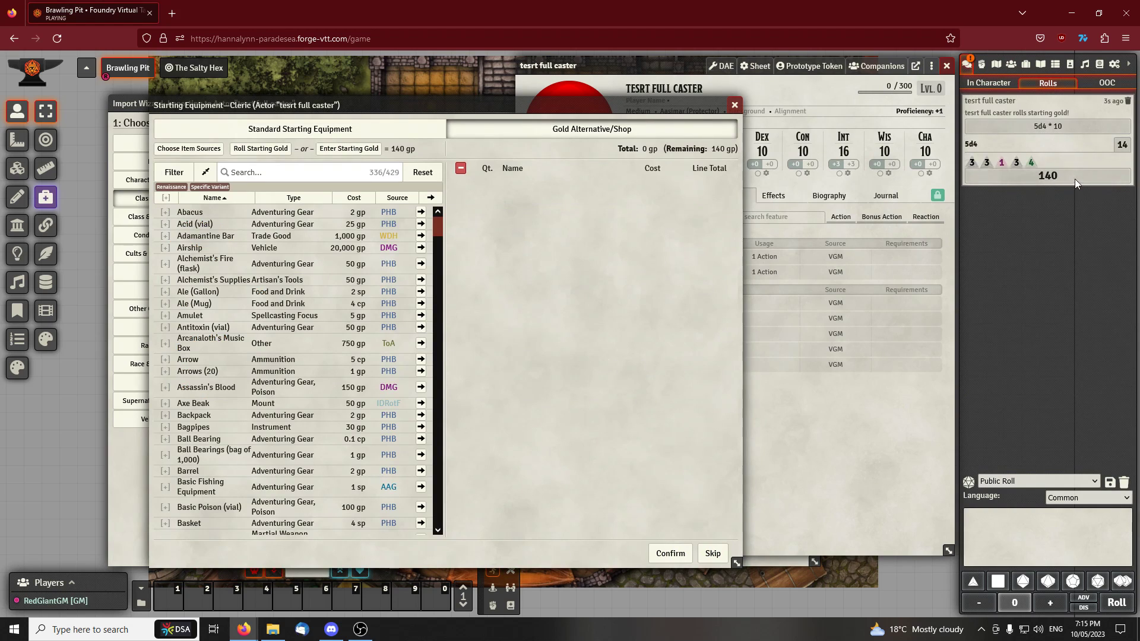
Check the actor's inventory and confirm the starting equipment shop without buying any items
left_click(678, 71)
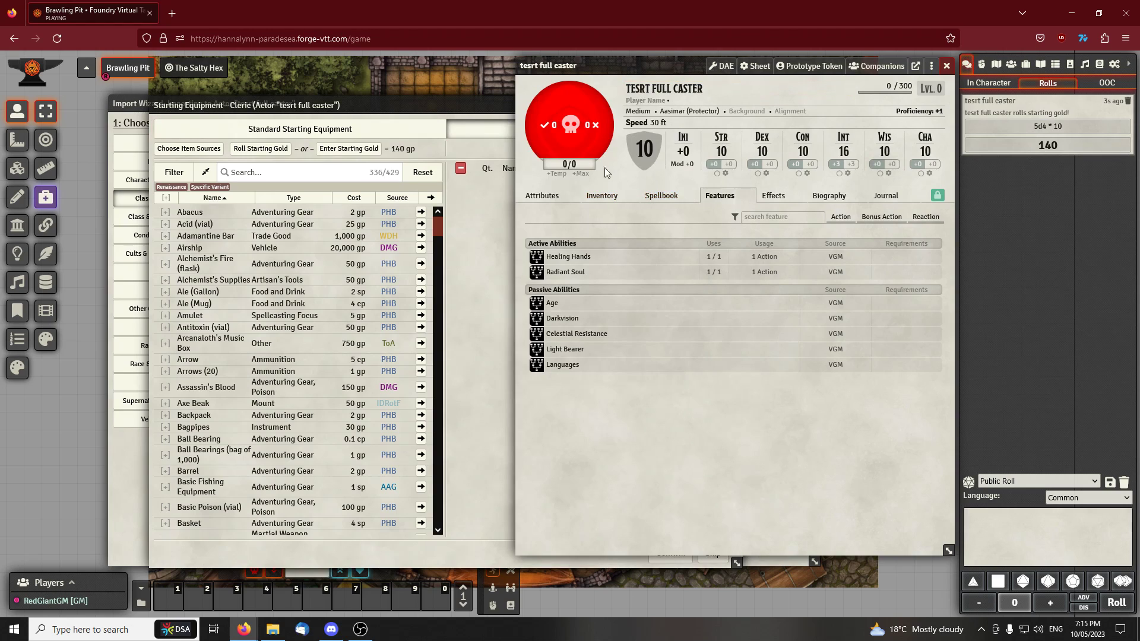
left_click(602, 196)
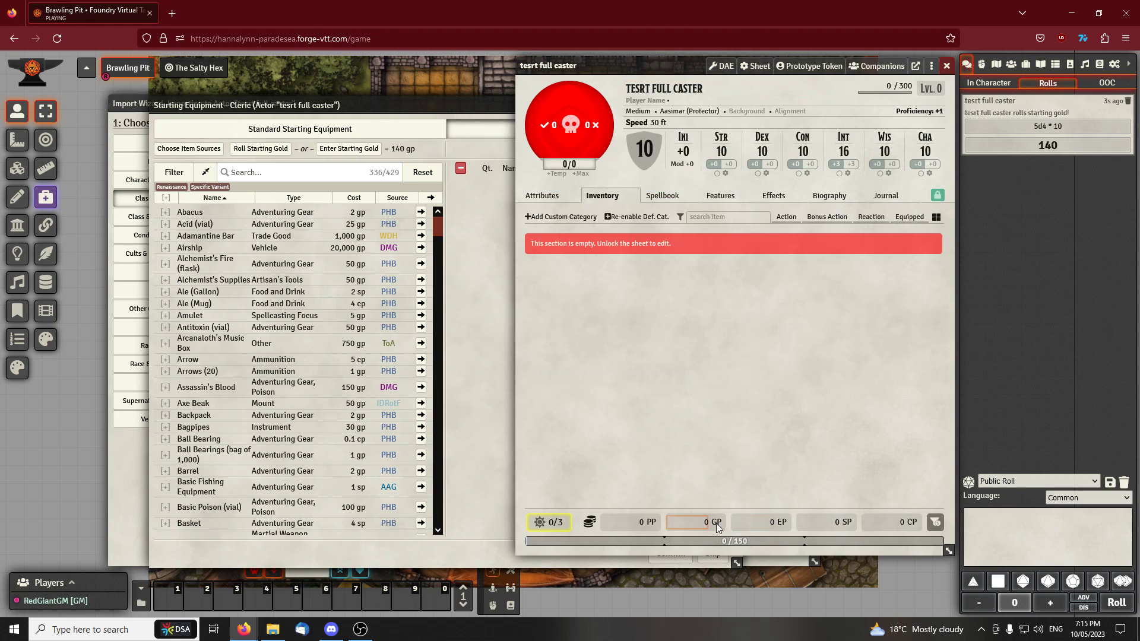
left_click(378, 105)
left_click(667, 554)
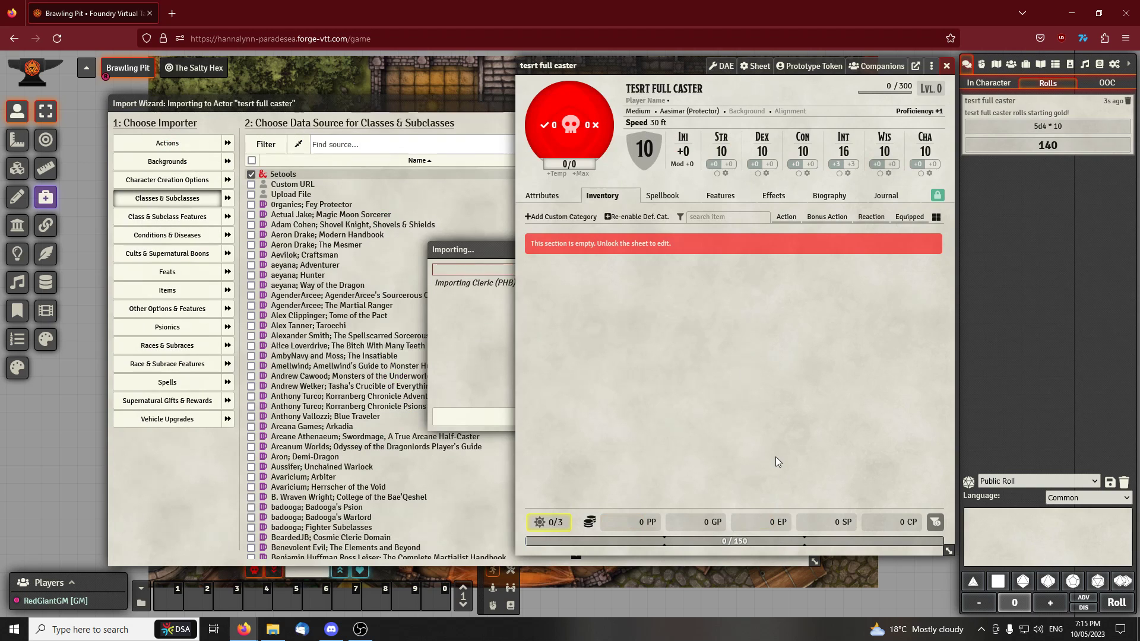
left_click_drag(475, 257, 236, 251)
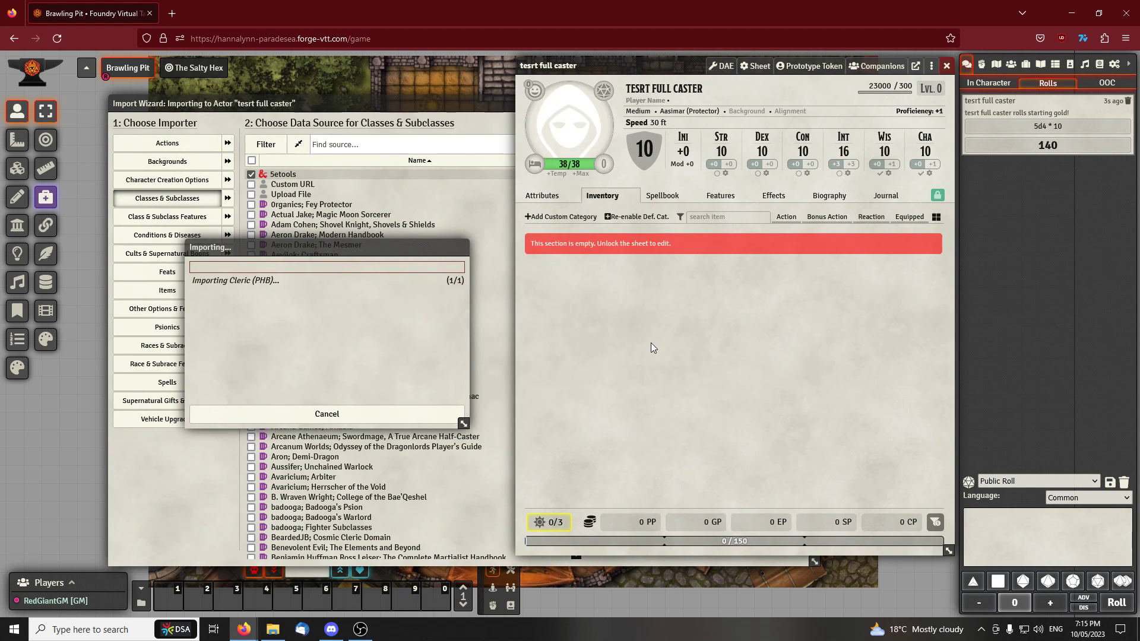
Learn the cantrips Guidance, Sacred Flame, Word of Radiance and Spare the Dying and confirm the cantrip selection
left_click_drag(473, 107, 404, 110)
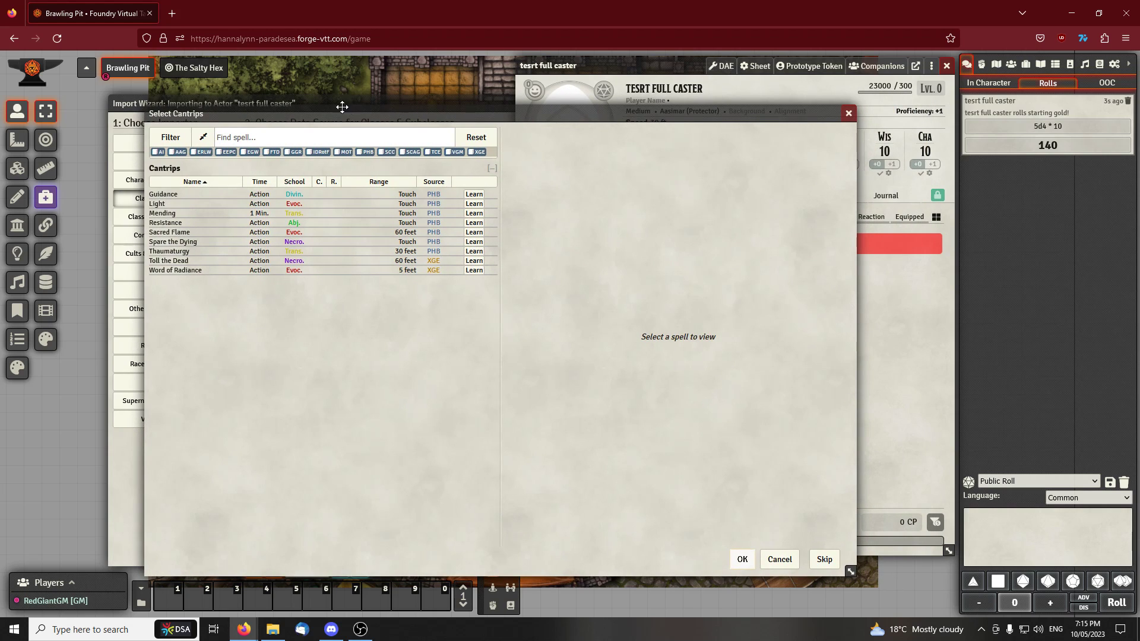
left_click(474, 195)
left_click(474, 232)
left_click(482, 270)
left_click(474, 241)
left_click(743, 560)
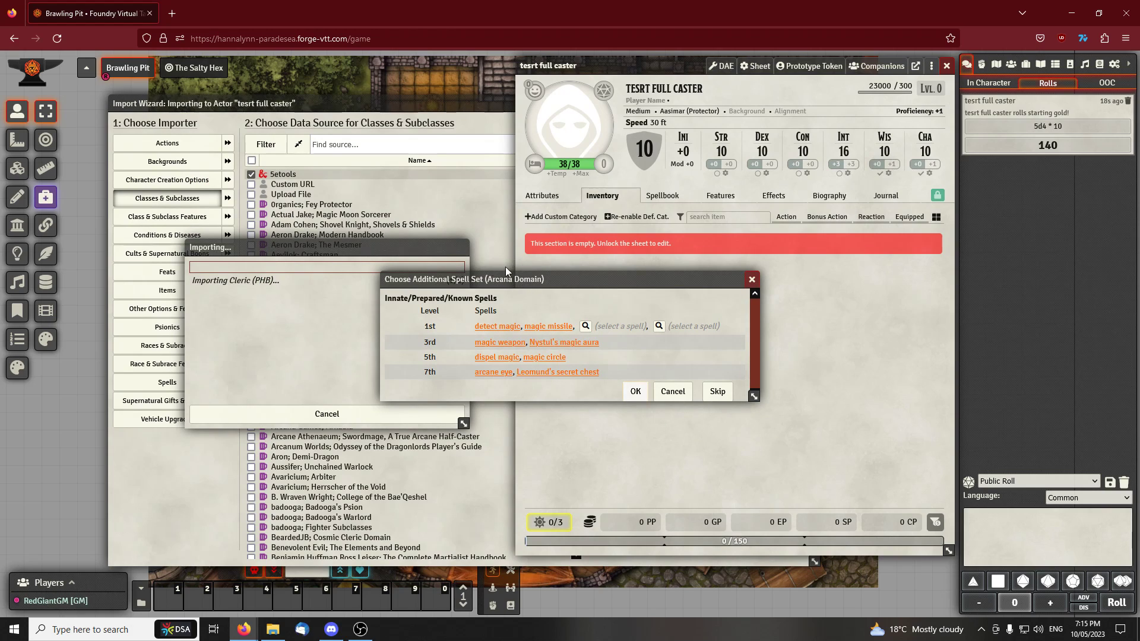
Look at the selectable cantrips for the Arcana Domain and accept its additional spell set without choosing any of them
left_click_drag(532, 277, 554, 280)
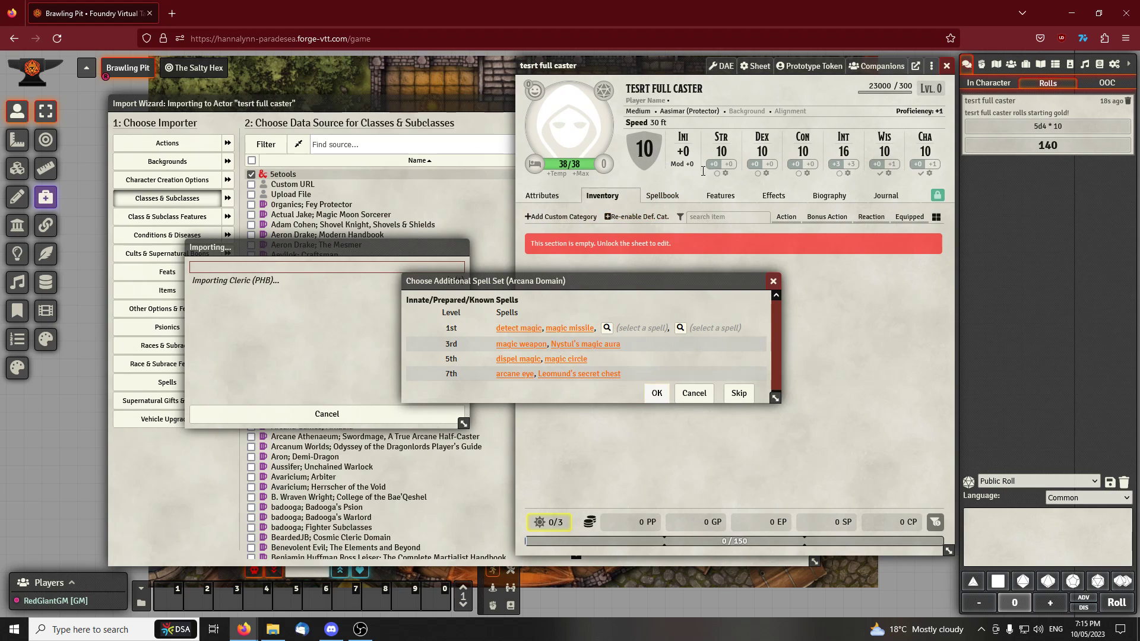
left_click(608, 330)
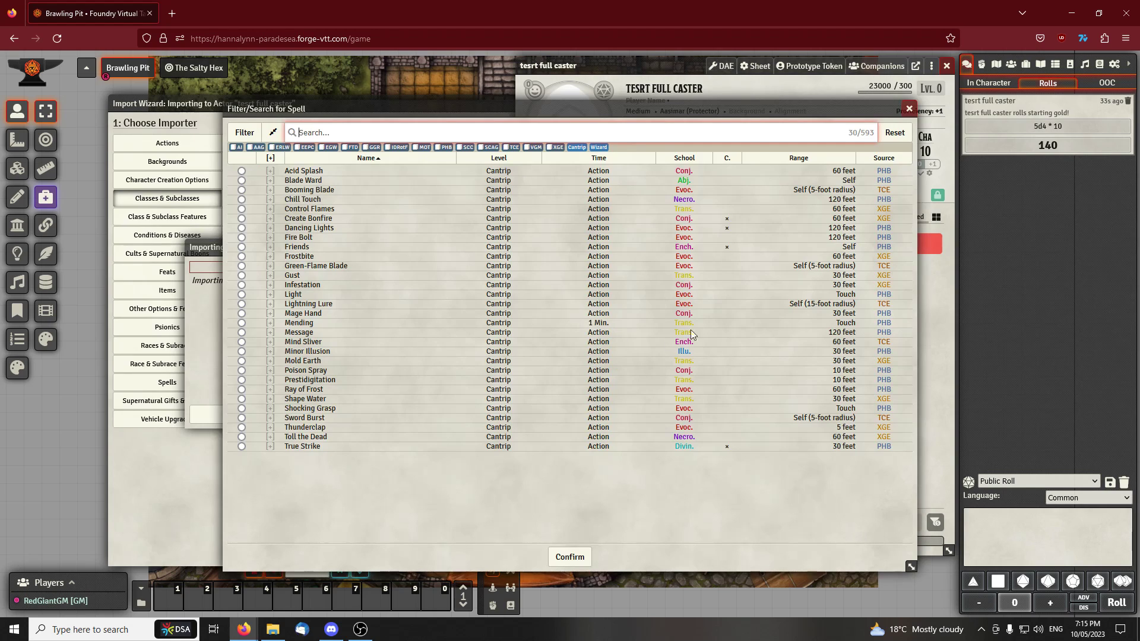
left_click(905, 107)
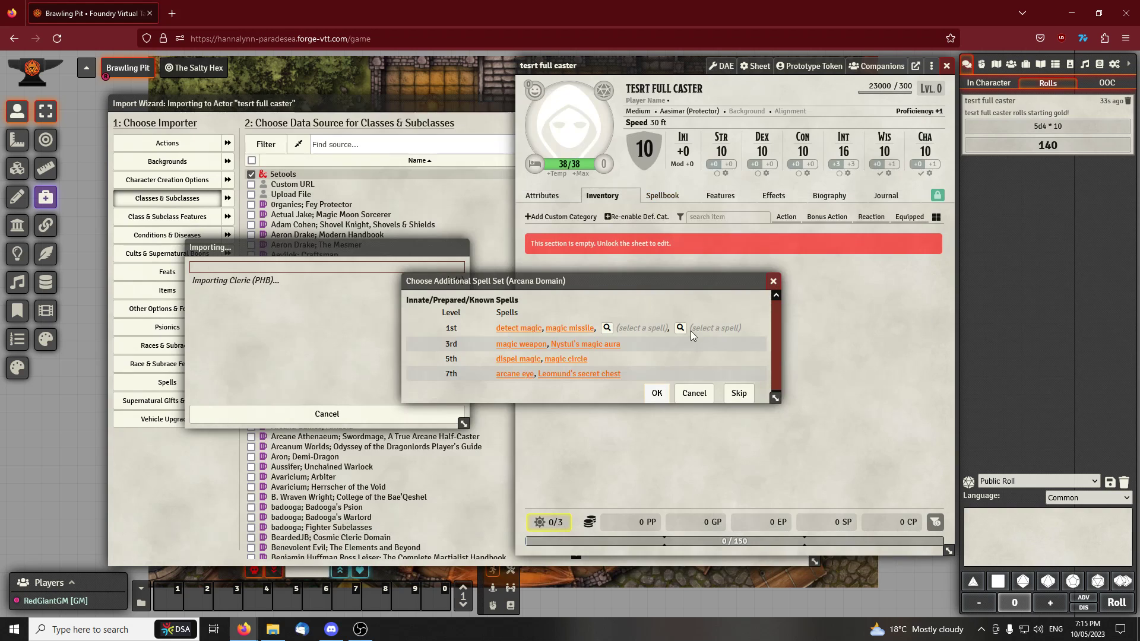
left_click(607, 330)
left_click(909, 108)
left_click(657, 392)
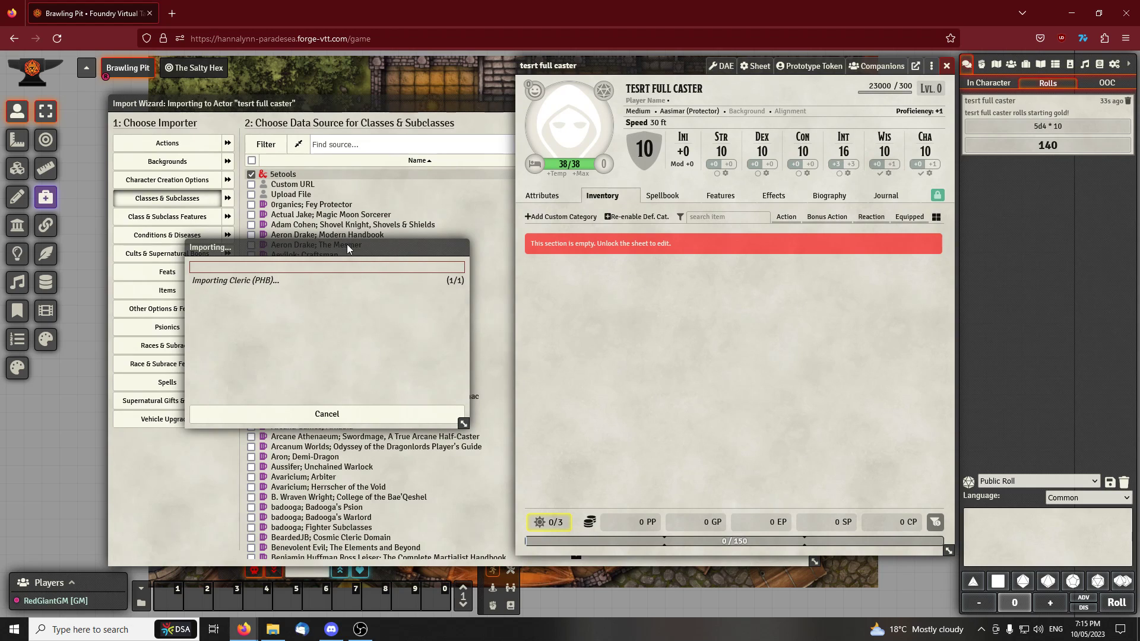
left_click(649, 356)
Move the import progress window clear of the character sheet and close the import wizard
left_click_drag(379, 251, 533, 259)
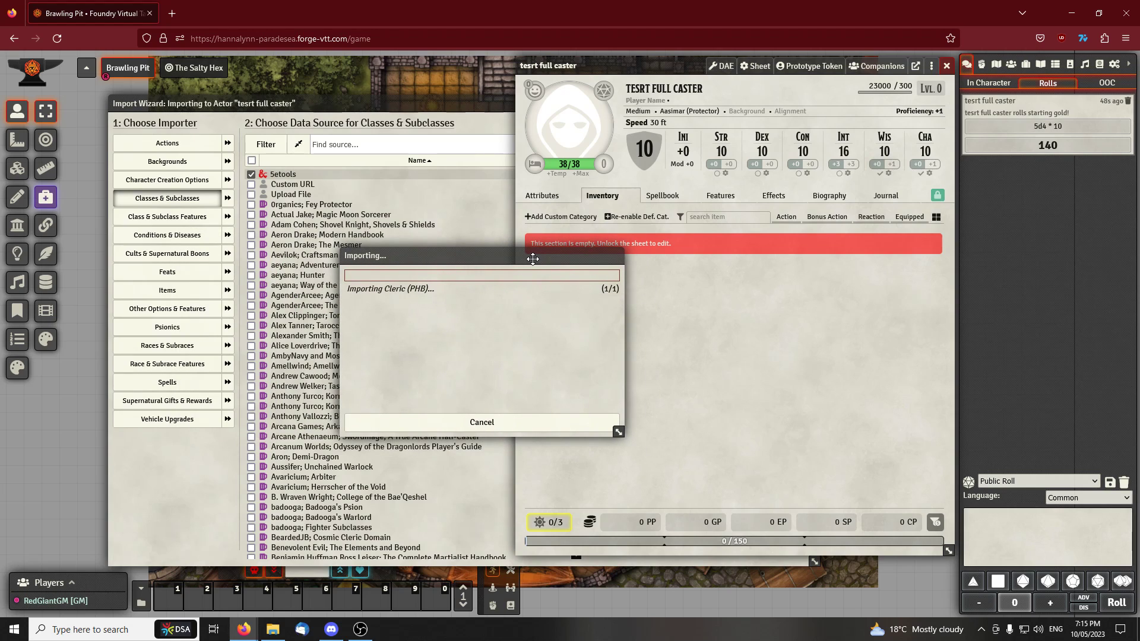
left_click_drag(546, 267, 412, 260)
left_click_drag(457, 108, 409, 109)
left_click(765, 105)
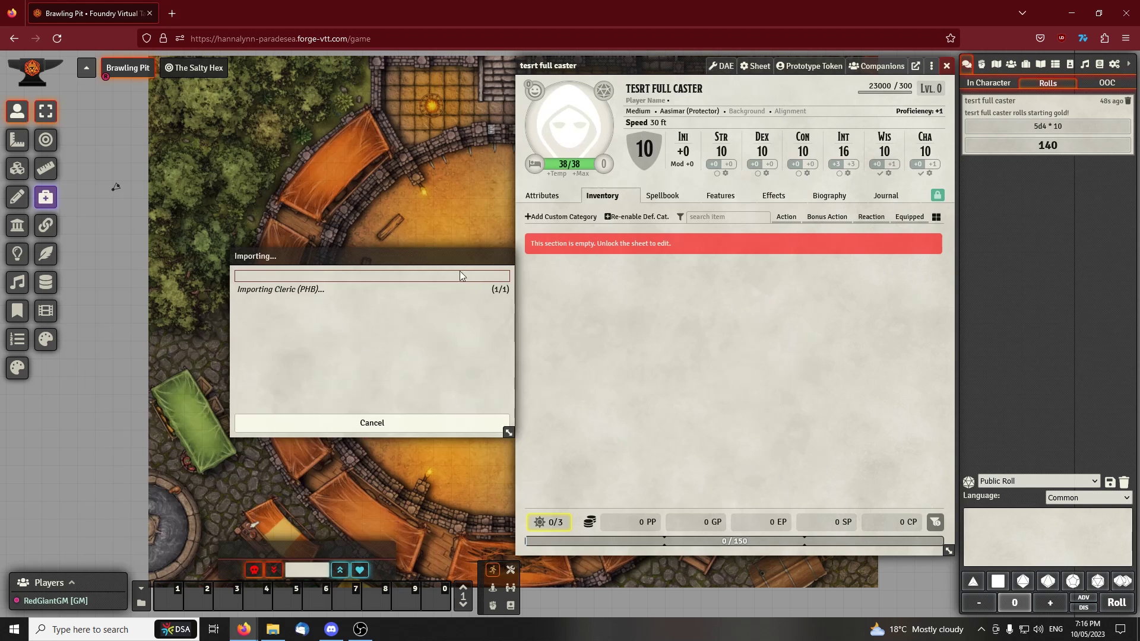
Examine the Cleric spells and spell slots in the actor's spellbook, from cantrips through 4th level
left_click(671, 196)
scroll(653, 324, "down", 12)
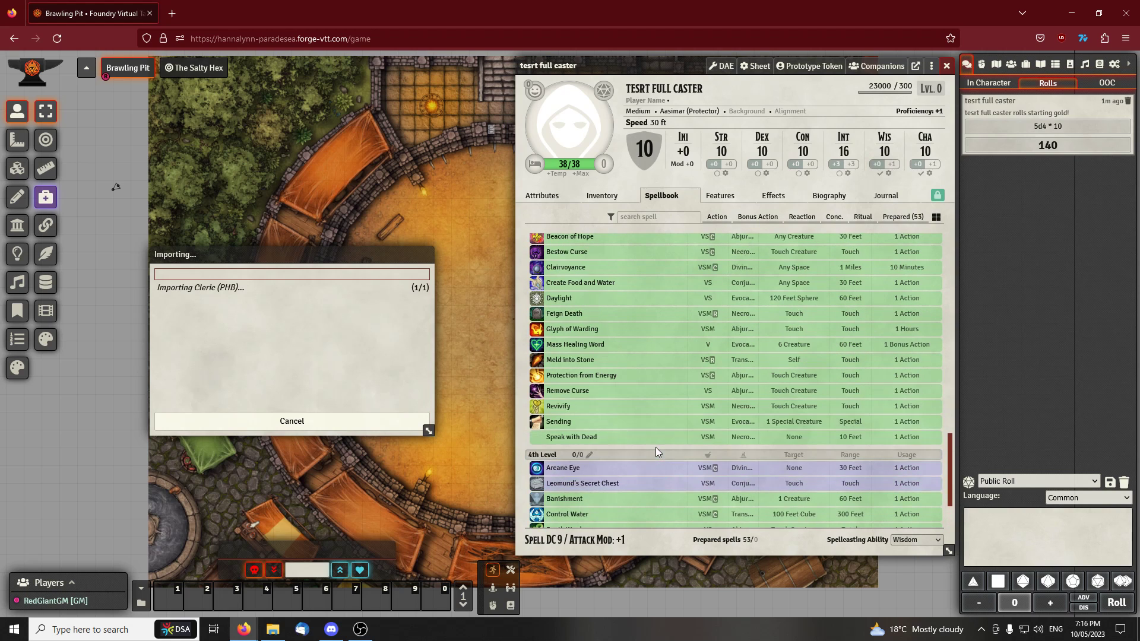
scroll(615, 481, "down", 3)
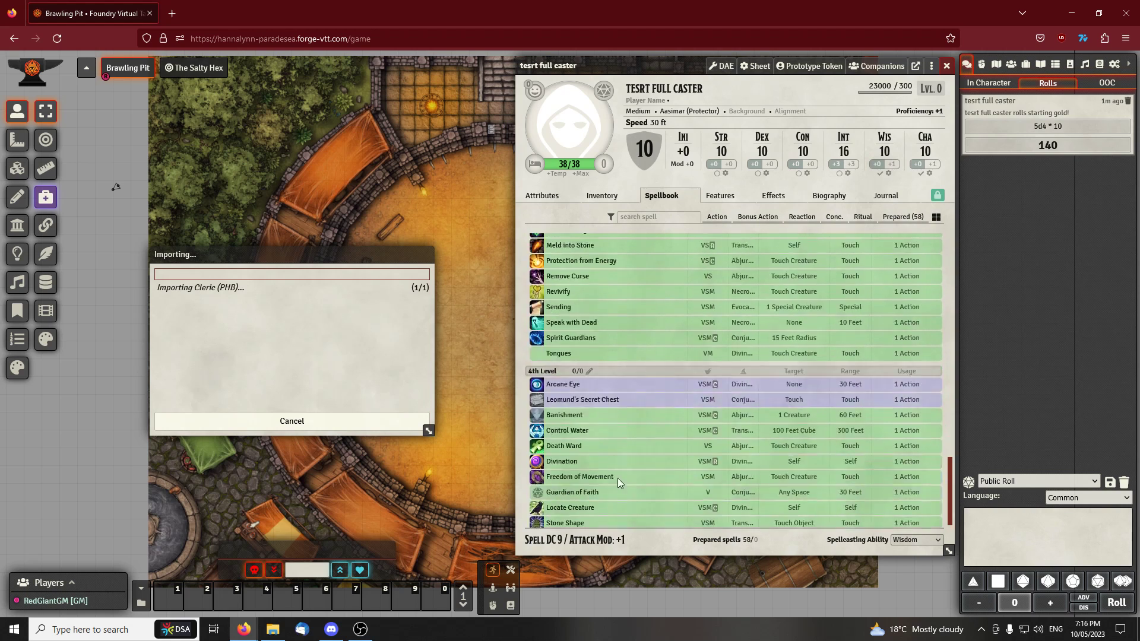
scroll(595, 425, "up", 7)
scroll(607, 397, "down", 6)
scroll(600, 404, "up", 15)
scroll(605, 409, "down", 1)
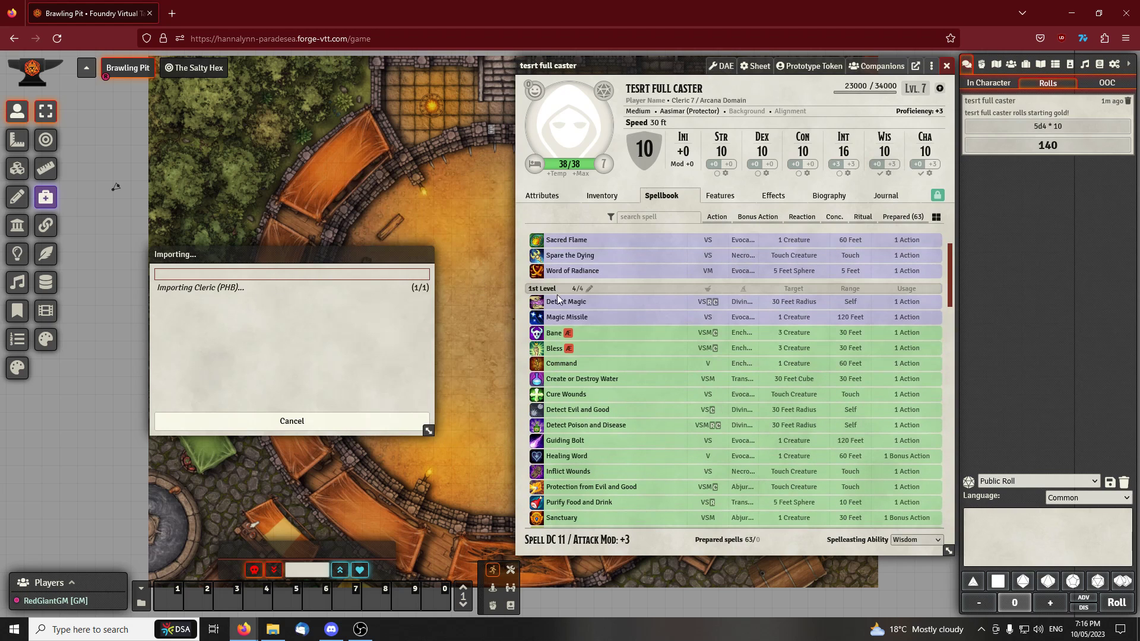
scroll(579, 330, "up", 1)
scroll(567, 326, "down", 15)
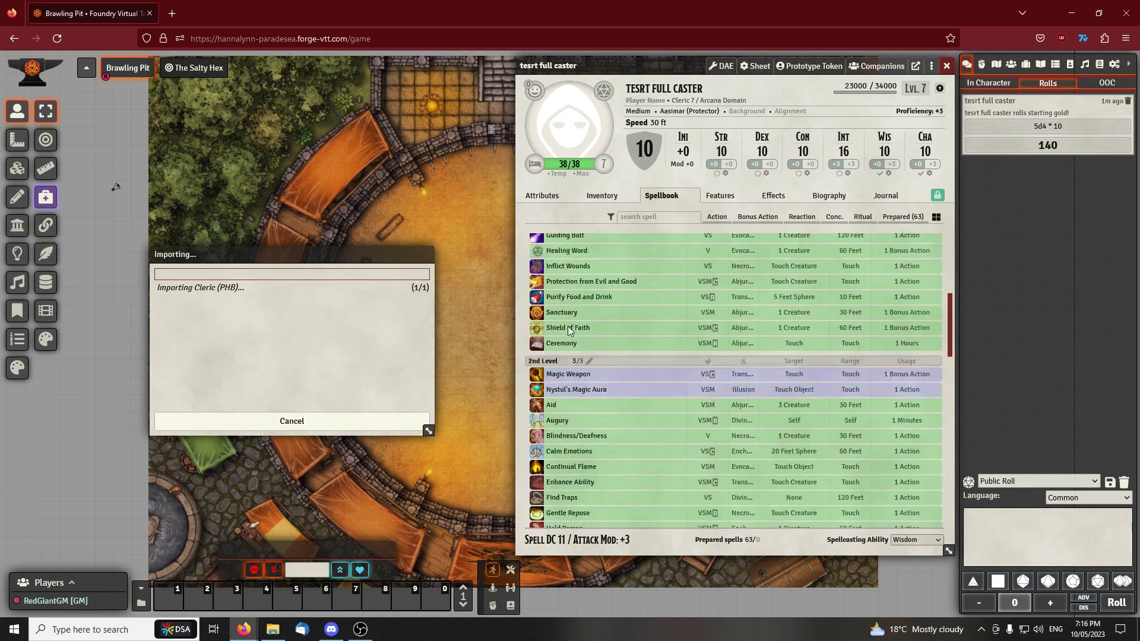
scroll(581, 328, "down", 7)
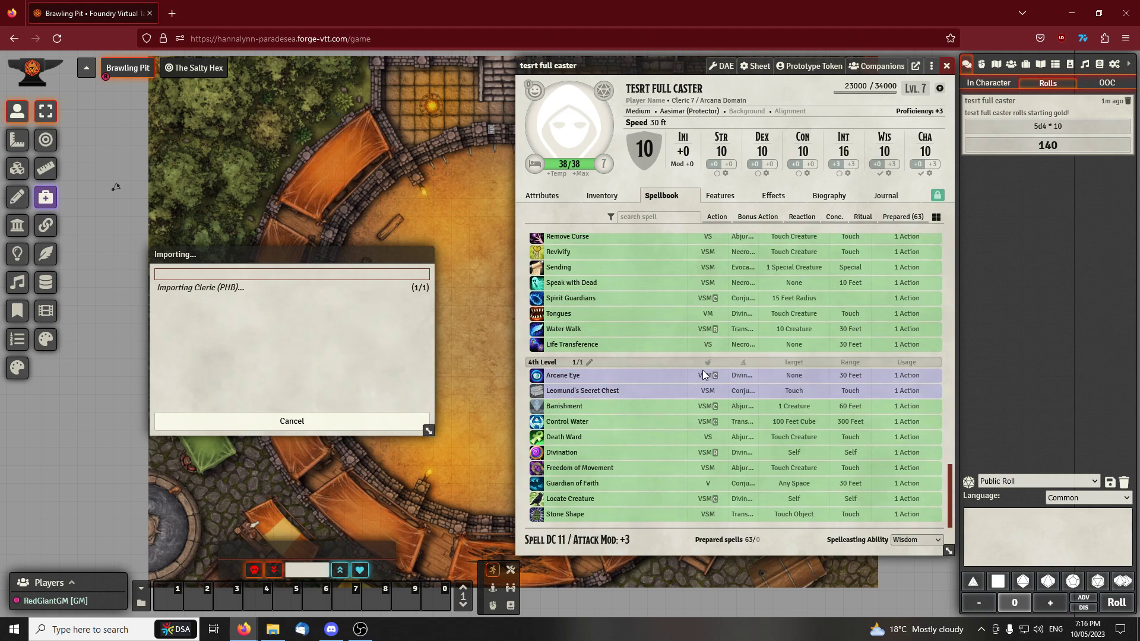
Switch the level 4 Ability Score Improvement to taking a feat instead of raising ability scores
left_click_drag(286, 251, 275, 255)
left_click_drag(547, 248, 633, 240)
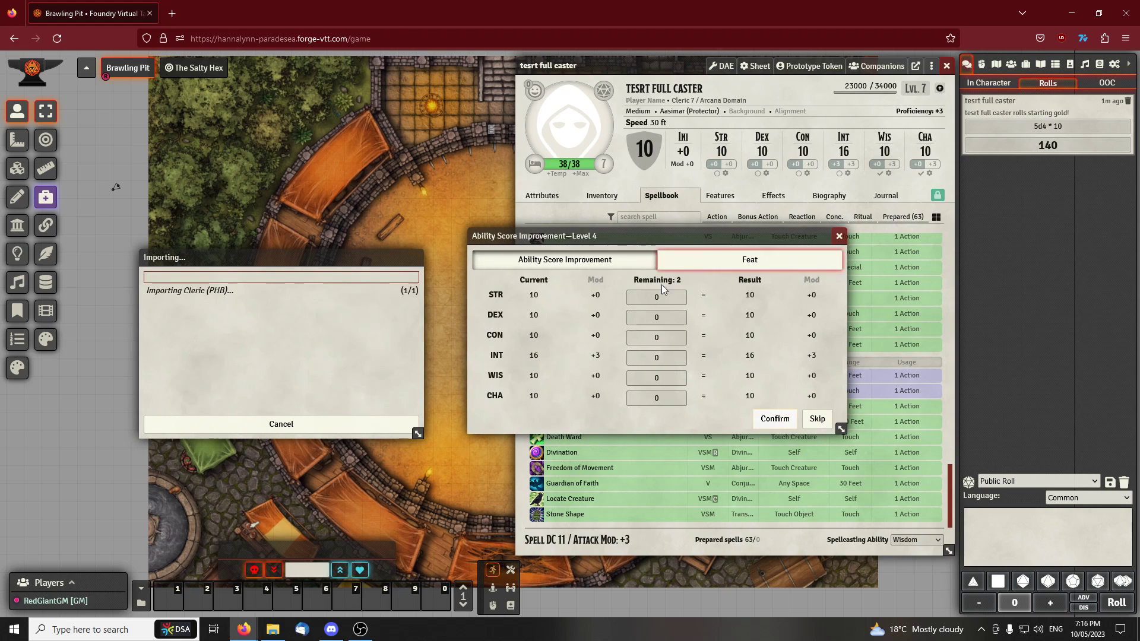
left_click(681, 396)
left_click(730, 265)
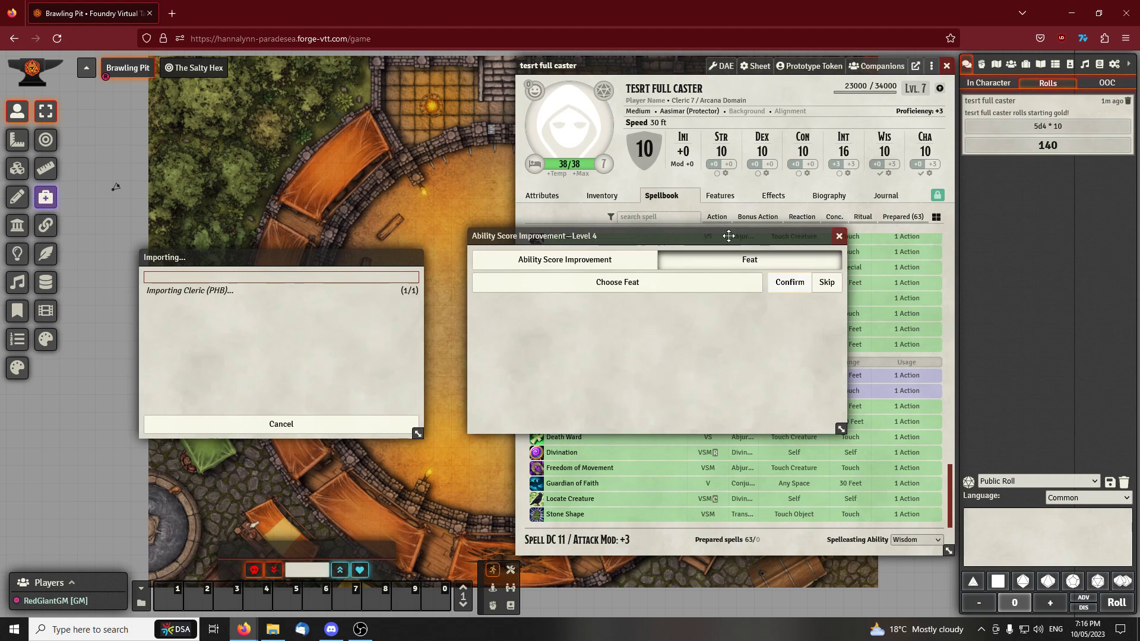
left_click_drag(675, 242, 657, 228)
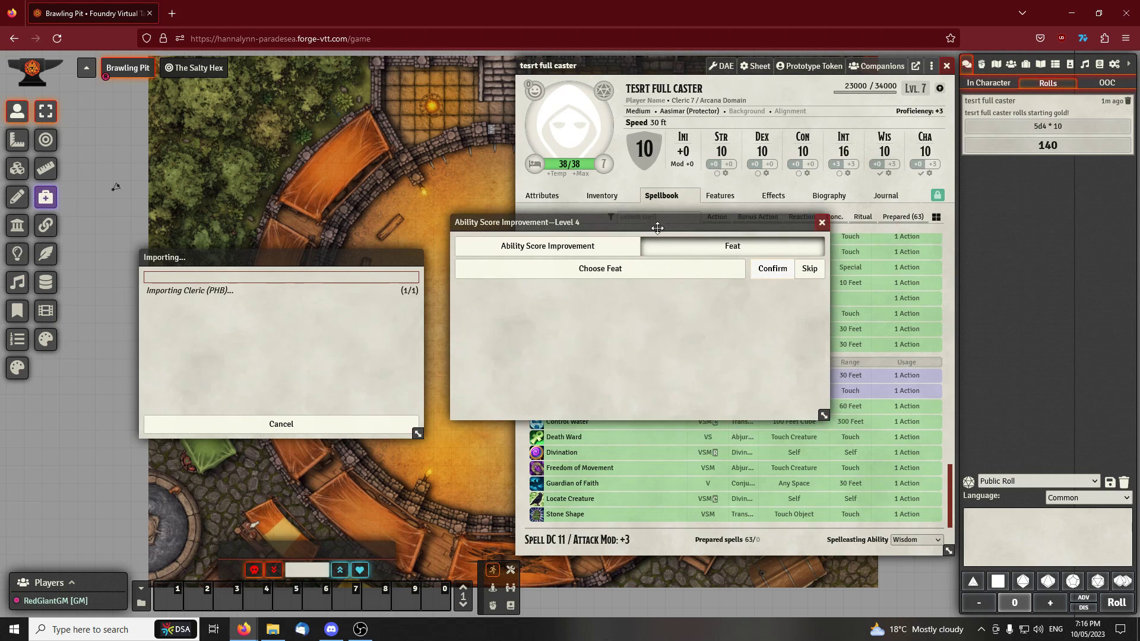
Open the list of available feats with 5etools as the feat data source
left_click(621, 271)
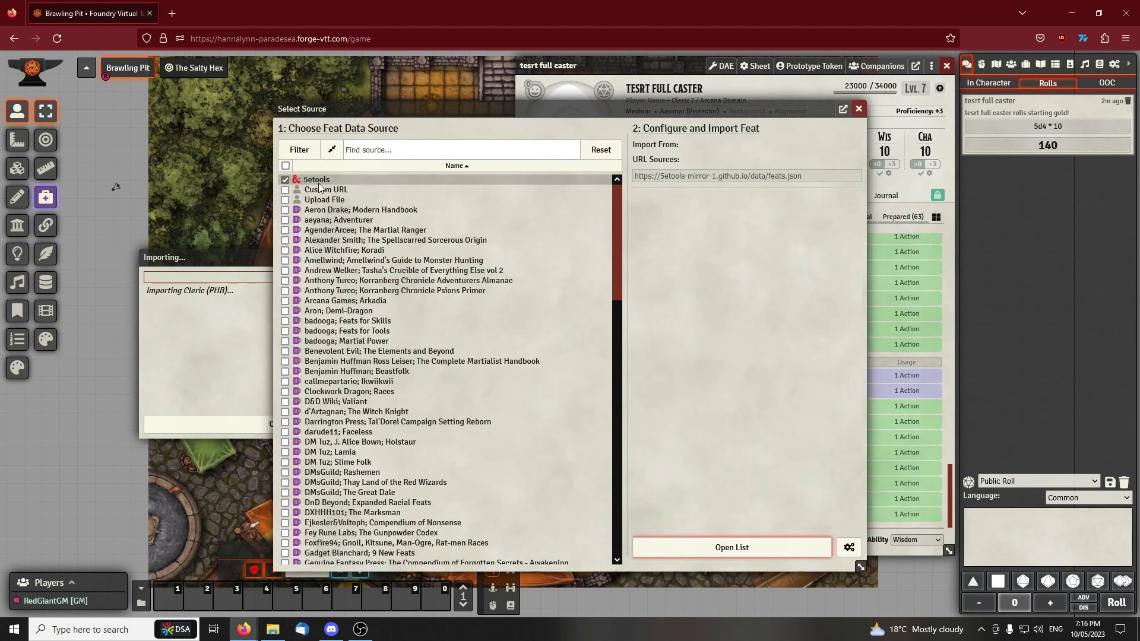
left_click(297, 181)
left_click(297, 180)
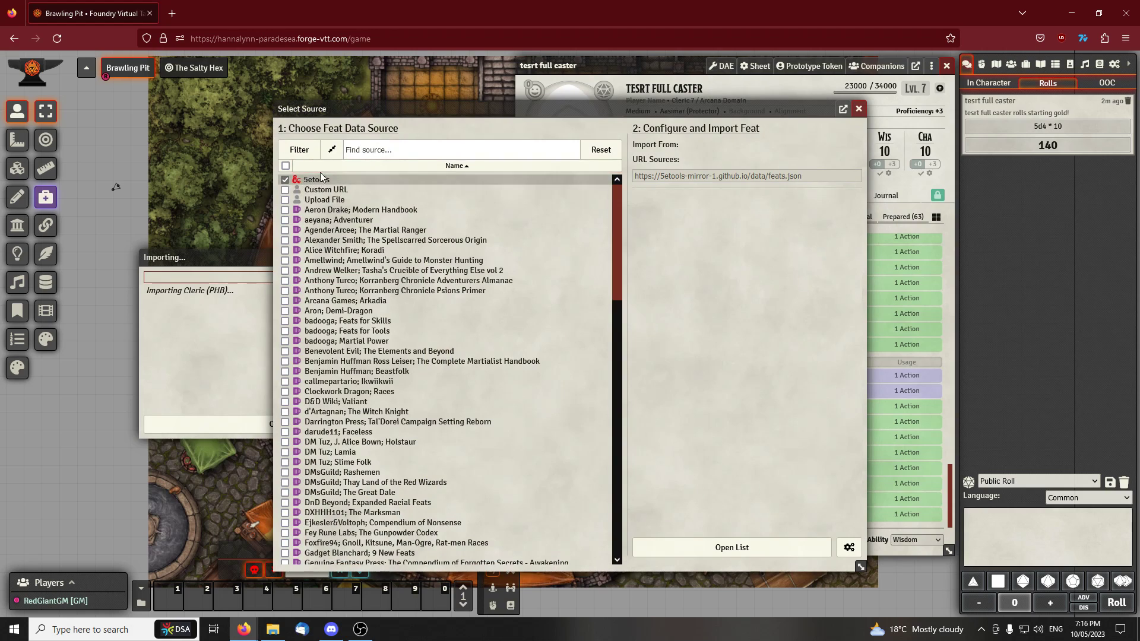
left_click(285, 180)
left_click(286, 180)
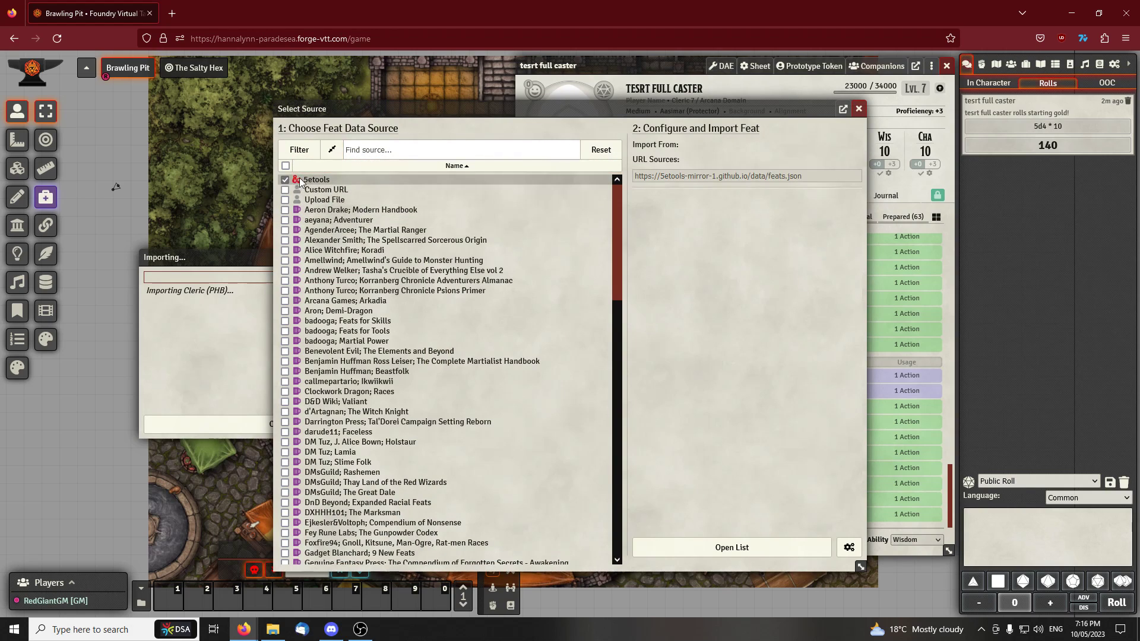
left_click(740, 549)
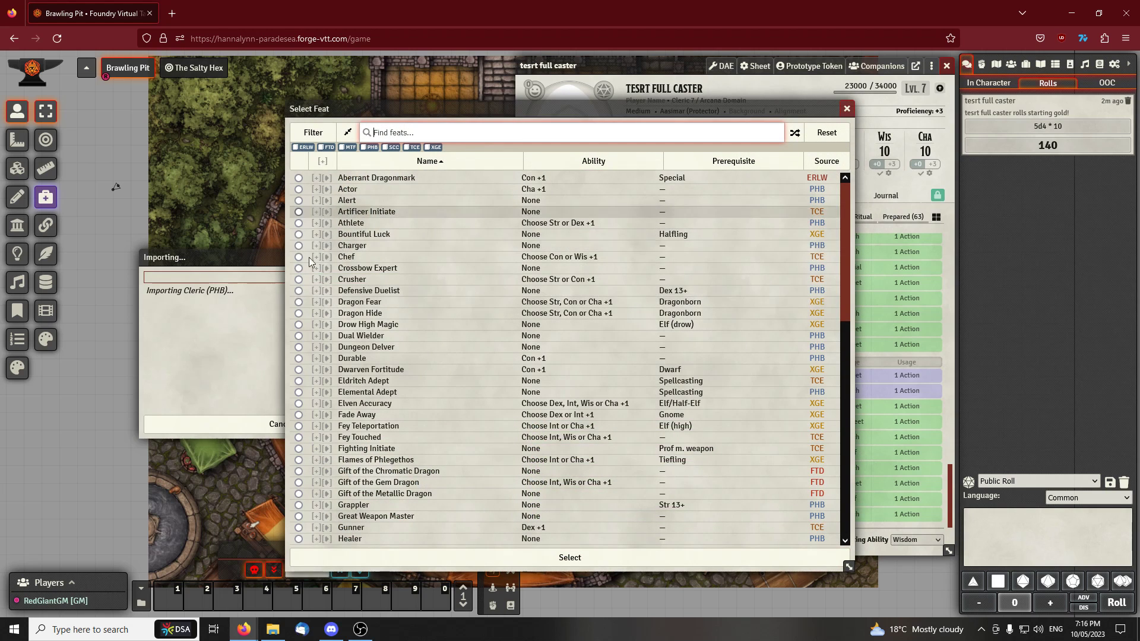
Choose and confirm the Bountiful Luck feat for level 4, then dismiss the completed Cleric import
left_click(303, 234)
left_click(583, 556)
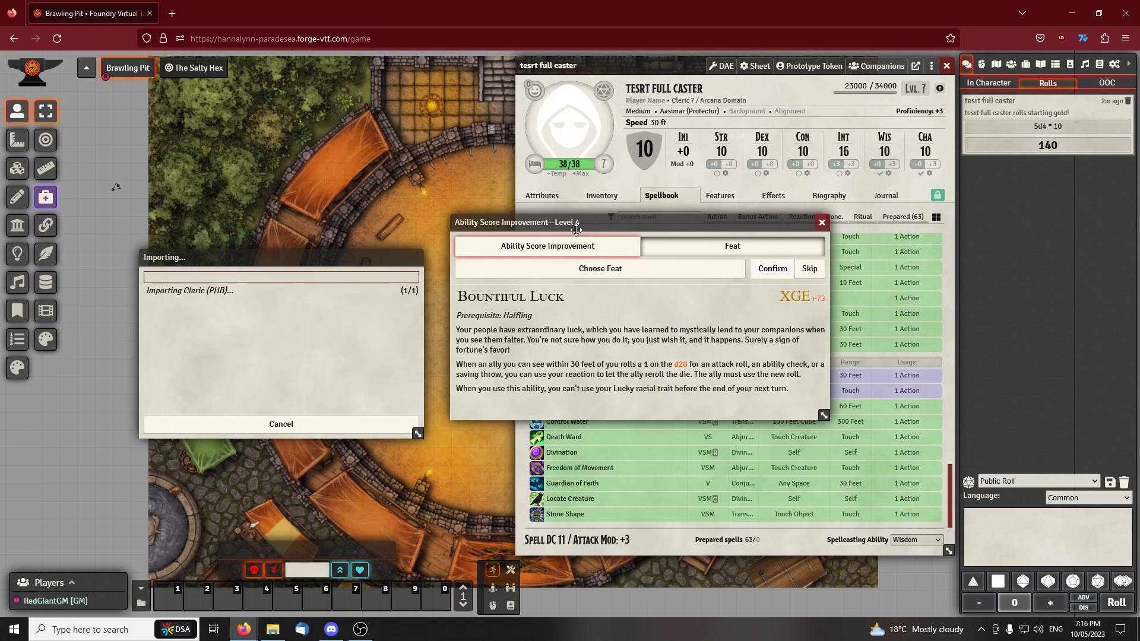
left_click(772, 269)
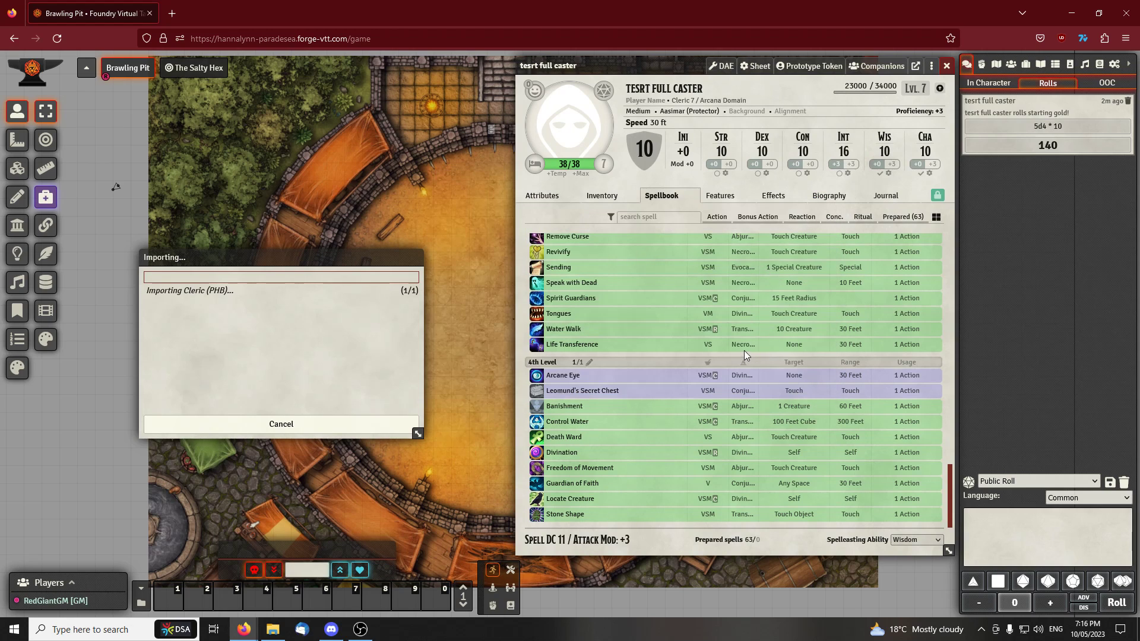
left_click_drag(644, 67, 619, 86)
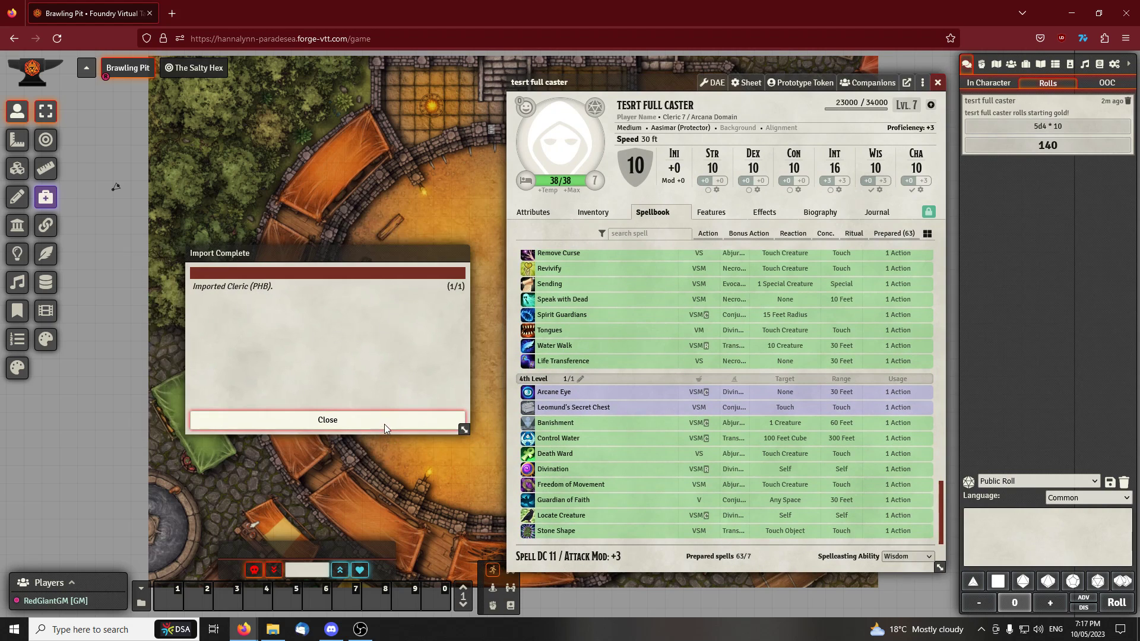
left_click(383, 422)
Reposition the character sheet and review the actor's class levels and its active and passive features
left_click_drag(614, 77, 423, 81)
scroll(422, 261, "up", 5)
left_click(422, 223)
left_click(531, 217)
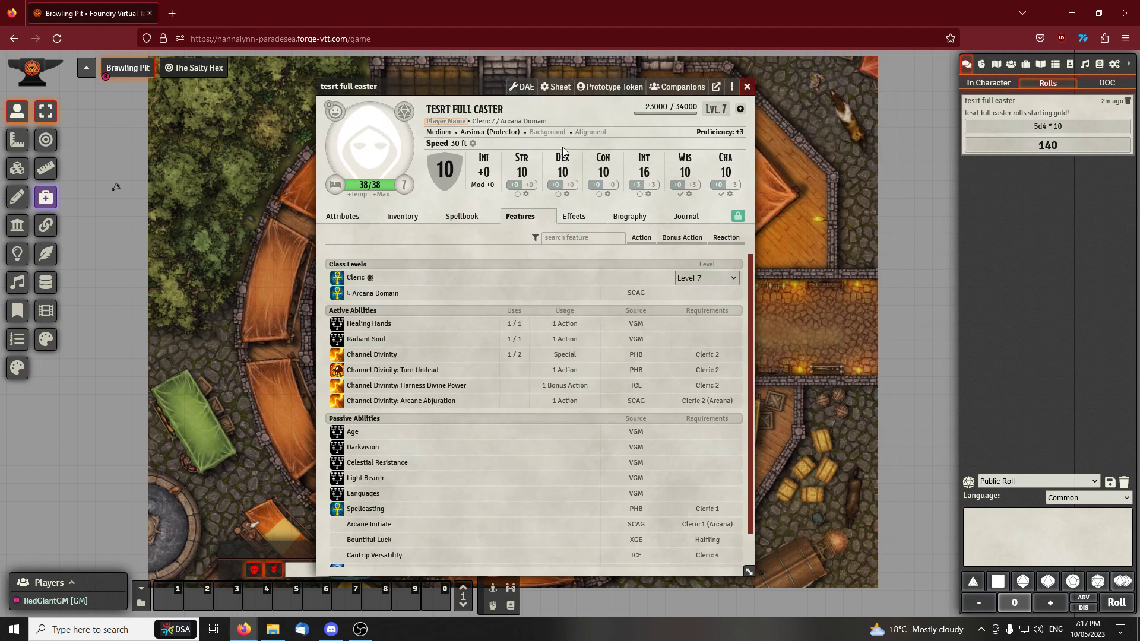
left_click(478, 224)
left_click(521, 217)
scroll(494, 322, "down", 1)
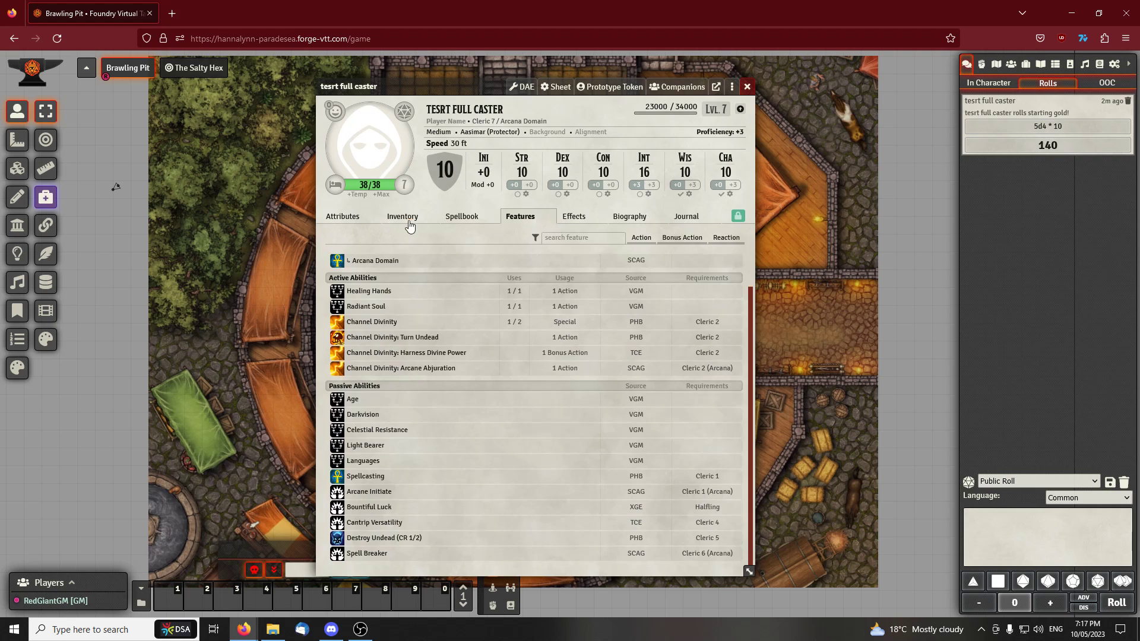
Review the actor's inventory, features and full spellbook from cantrips to 3rd-level spells, and reposition the character sheet
left_click(413, 221)
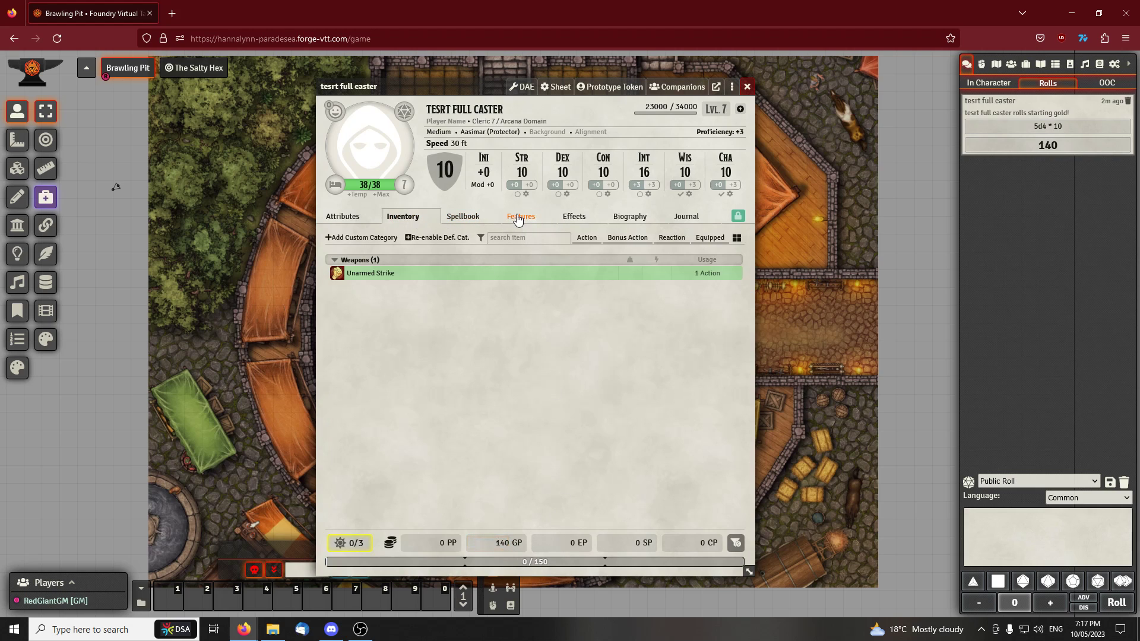
left_click(520, 218)
left_click(469, 221)
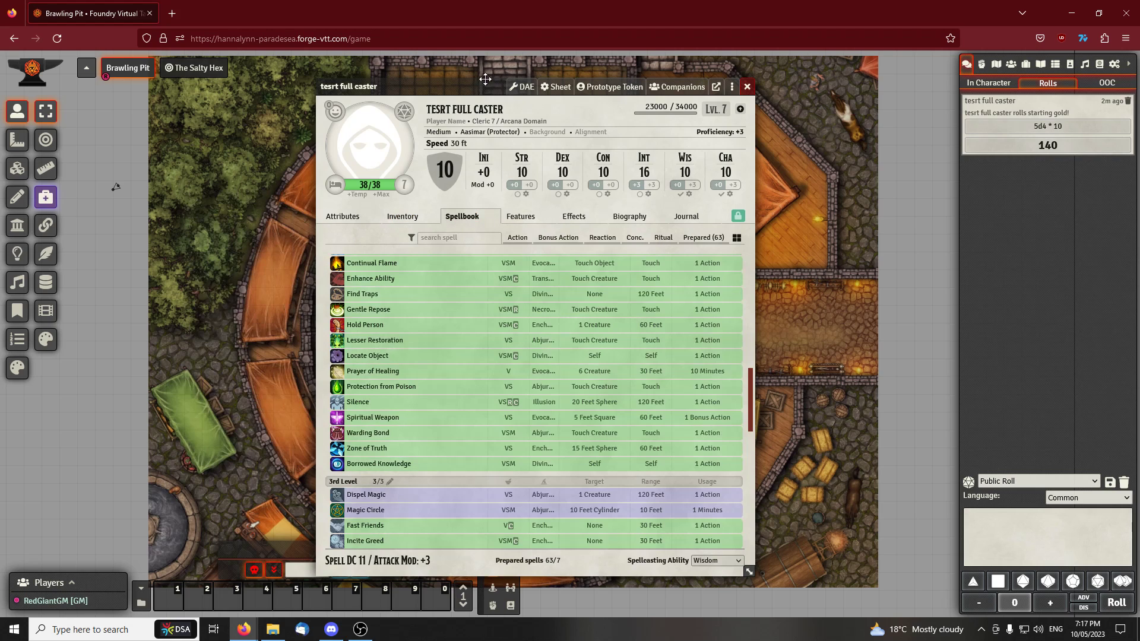
scroll(556, 392, "up", 2)
scroll(481, 306, "down", 15)
scroll(502, 334, "up", 13)
scroll(502, 333, "up", 3)
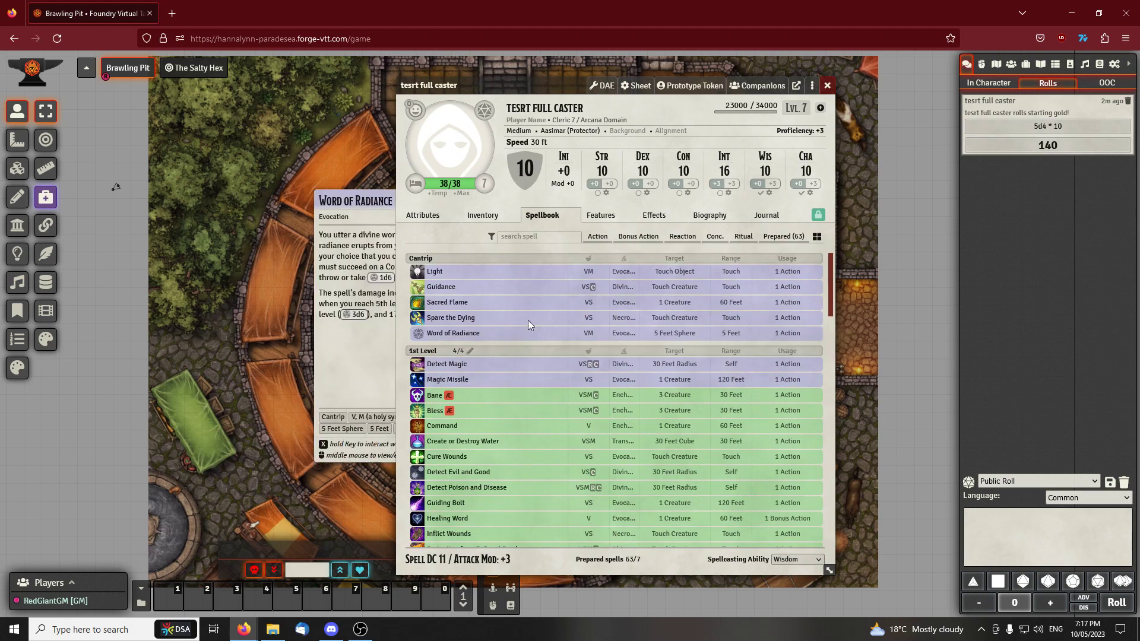
left_click_drag(572, 86, 584, 80)
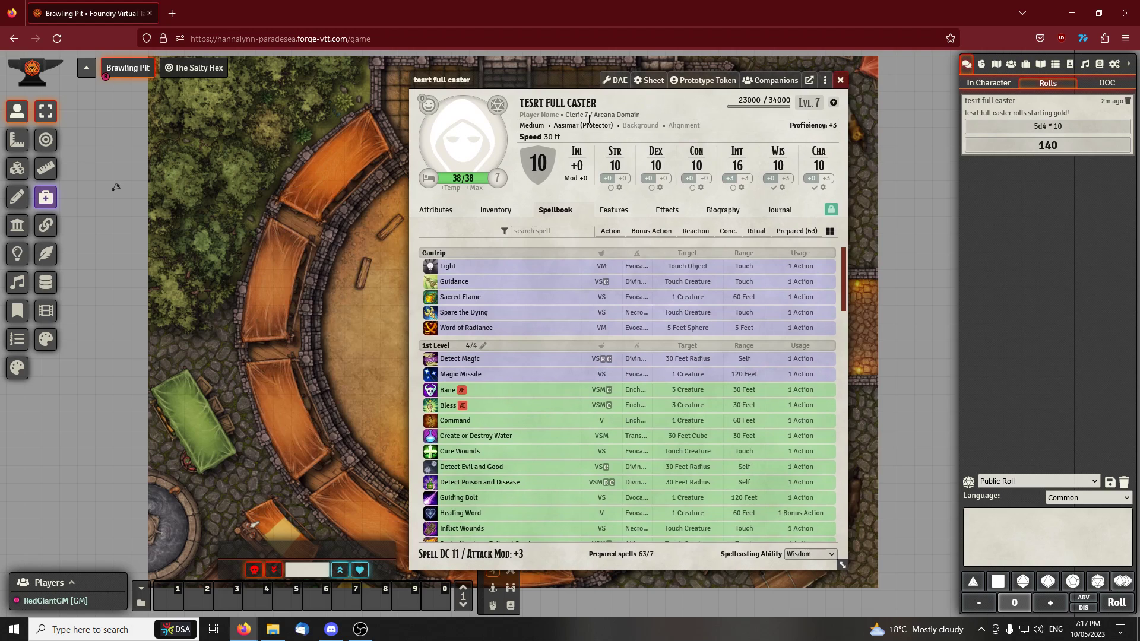
mouse_move(614, 272)
left_click_drag(474, 71, 424, 71)
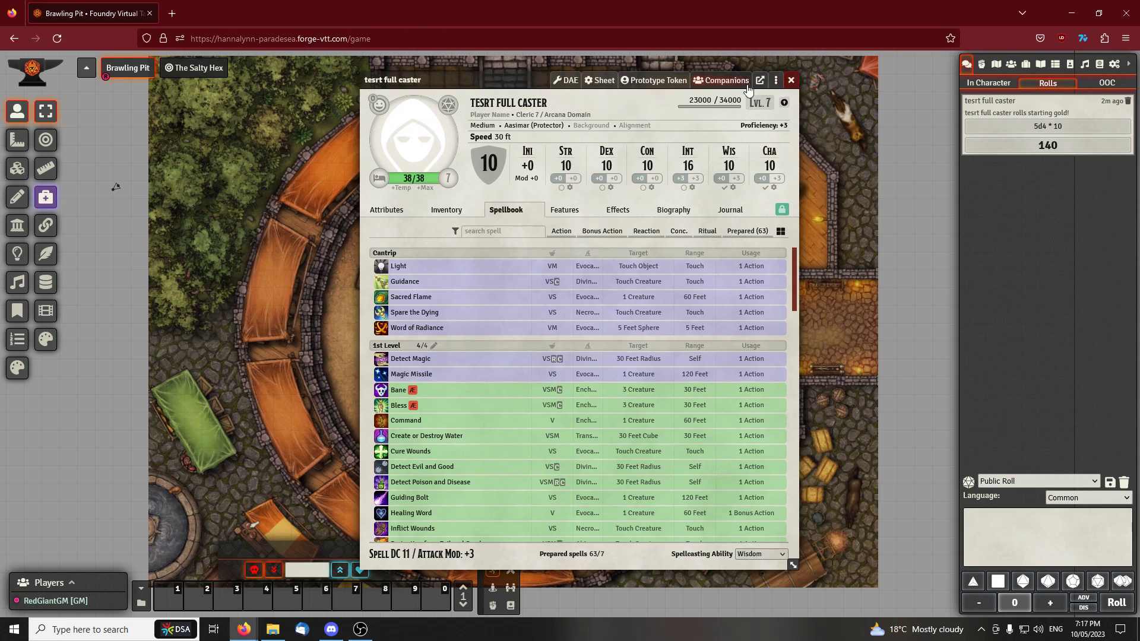
Unprepare all of the actor's spells at once with the Prepared Spell Mass-Toggler, then close the toggler
left_click(776, 80)
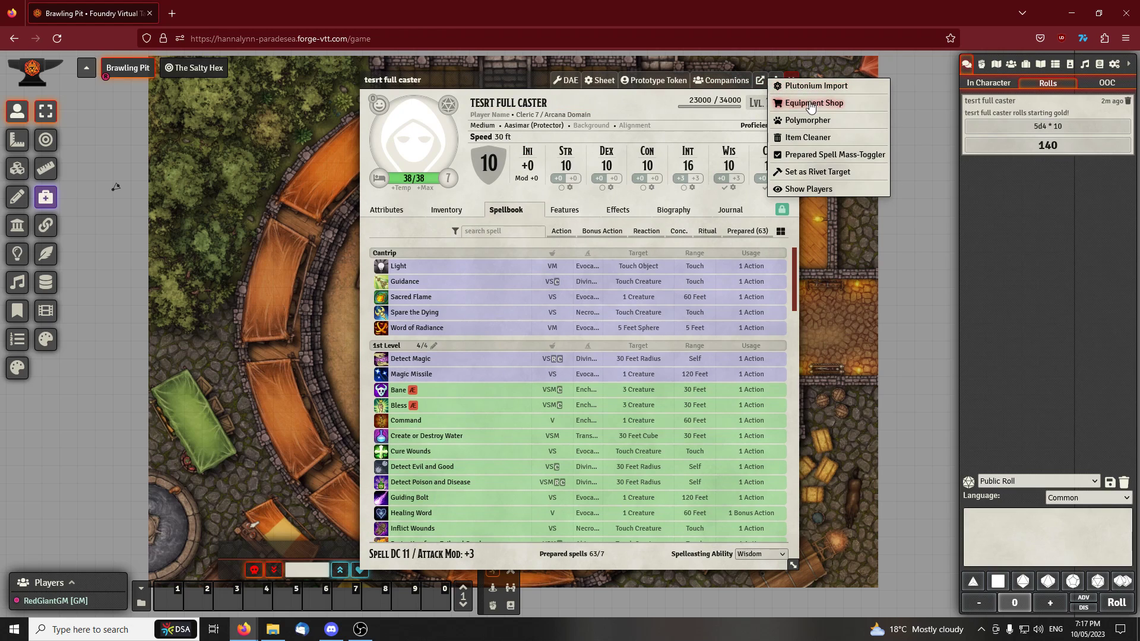
left_click(828, 156)
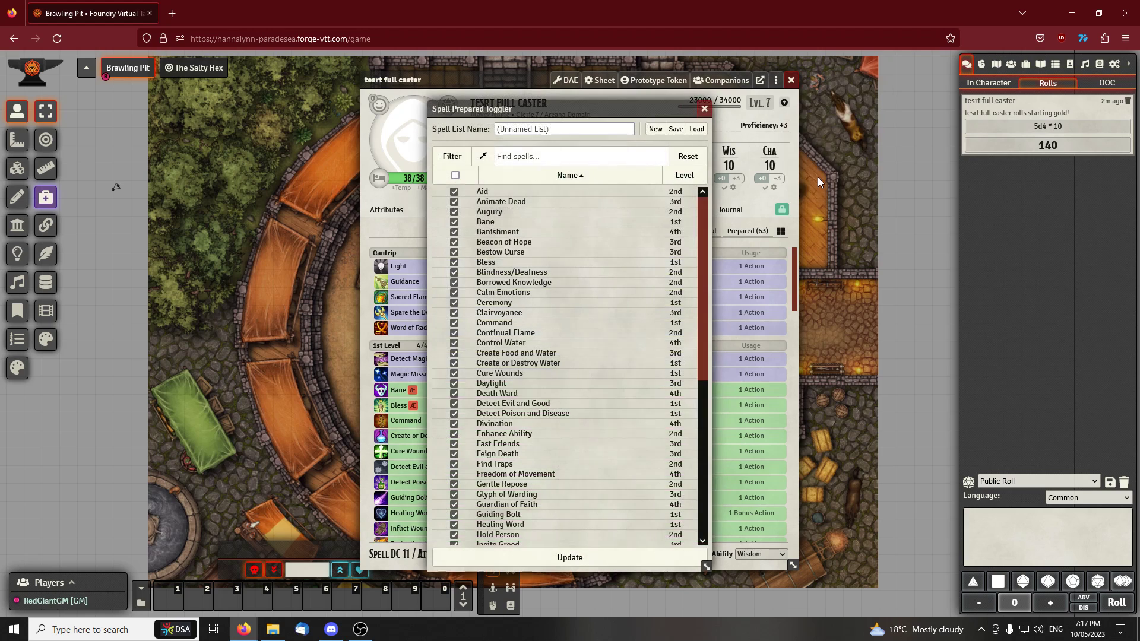
left_click(460, 179)
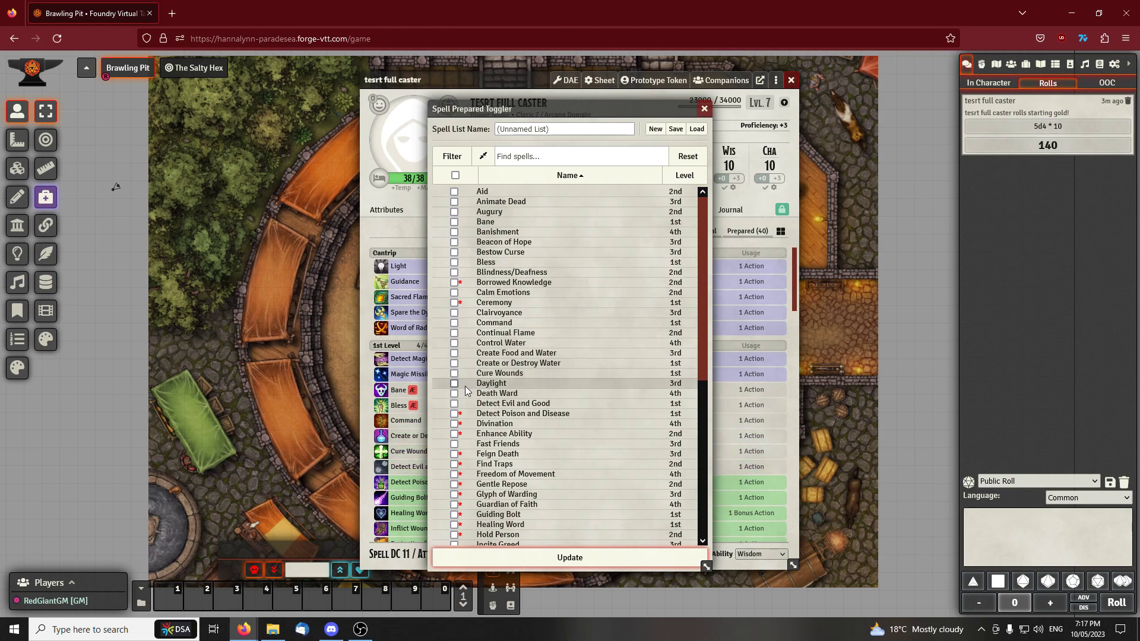
scroll(539, 375, "down", 5)
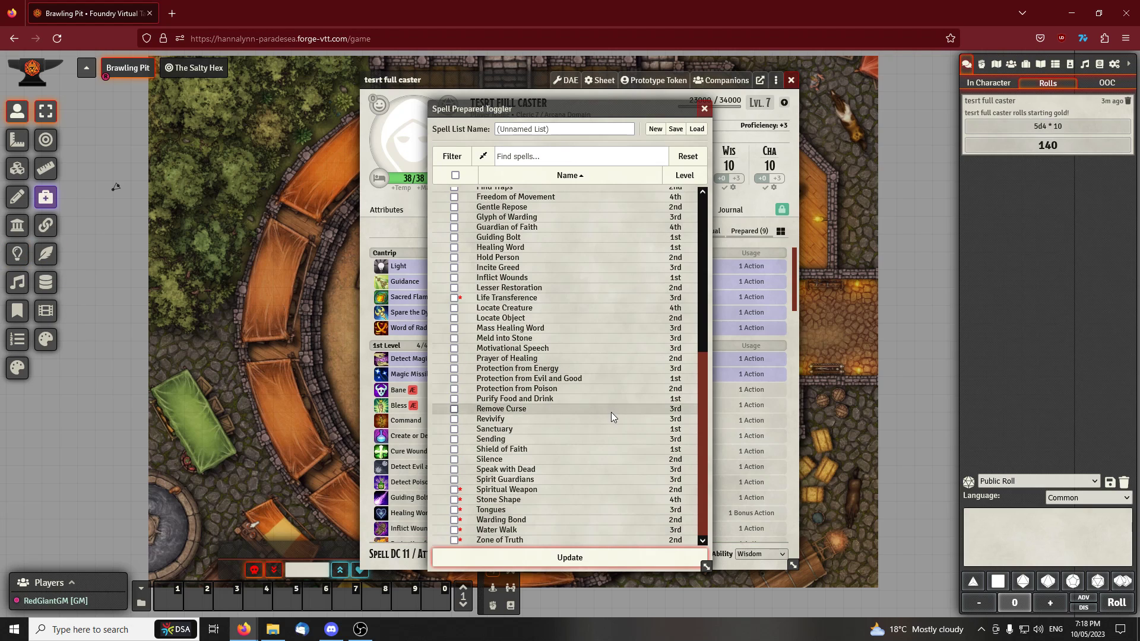
scroll(590, 324, "down", 5)
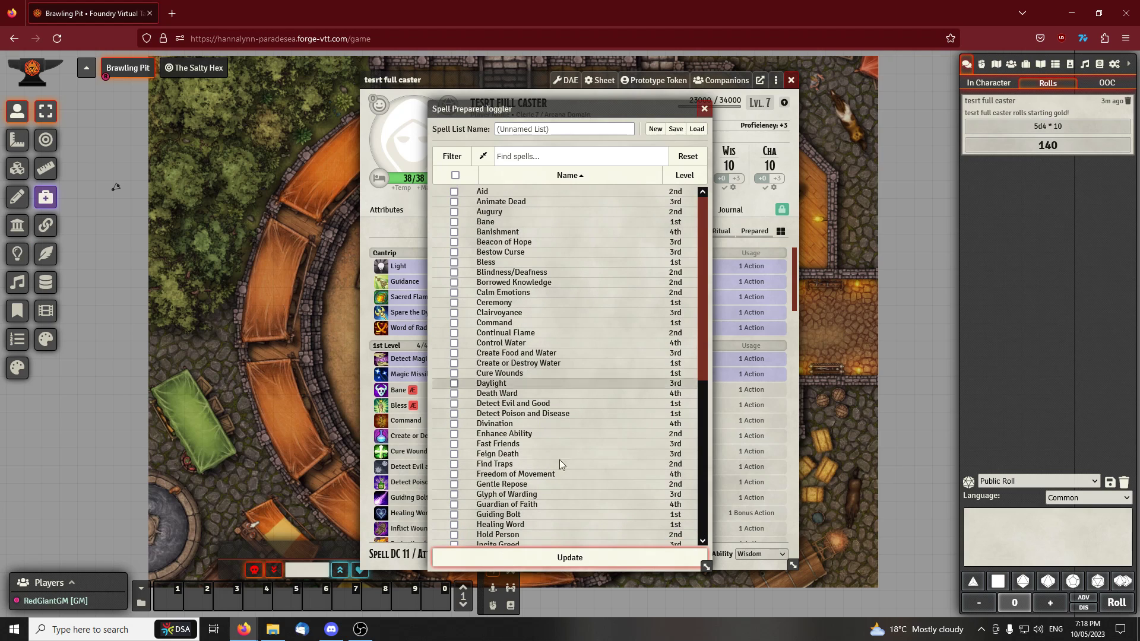
left_click(705, 109)
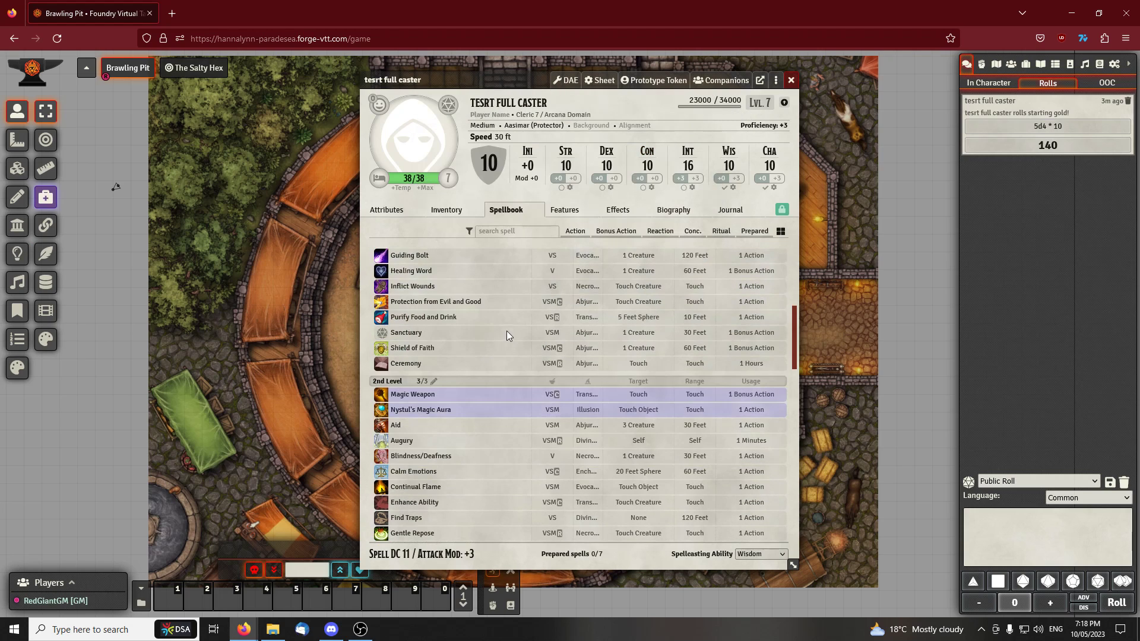
Prepare the 1st-level spells Bless, Purify Food and Drink, Inflict Wounds and Guiding Bolt in the spellbook
scroll(505, 292, "up", 3)
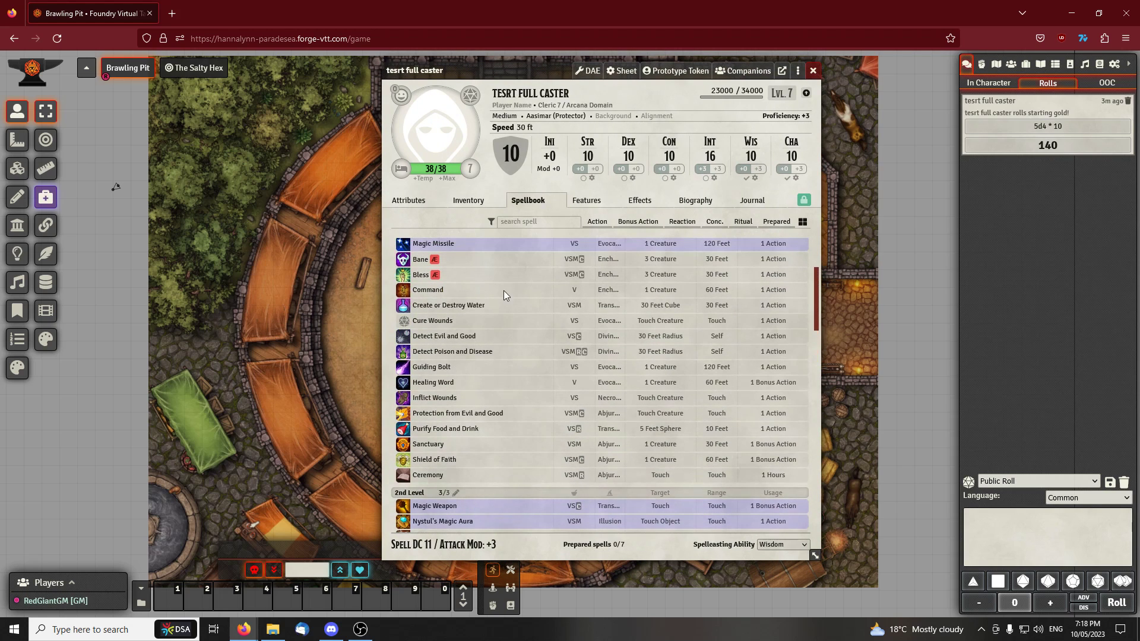
mouse_move(521, 281)
scroll(522, 282, "up", 1)
scroll(521, 282, "up", 1)
scroll(493, 306, "down", 1)
scroll(497, 312, "up", 1)
right_click(429, 397)
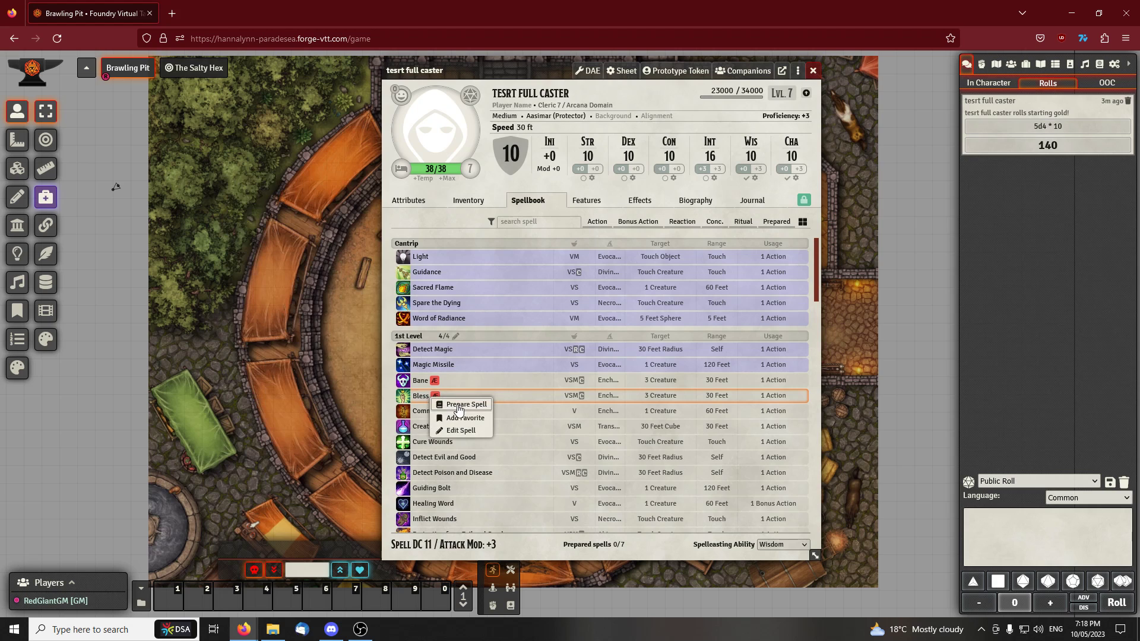
left_click(466, 404)
scroll(600, 520, "down", 3)
right_click(433, 368)
left_click(460, 377)
right_click(435, 337)
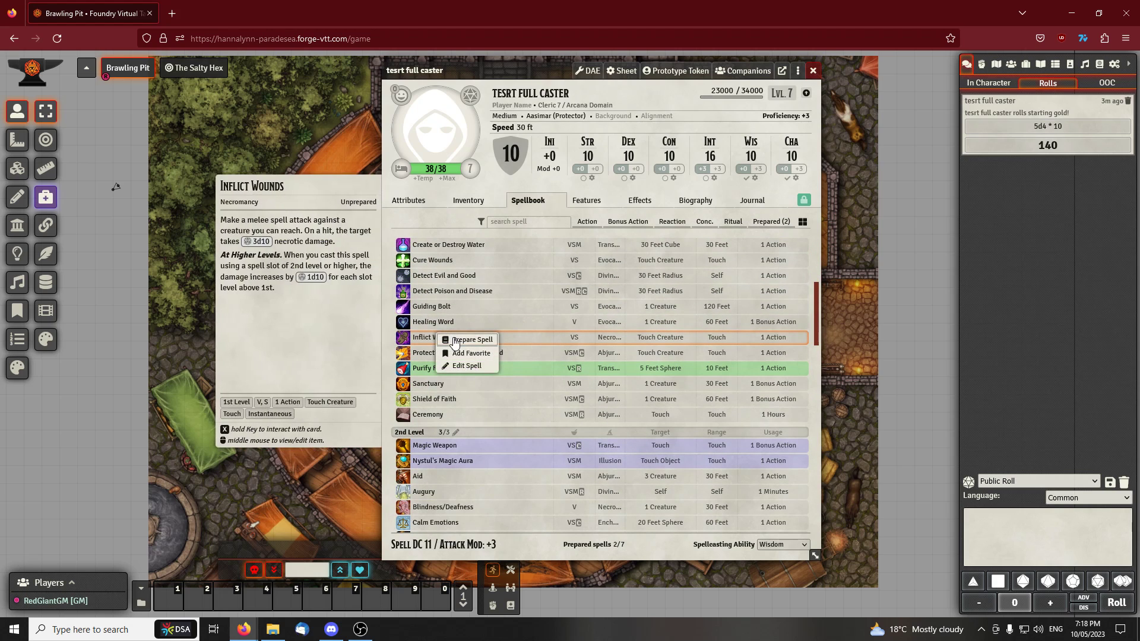
left_click(460, 345)
right_click(432, 307)
left_click(459, 314)
Prepare the 2nd-level spells Aid, Continual Flame and Hold Person in the spellbook
right_click(431, 484)
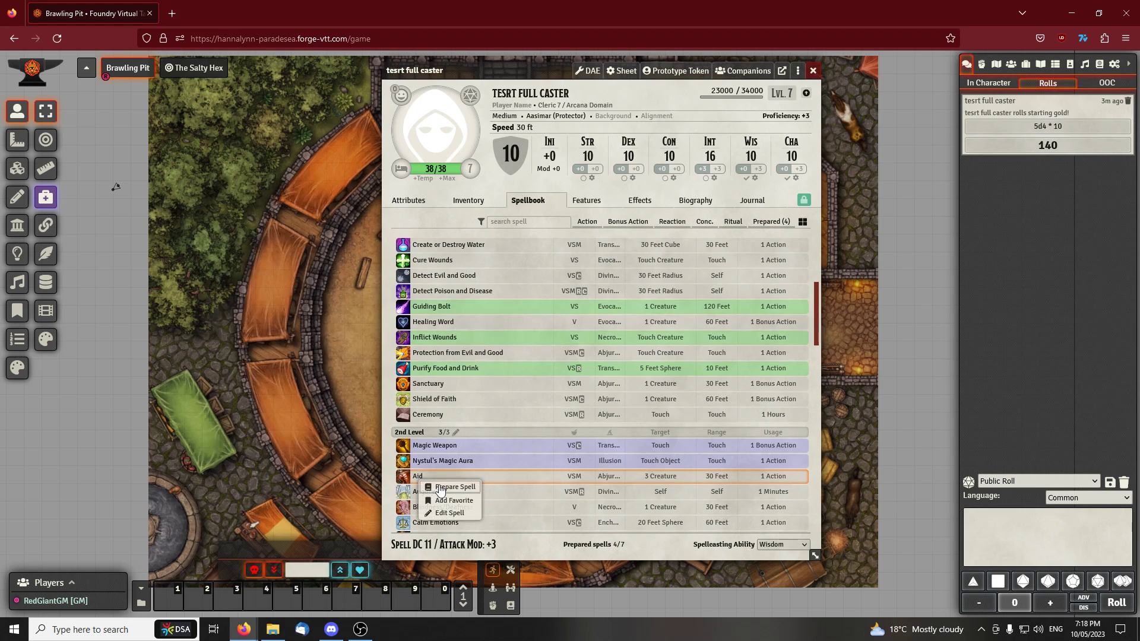
left_click(458, 492)
scroll(458, 492, "down", 3)
right_click(436, 411)
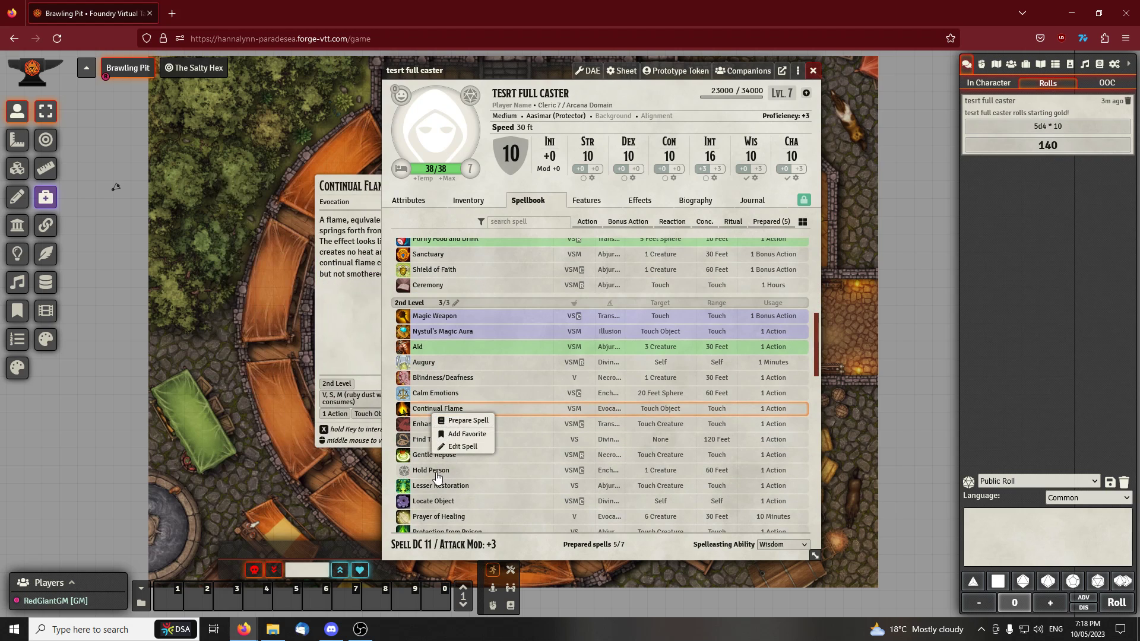
left_click(459, 421)
right_click(441, 470)
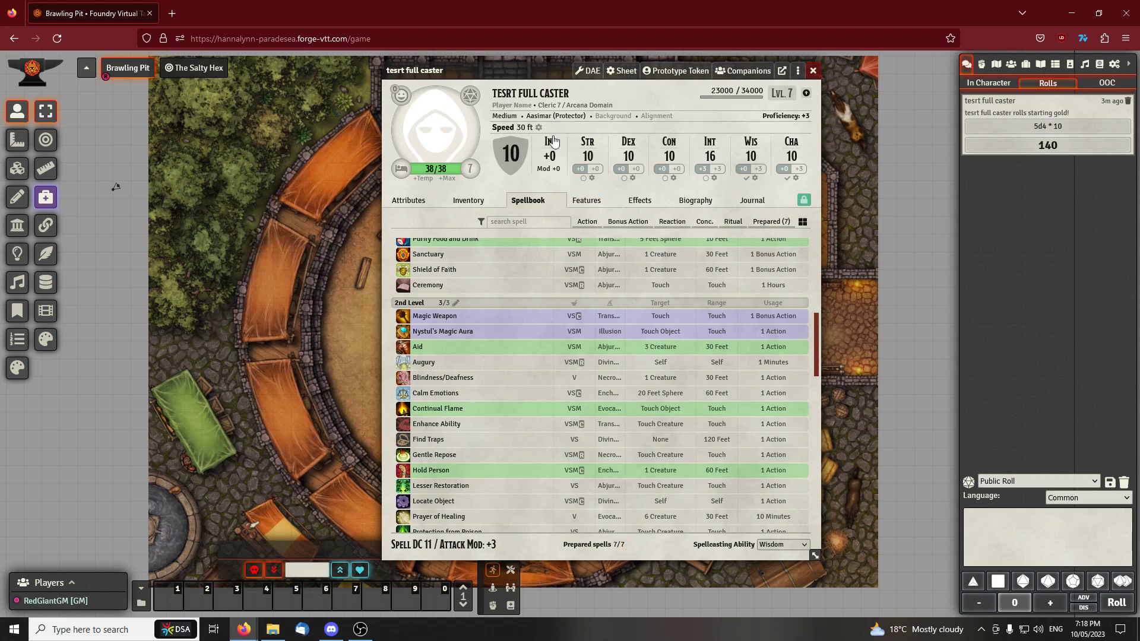
Review the actor's attributes, inventory, spellbook, features, biography and journal sections
left_click_drag(541, 70, 510, 71)
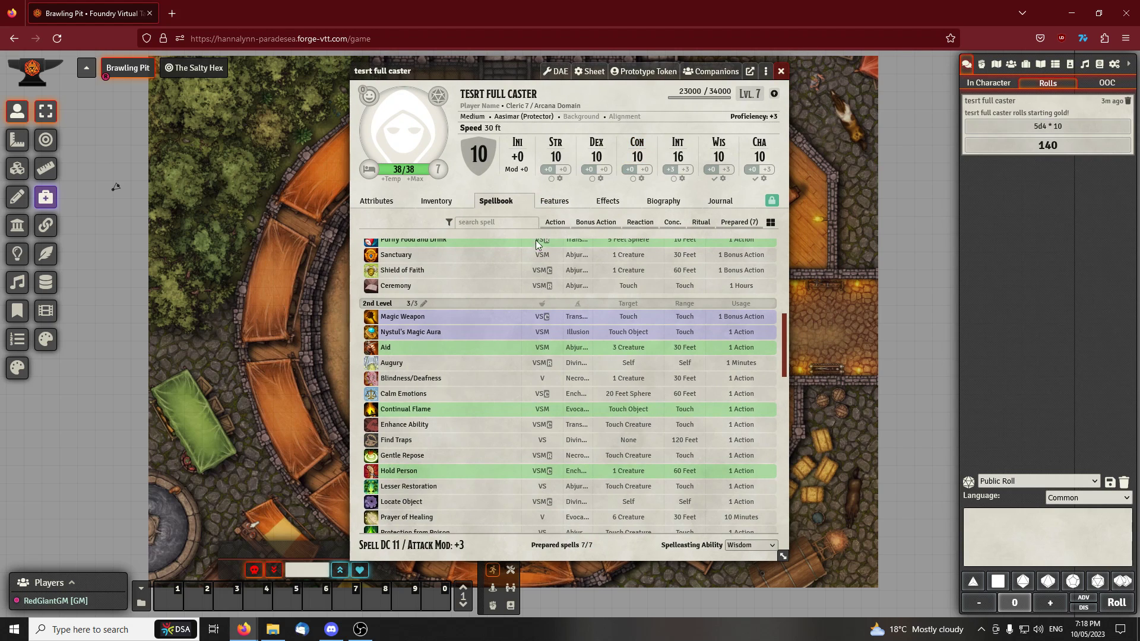
left_click(452, 206)
left_click(386, 202)
left_click(409, 206)
left_click(392, 202)
left_click(496, 202)
left_click(442, 206)
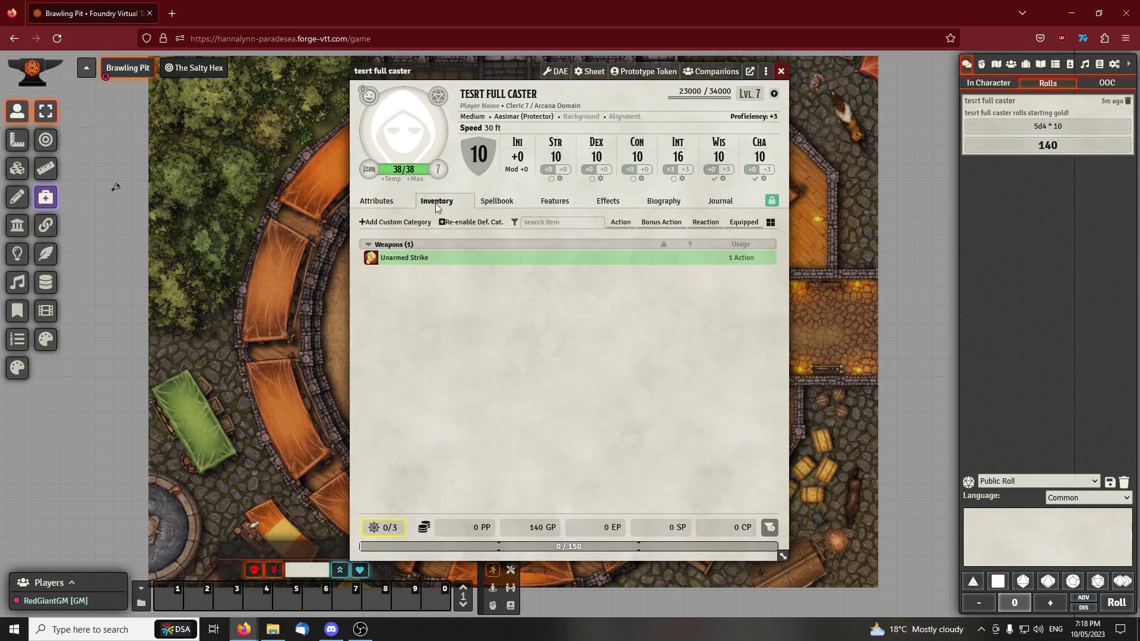
left_click(510, 206)
left_click(389, 203)
left_click(499, 205)
left_click(557, 206)
left_click(664, 205)
left_click(717, 206)
left_click(566, 208)
left_click(511, 205)
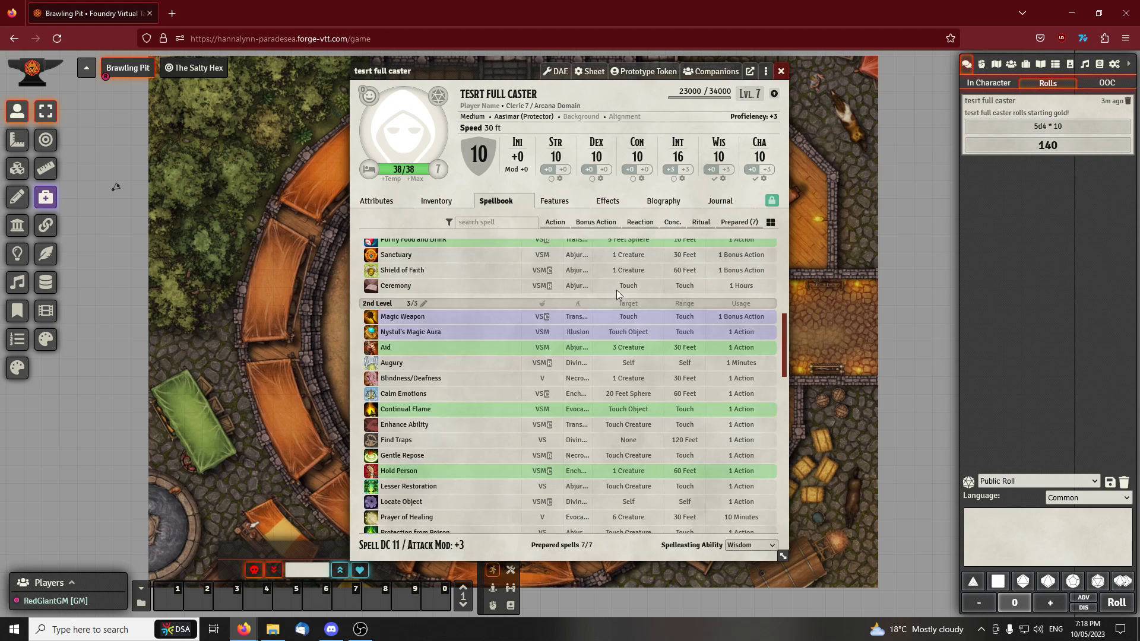
left_click_drag(516, 70, 496, 71)
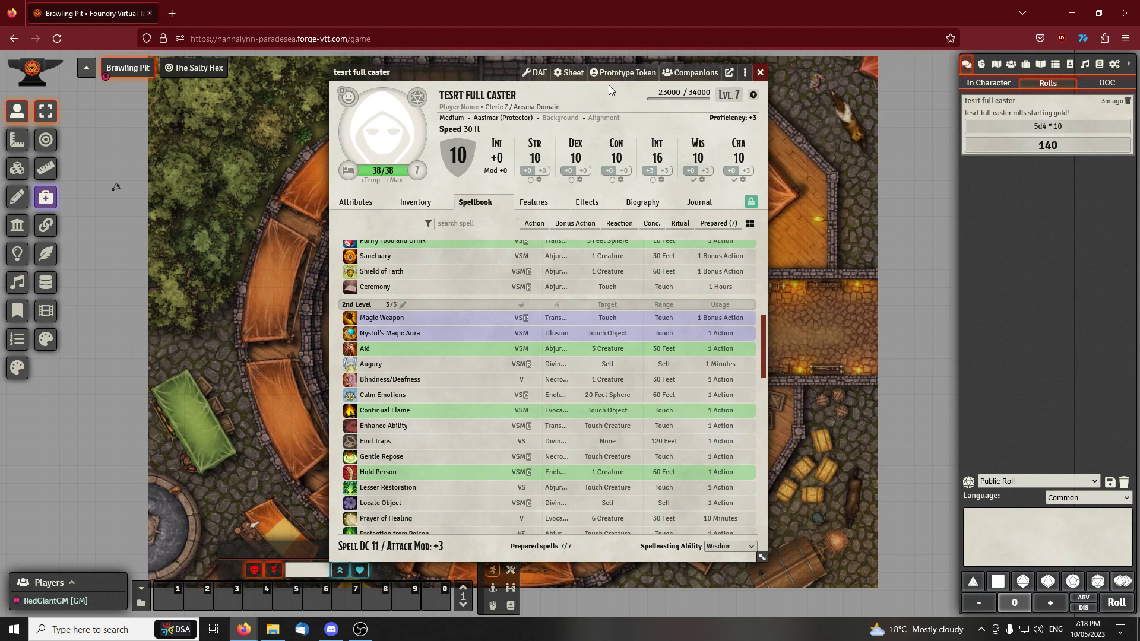
Permanently delete every item on the actor, including class, feats and spells, with the Item Cleaner
left_click(746, 73)
left_click(762, 125)
left_click(455, 151)
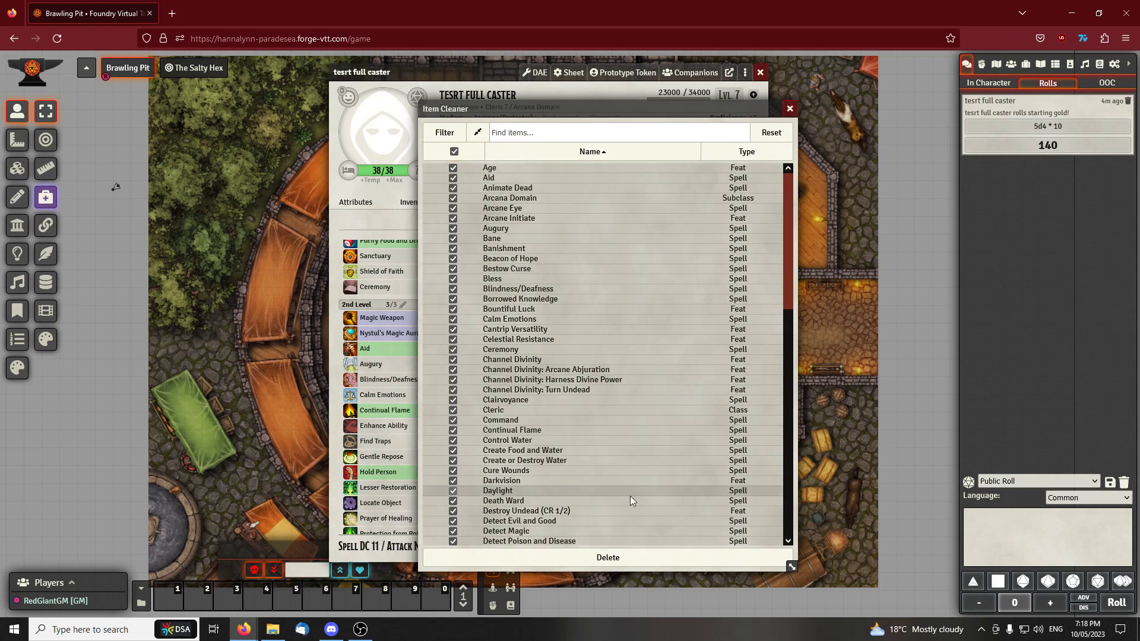
scroll(589, 387, "down", 10)
left_click(612, 558)
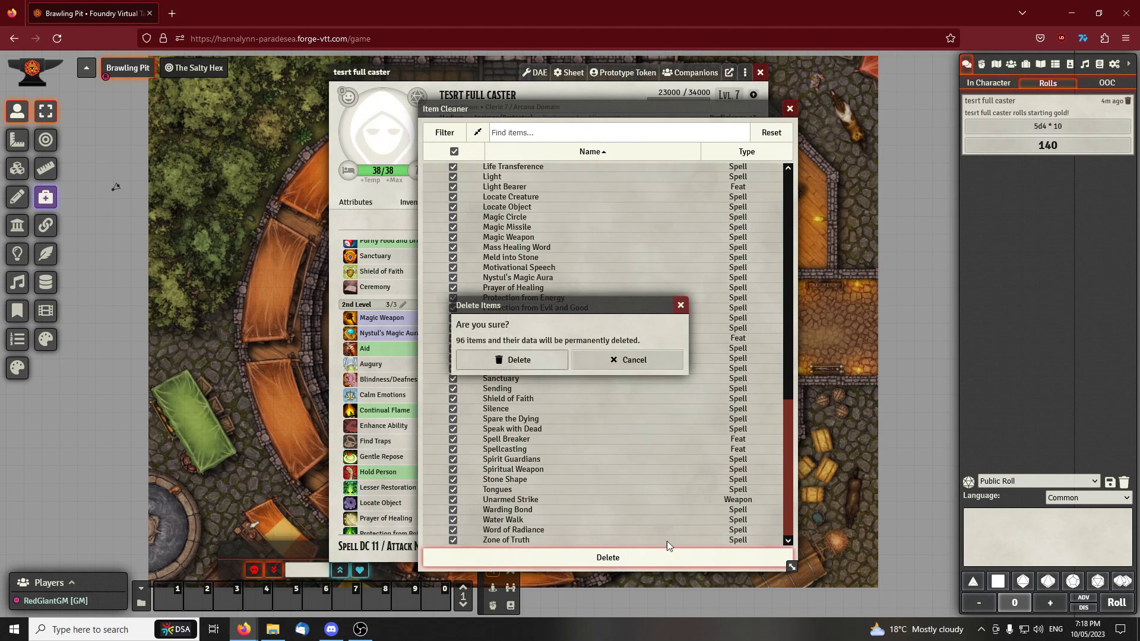
left_click(539, 358)
Check the actor's features, inventory and spellbook, then clear the race text in the sheet header
left_click_drag(511, 73, 483, 88)
left_click(539, 208)
left_click(441, 208)
left_click(487, 208)
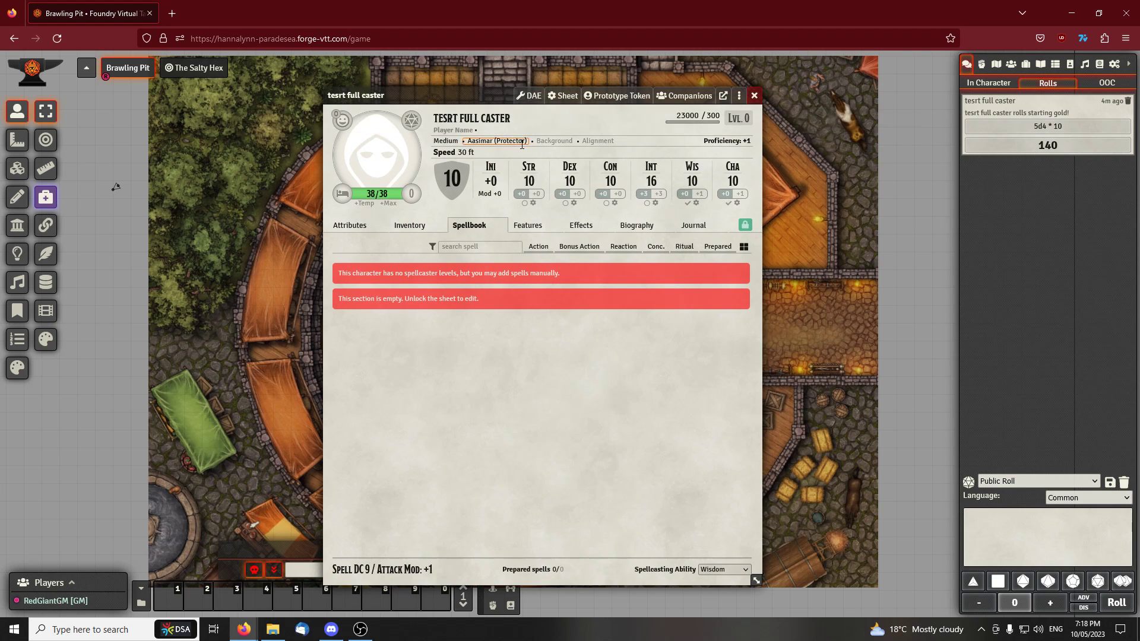
left_click(521, 141)
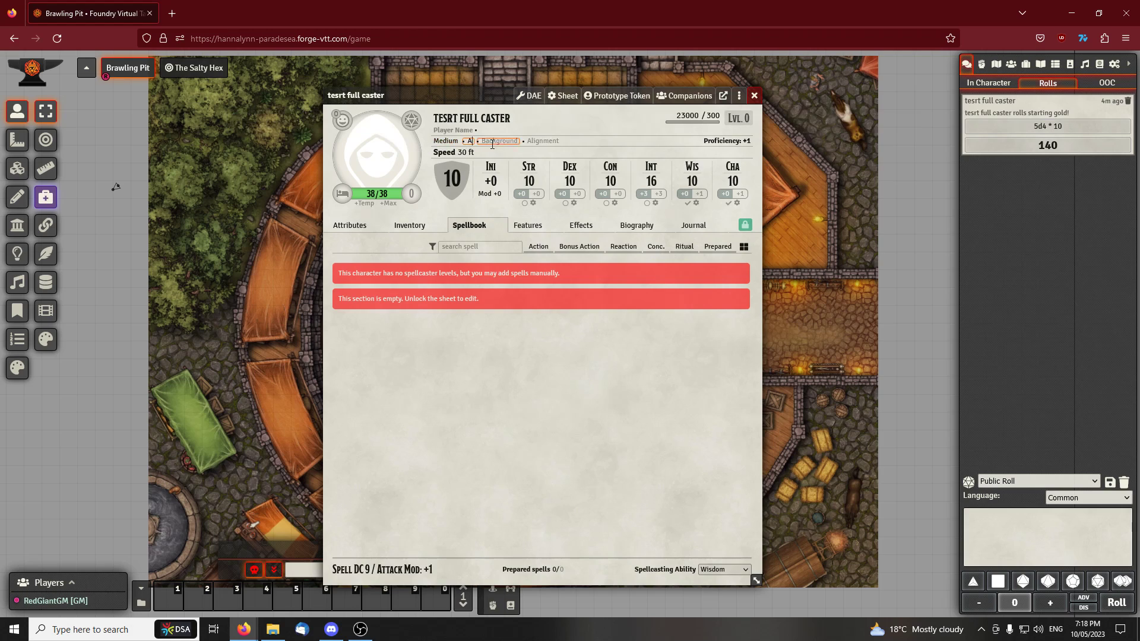
left_click(739, 96)
left_click(738, 95)
left_click(739, 96)
left_click(772, 100)
left_click(739, 98)
left_click(769, 104)
left_click_drag(431, 113, 379, 102)
left_click(855, 97)
left_click_drag(470, 95, 503, 93)
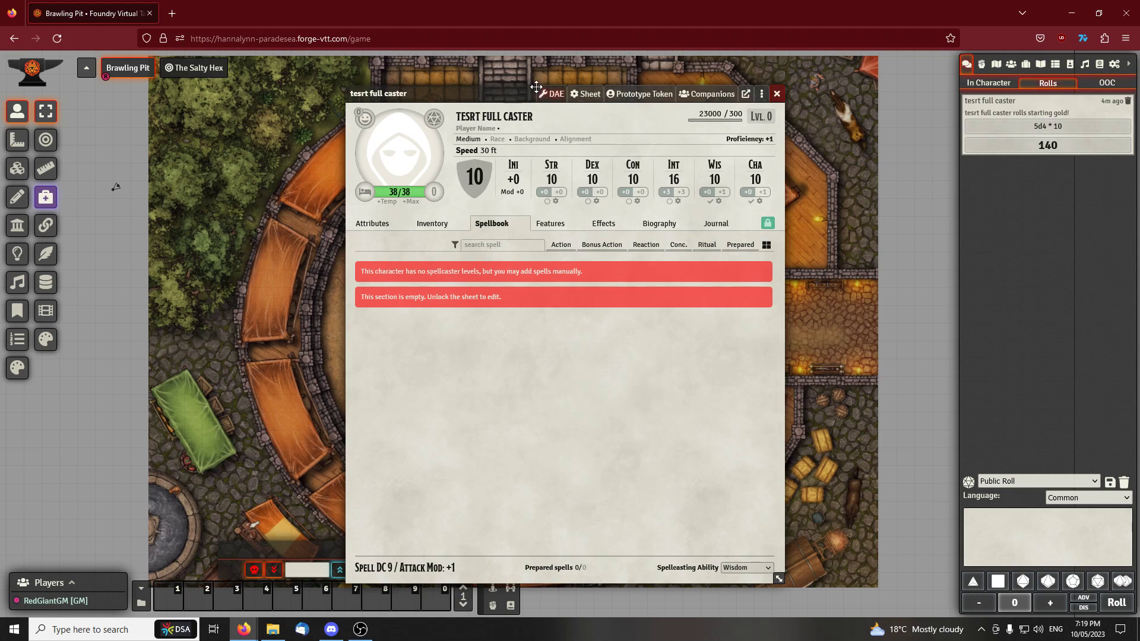
left_click_drag(495, 87, 463, 98)
Start a Plutonium class import for the actor from 5etools and choose Fighter with the Cavalier subclass
left_click(703, 100)
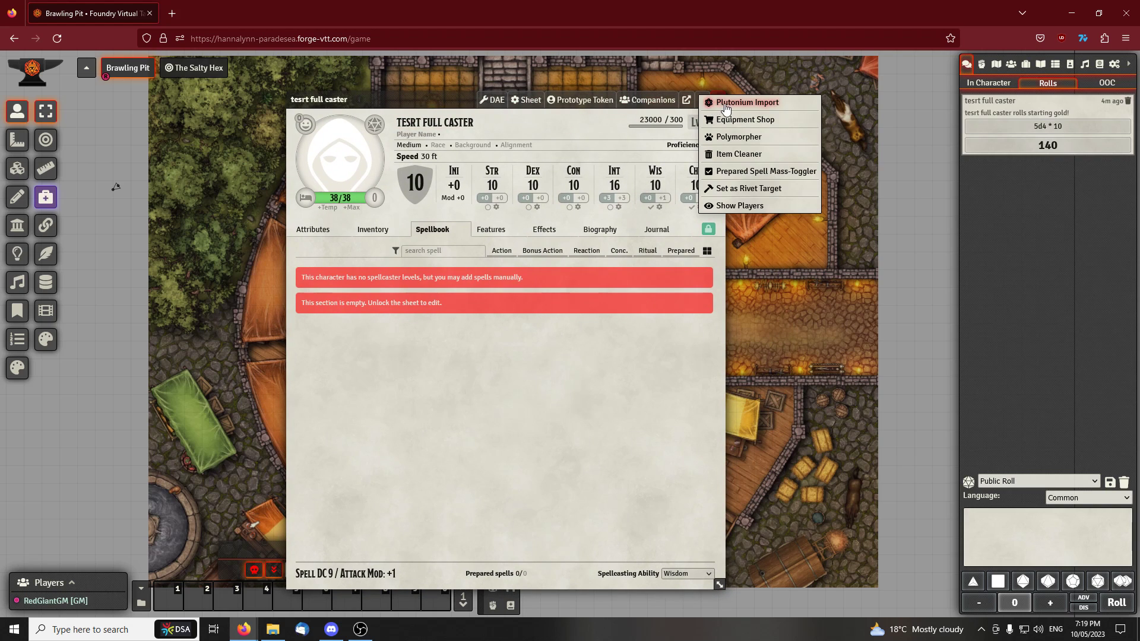
left_click(724, 104)
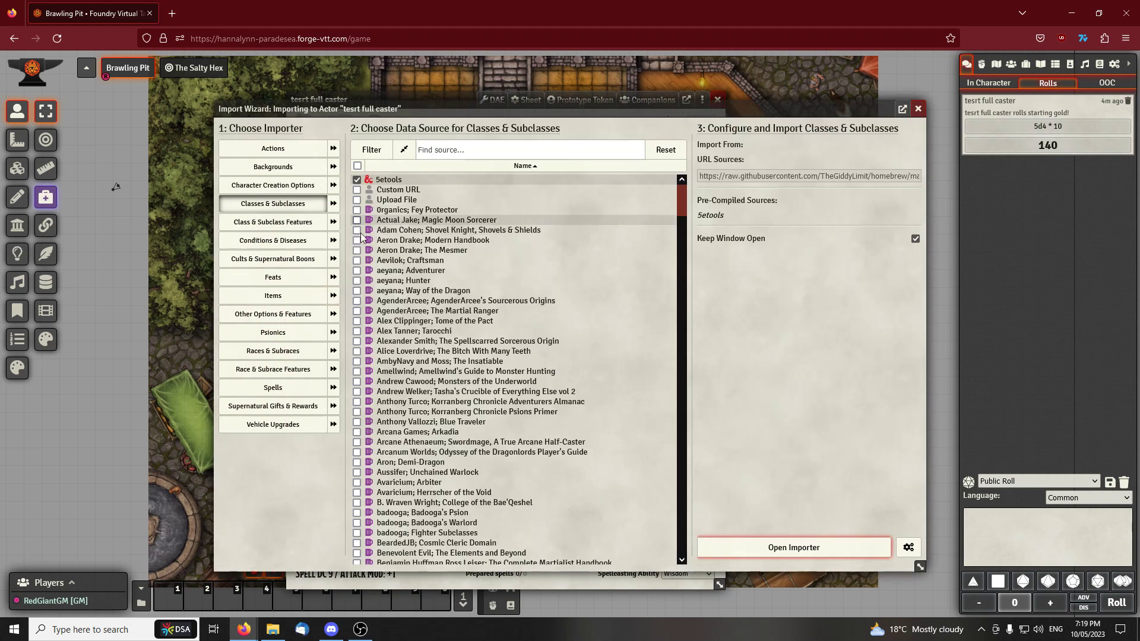
left_click(740, 547)
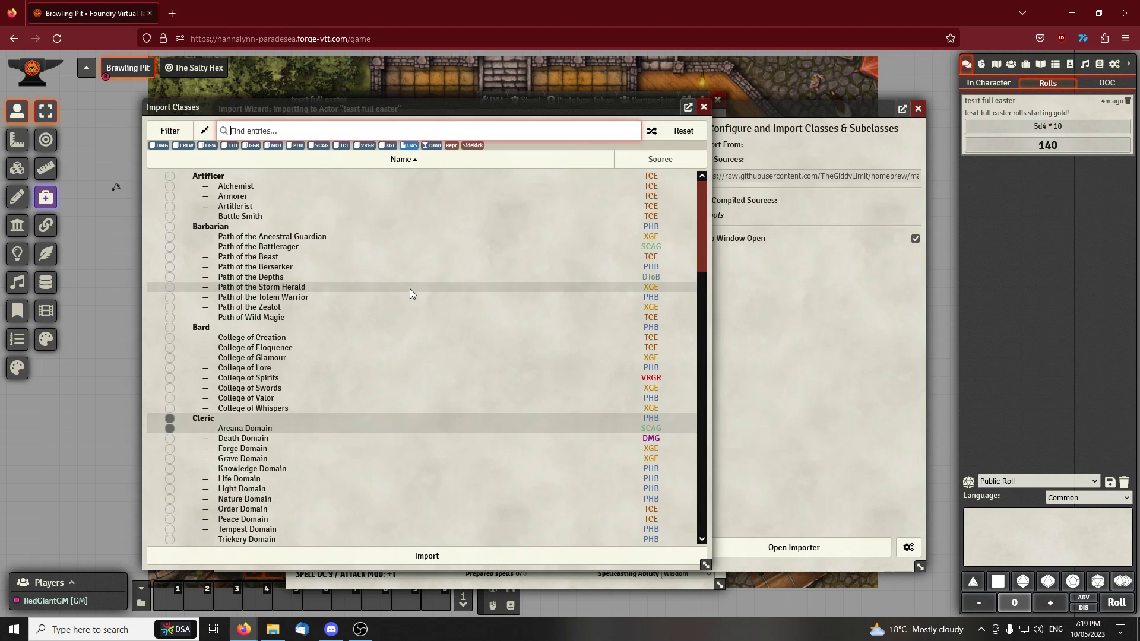
scroll(242, 389, "down", 6)
left_click(169, 288)
left_click(170, 318)
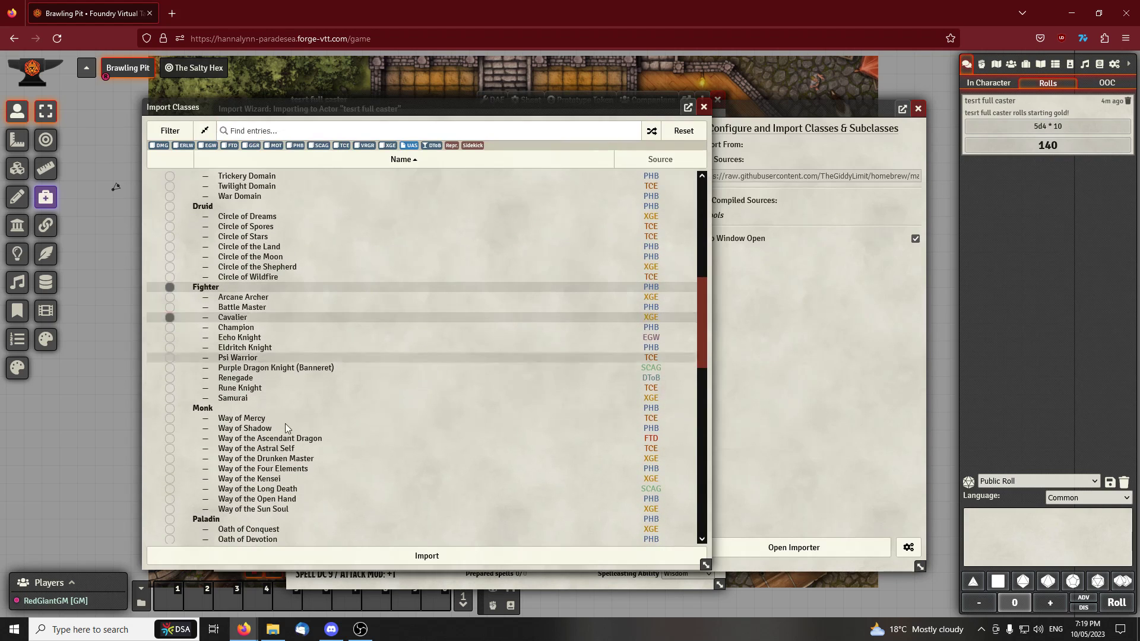
left_click(412, 555)
Select Fighter levels 1 to 5 for the import and confirm them
left_click(400, 285)
left_click(400, 275)
left_click(401, 265)
left_click(400, 256)
left_click(400, 245)
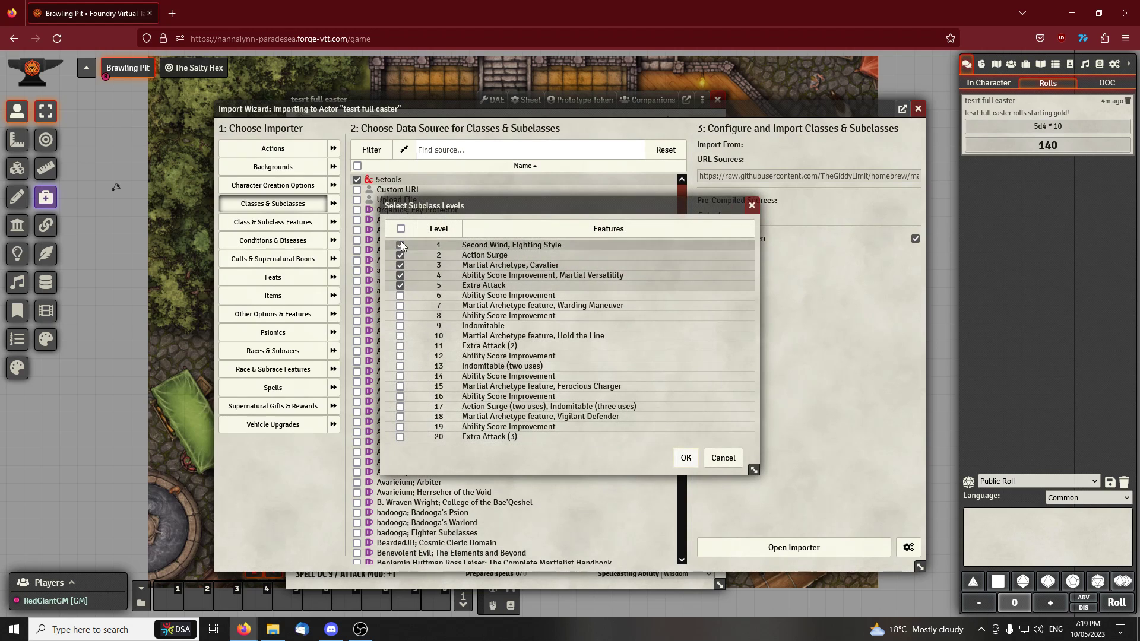
left_click(686, 458)
Skip the Fighter's skill proficiencies and confirm the default standard starting equipment, leaving the weapon choice unselected
left_click(680, 365)
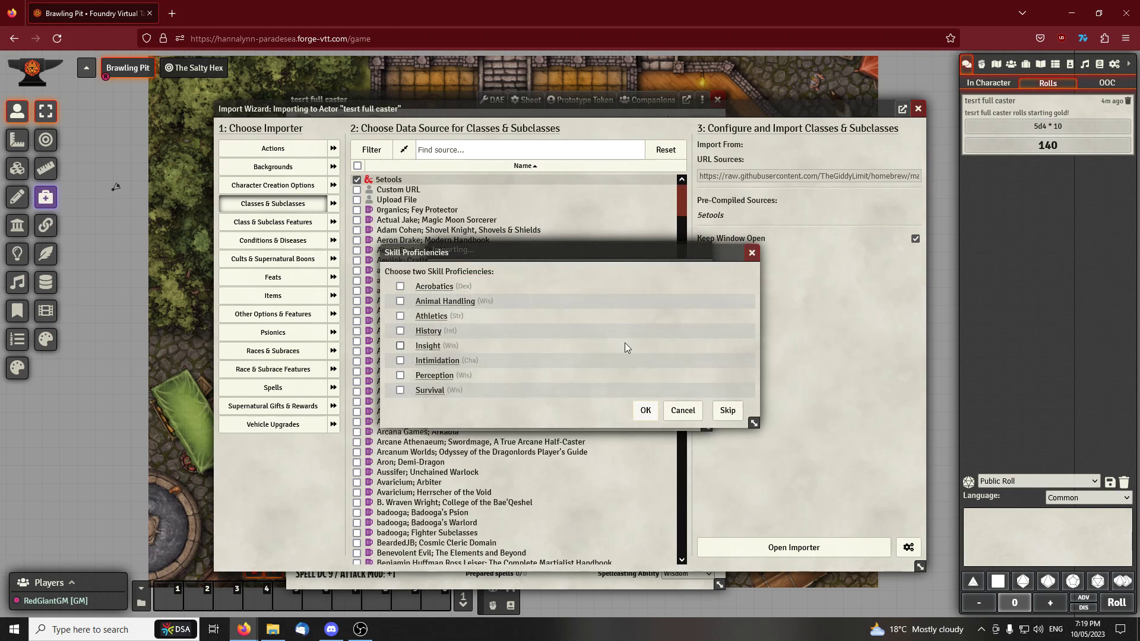
left_click(725, 414)
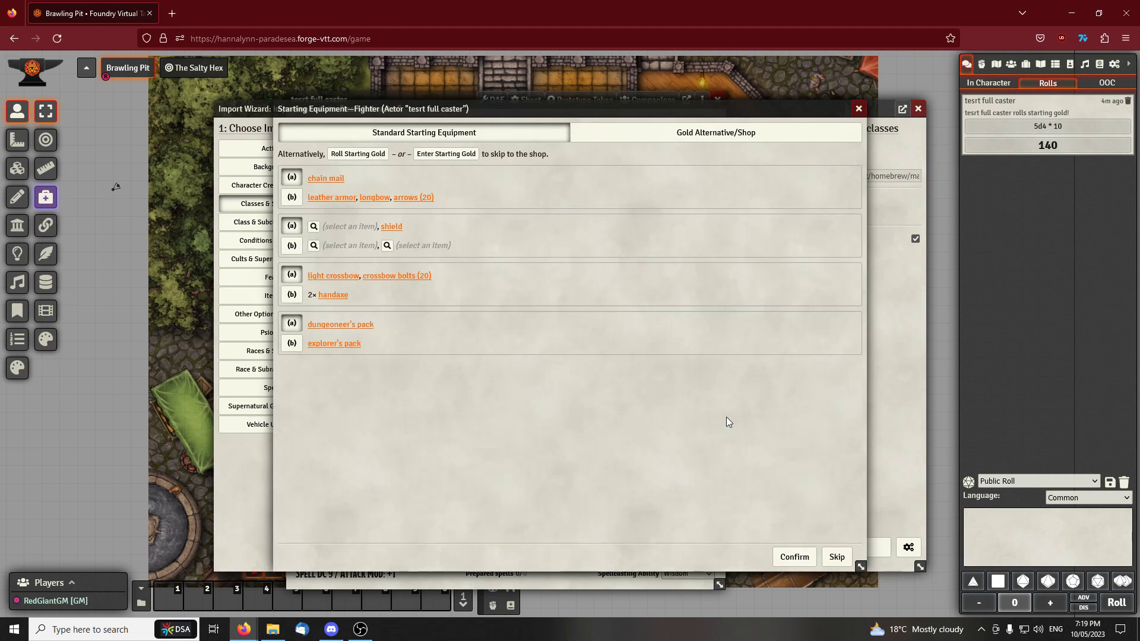
left_click(815, 559)
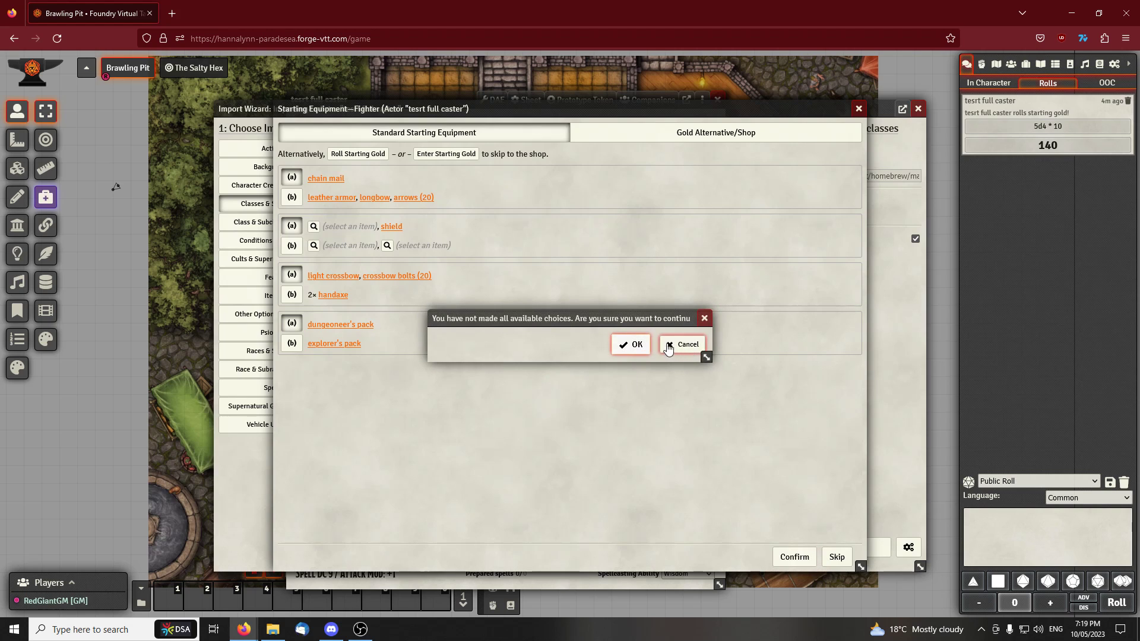
left_click(631, 345)
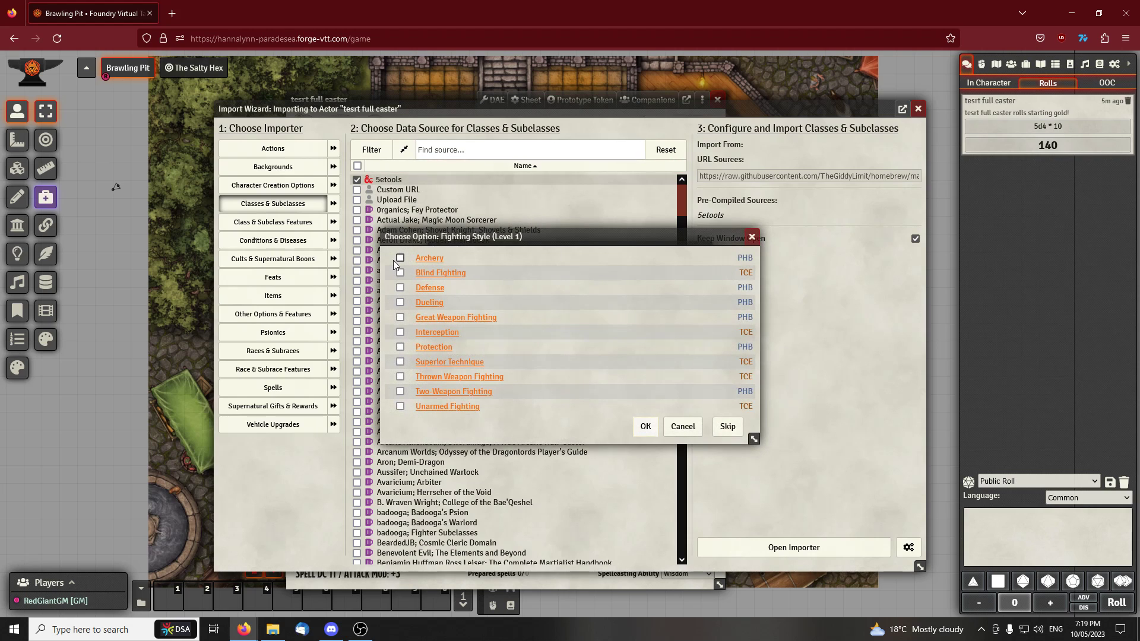
Skip the fighting style, Cavalier bonus proficiency and level 4 ability score improvement choices, and finish the Fighter import
left_click(720, 425)
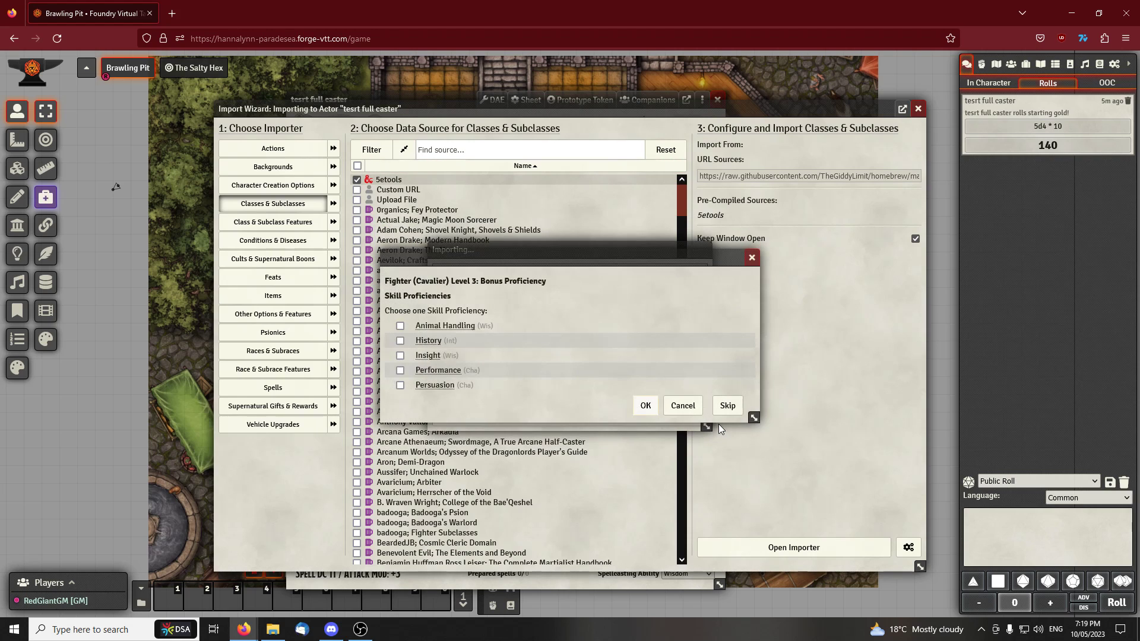
left_click(728, 408)
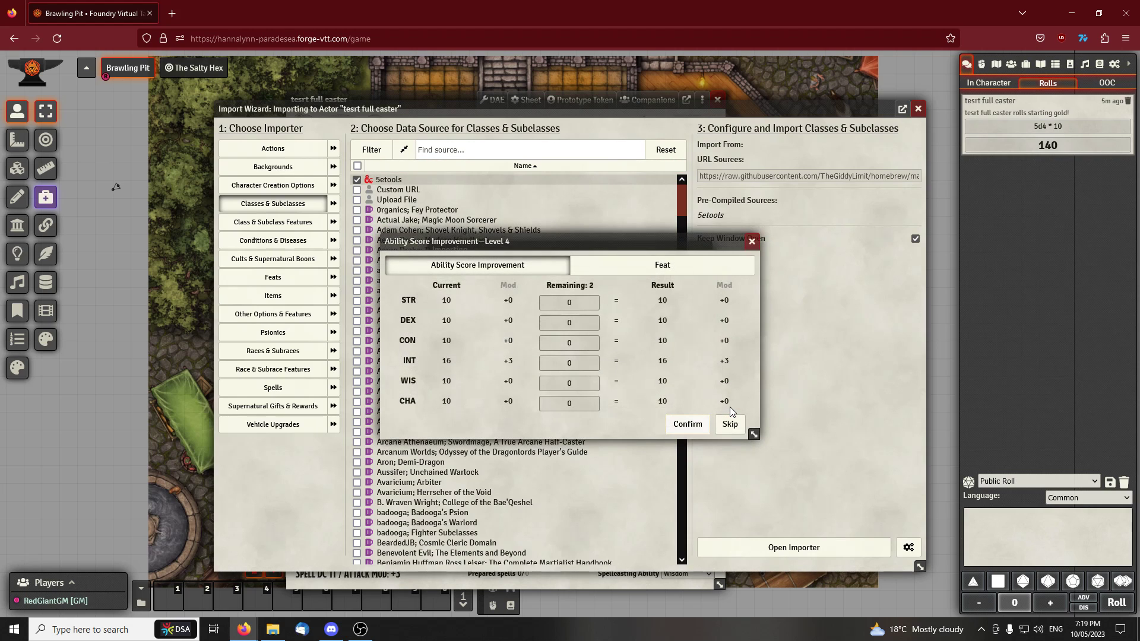
left_click(614, 266)
left_click(534, 271)
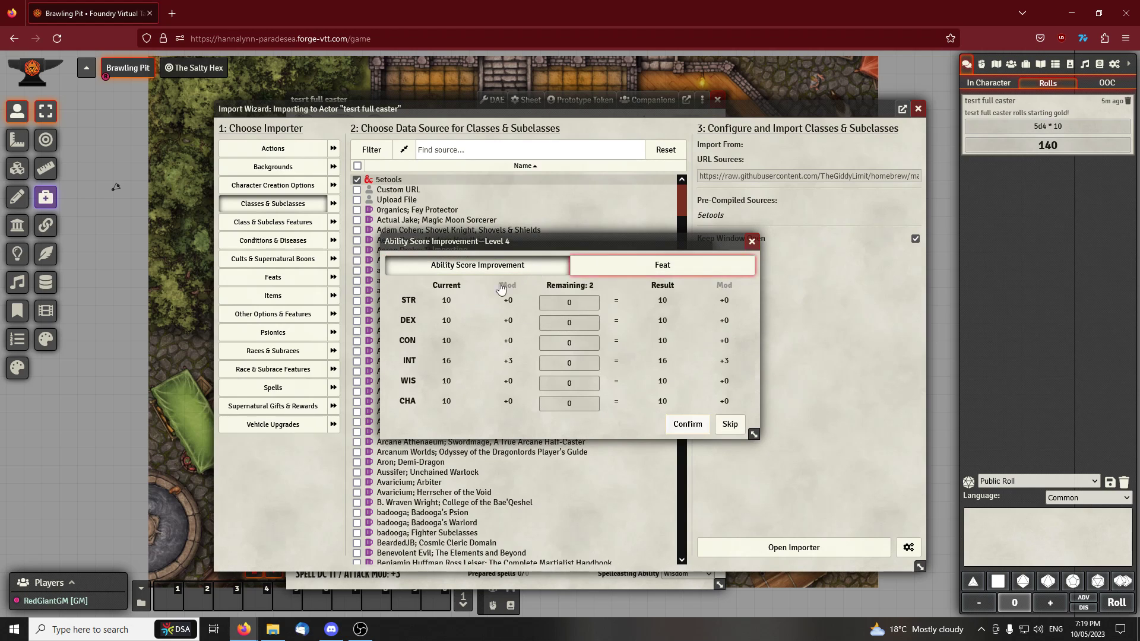
left_click(730, 424)
left_click_drag(446, 93, 361, 84)
left_click_drag(672, 251, 710, 248)
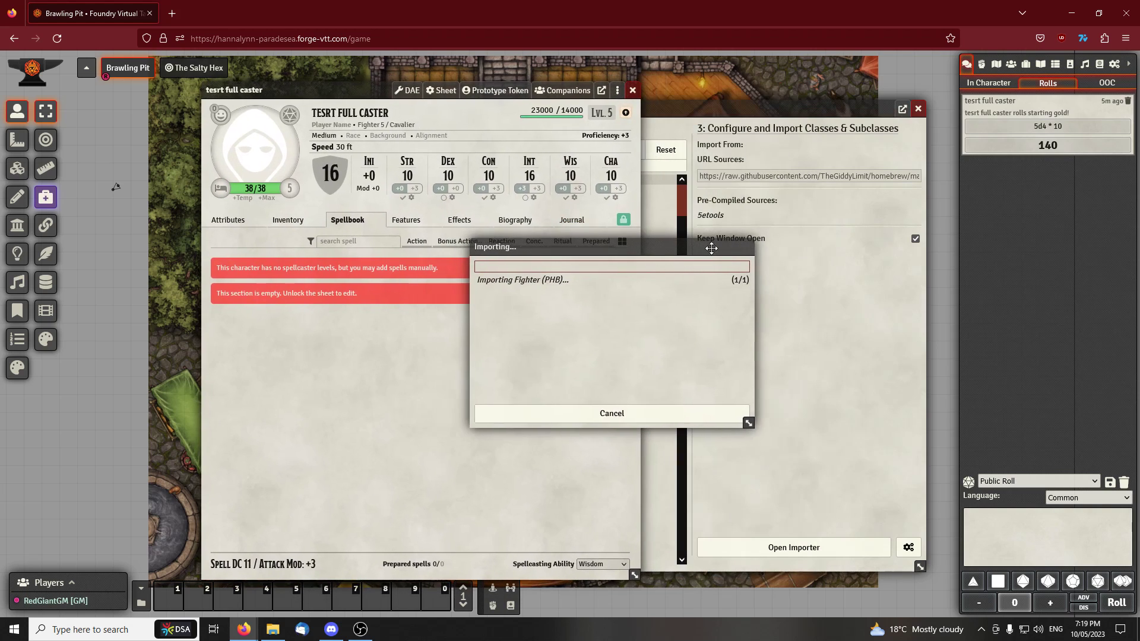
left_click_drag(498, 248, 560, 273)
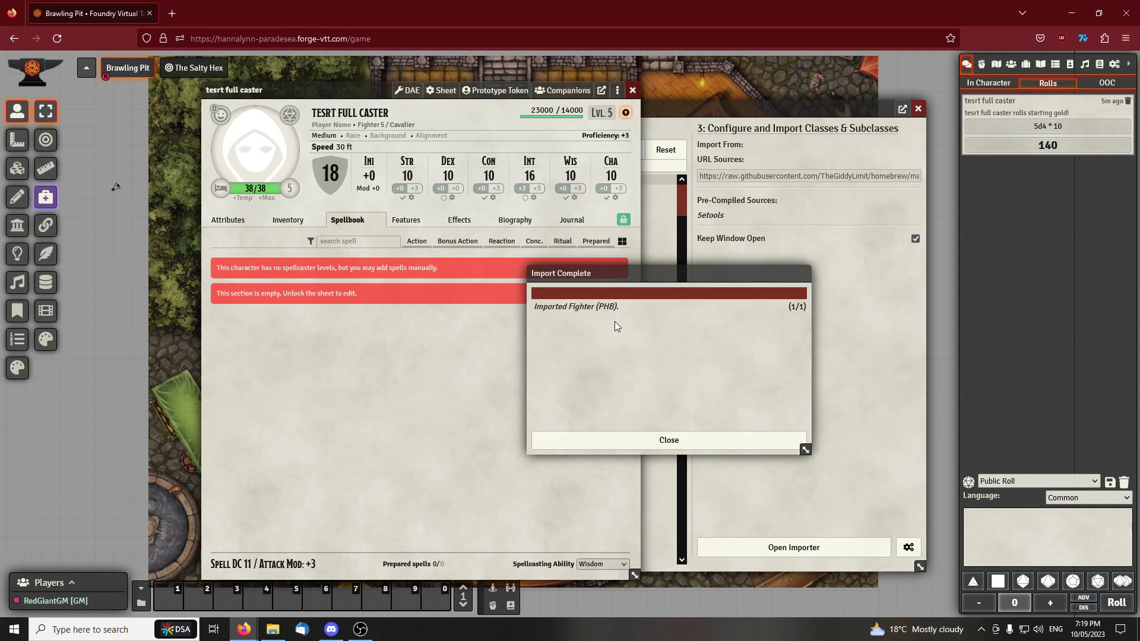
left_click(678, 440)
Start levelling up the actor by adding a new multiclass class, using 5etools as the class source
left_click_drag(350, 90, 509, 94)
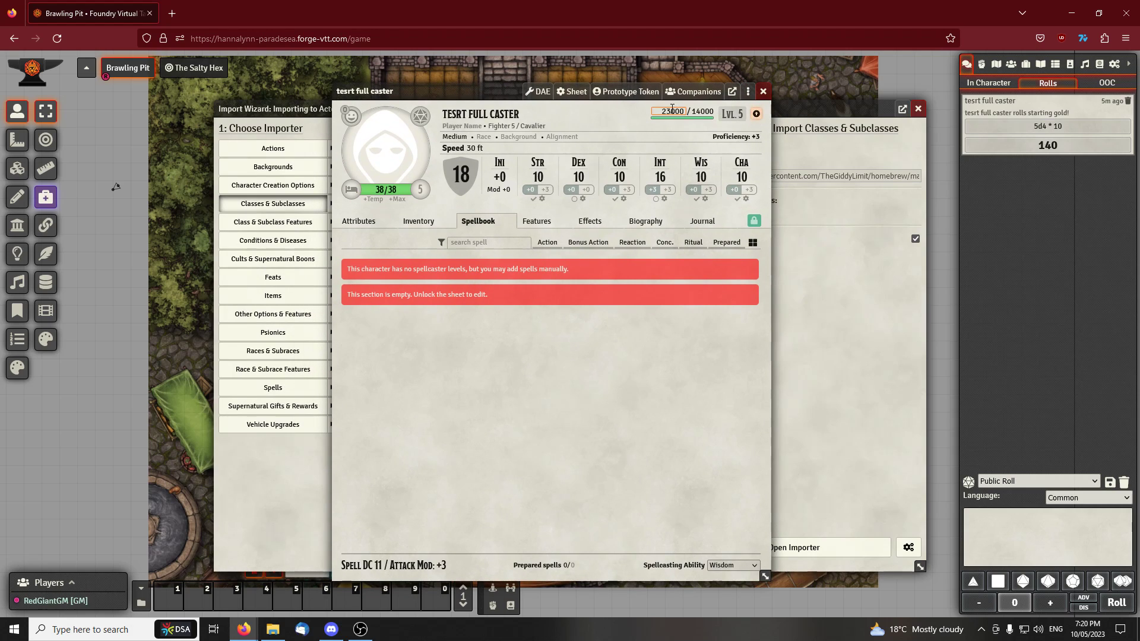
left_click(756, 115)
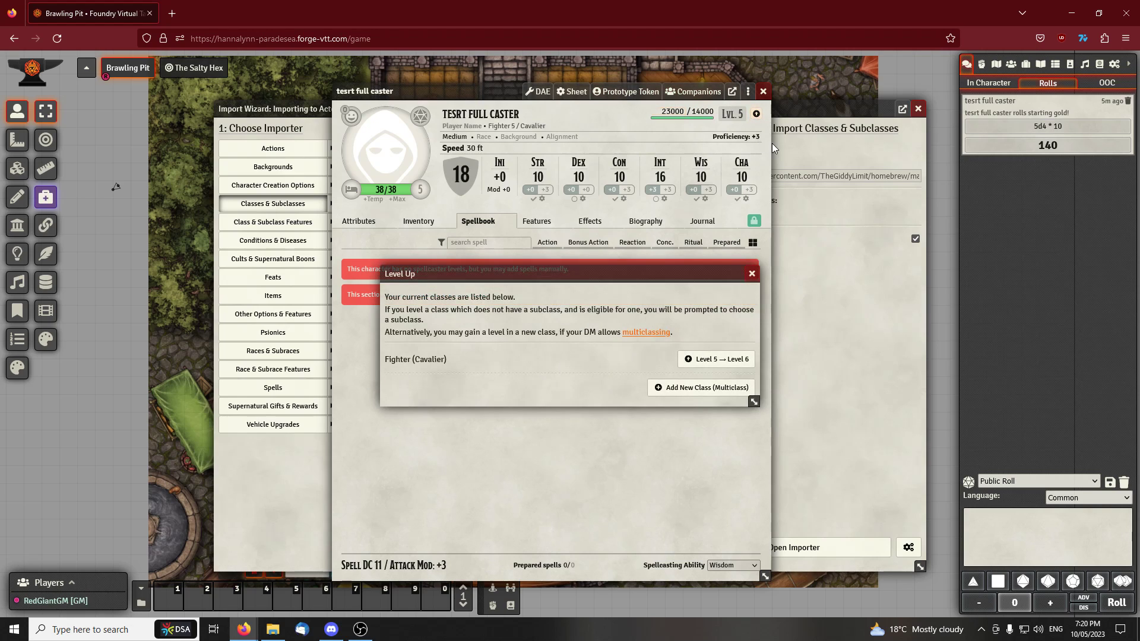
left_click_drag(555, 271, 537, 271)
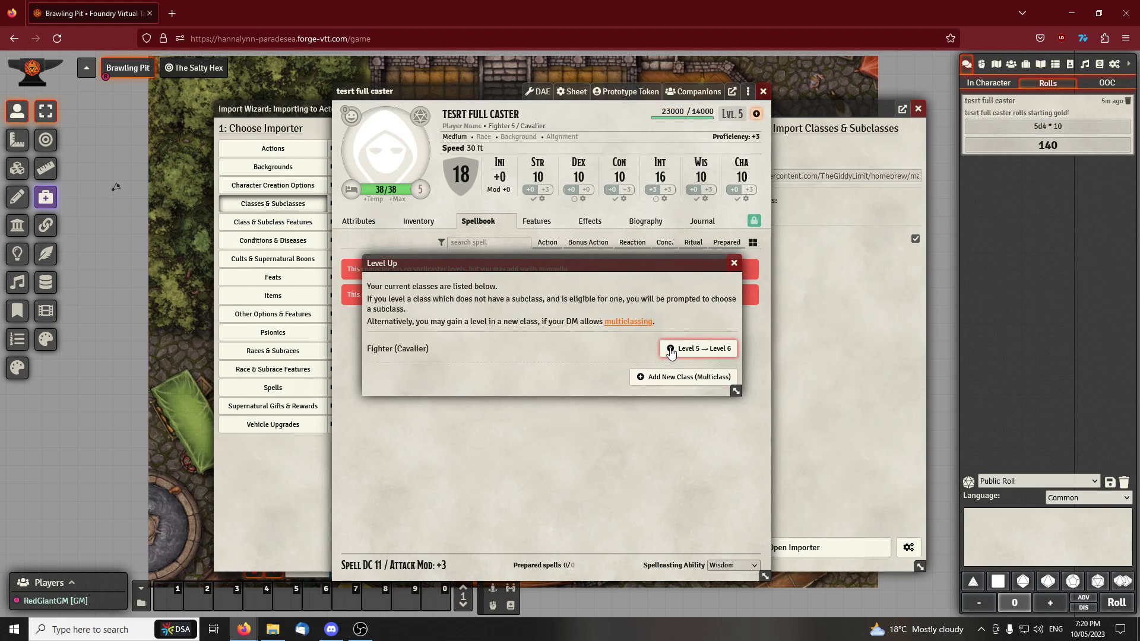
left_click(653, 378)
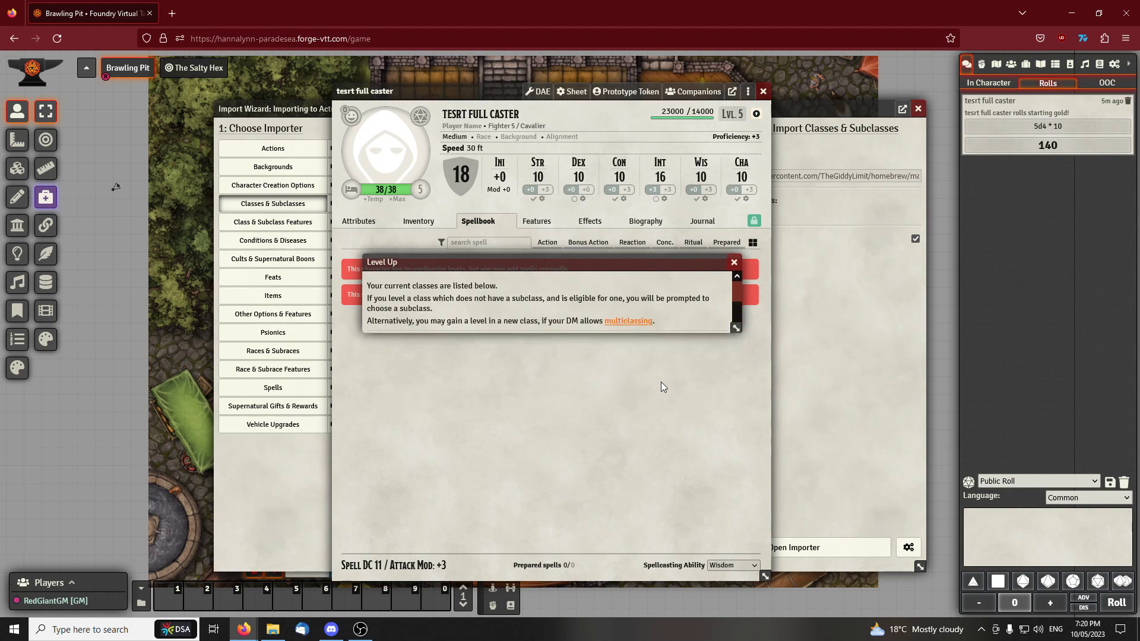
left_click(345, 165)
left_click(345, 164)
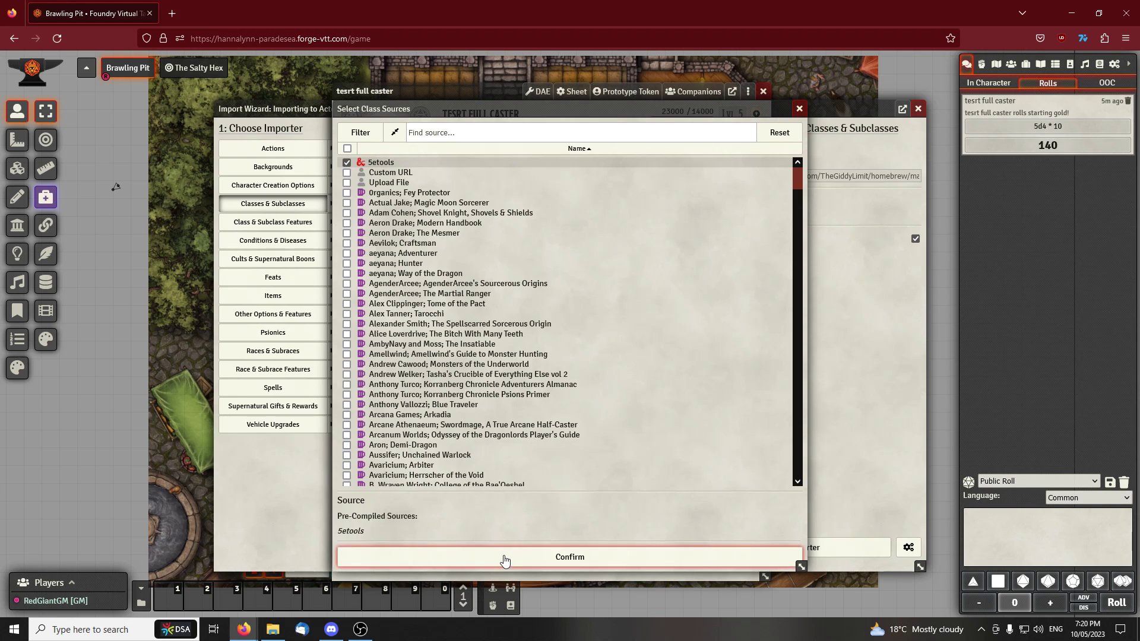
Choose Cleric with the Forge Domain subclass as the multiclass and confirm it
scroll(321, 238, "down", 2)
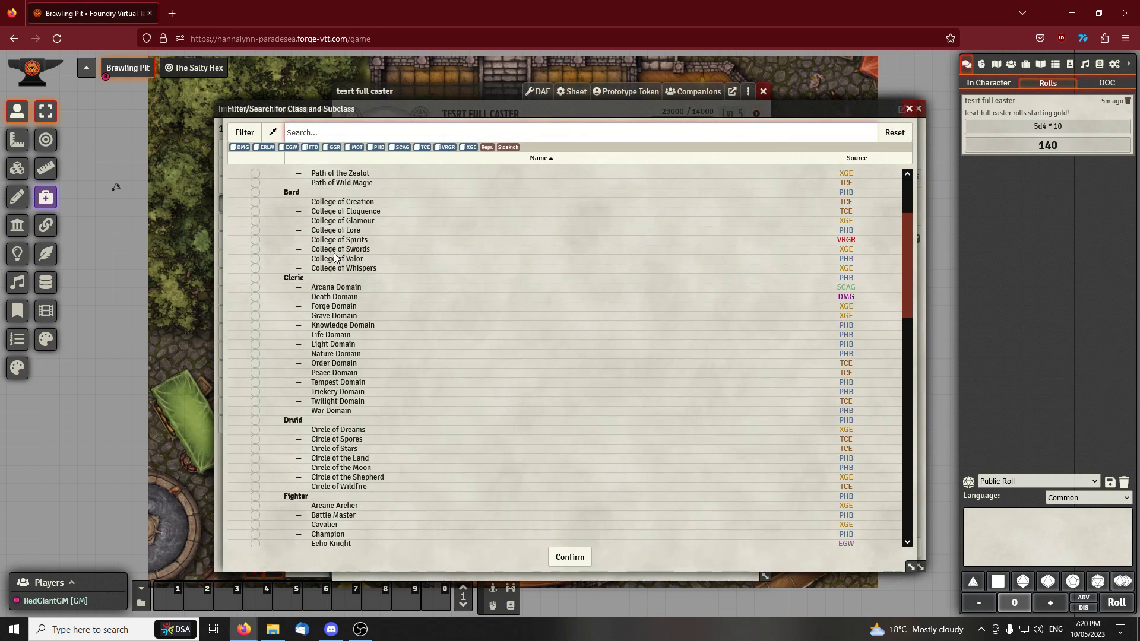
left_click(255, 278)
left_click(255, 288)
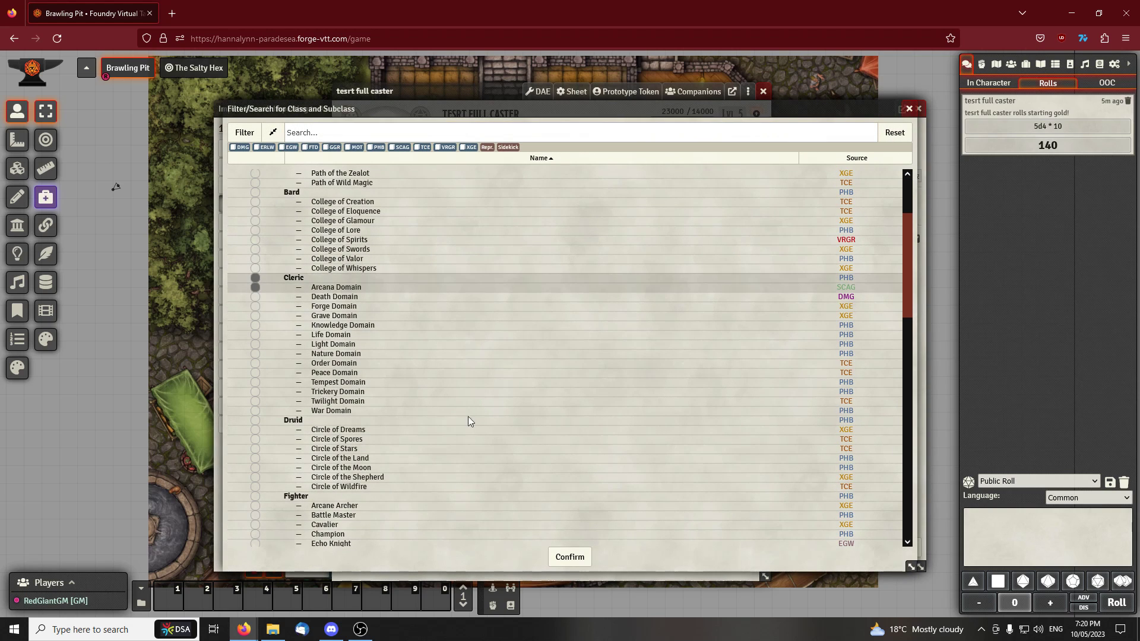
left_click(256, 307)
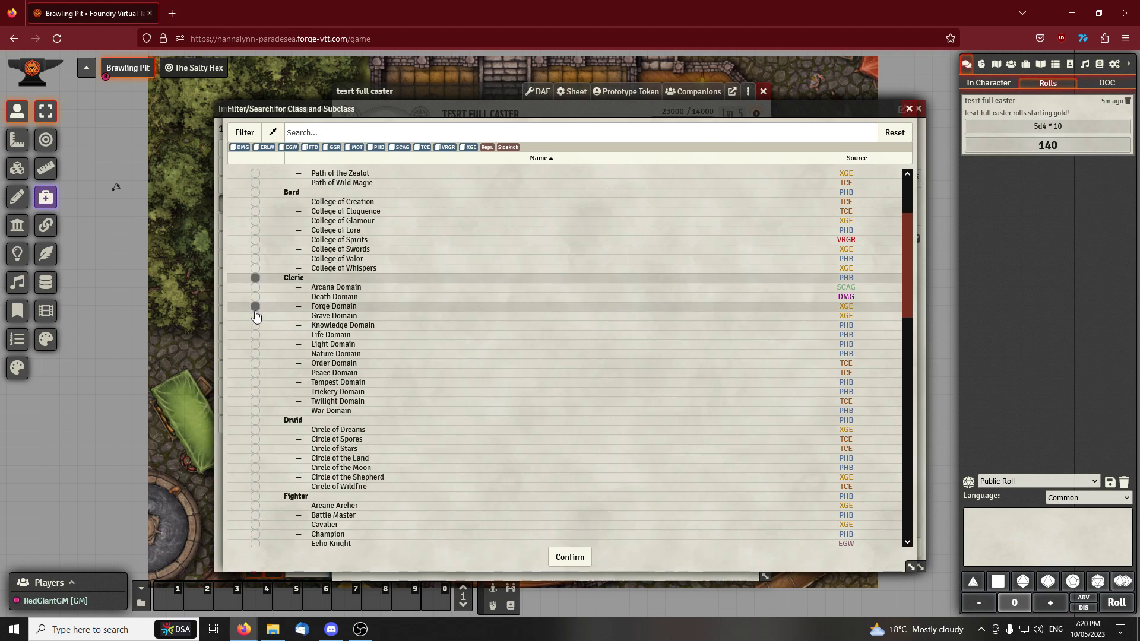
left_click(557, 561)
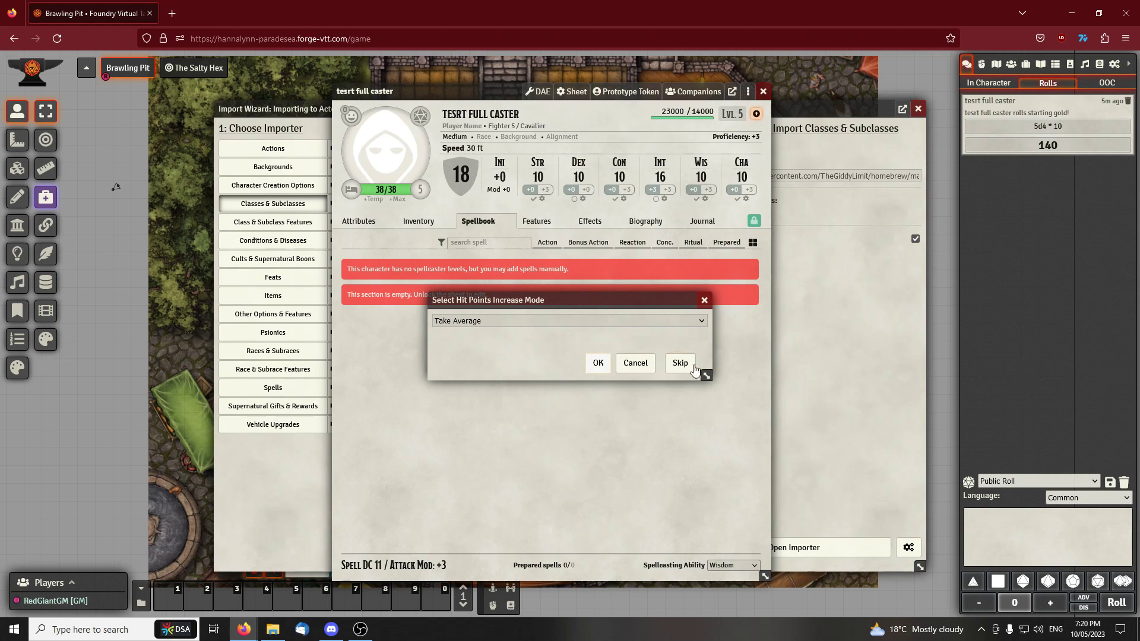
Look through the hit point increase modes, keep Take Average and skip the increase
left_click(502, 321)
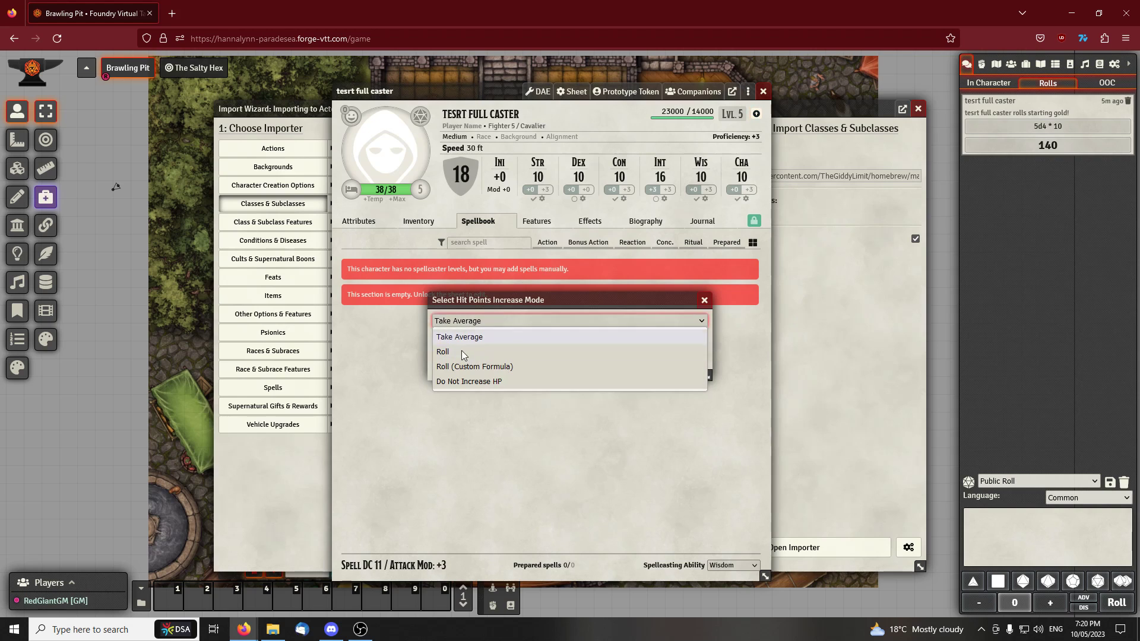
left_click(473, 337)
left_click(699, 375)
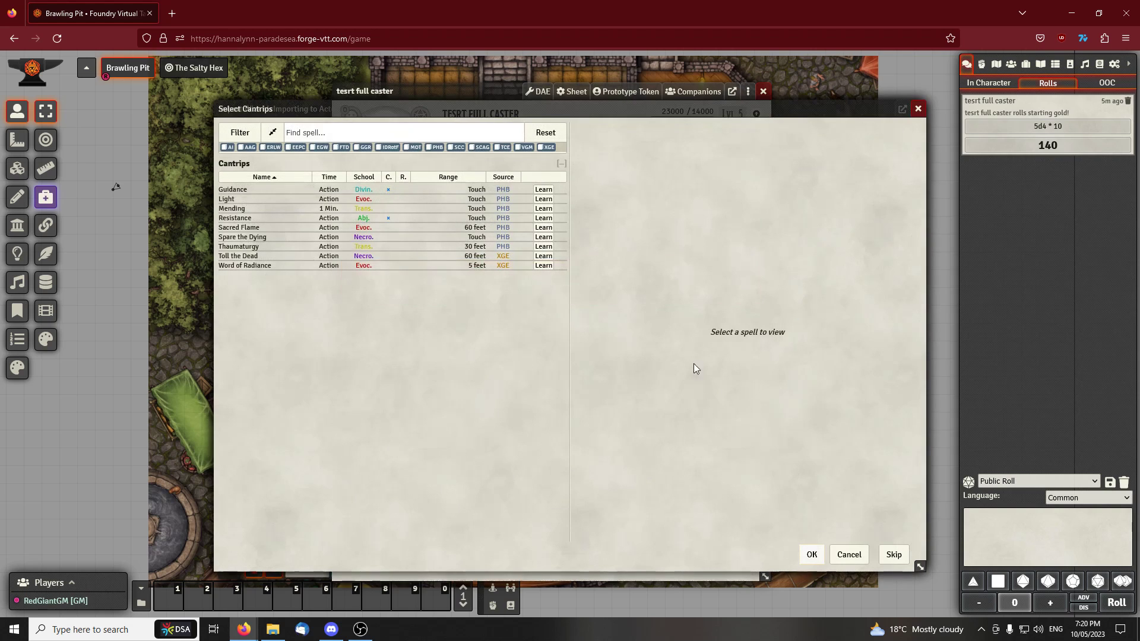
Learn the cantrips Light, Resistance and Spare the Dying, and populate the spellbook for class level 1
left_click_drag(424, 108, 317, 153)
left_click(450, 261)
left_click(437, 281)
left_click(436, 263)
left_click(437, 244)
left_click(705, 599)
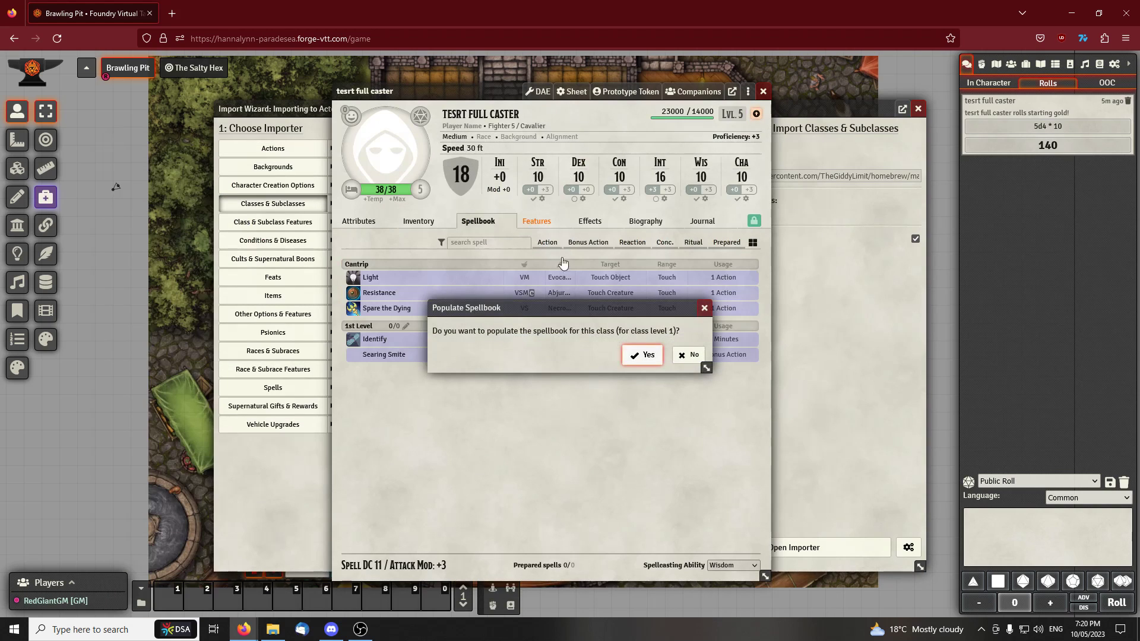
left_click(643, 356)
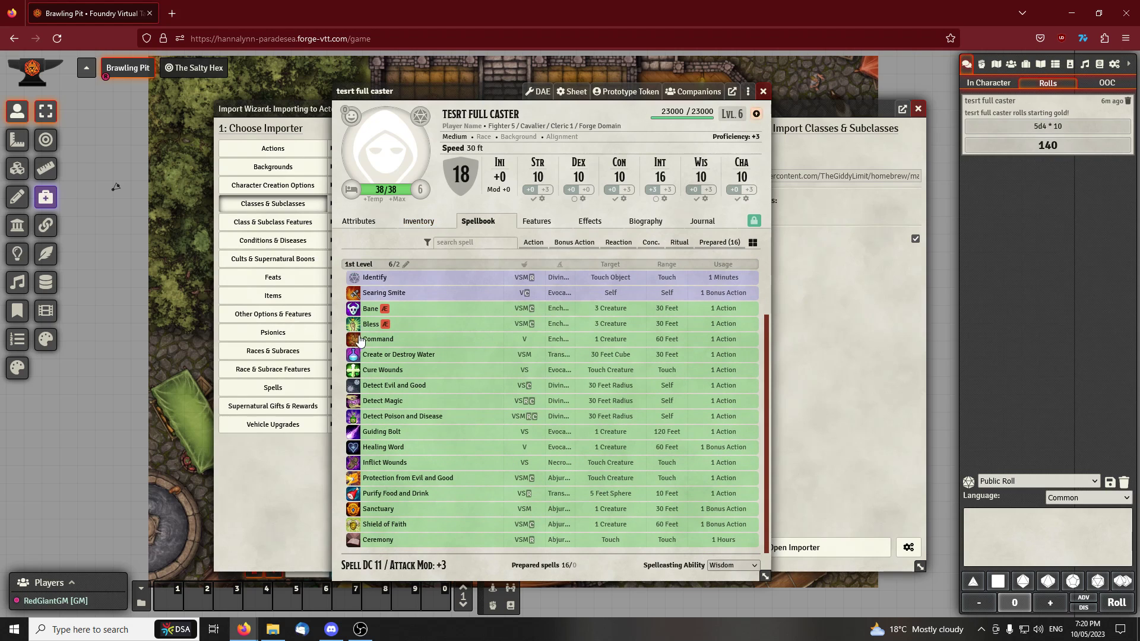
Review the actor's spells in the Prepared Spell Mass-Toggler and close it without updating
left_click(750, 92)
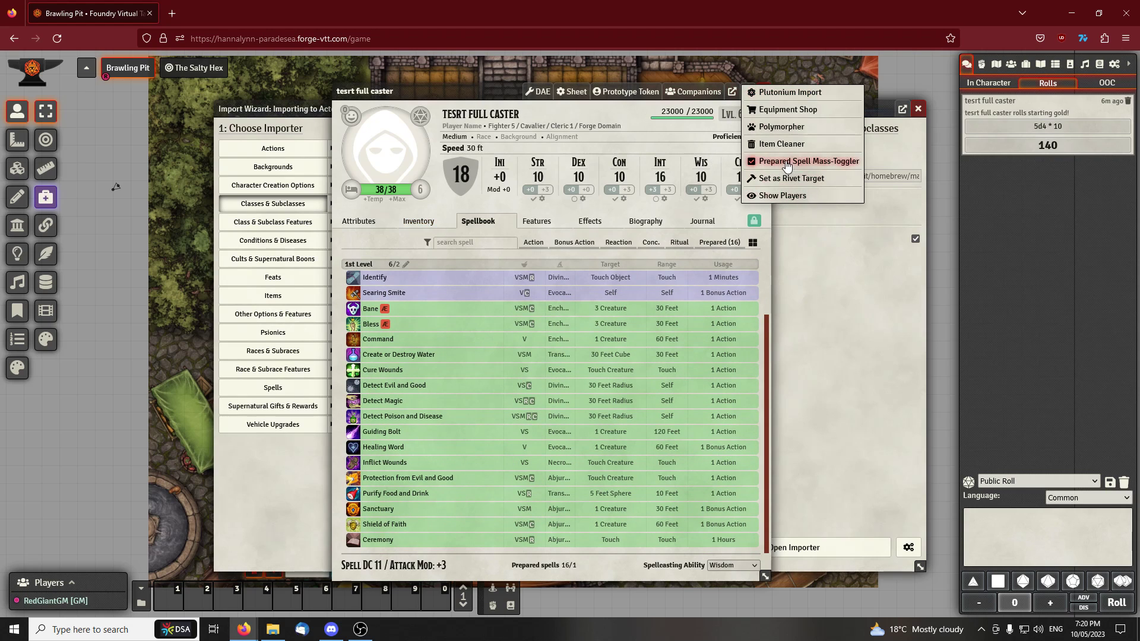
left_click(813, 157)
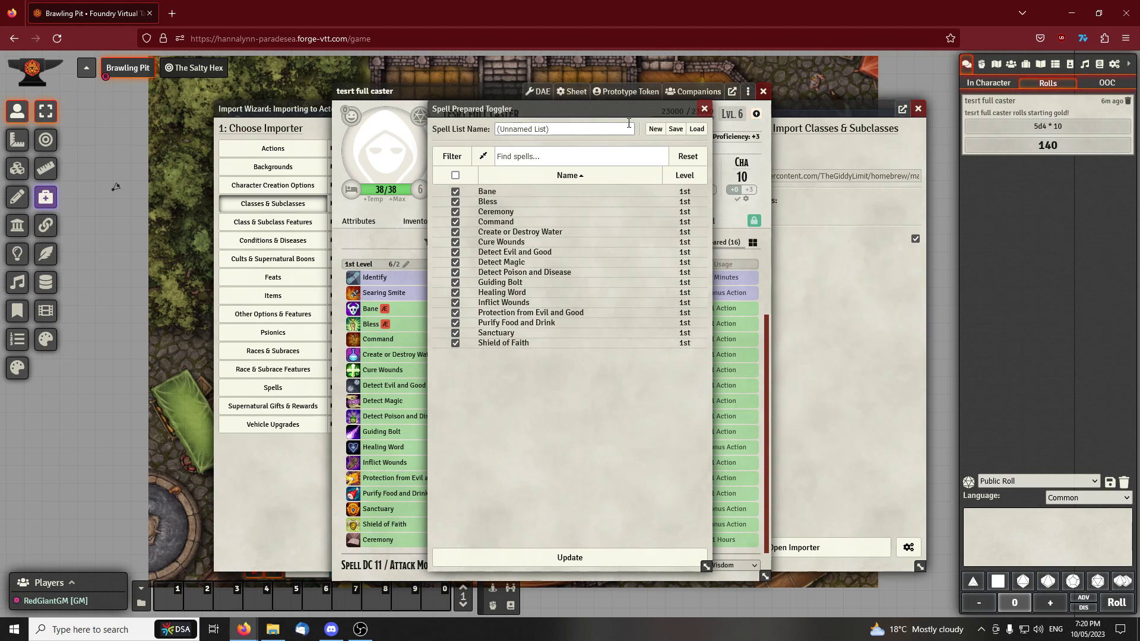
left_click(704, 109)
left_click_drag(468, 93, 484, 88)
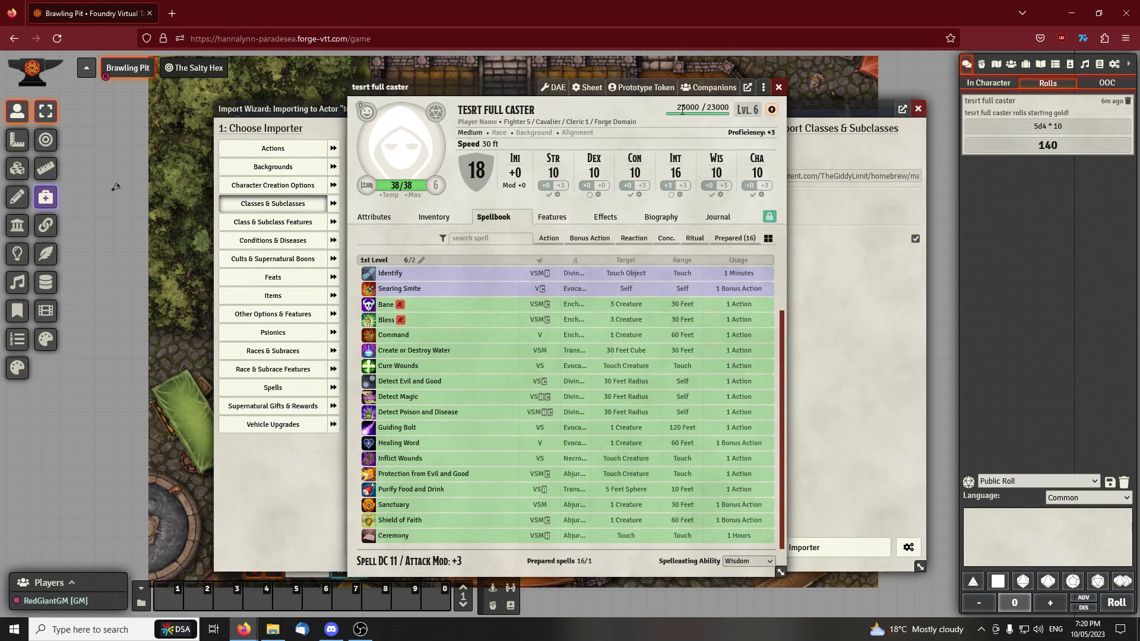
left_click(772, 111)
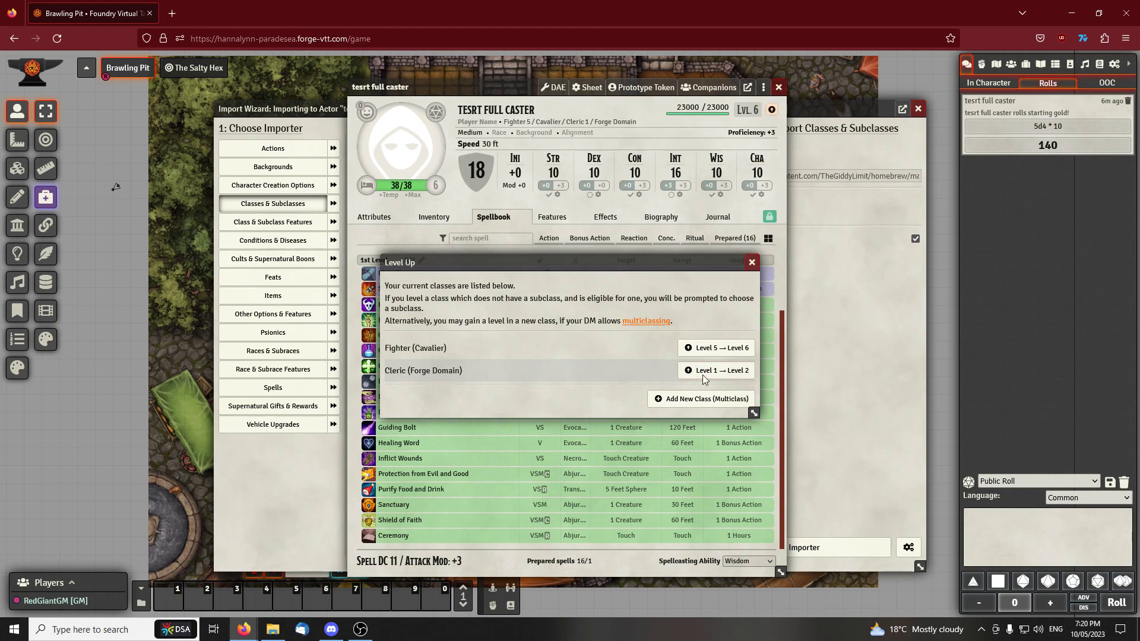
left_click(668, 398)
left_click(800, 109)
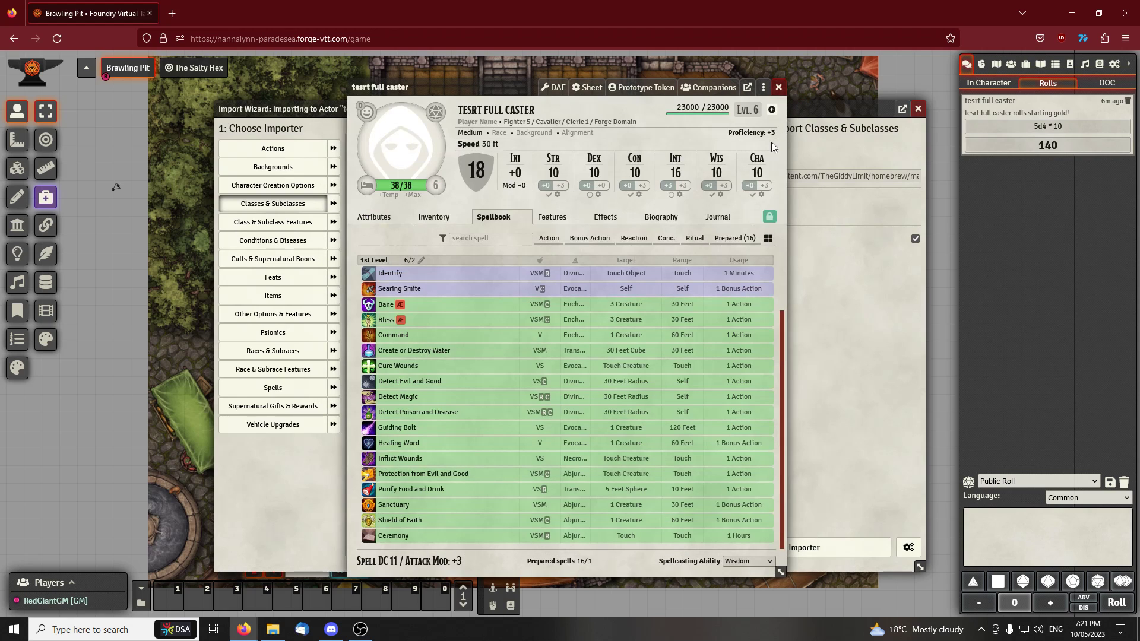
Start a Plutonium class import for the actor from 5etools and choose Cleric with the Forge Domain instead of Fighter
left_click(764, 90)
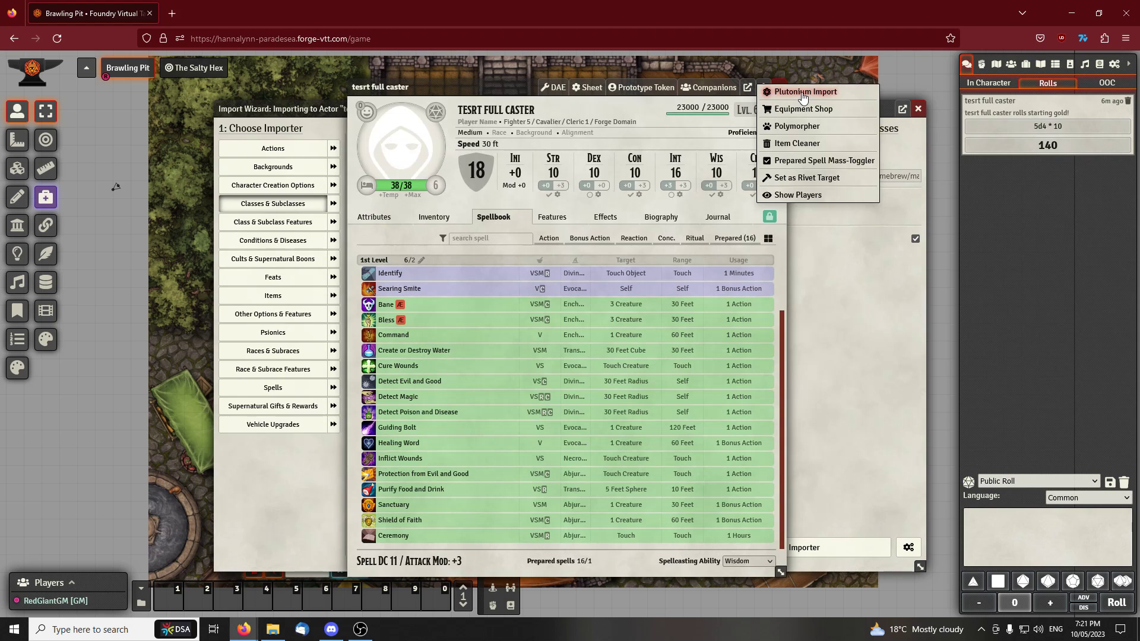
left_click(803, 94)
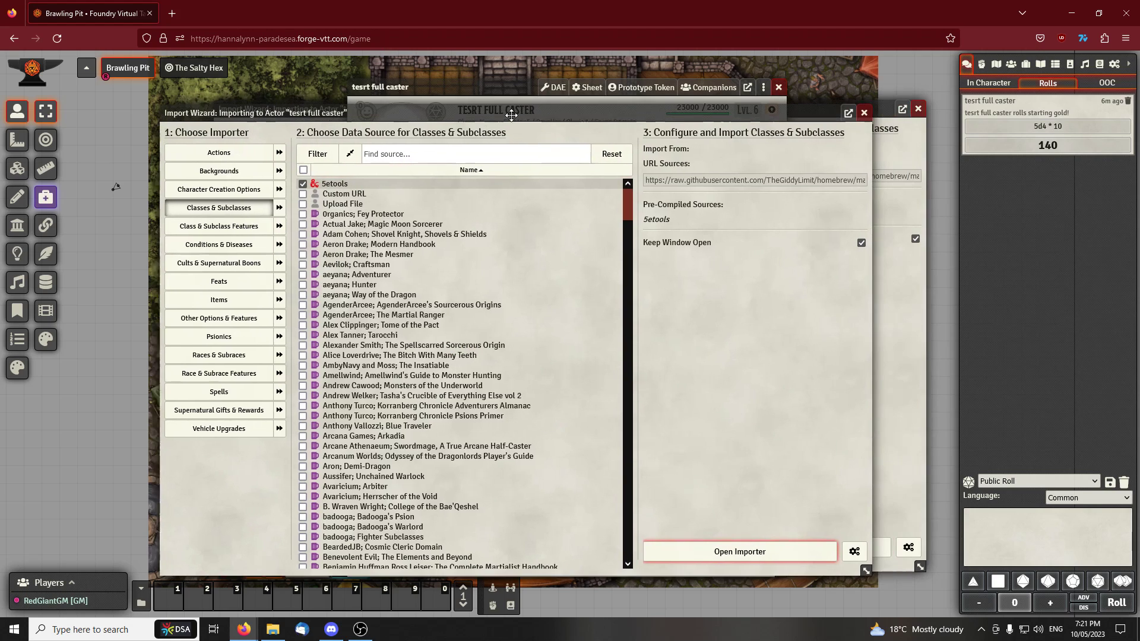
left_click(728, 554)
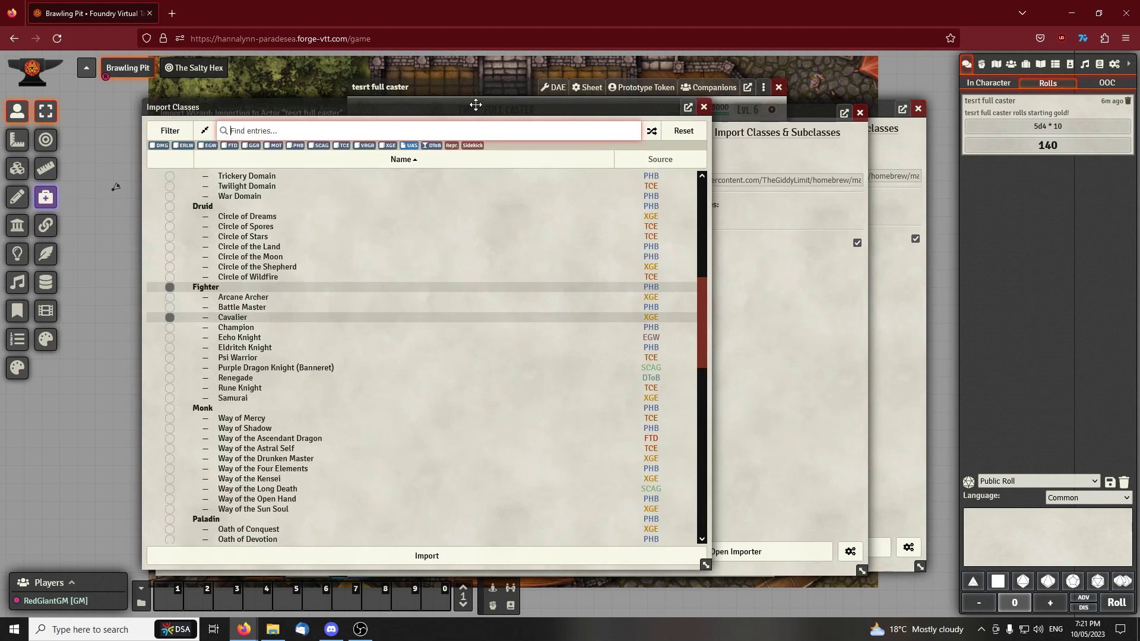
left_click(179, 318)
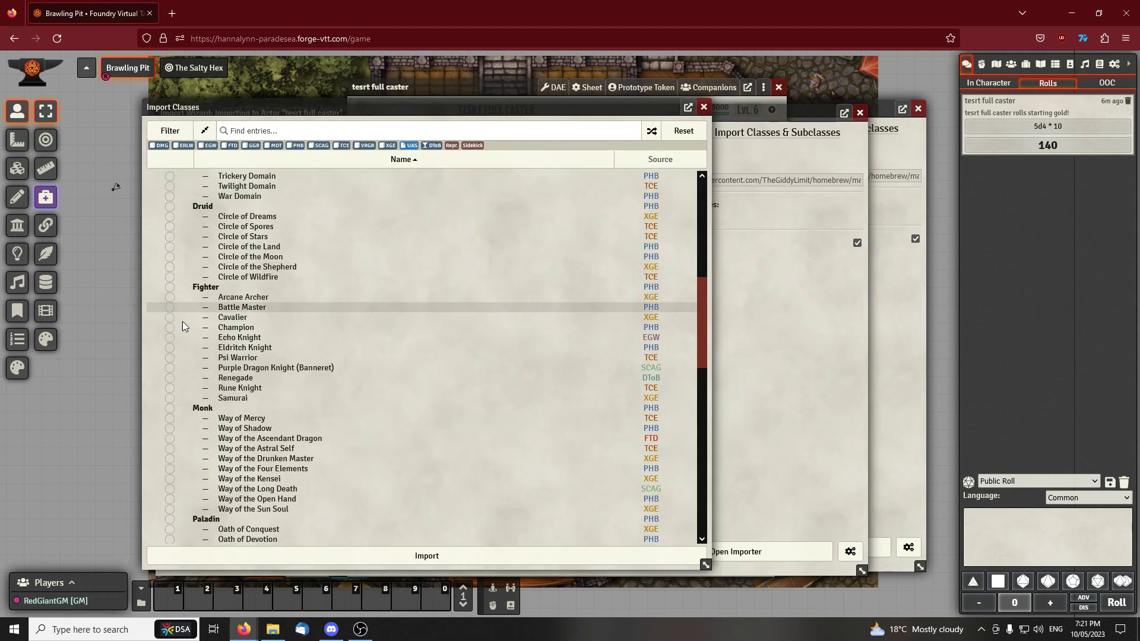
scroll(191, 322, "up", 1)
scroll(191, 322, "up", 4)
left_click(170, 389)
left_click(415, 557)
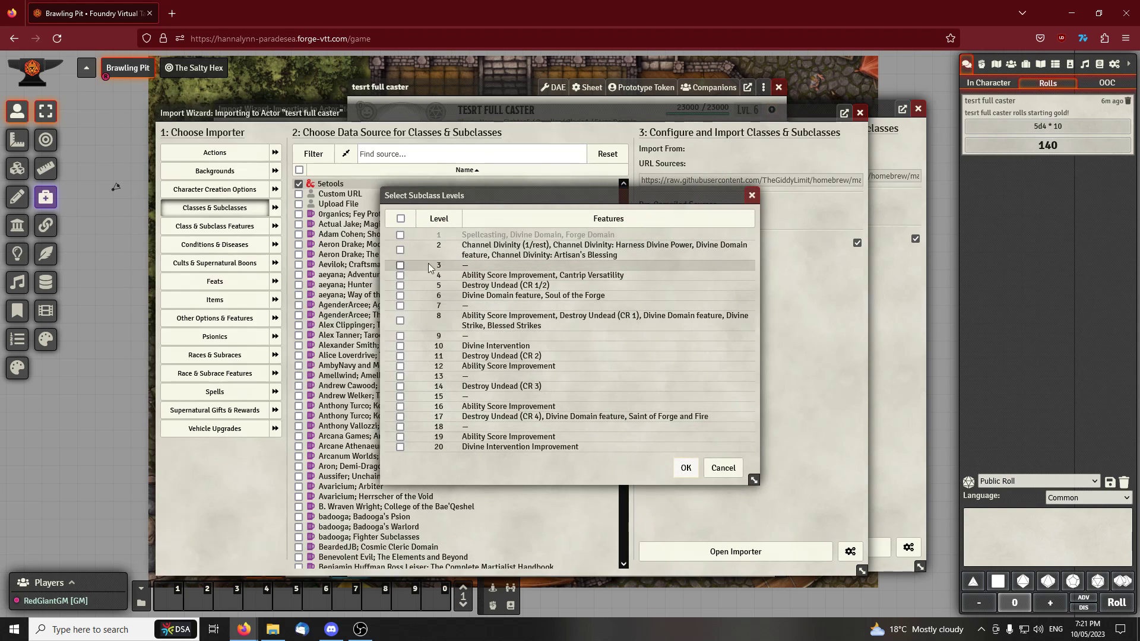
Import only level 2 of the Cleric and skip the hit point increase, keeping the actor sheet in view
left_click(400, 250)
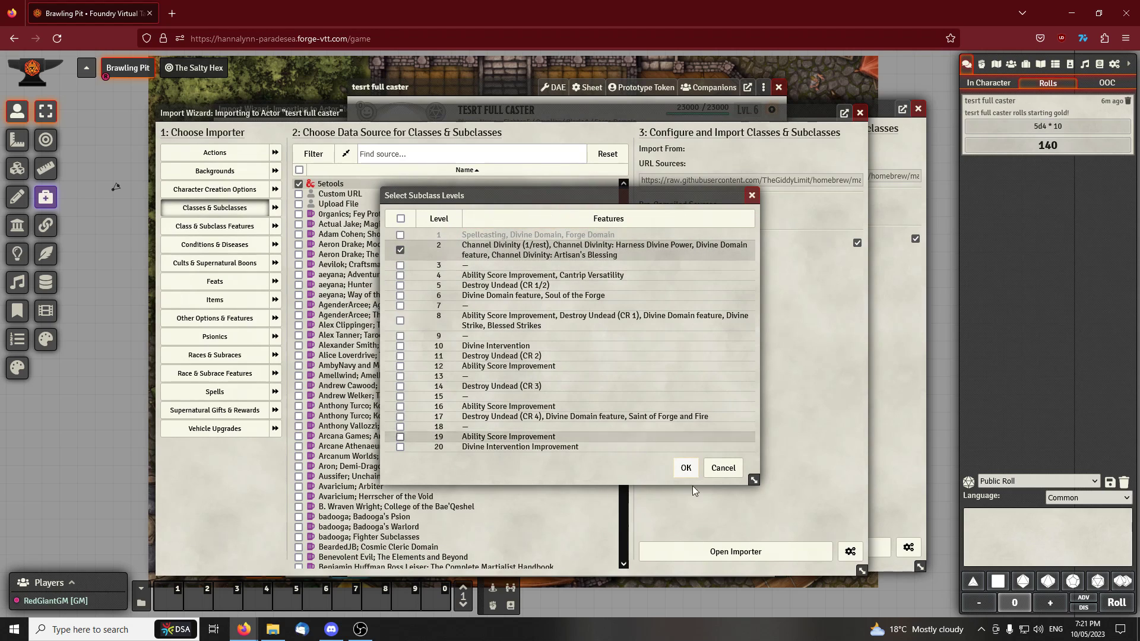
left_click(686, 469)
left_click(670, 364)
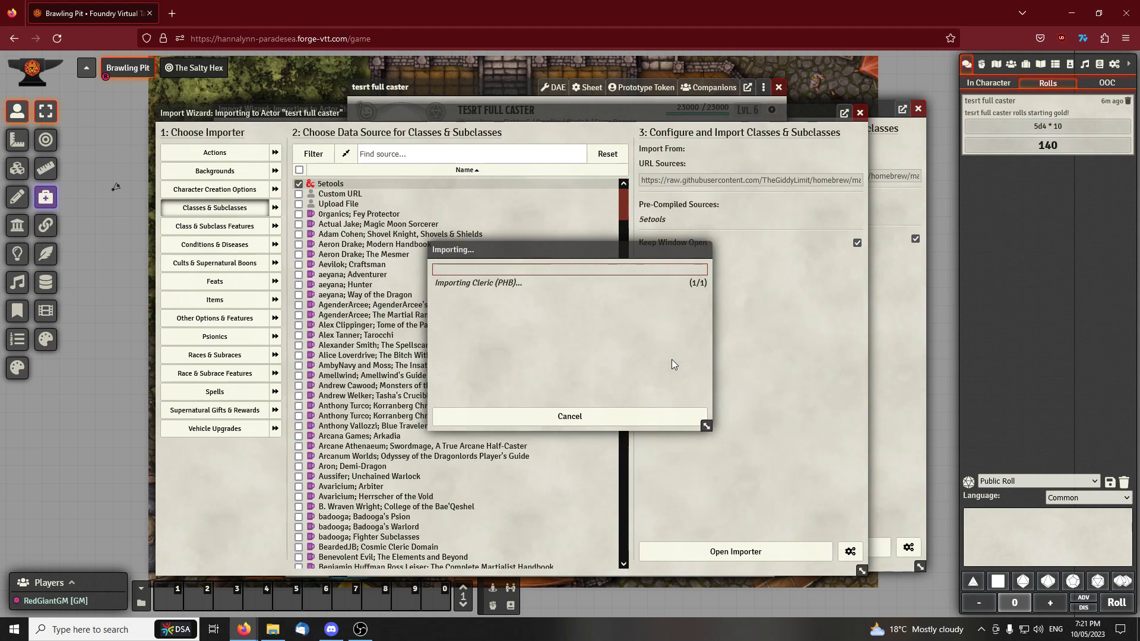
left_click_drag(523, 91, 628, 94)
left_click_drag(440, 243, 150, 239)
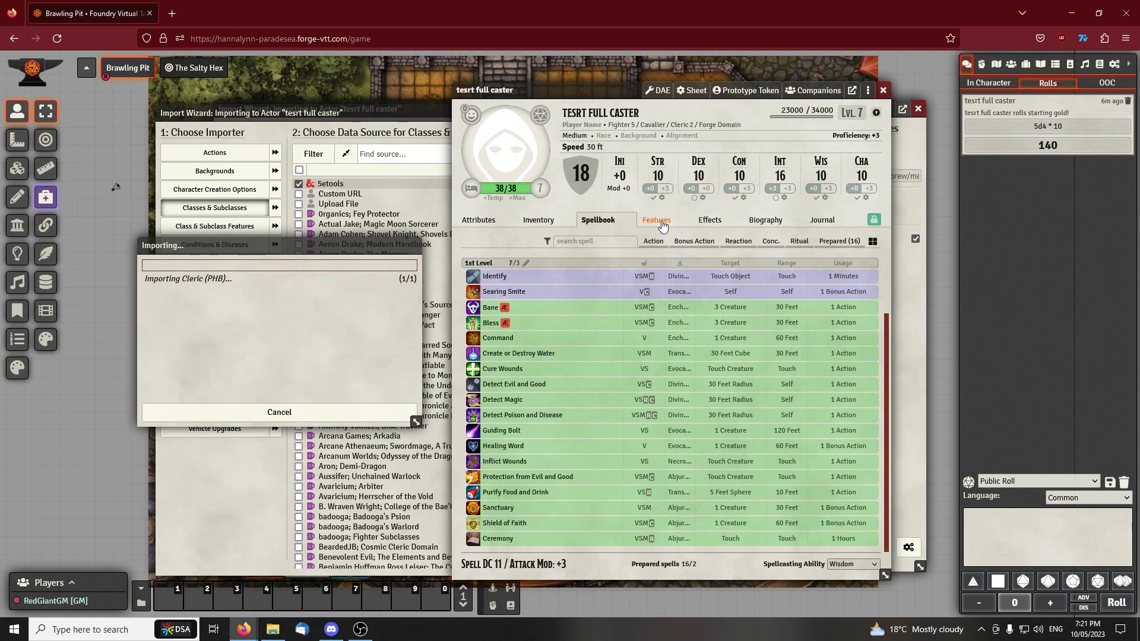
Check the actor's class features, dismiss the completed import and close the import wizards
left_click(660, 222)
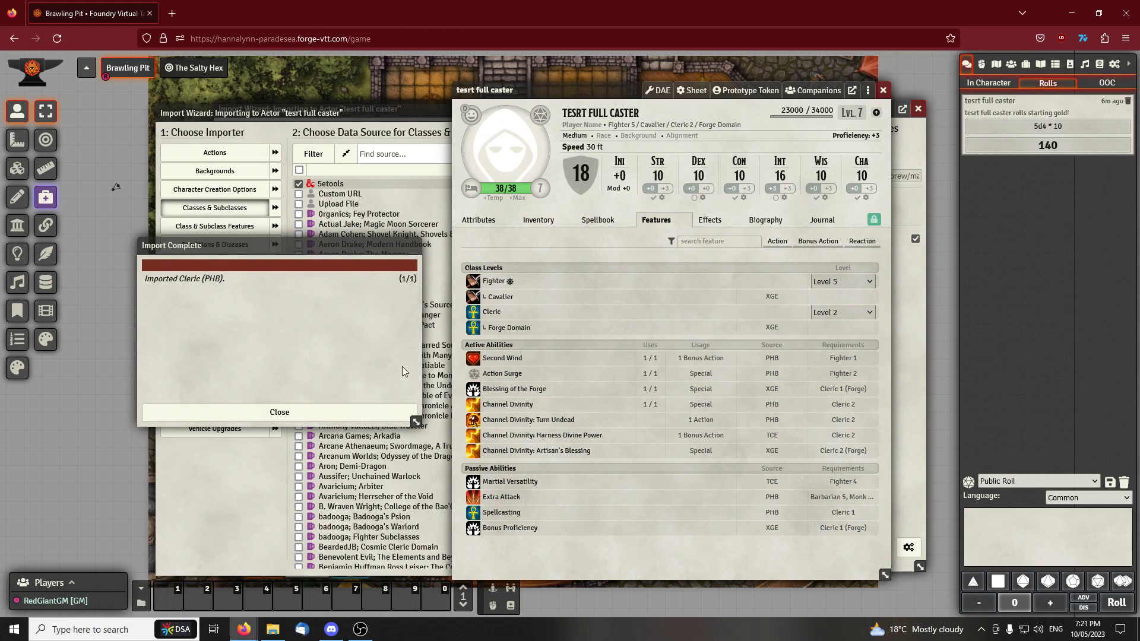
left_click(280, 412)
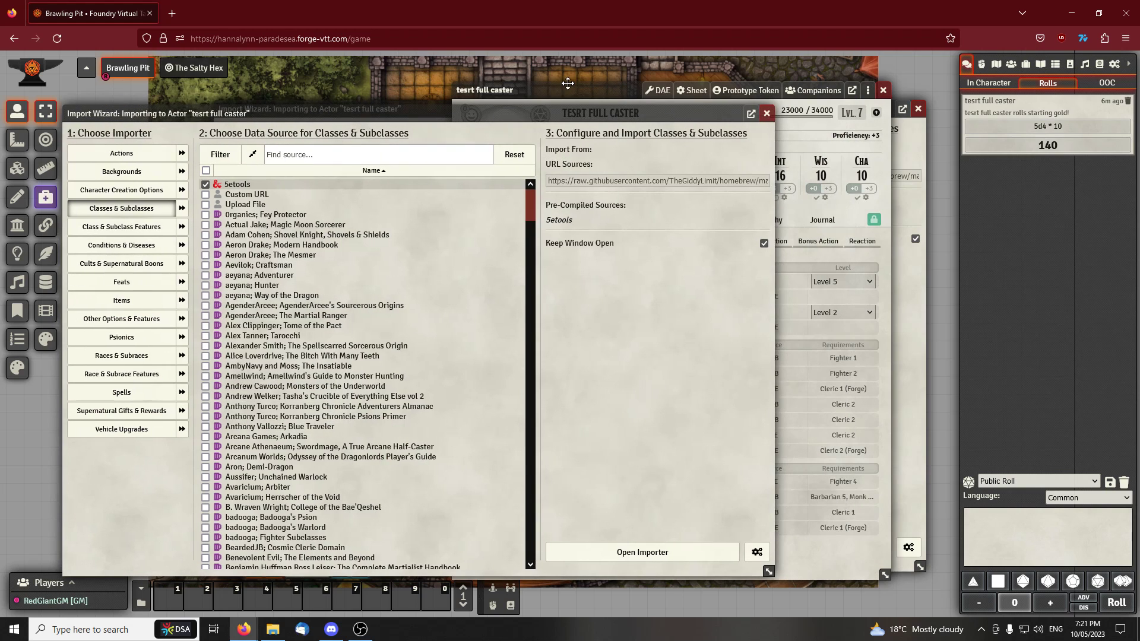
left_click_drag(567, 83, 542, 97)
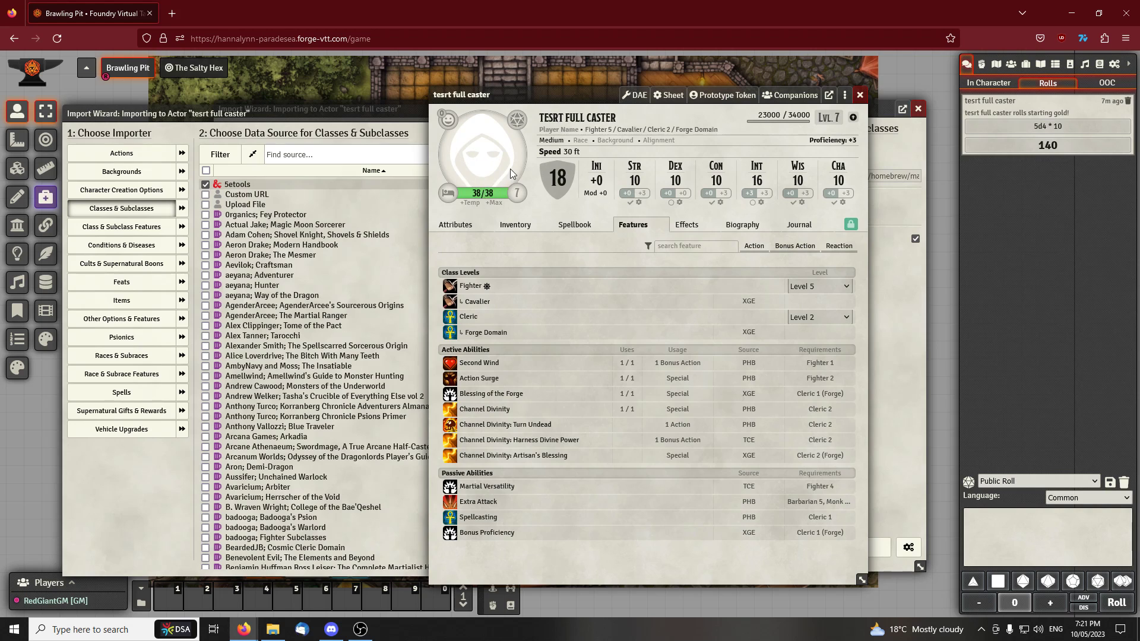
left_click(750, 115)
left_click_drag(590, 95, 485, 95)
left_click(918, 109)
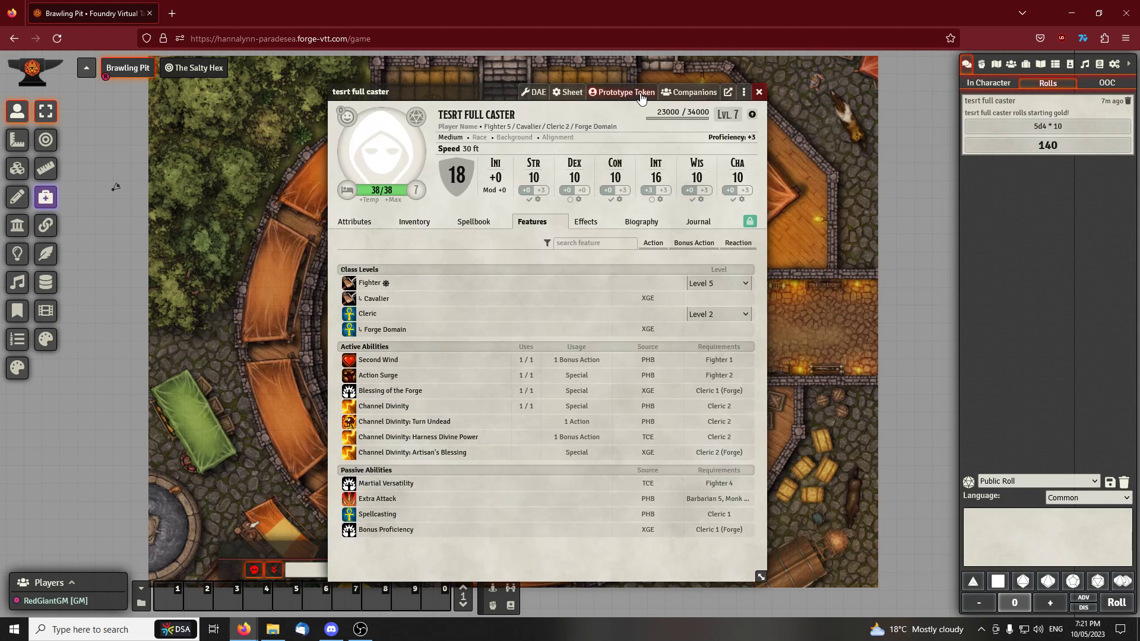
Inspect the name in the actor's prototype token settings, rearrange the windows to see it, and close the settings without changes
left_click(630, 93)
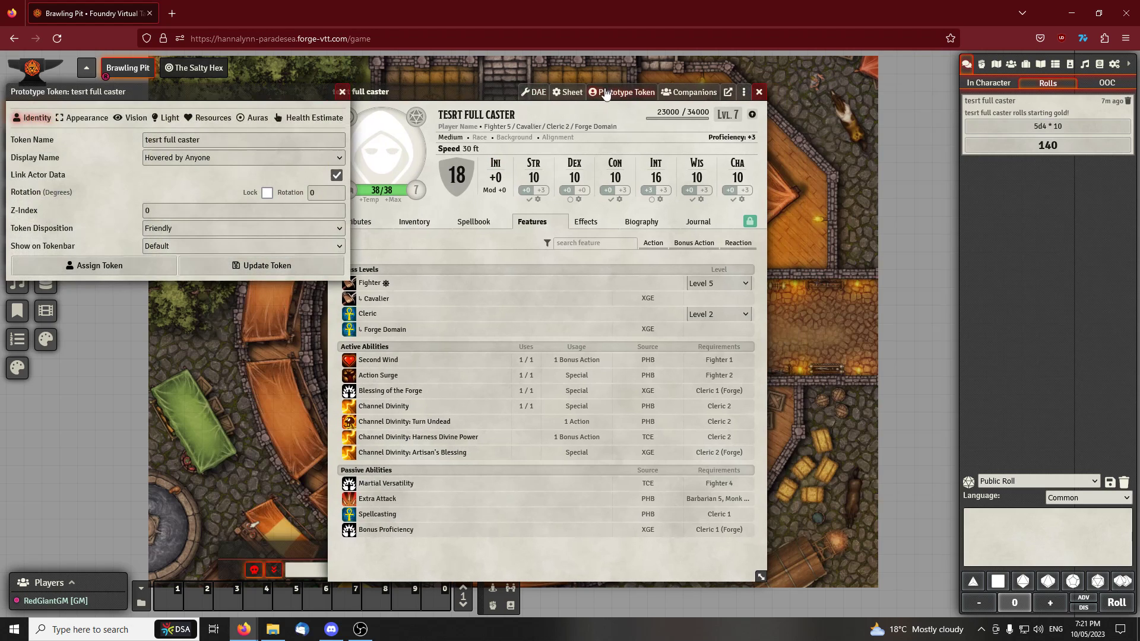
left_click_drag(169, 92, 269, 184)
left_click(310, 233)
left_click_drag(310, 234, 244, 231)
mouse_move(469, 114)
left_mouse_down()
mouse_move(513, 113)
mouse_move(464, 113)
left_mouse_up()
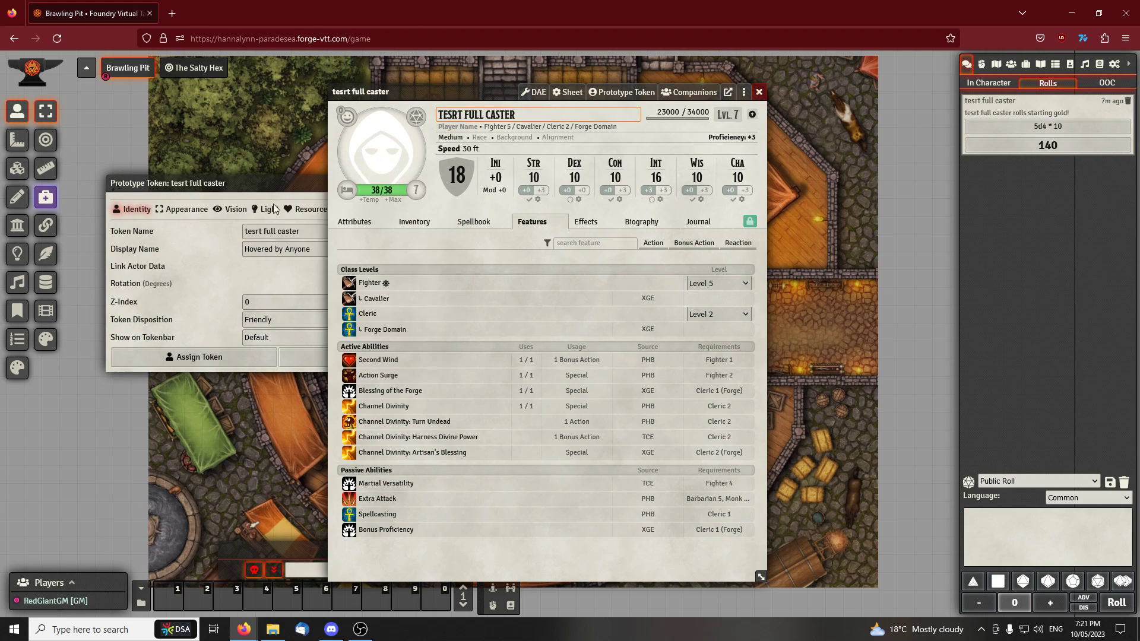
left_click(303, 233)
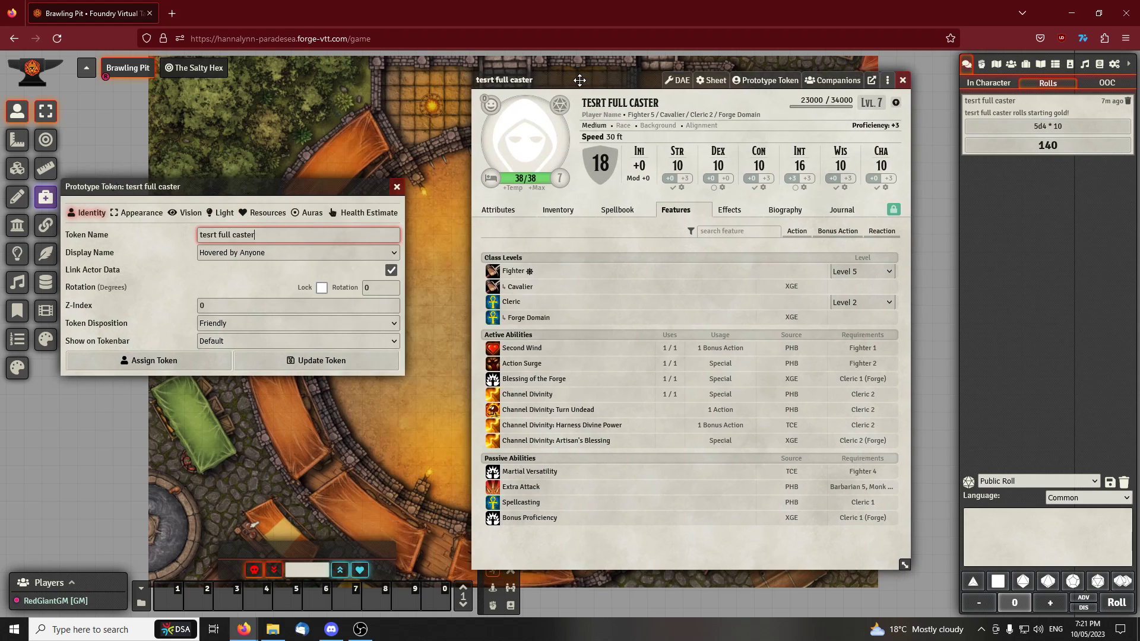
left_click(397, 186)
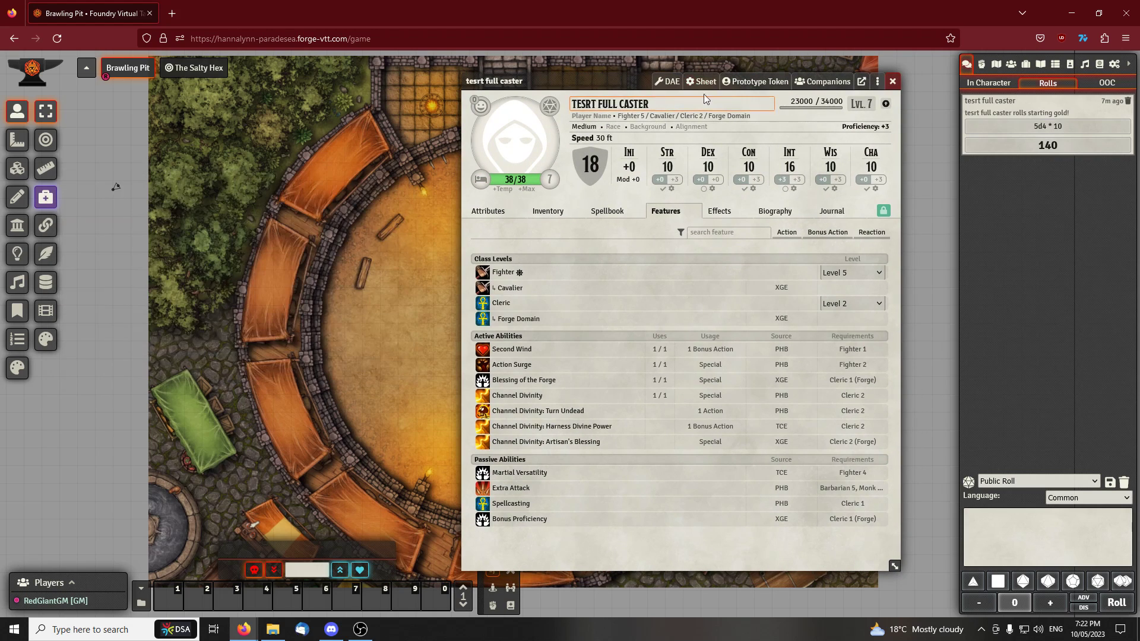
Rename the actor to HaROLD, close its sheet and show the actors directory
left_click_drag(675, 102, 596, 102)
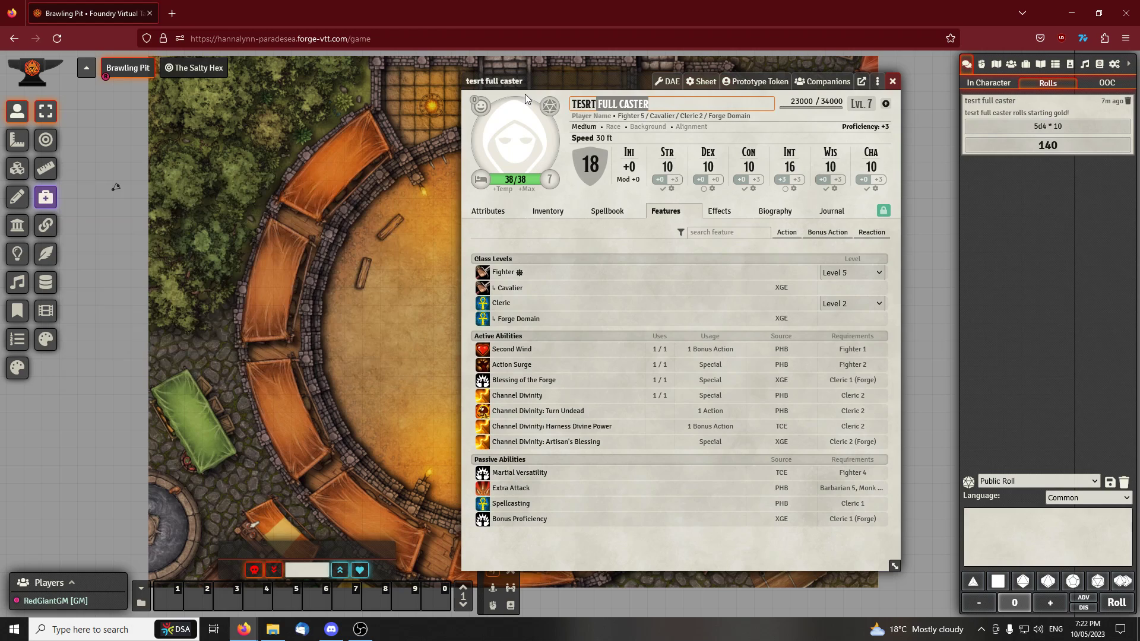
key("BackSpace")
key("BackSpace")
key("BackSpace")
key("BackSpace")
key("BackSpace")
key("BackSpace")
type("Harold")
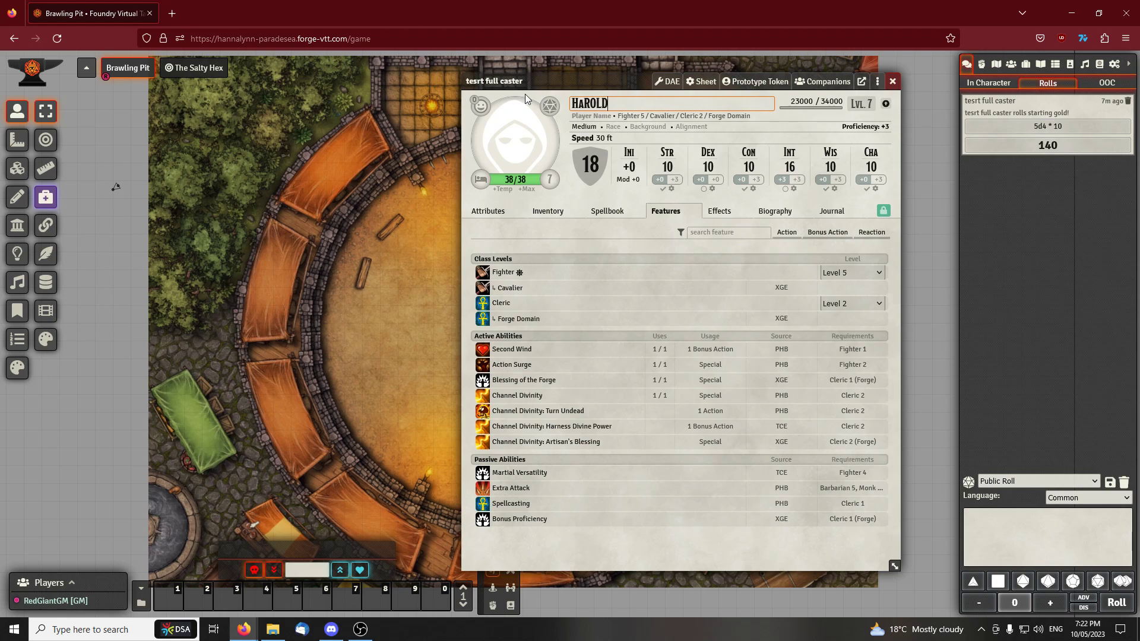
left_click(765, 127)
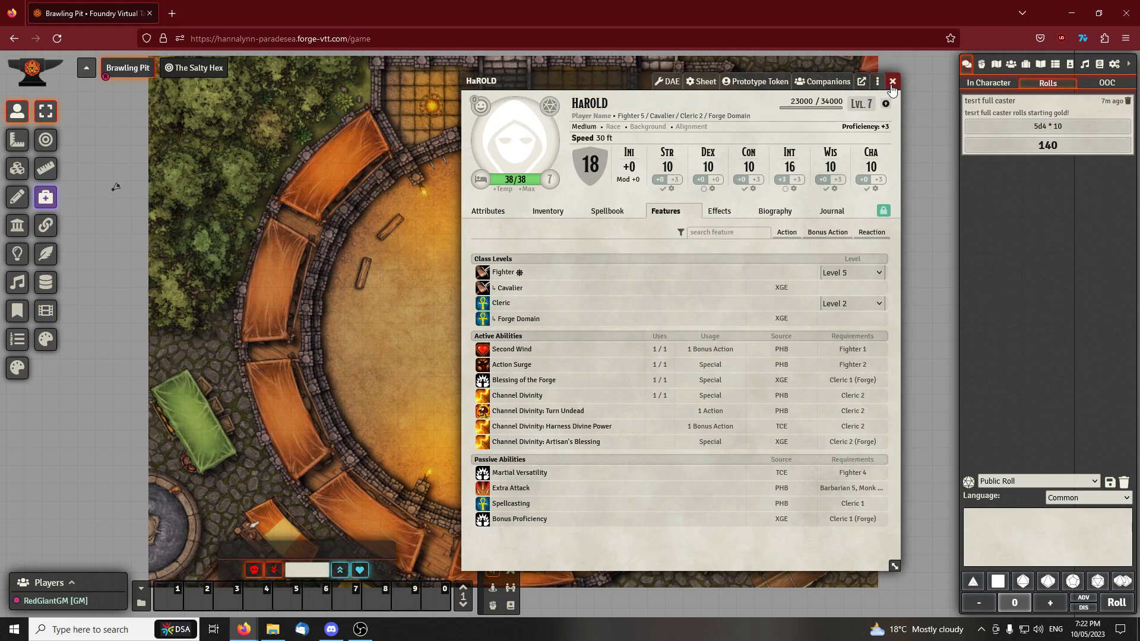
left_click(893, 81)
left_click(1011, 64)
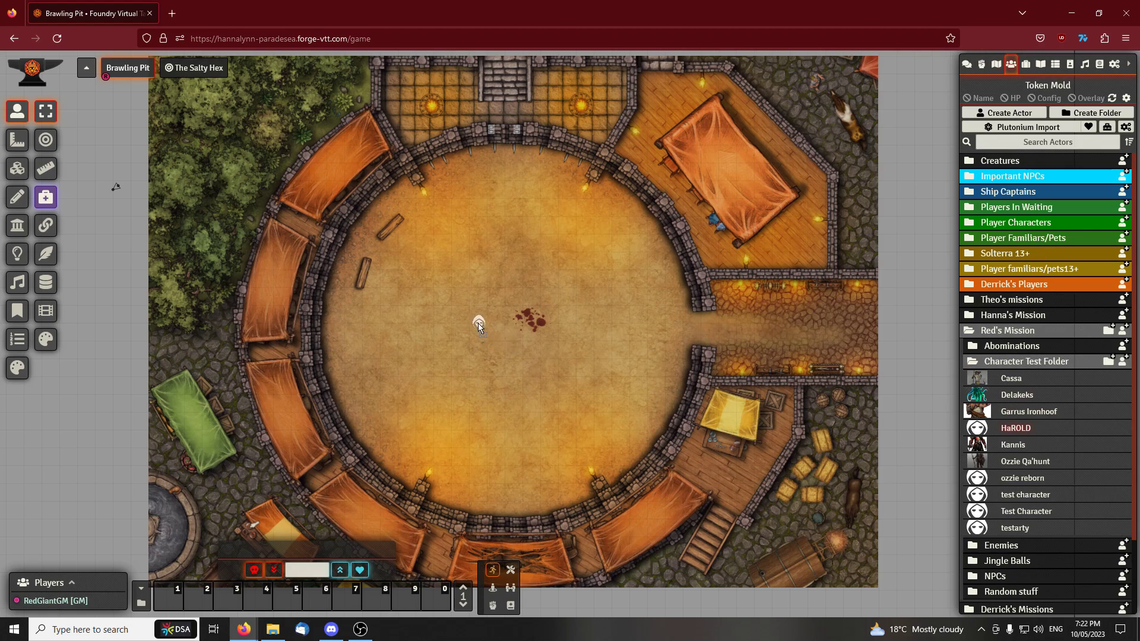
Open the configuration of the token placed in the arena and set its token name to harold
scroll(500, 346, "up", 10)
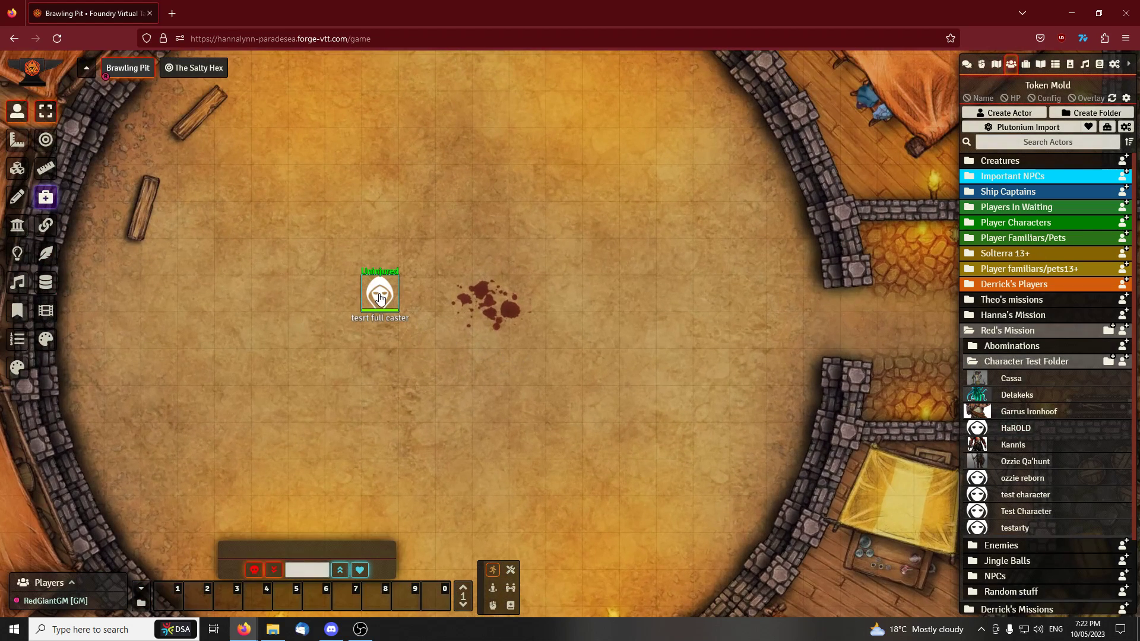
double_click(380, 298)
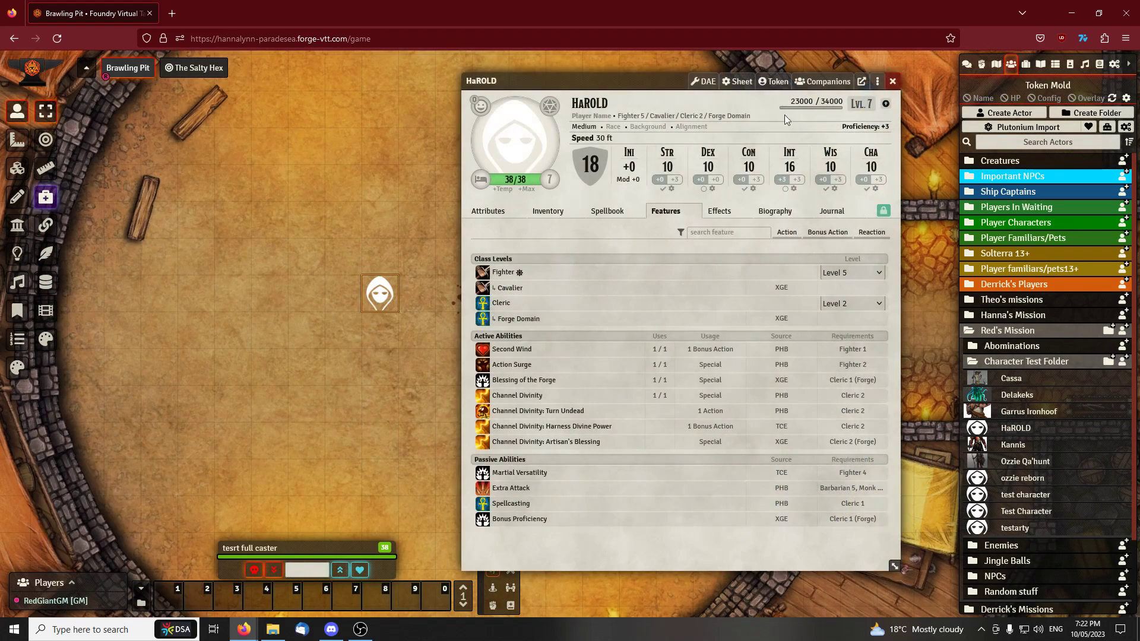
left_click(774, 81)
left_click(191, 130)
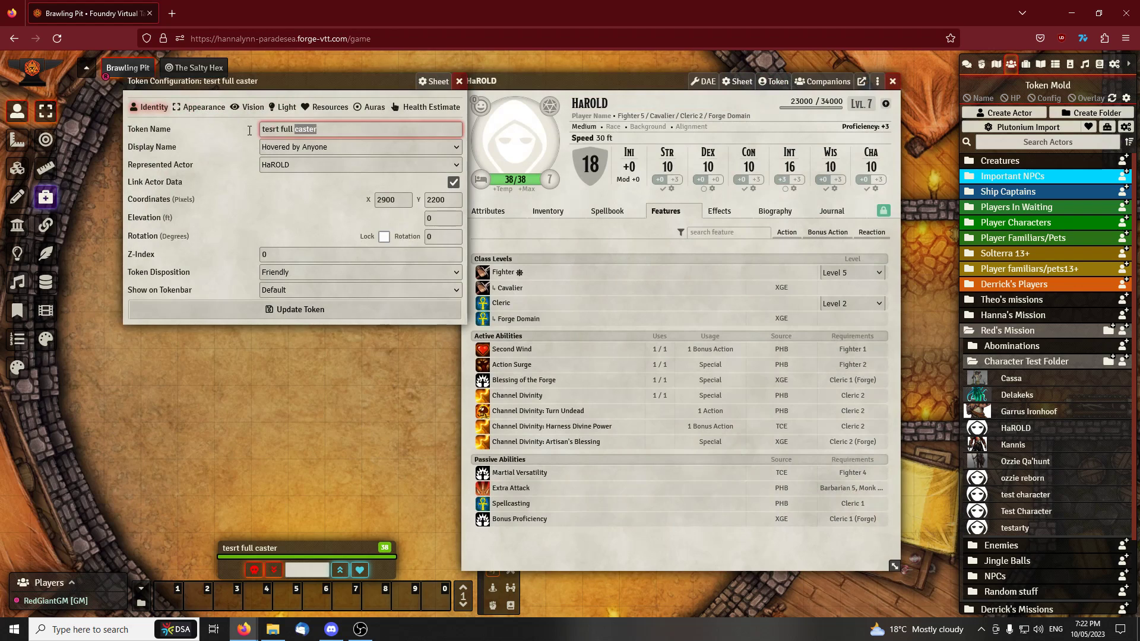
type("Harold")
key("Return")
mouse_move(376, 304)
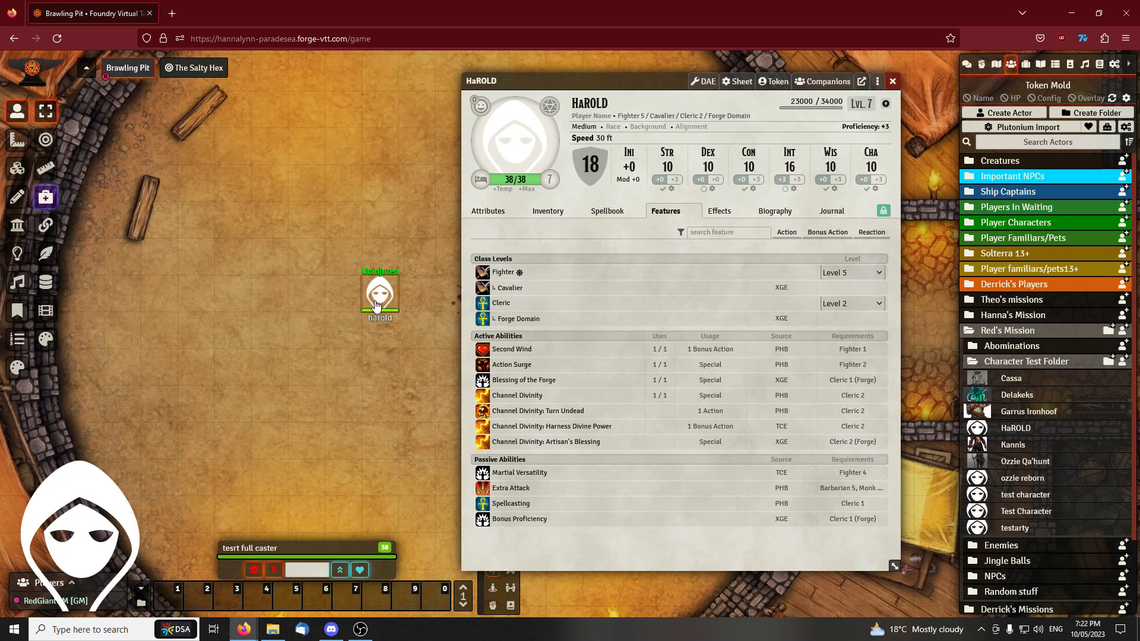
Replace the arena token with a fresh one from the HaROLD actor to check its name, and delete the new token
key("Delete")
left_click(892, 82)
left_click_drag(1020, 432, 524, 259)
left_click_drag(662, 231, 631, 254)
left_click(489, 285)
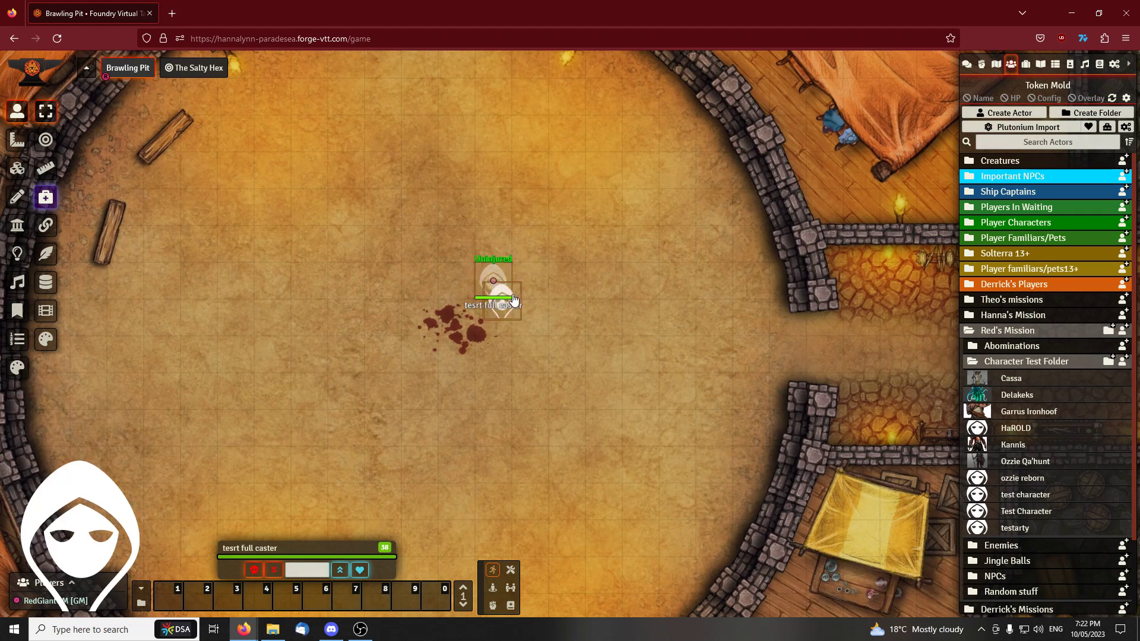
key("Down")
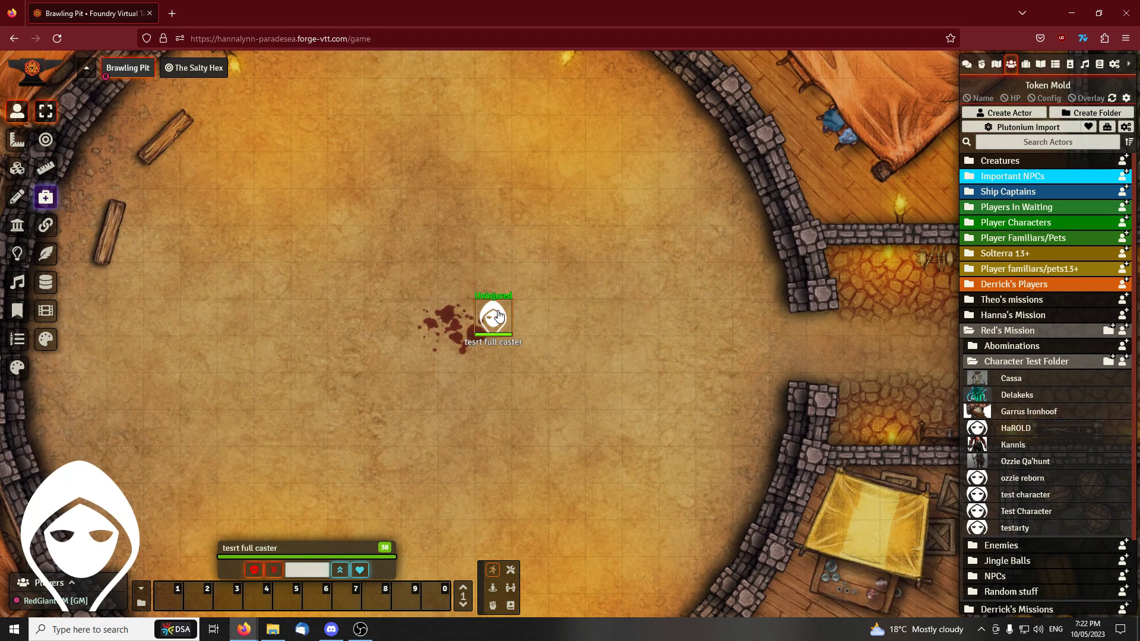
key("Delete")
Reopen the HaROLD actor sheet, check the token name in its prototype token settings and close those settings
left_click(1016, 429)
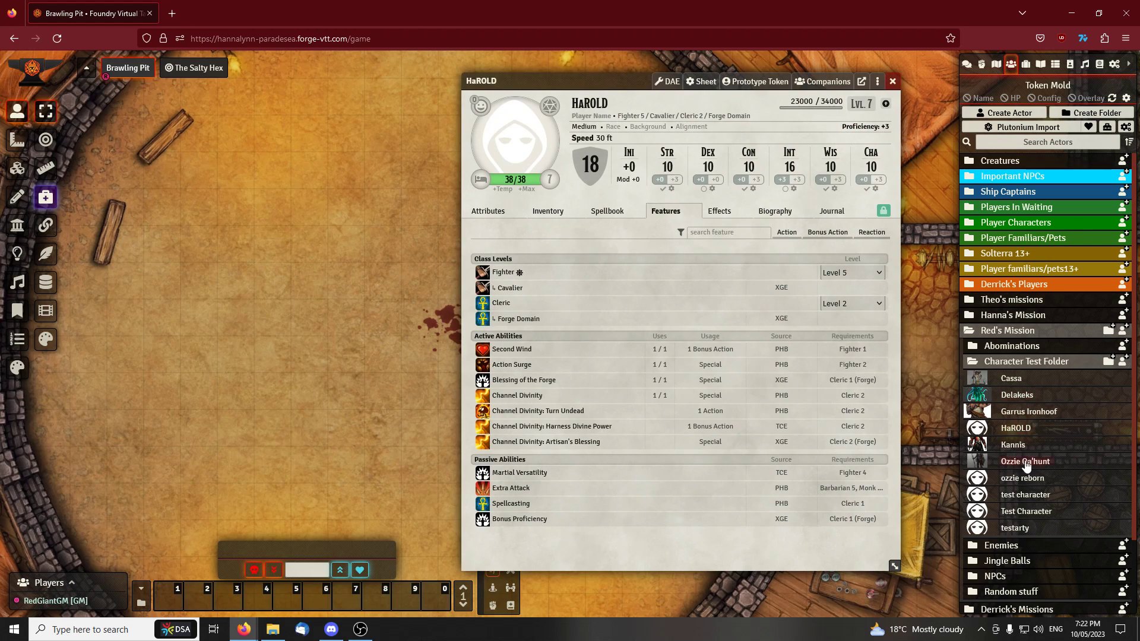
left_click_drag(619, 74, 529, 66)
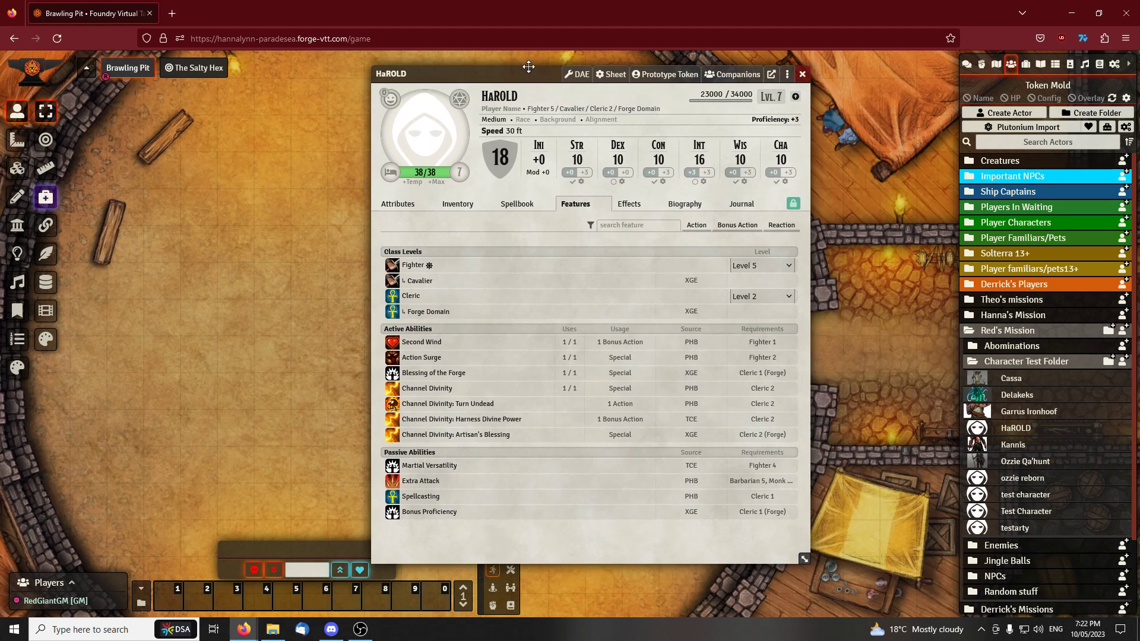
left_click(662, 76)
left_click_drag(262, 75, 499, 171)
left_click_drag(362, 158, 242, 160)
left_click_drag(509, 75, 642, 63)
left_click_drag(289, 166, 351, 179)
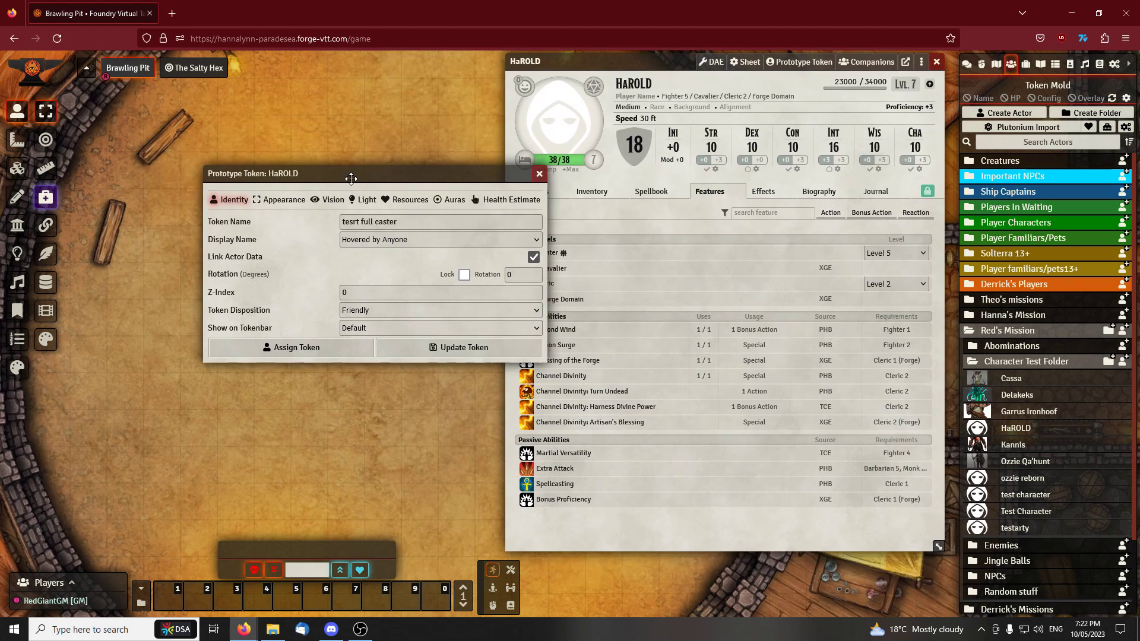
left_click(539, 173)
Open the appearance settings of HaROLD's prototype token and launch the Token Stamp 2 editor for its image
left_click(806, 62)
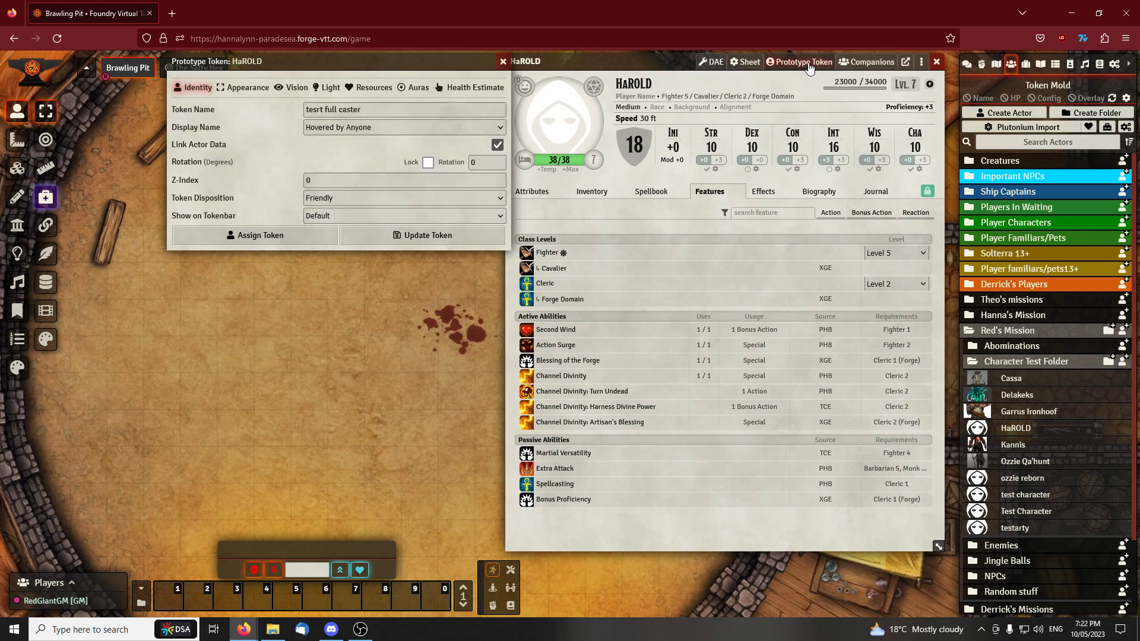
left_click_drag(364, 62, 351, 69)
left_click(247, 101)
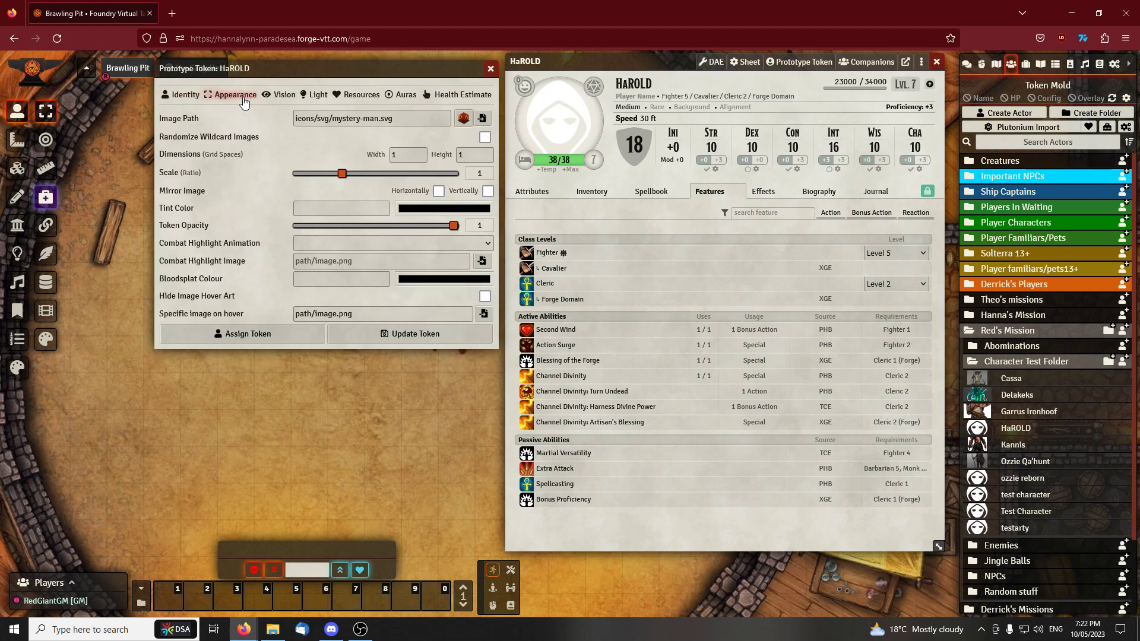
left_click_drag(255, 73, 224, 81)
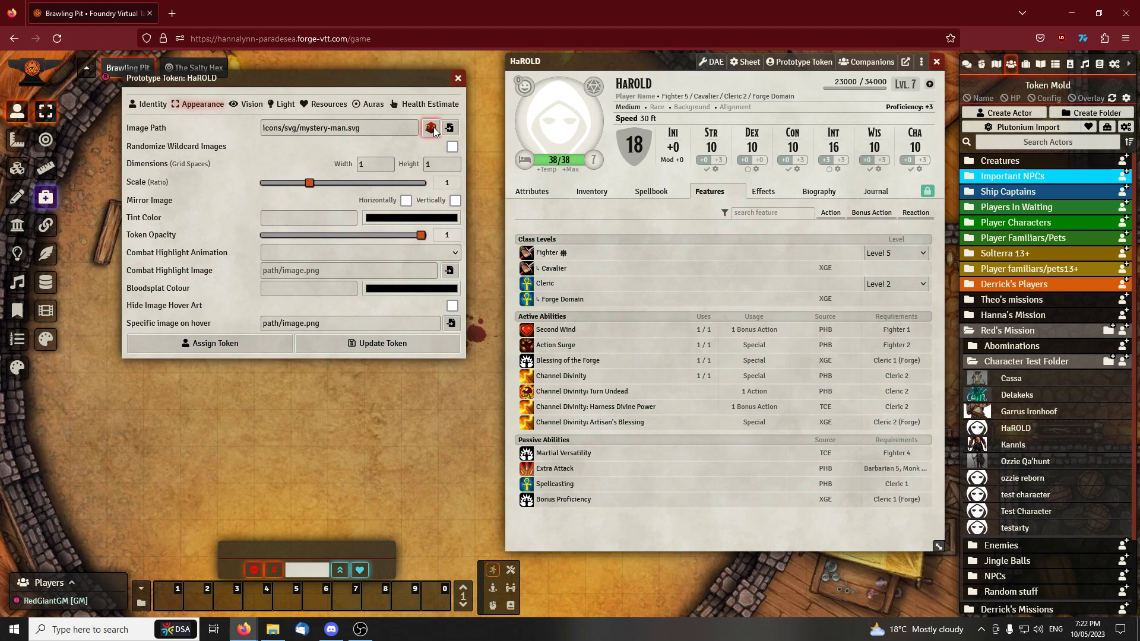
left_click(431, 128)
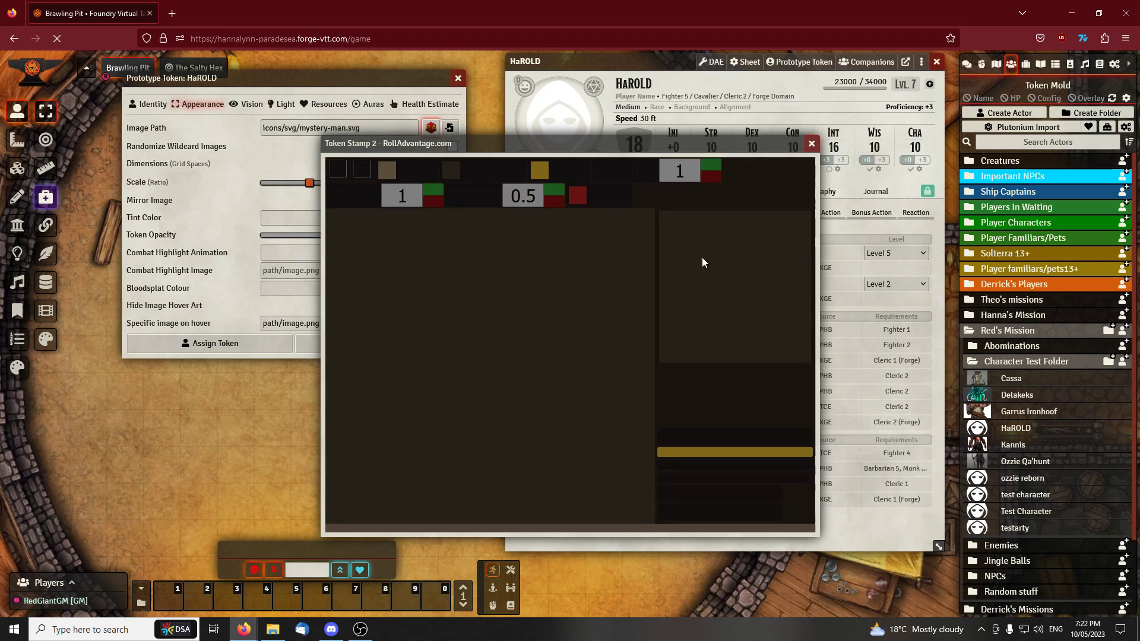
Load the cartoon spider picture into Token Stamp 2 as the token image and deselect it
left_click_drag(571, 148, 552, 153)
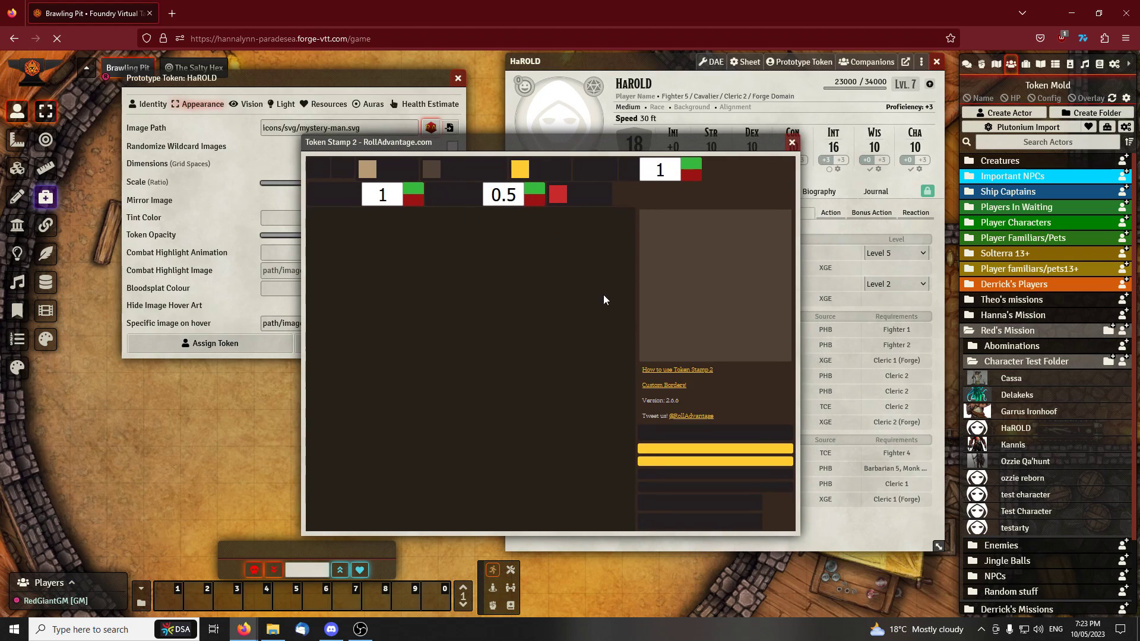
left_click(716, 434)
left_click(422, 222)
left_click(831, 574)
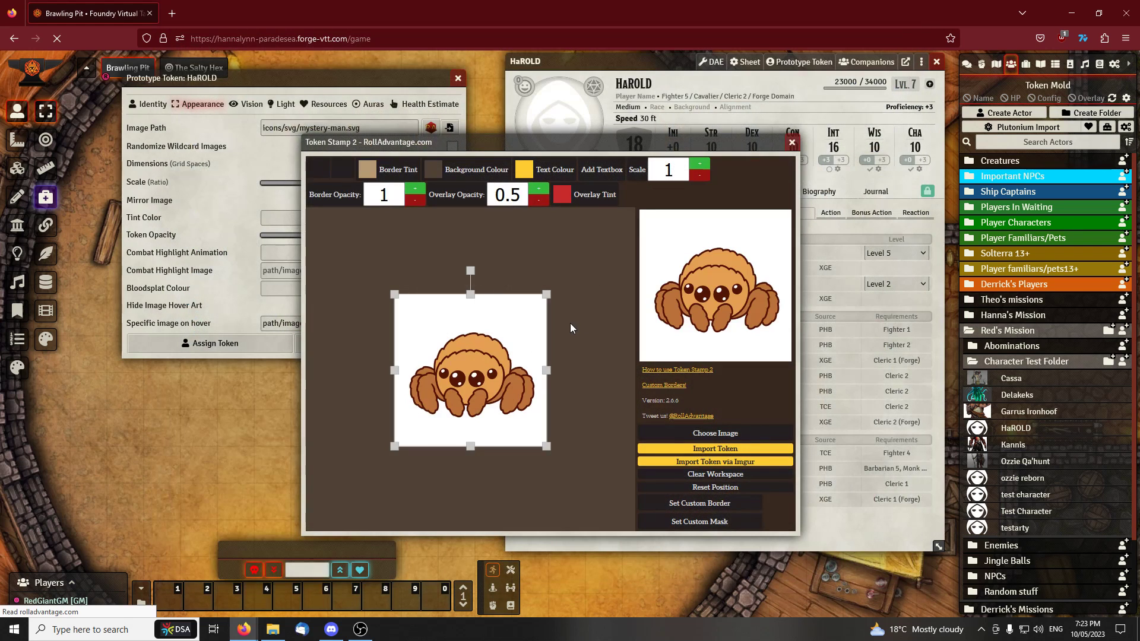
left_click(597, 355)
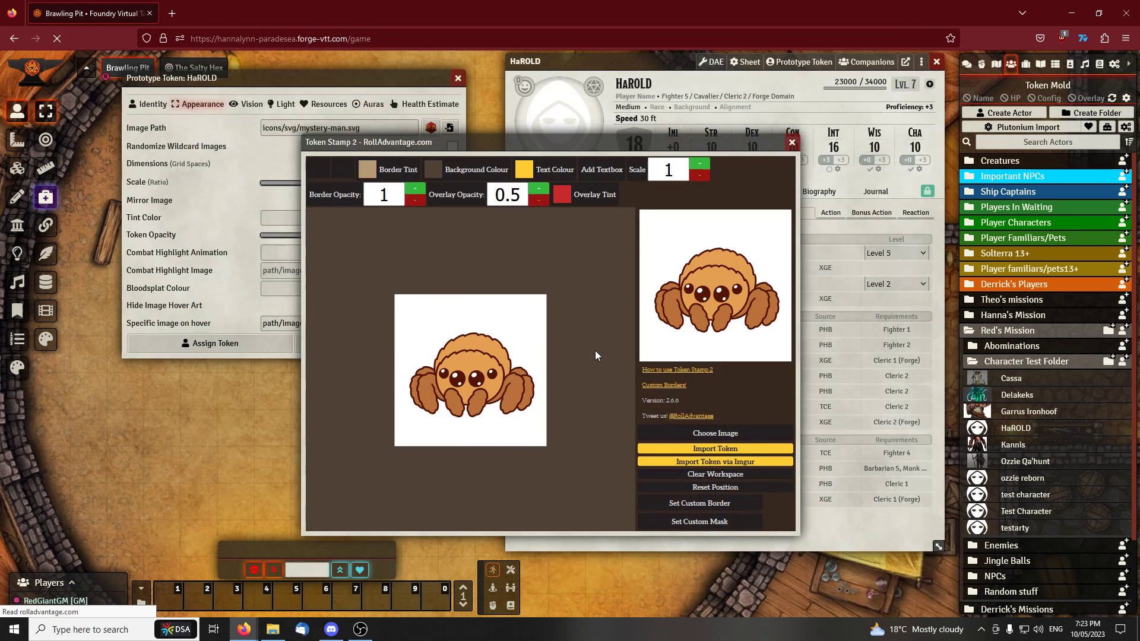
Try several border designs on the spider token and apply a plain circular ring border
left_click(331, 179)
left_click(349, 238)
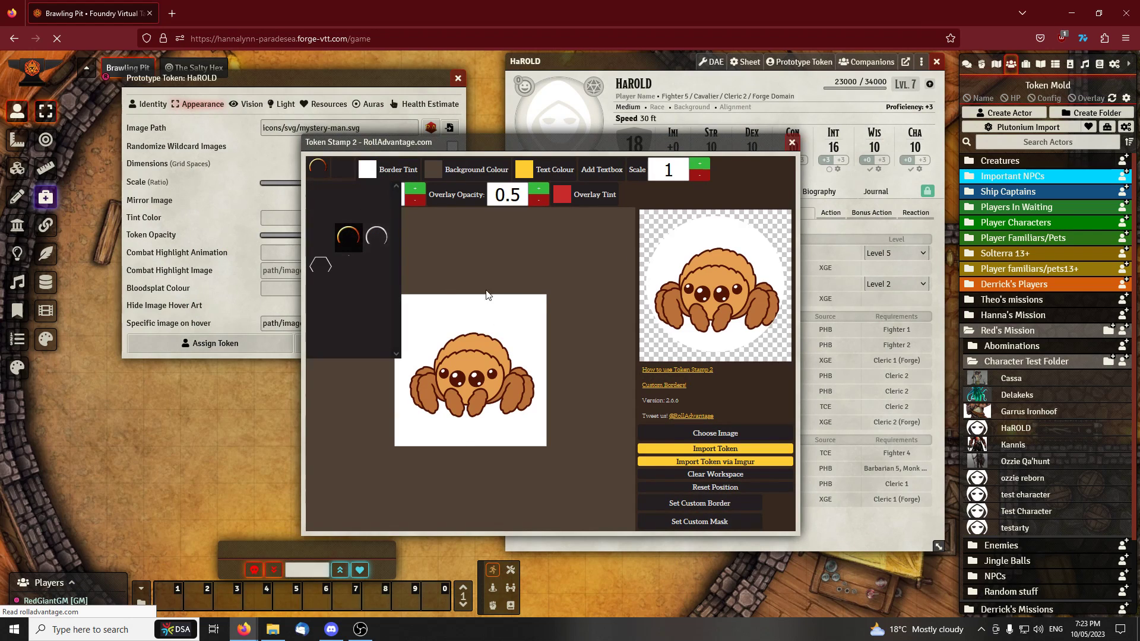
left_click(376, 236)
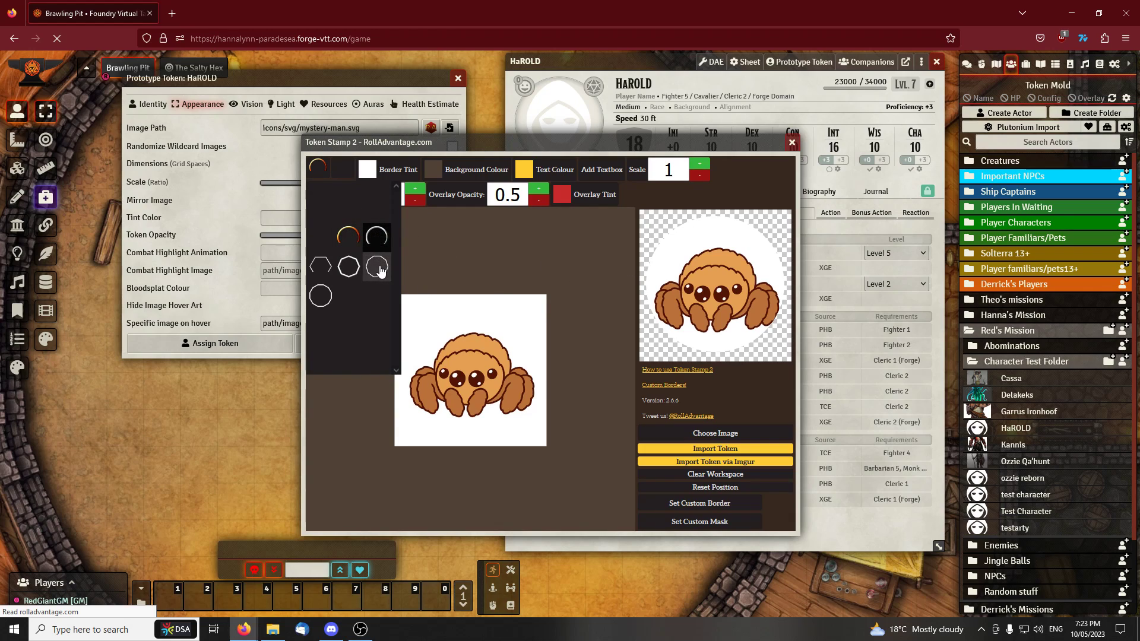
left_click(380, 271)
left_click(349, 267)
left_click(353, 243)
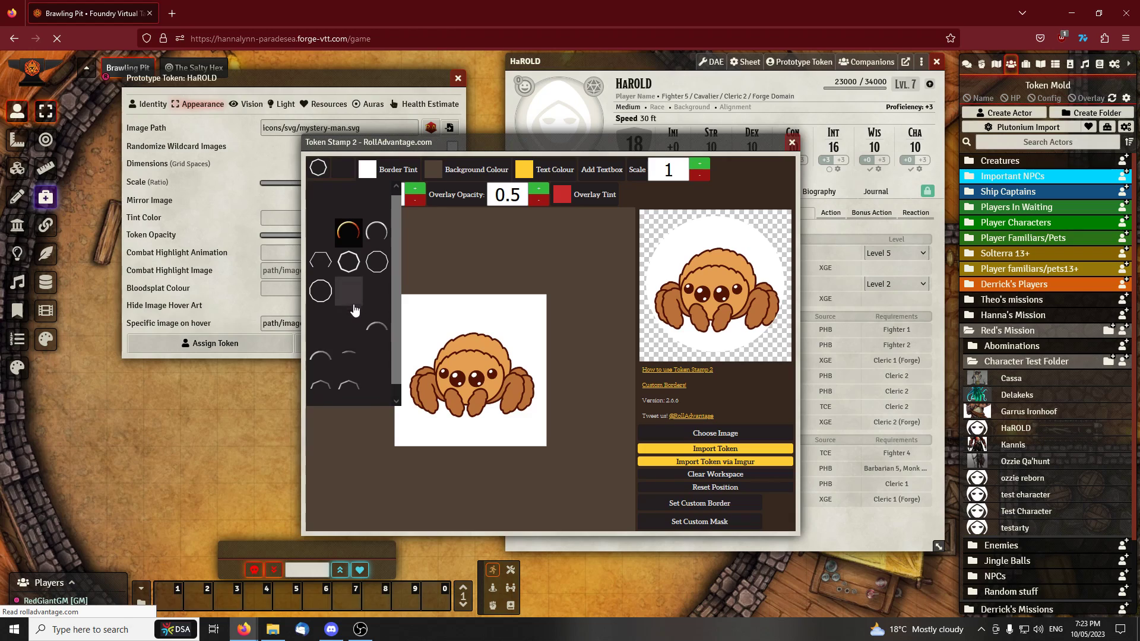
left_click(377, 236)
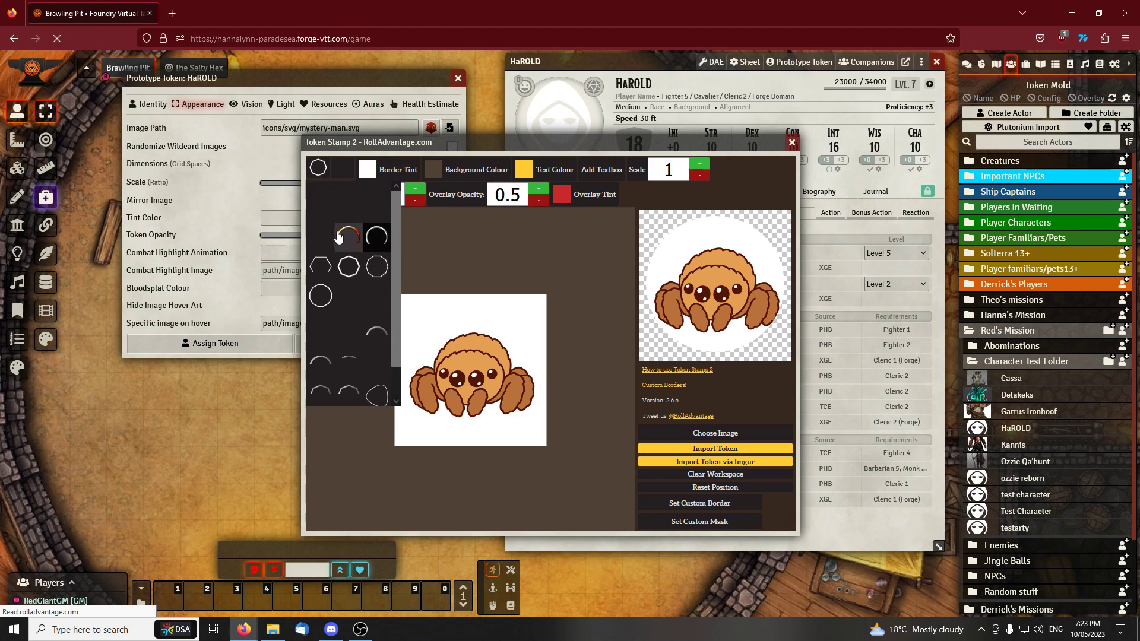
left_click(321, 196)
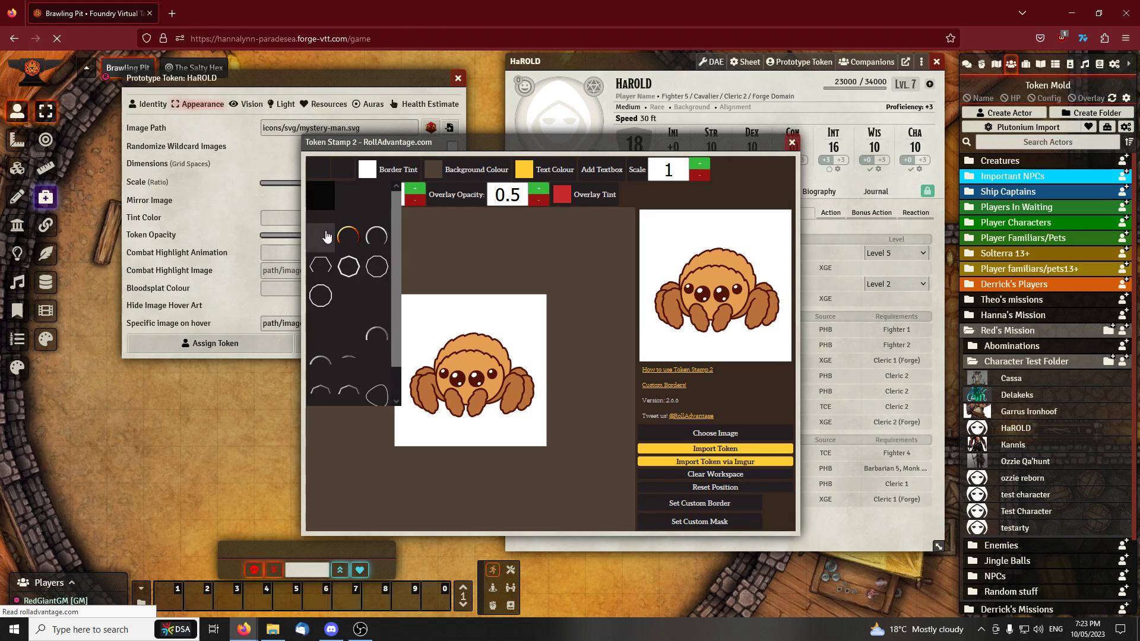
left_click(345, 200)
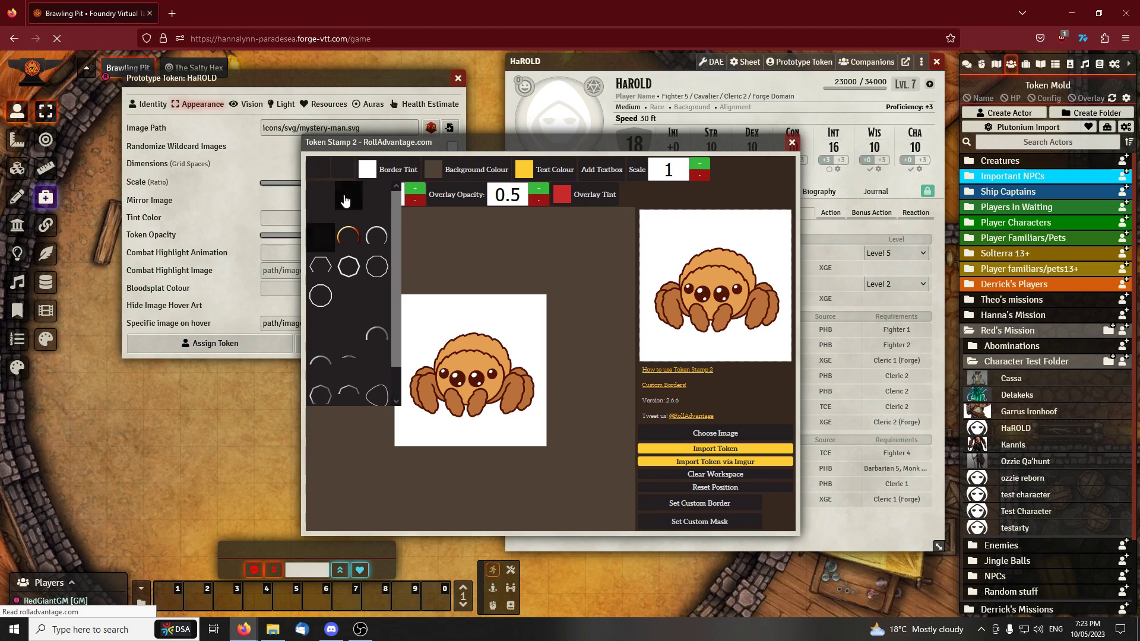
left_click(358, 238)
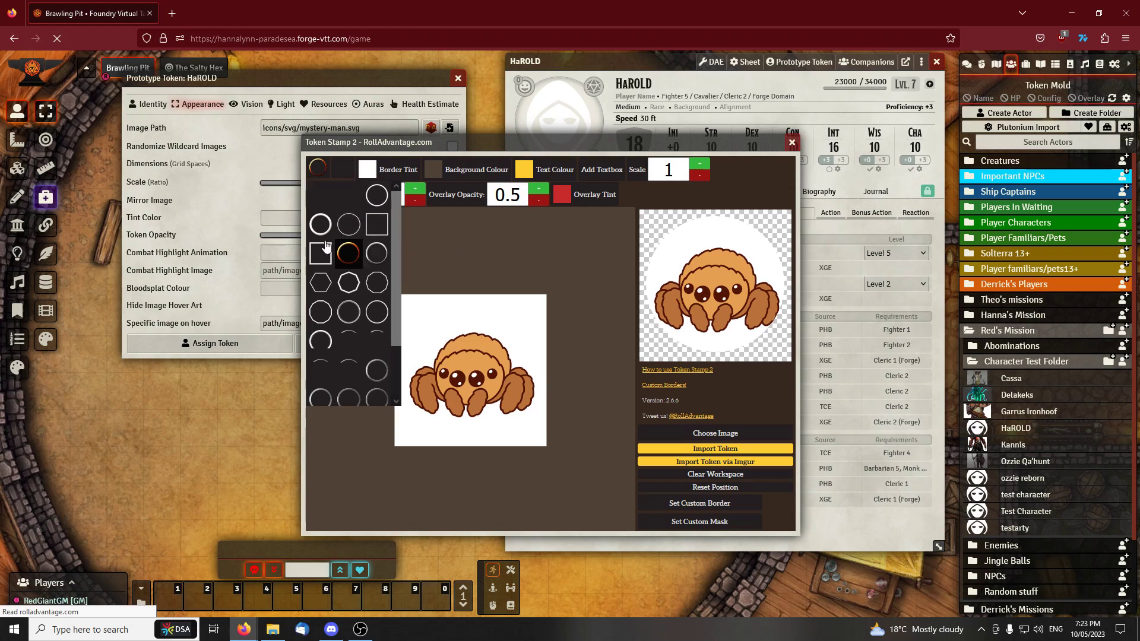
left_click(349, 225)
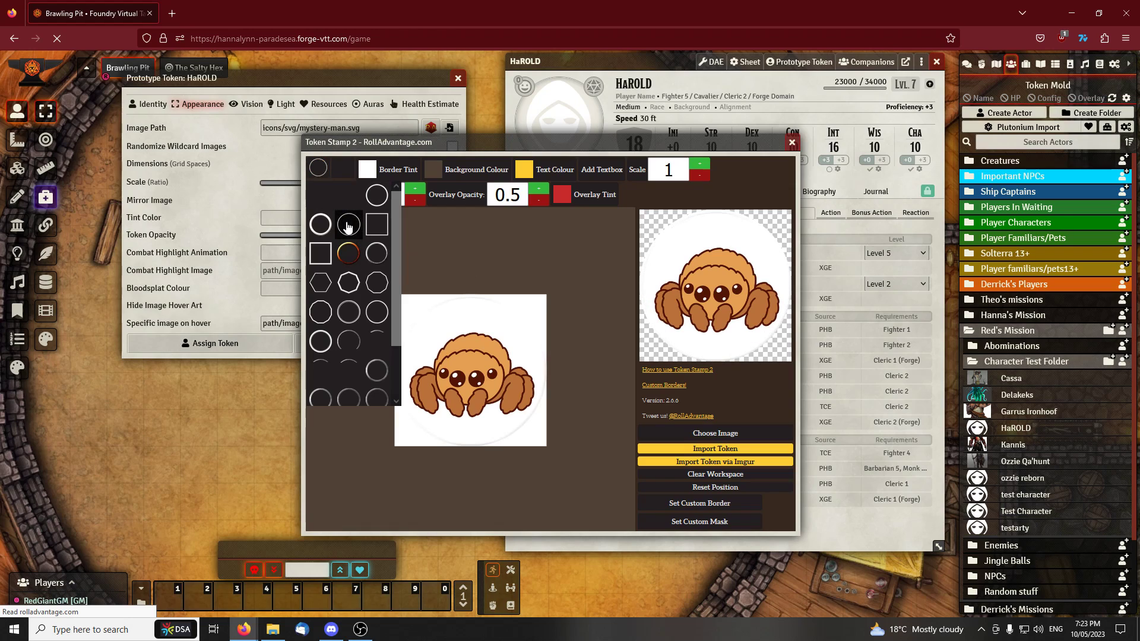
Tint the ring border gold (RGB 219, 181, 67), import the stamped image and update HaROLD's prototype token
left_click(381, 171)
mouse_move(390, 204)
left_mouse_down()
mouse_move(427, 191)
mouse_move(429, 202)
mouse_move(411, 196)
left_mouse_up()
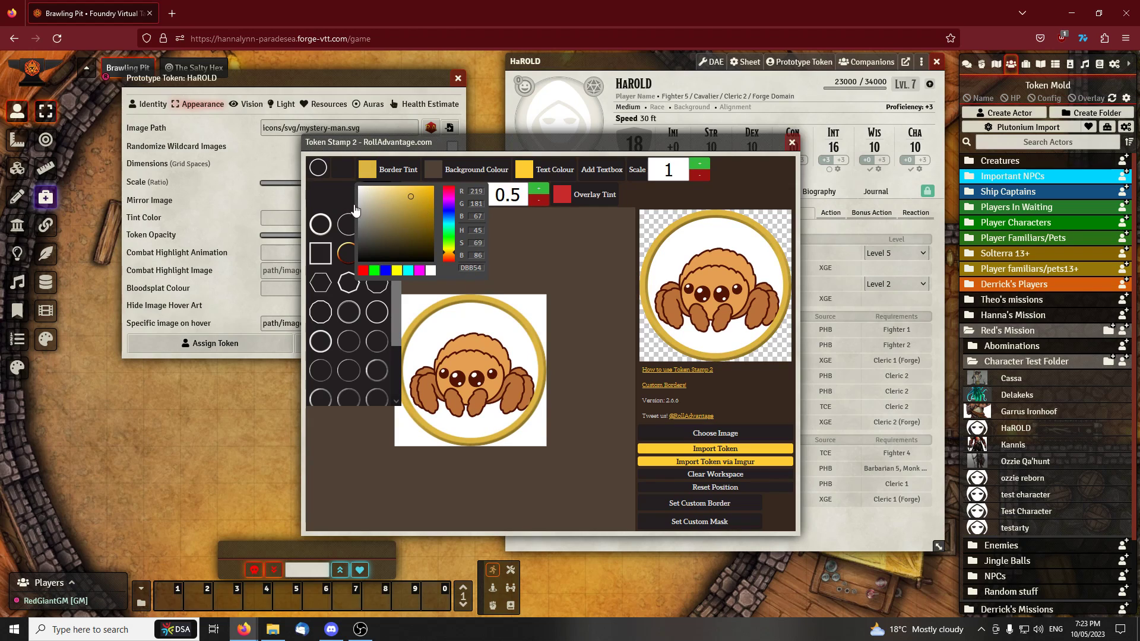
left_click(591, 266)
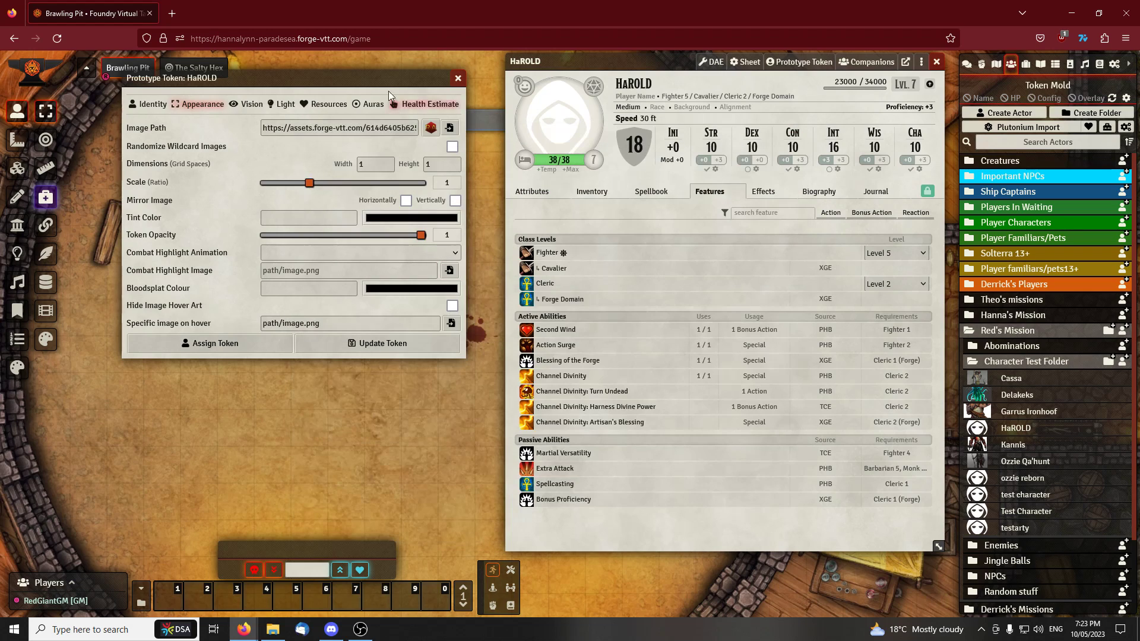
left_click(373, 342)
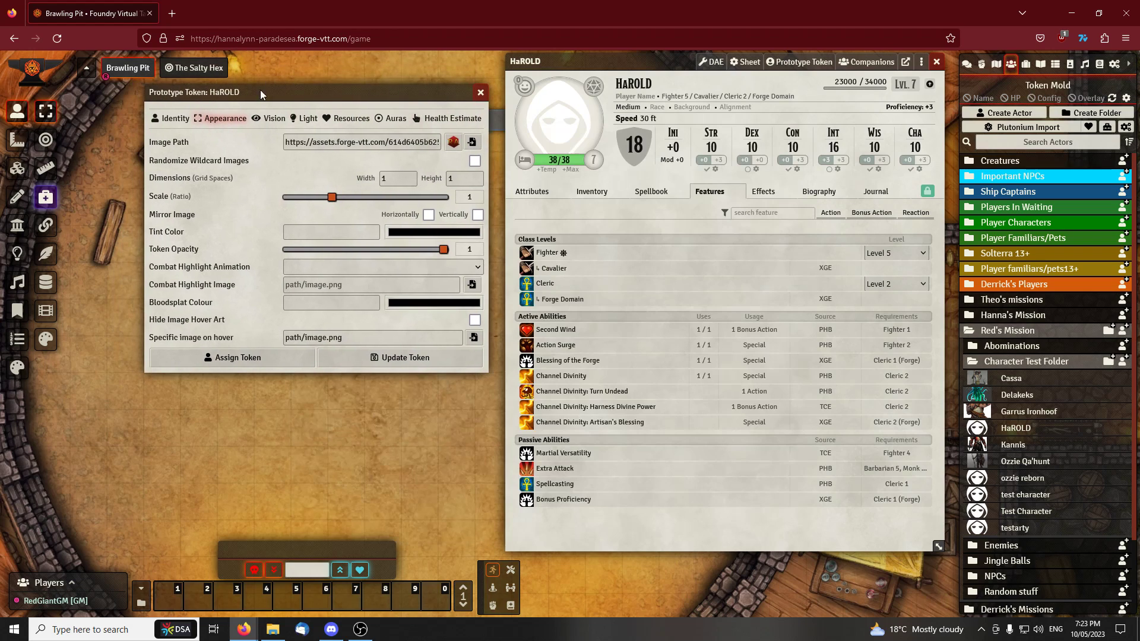
Save the changes to HaROLD's prototype token and close the character sheet
left_click(374, 362)
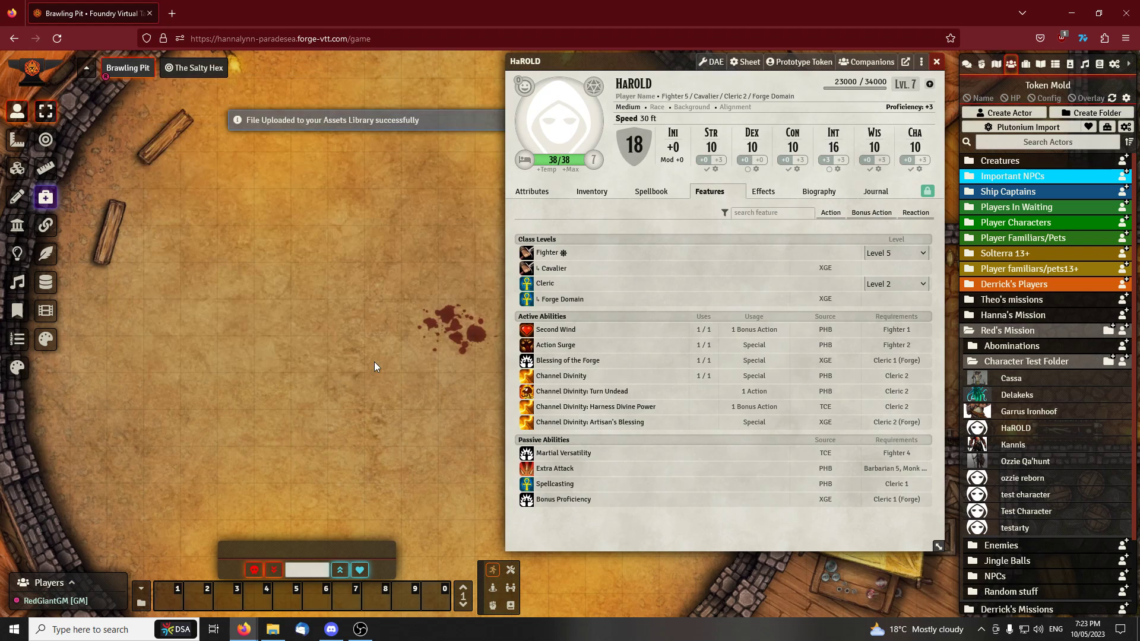
left_click(938, 64)
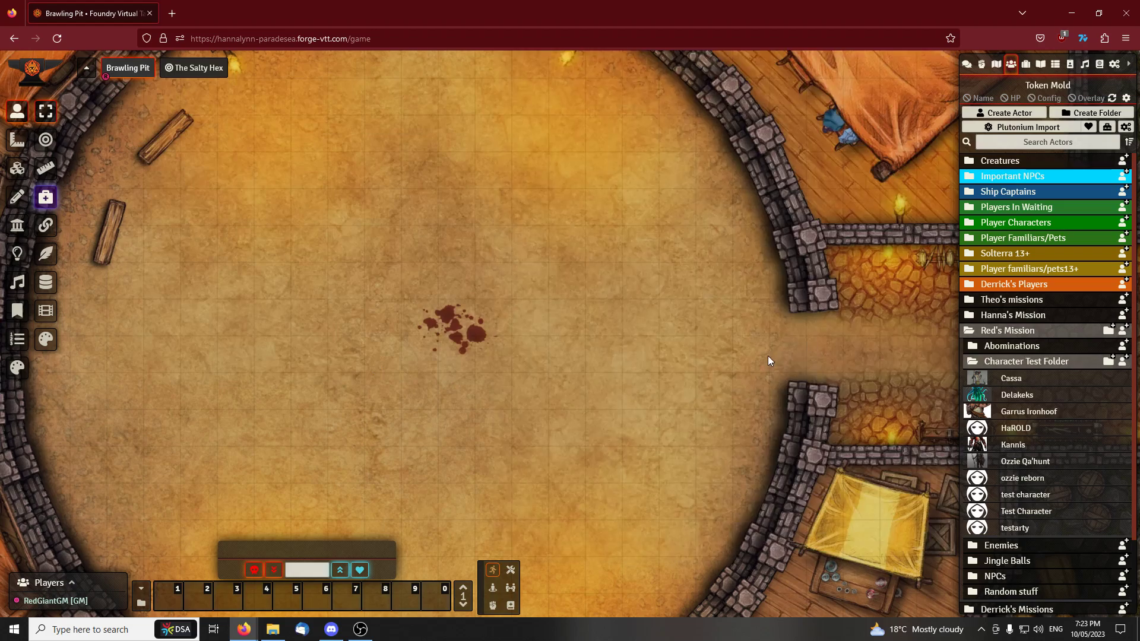
Place HaROLD's token on the arena floor to check its stamped image, and delete the token from the scene
scroll(710, 347, "down", 3)
left_click_drag(1016, 428, 548, 305)
scroll(590, 344, "up", 8)
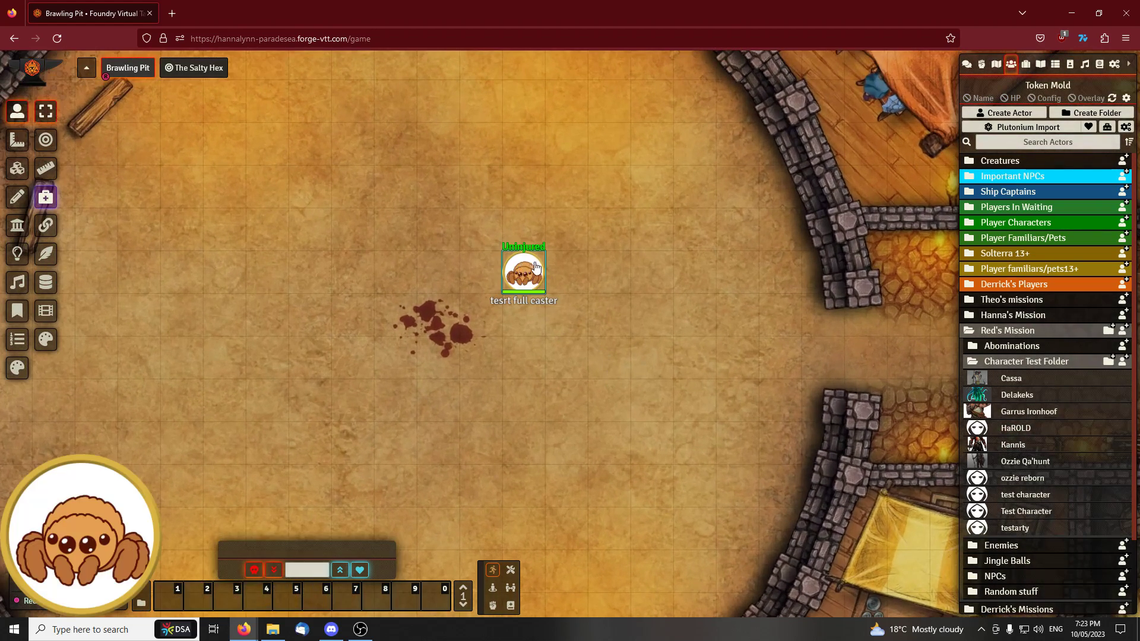
left_click(525, 269)
scroll(547, 291, "down", 3)
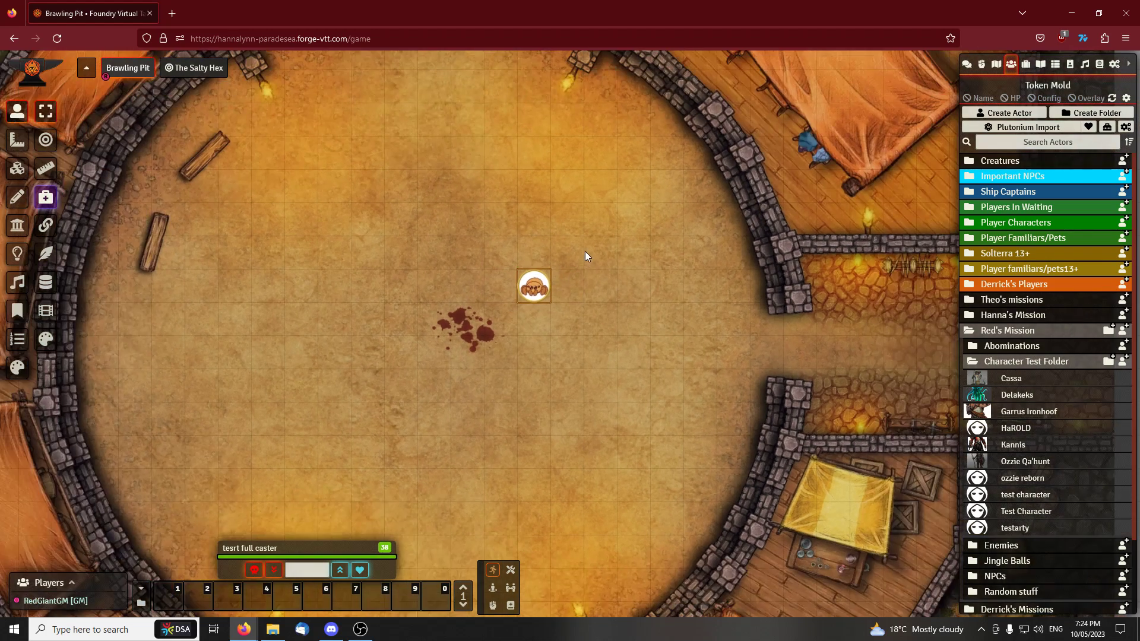
key("Delete")
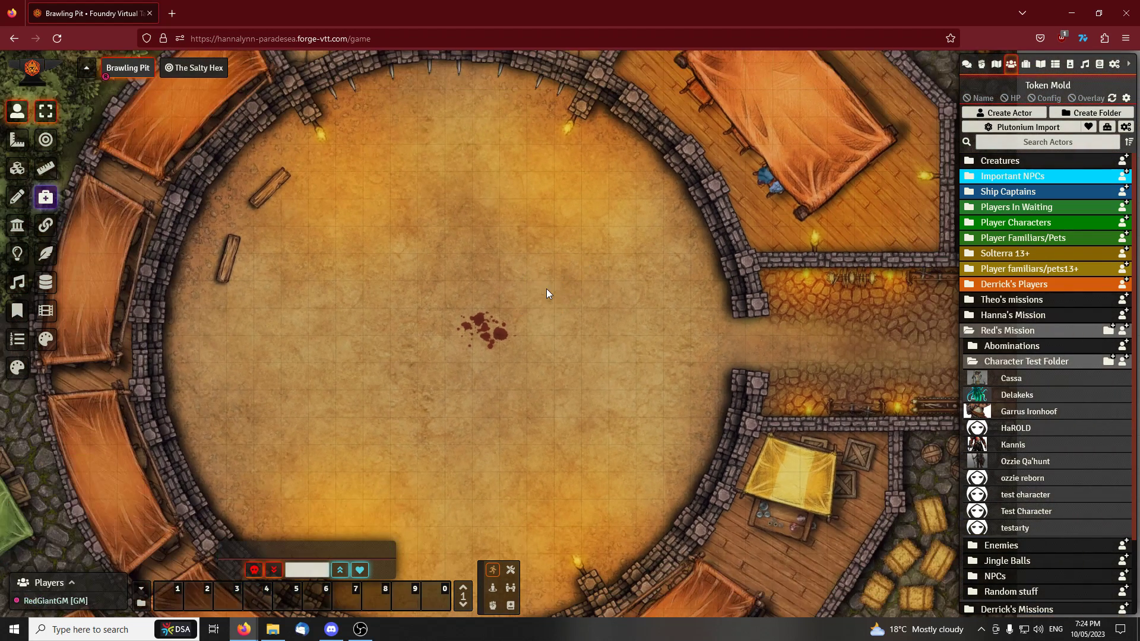
scroll(516, 282, "down", 3)
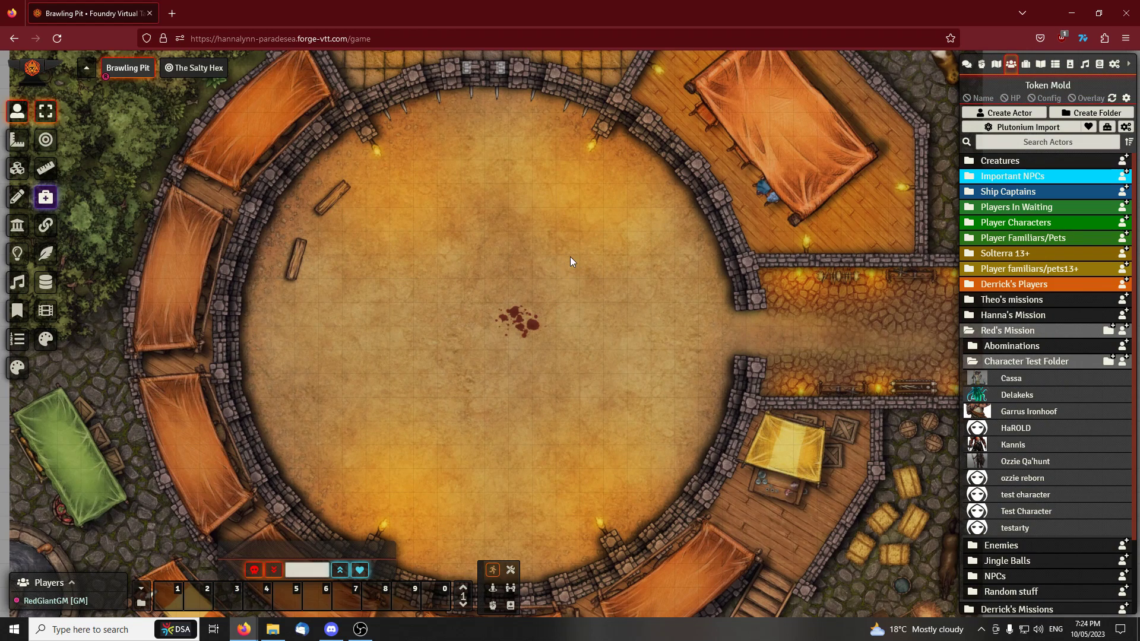
Open HaROLD's character sheet and check the gold amount in the inventory
left_click(1023, 432)
left_click_drag(590, 66, 386, 73)
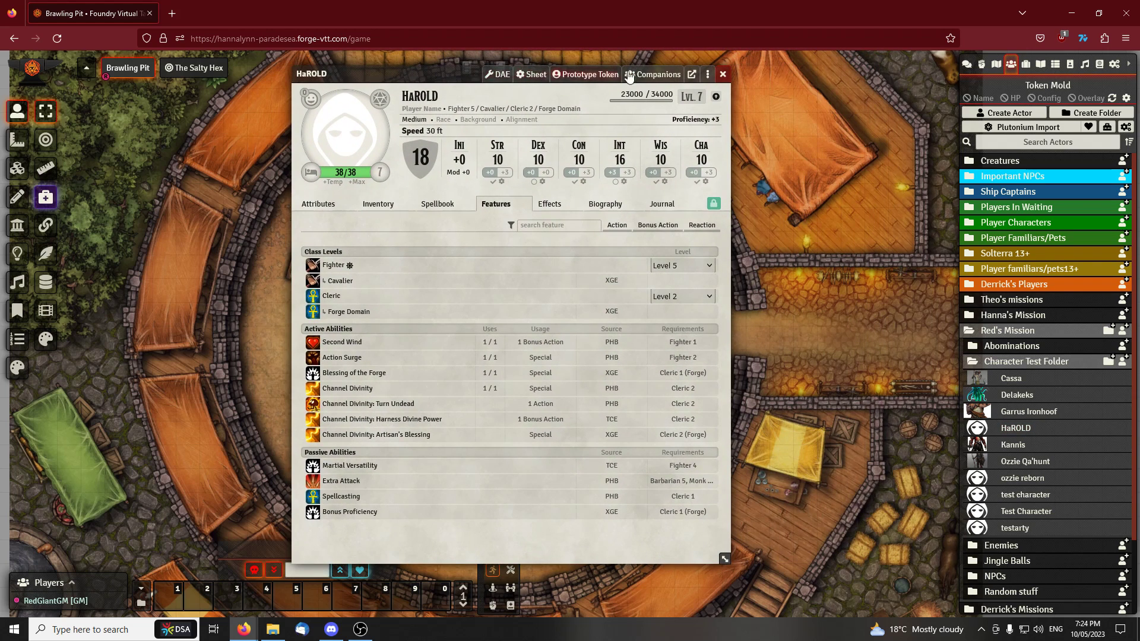
left_click(378, 204)
left_click(486, 530)
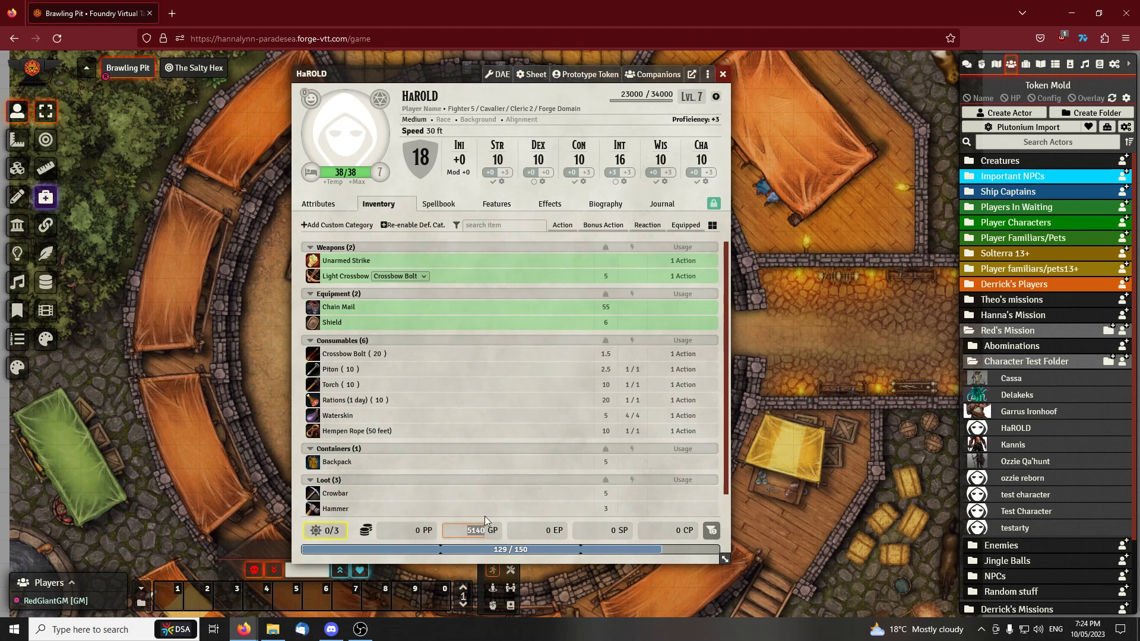
left_click(511, 469)
left_click(707, 76)
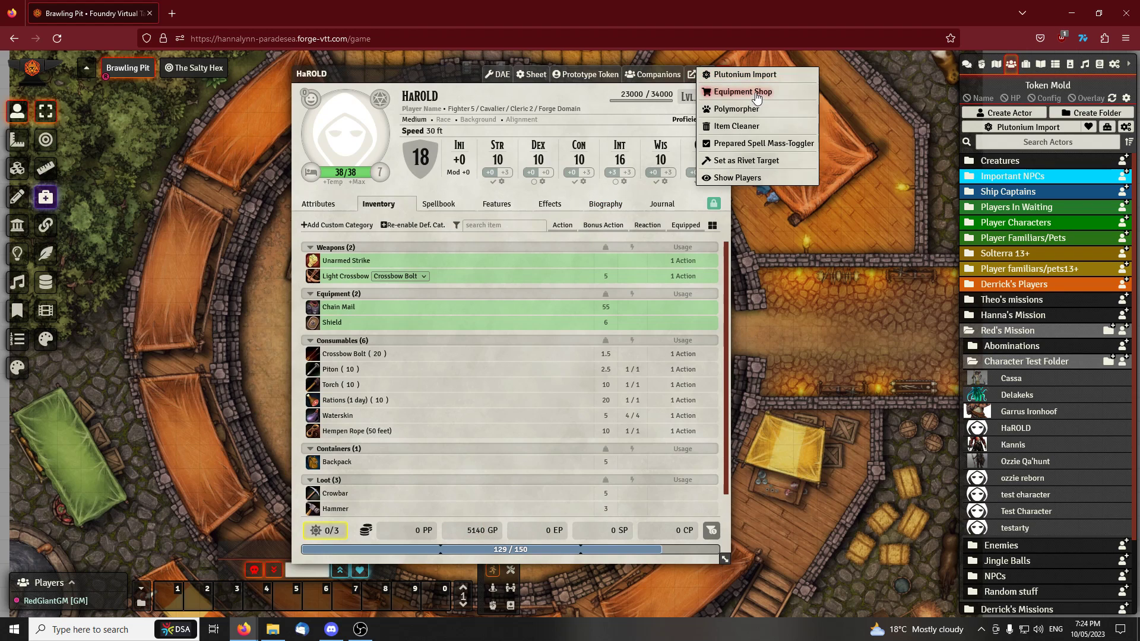
left_click(755, 93)
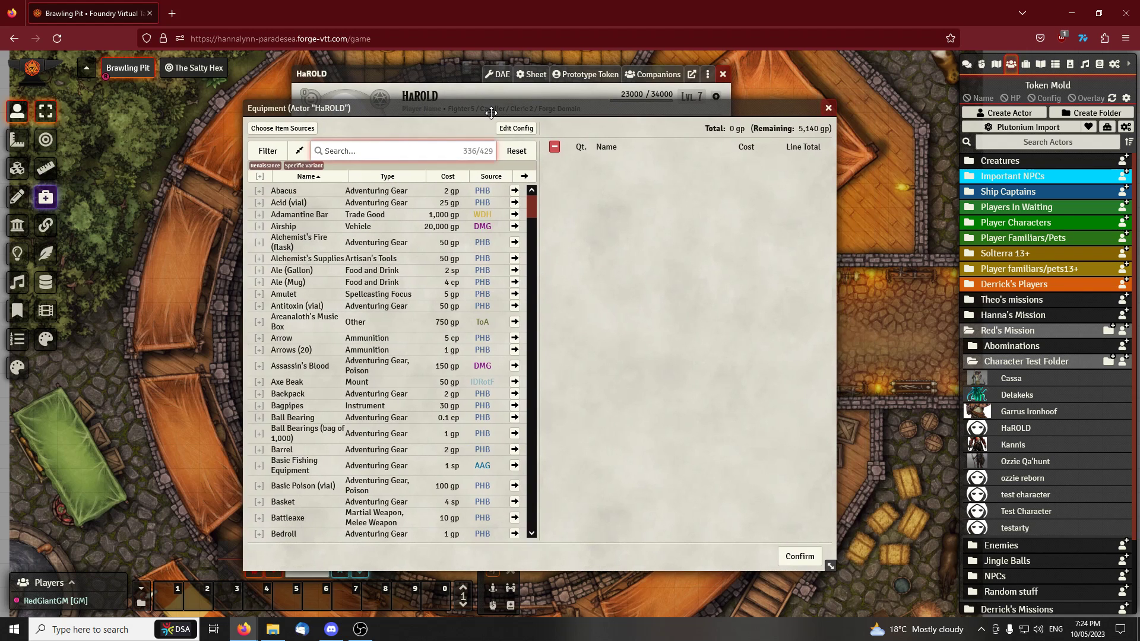
left_click_drag(491, 114, 406, 136)
left_click(744, 130)
Open the Equipment Shop for HaROLD and arrange the shop and character sheet side by side
left_click(709, 77)
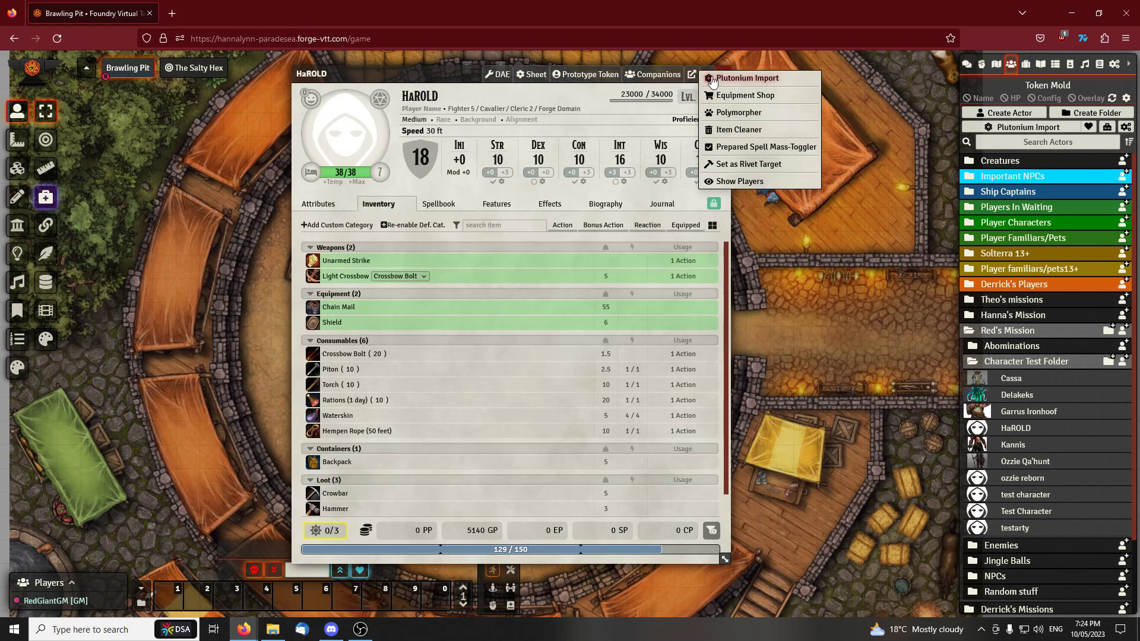
left_click(738, 97)
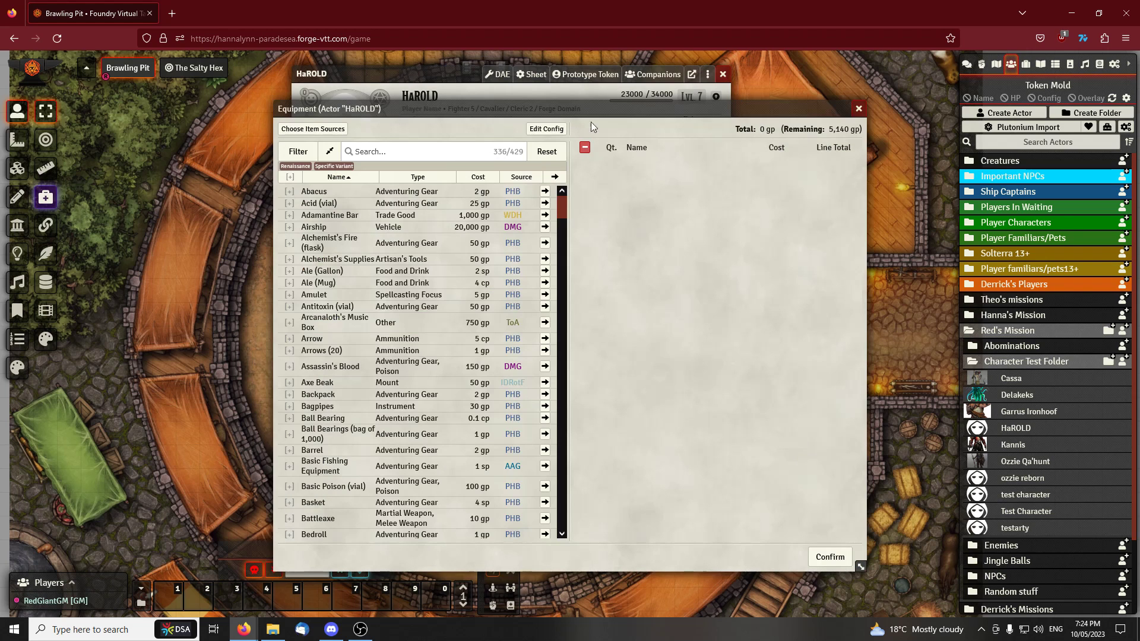
left_click_drag(416, 76, 301, 113)
left_click_drag(455, 70, 673, 60)
left_click_drag(376, 111, 323, 133)
Search the shop for "armor", sort the items by type, and add Studded Leather Armor to the purchase list
type("light")
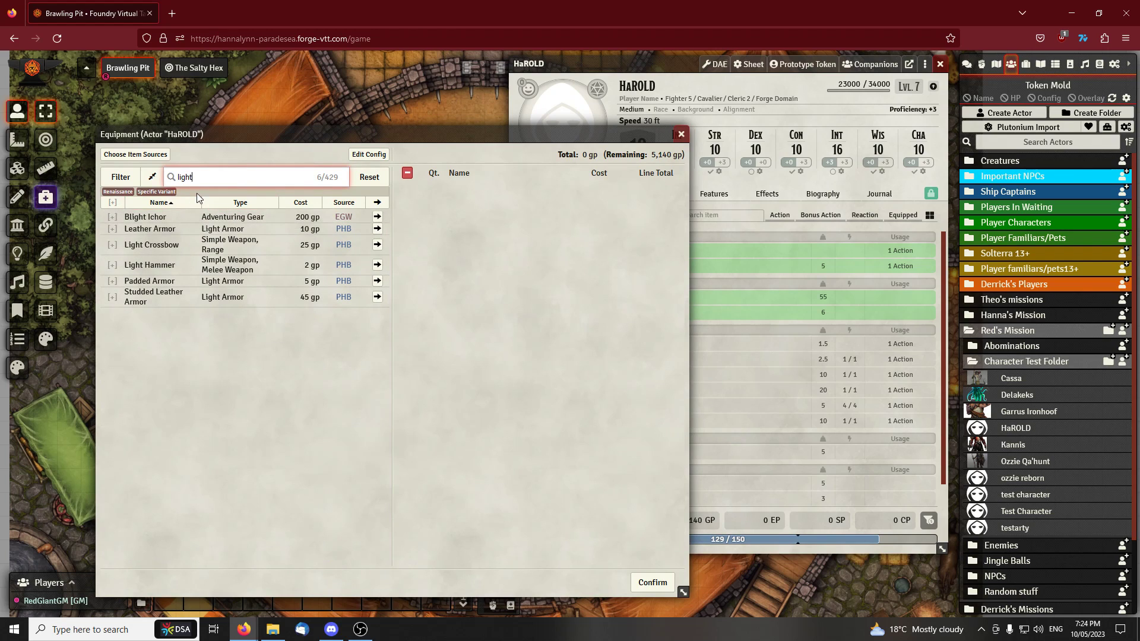
type("armor")
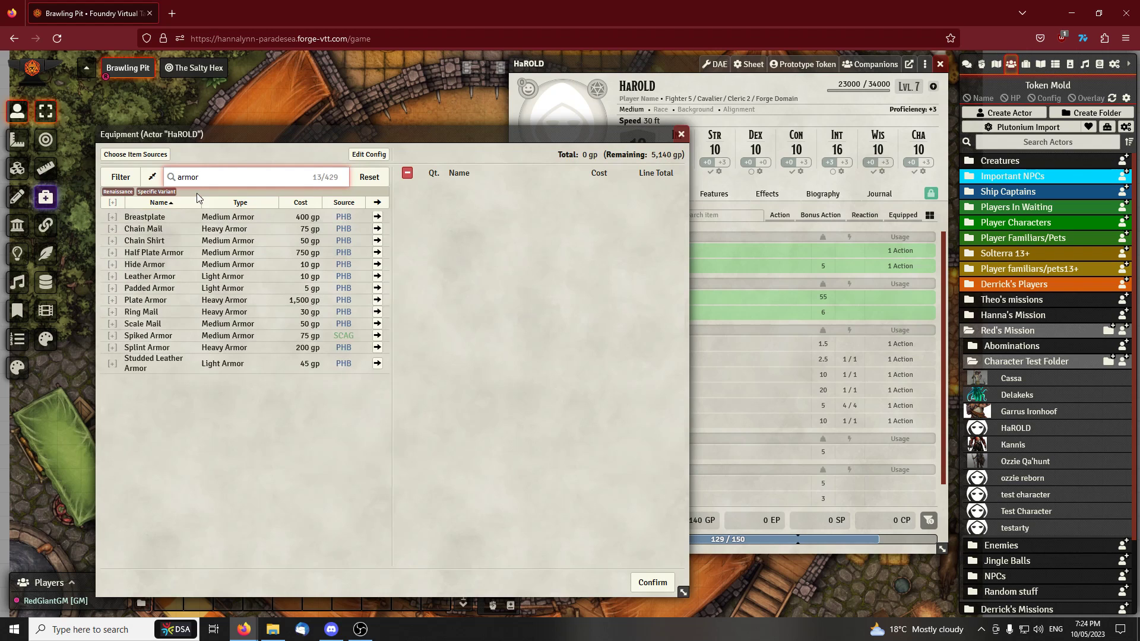
left_click(228, 203)
left_click(229, 203)
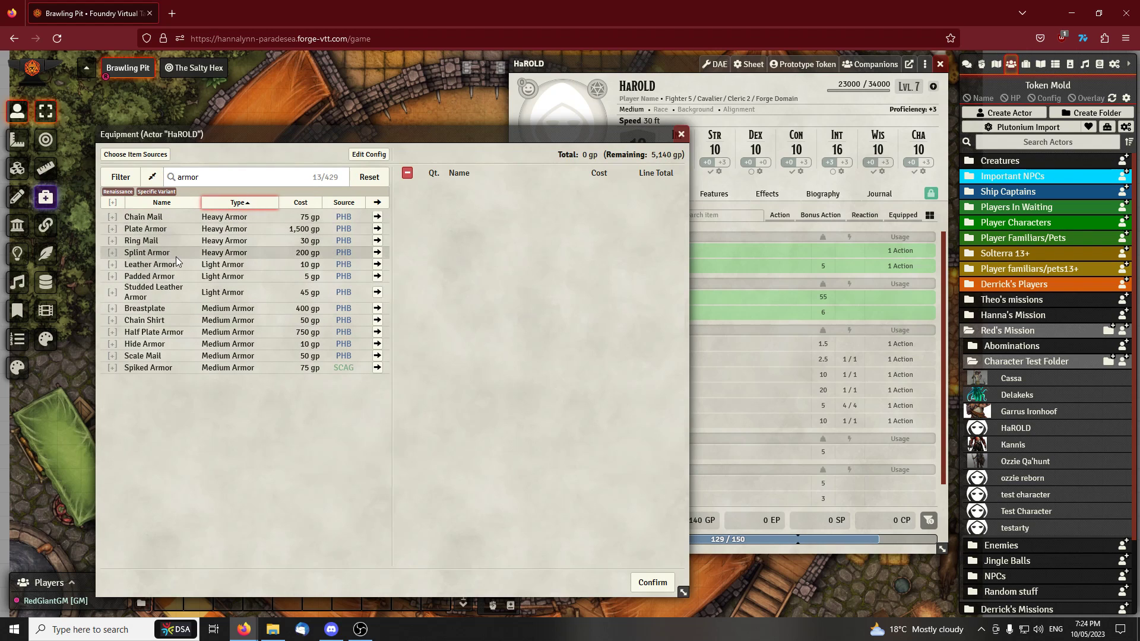
left_click(378, 292)
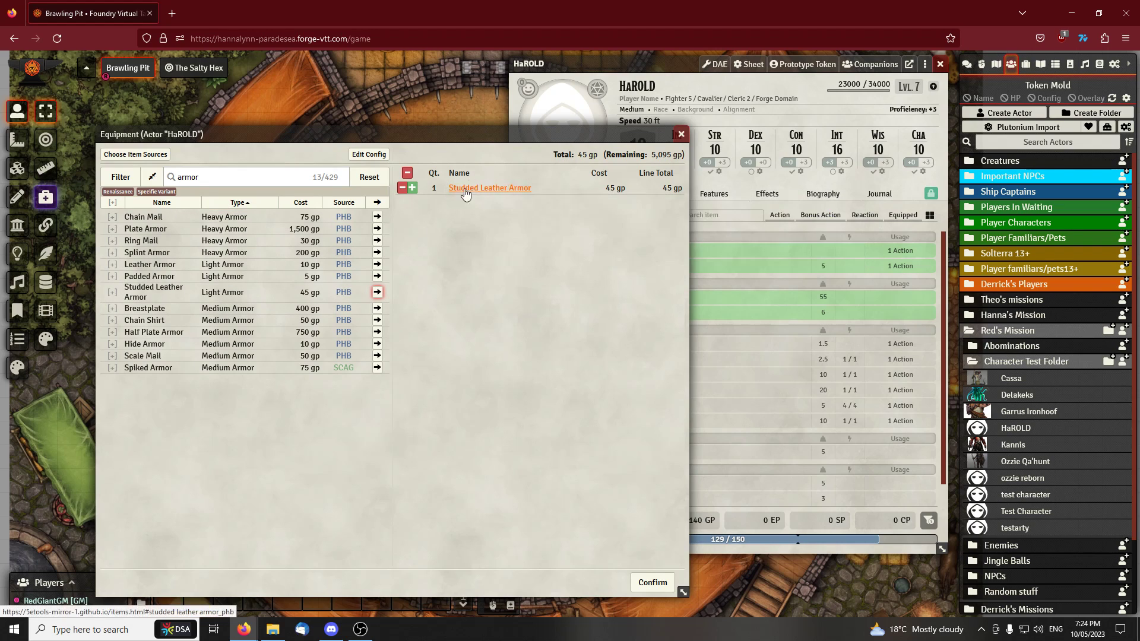
Search the shop for "greatsword" and add the Greatsword to the purchase list
left_click(221, 171)
key("BackSpace")
key("BackSpace")
key("BackSpace")
type("greats")
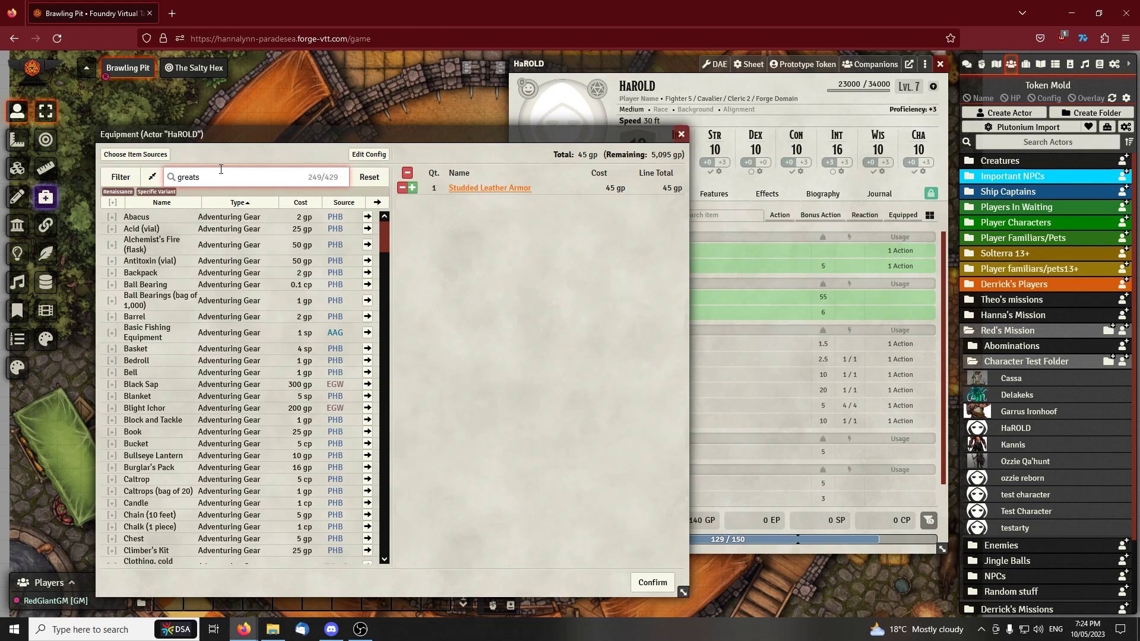
type("word")
left_click(377, 221)
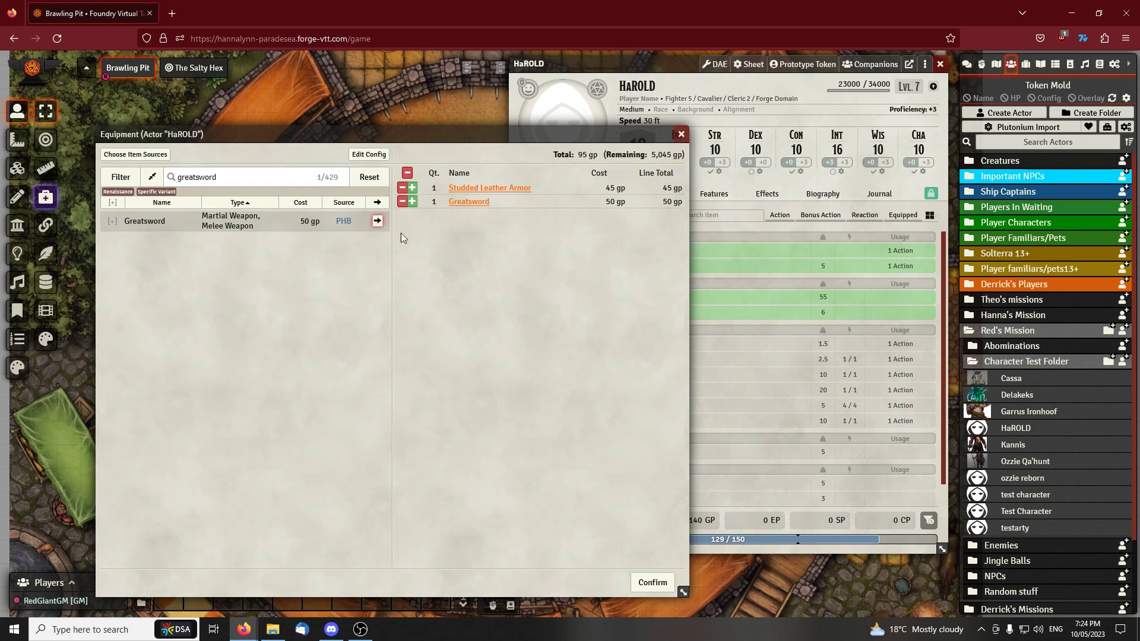
Confirm the purchase of the Studded Leather Armor and Greatsword for HaROLD
left_click_drag(478, 132, 447, 128)
left_click(204, 181)
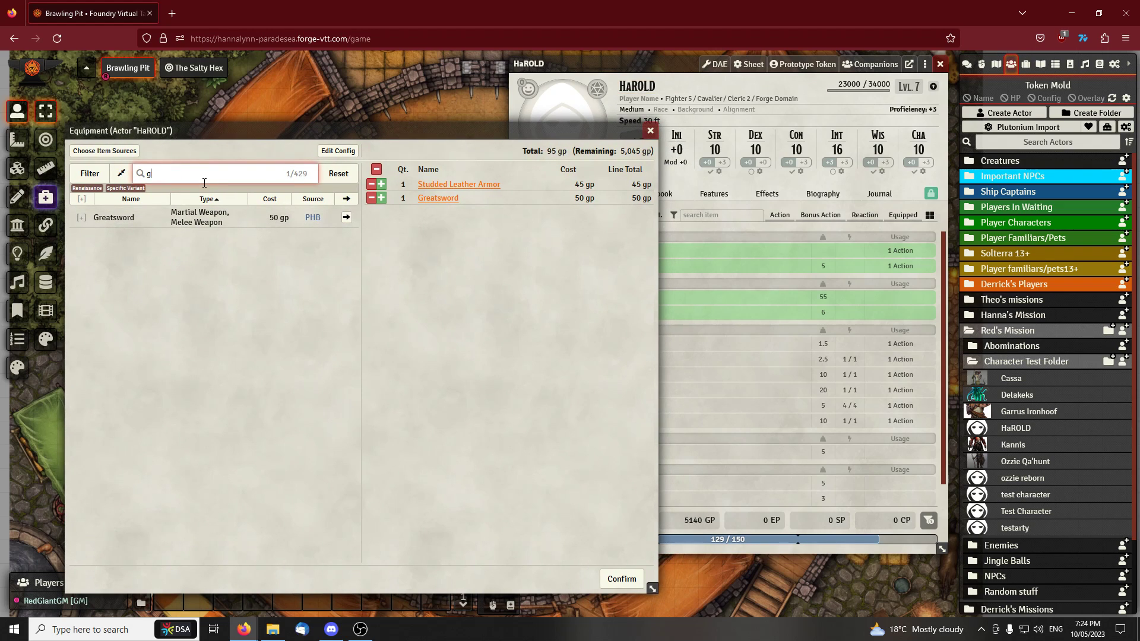
key("BackSpace")
left_click_drag(374, 128, 355, 127)
left_click_drag(656, 67, 504, 80)
left_click(563, 573)
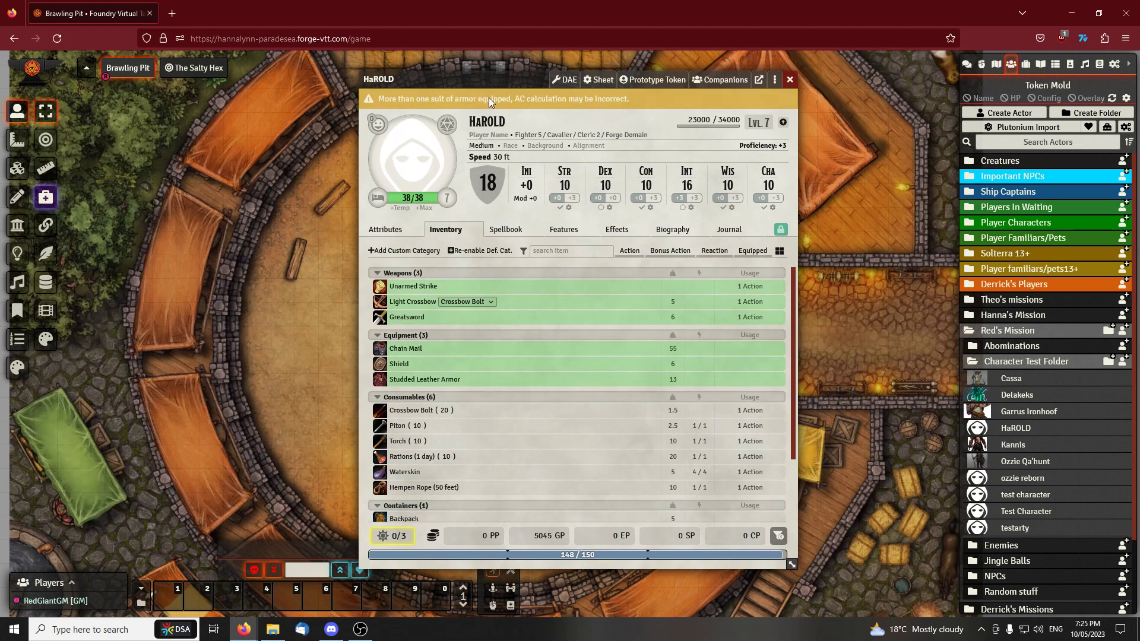
Unlock HaROLD's sheet for editing and delete the Chain Mail from the equipment
right_click(409, 349)
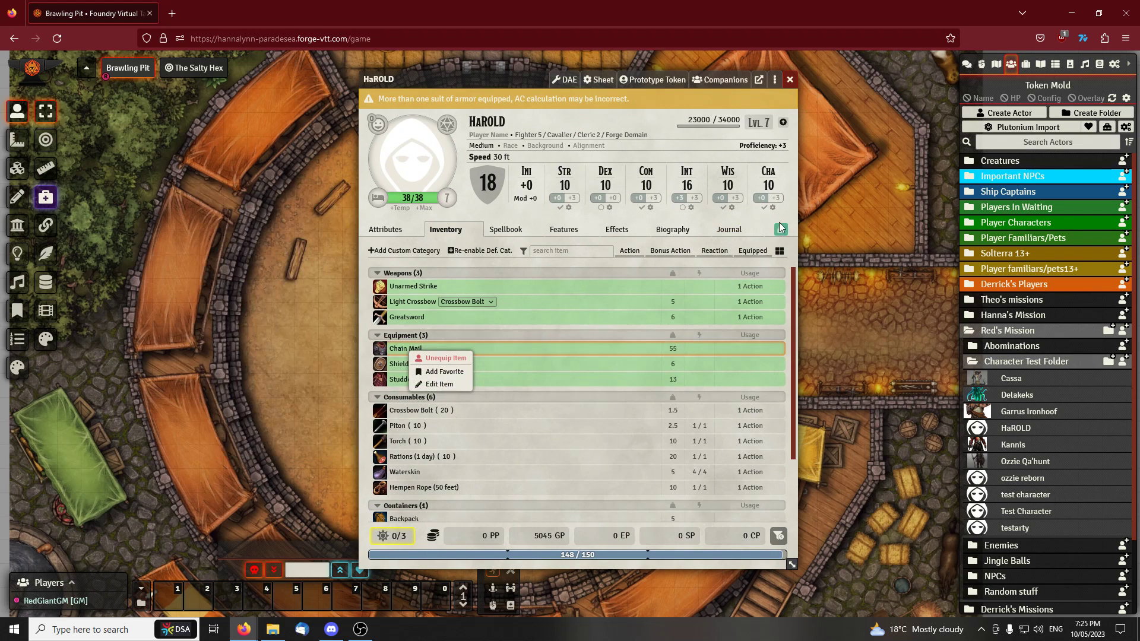
left_click(599, 220)
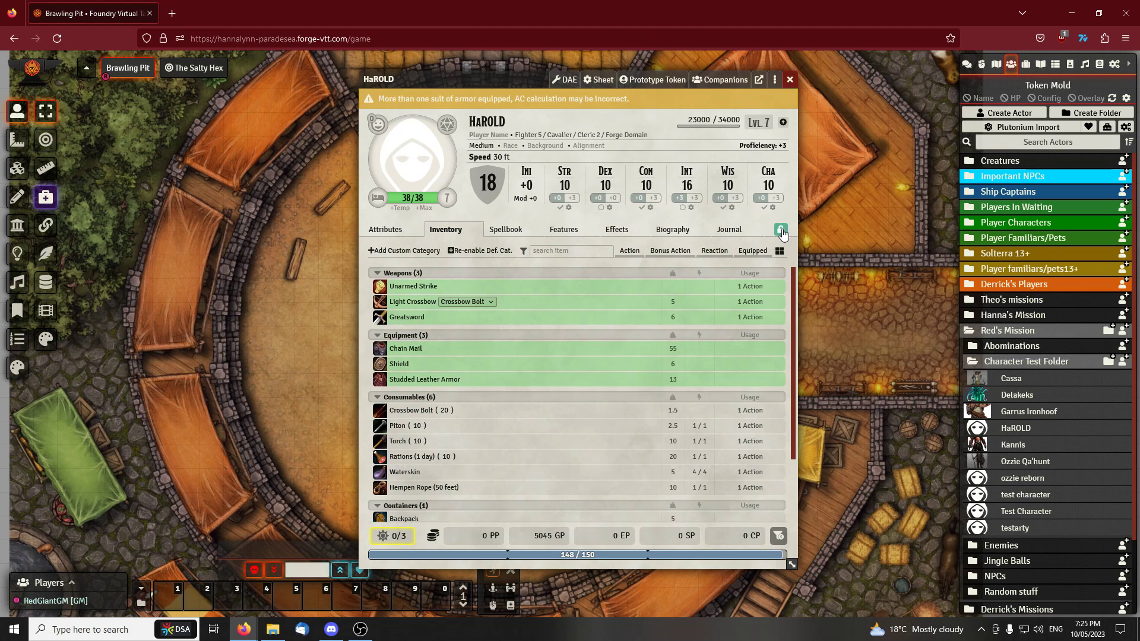
left_click(781, 231)
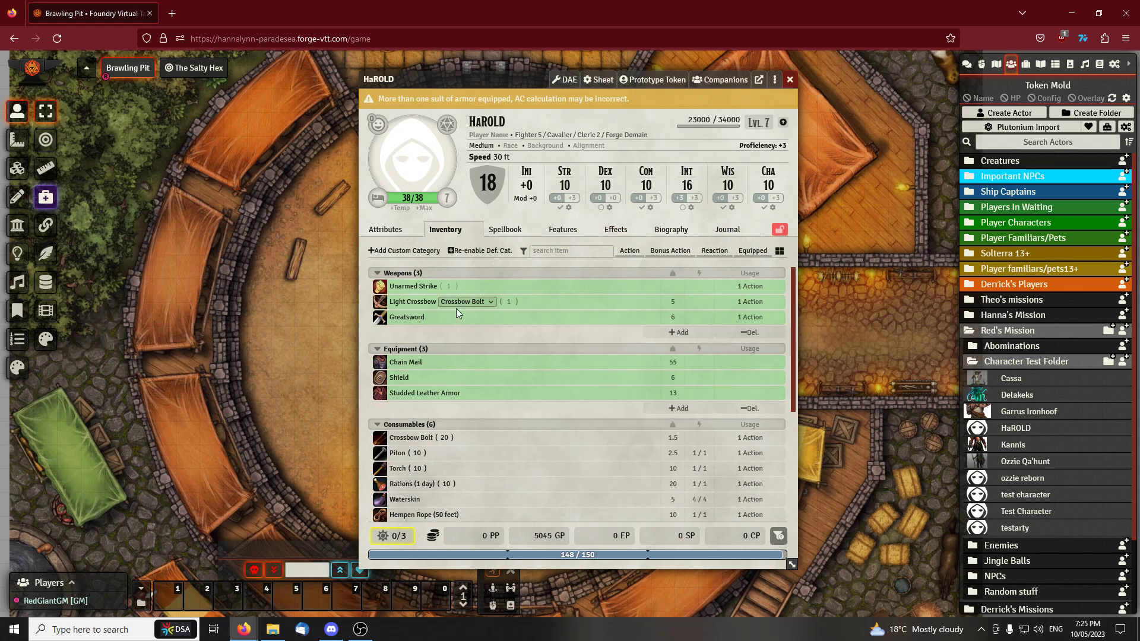
right_click(400, 319)
right_click(399, 365)
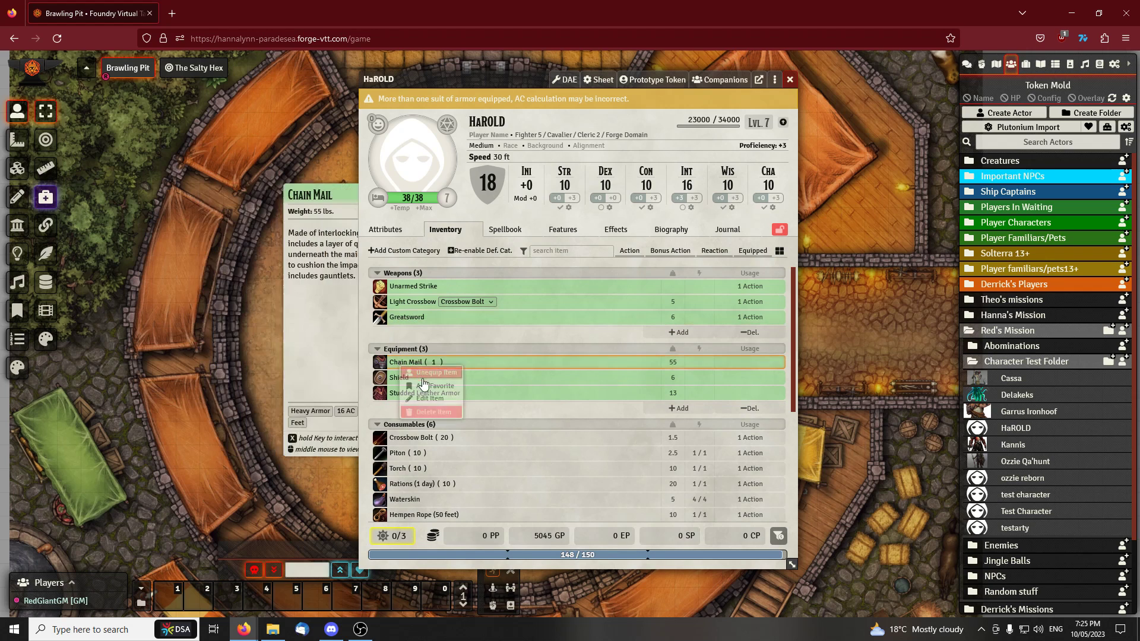
left_click(433, 412)
left_click(515, 355)
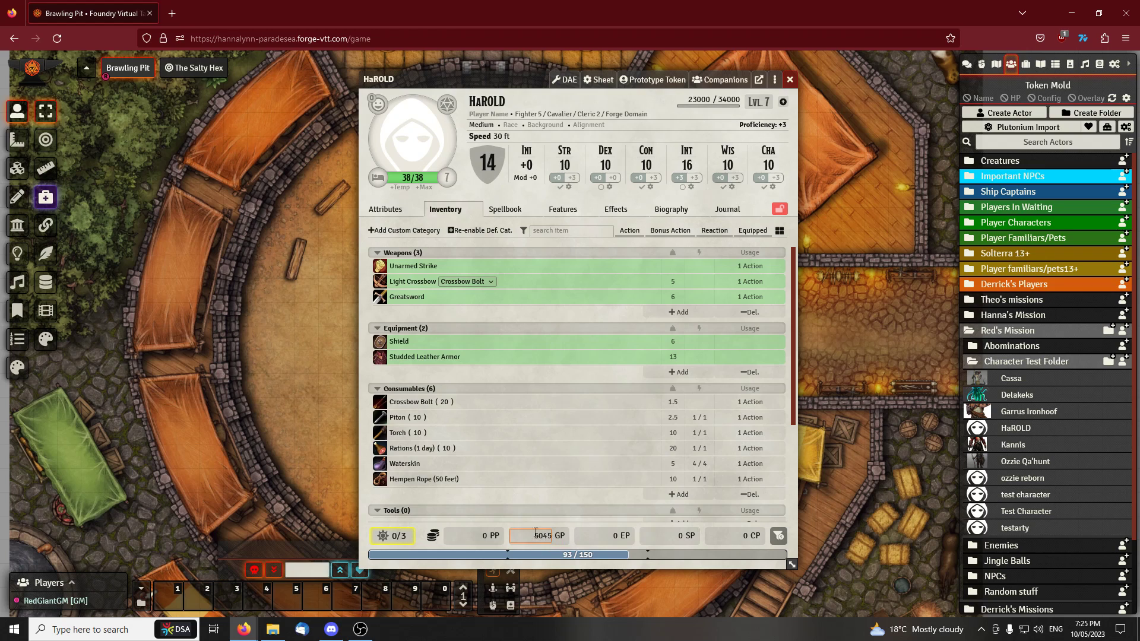
Open the Plutonium Import Wizard for HaROLD and arrange it in front of the character sheet
left_click_drag(502, 75, 473, 72)
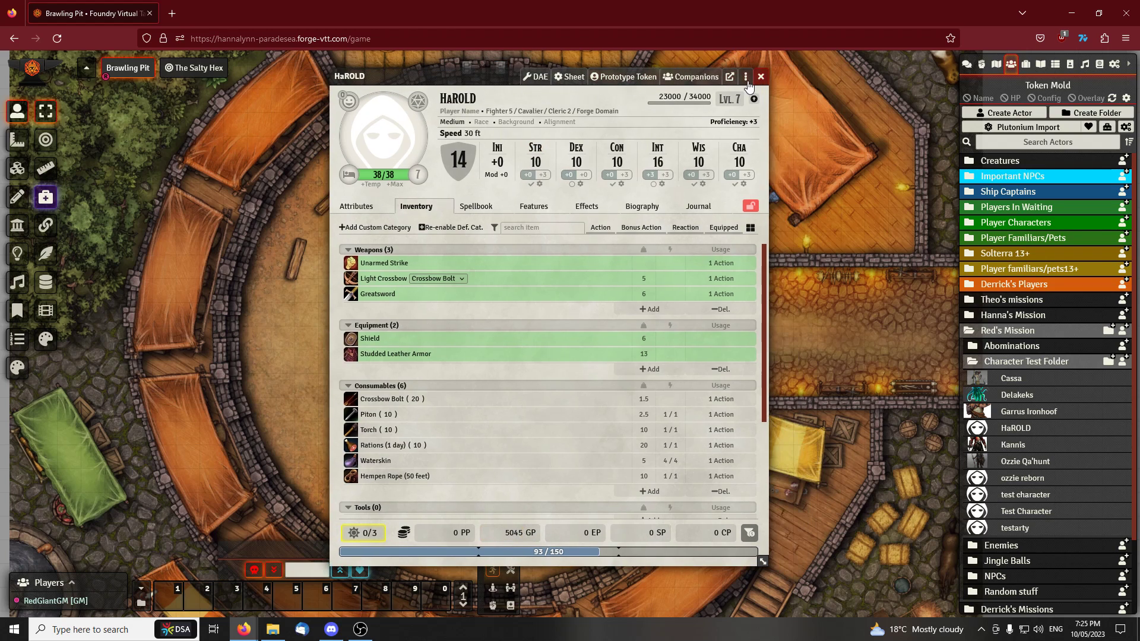
left_click(747, 83)
left_click(746, 82)
left_click(745, 82)
left_click(768, 84)
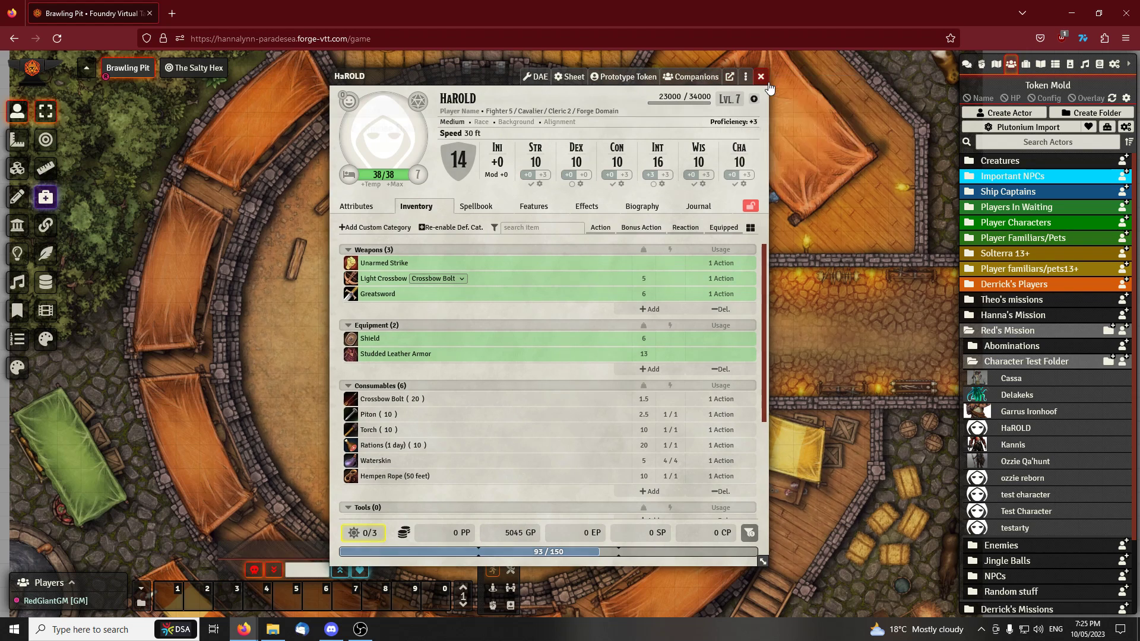
left_click_drag(535, 105, 610, 66)
mouse_move(400, 112)
left_mouse_down()
mouse_move(436, 121)
mouse_move(416, 123)
left_mouse_up()
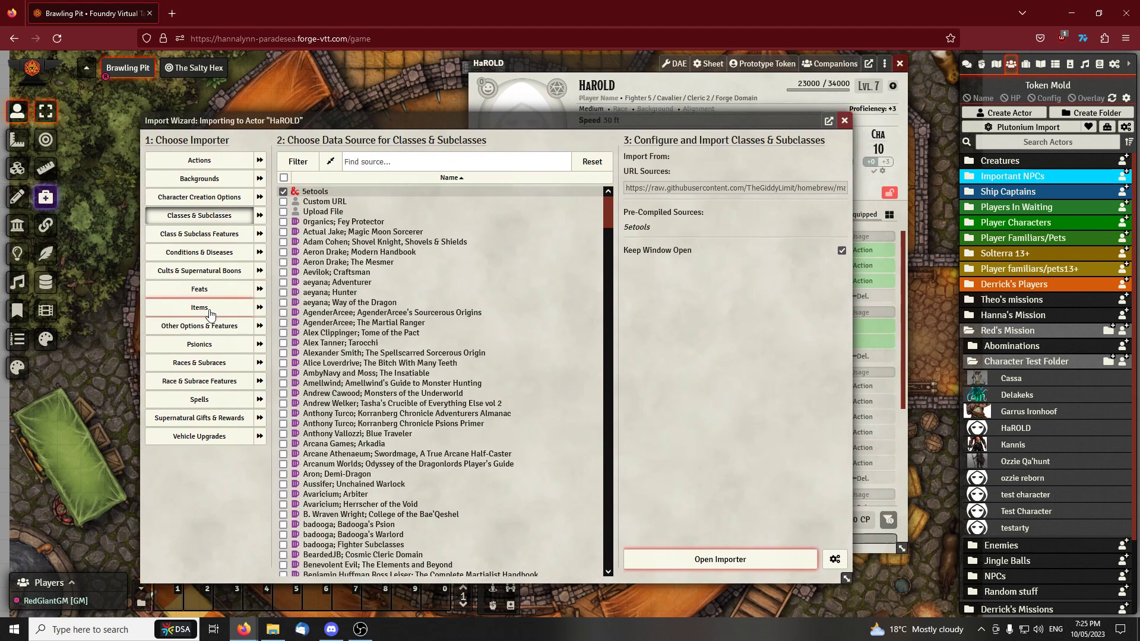
Import the +1 Battleaxe into HaROLD's inventory with the Items importer, using 5etools as the source
left_click(210, 309)
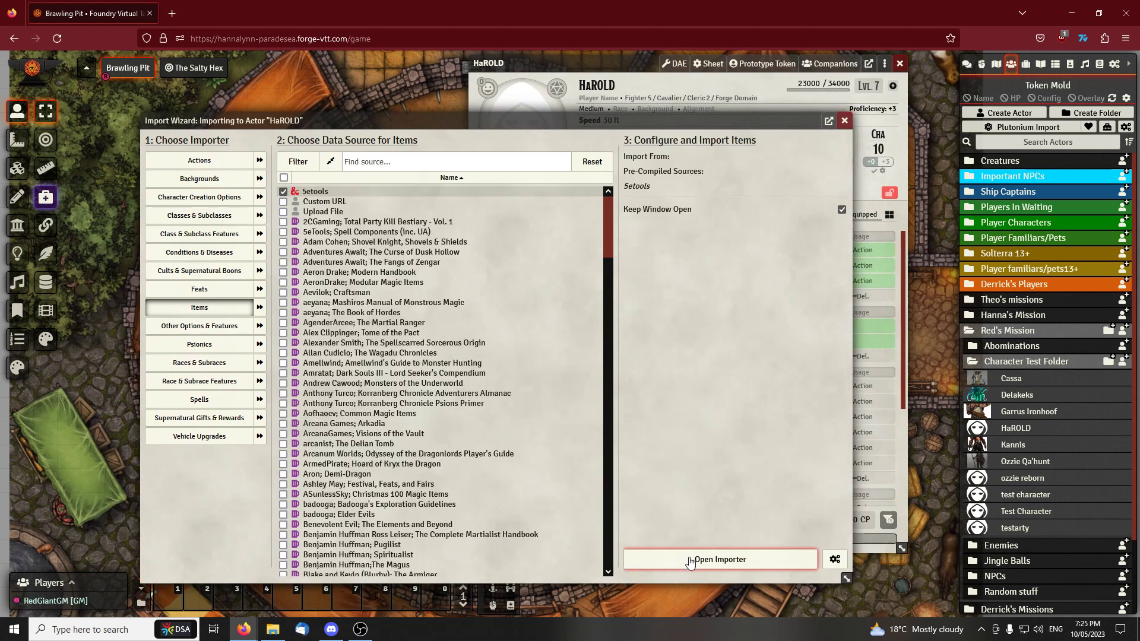
left_click(690, 554)
left_click_drag(537, 58, 571, 59)
left_click_drag(429, 108, 257, 132)
left_click(128, 259)
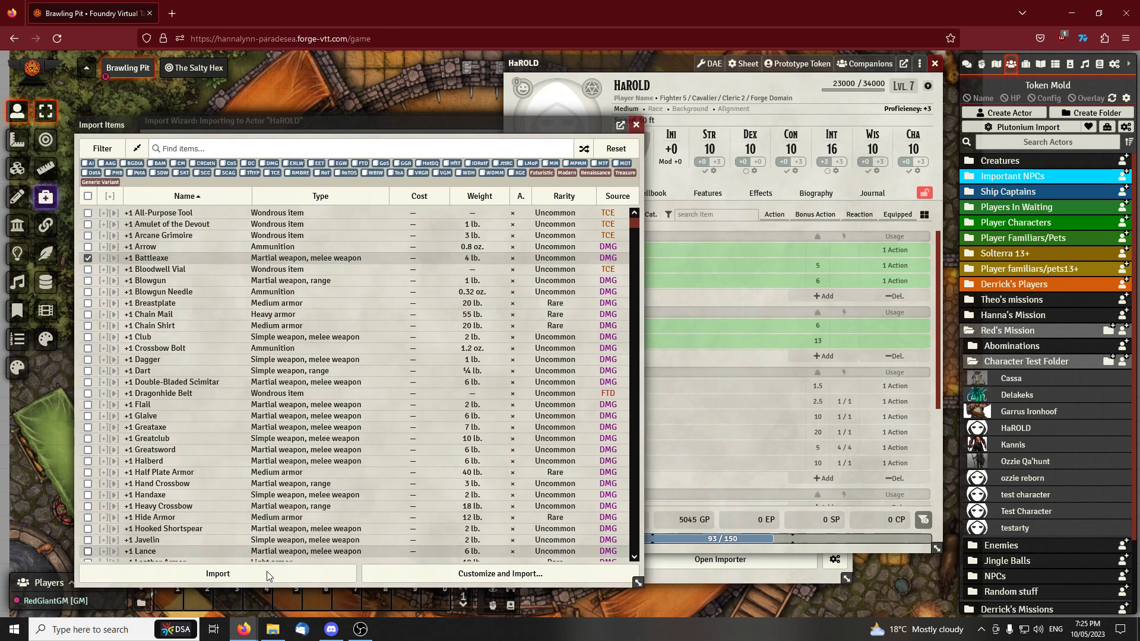
left_click(264, 576)
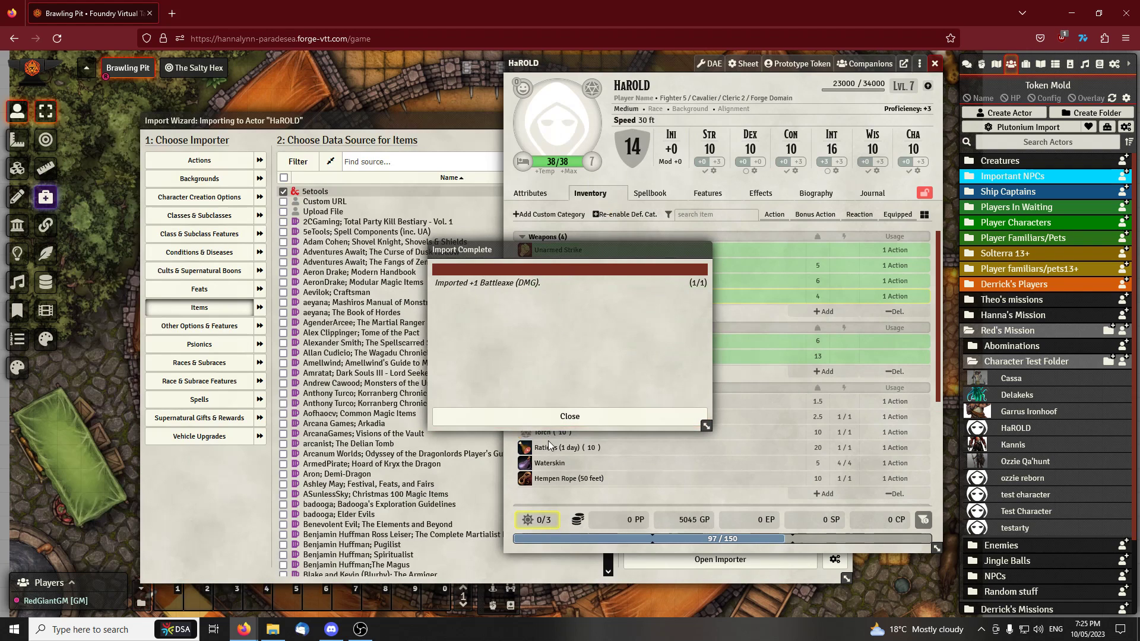
left_click(537, 416)
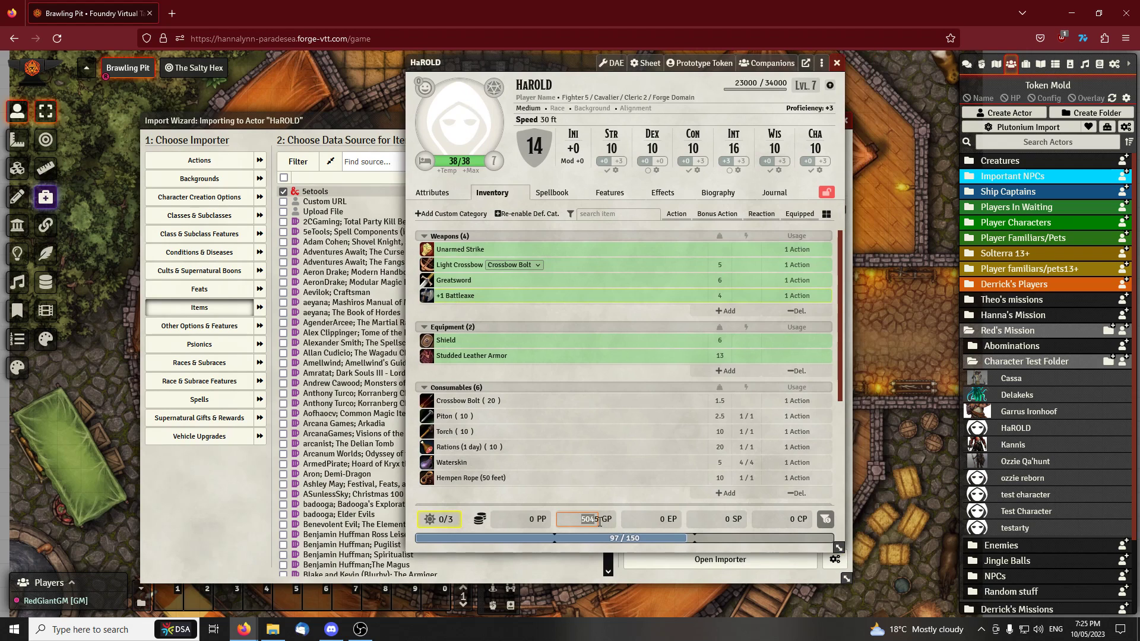
left_click(820, 63)
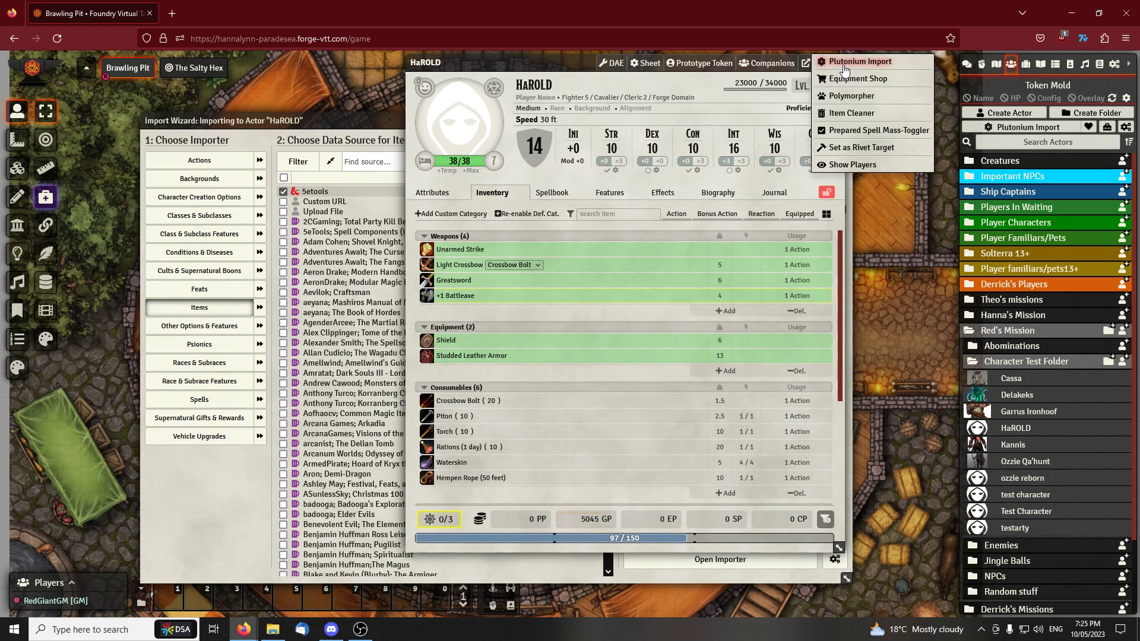
left_click(867, 76)
left_click(918, 110)
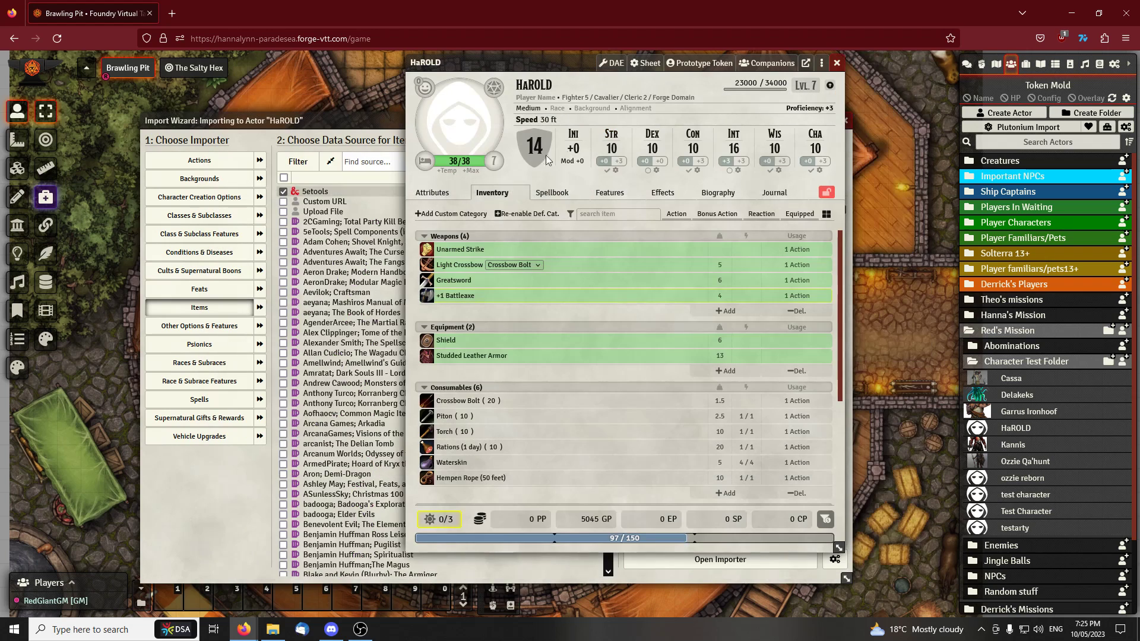
left_click(584, 519)
left_click(604, 508)
Reposition HaROLD's sheet and bring the Import Wizard back in front of it
left_click_drag(554, 65, 466, 77)
left_click_drag(273, 126, 288, 129)
left_click_drag(475, 73, 492, 72)
left_click_drag(267, 123, 242, 125)
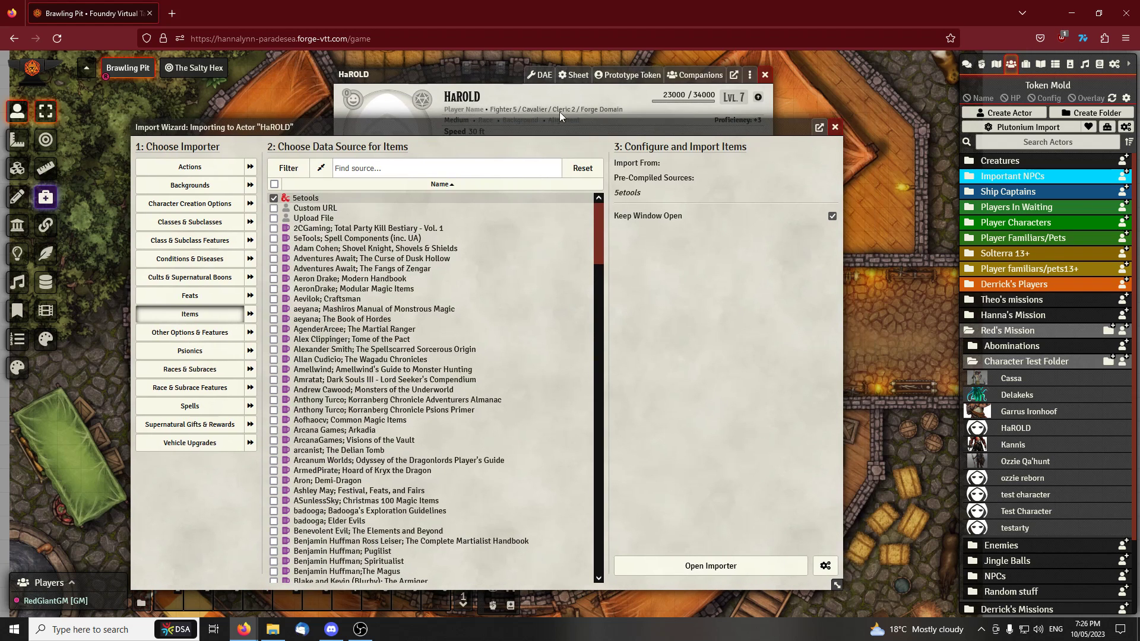
Close the Import Wizard and HaROLD's character sheet to clear the scene
left_click(835, 127)
left_click_drag(498, 78, 484, 81)
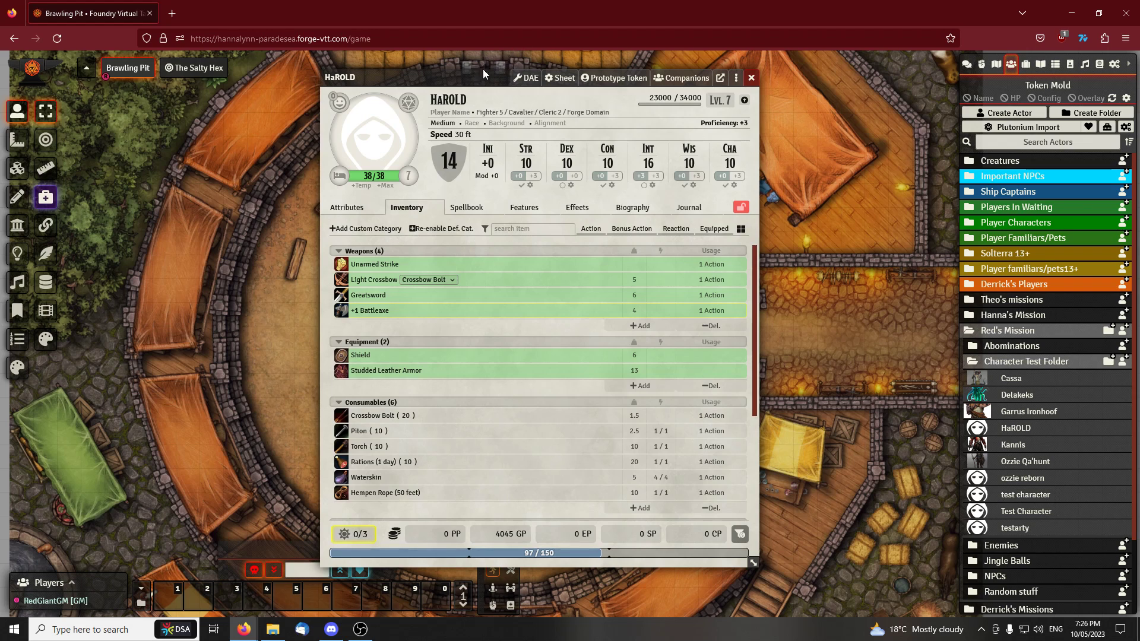
left_click_drag(486, 73, 476, 73)
left_click(742, 78)
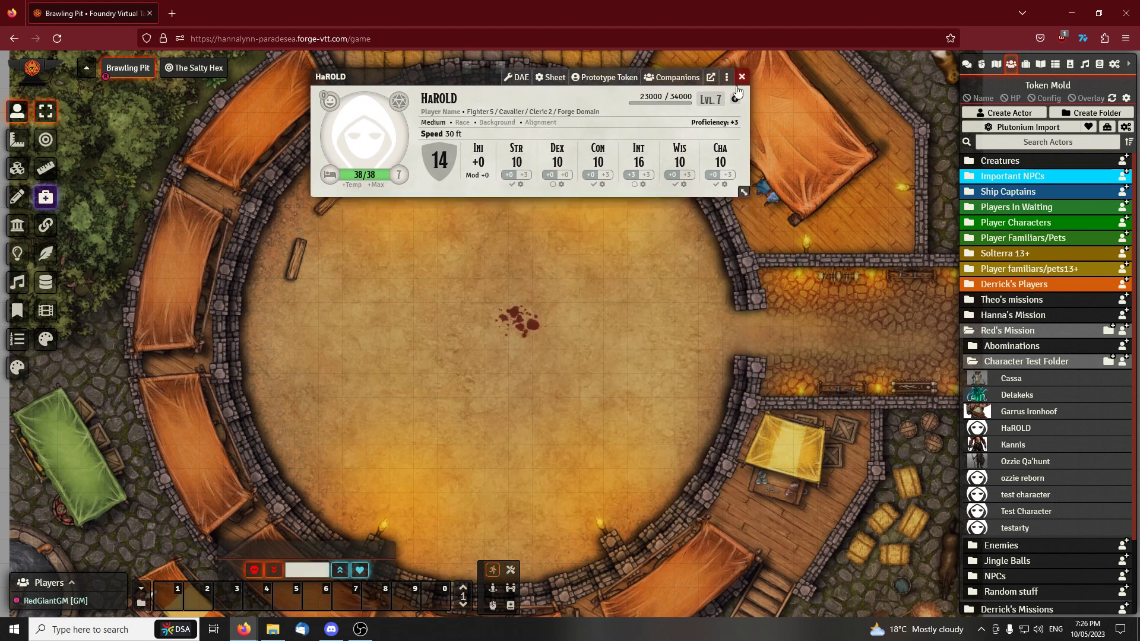
left_click_drag(632, 290, 611, 276)
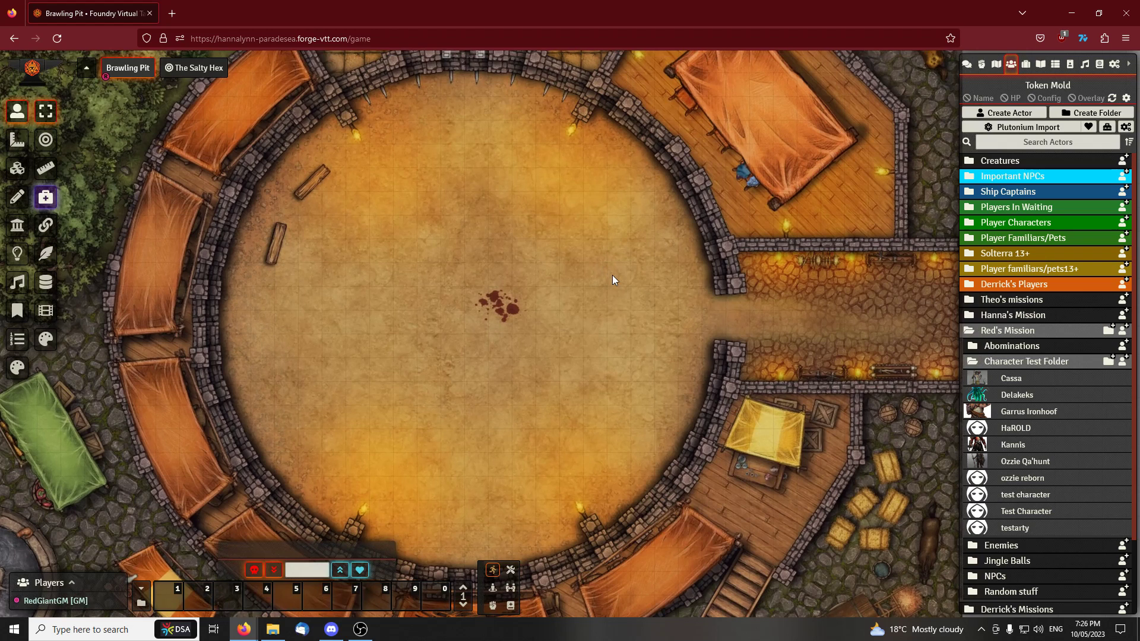
Collapse the Character Test Folder and the Red's Mission folder in the actor directory
left_click(985, 363)
left_click(1008, 334)
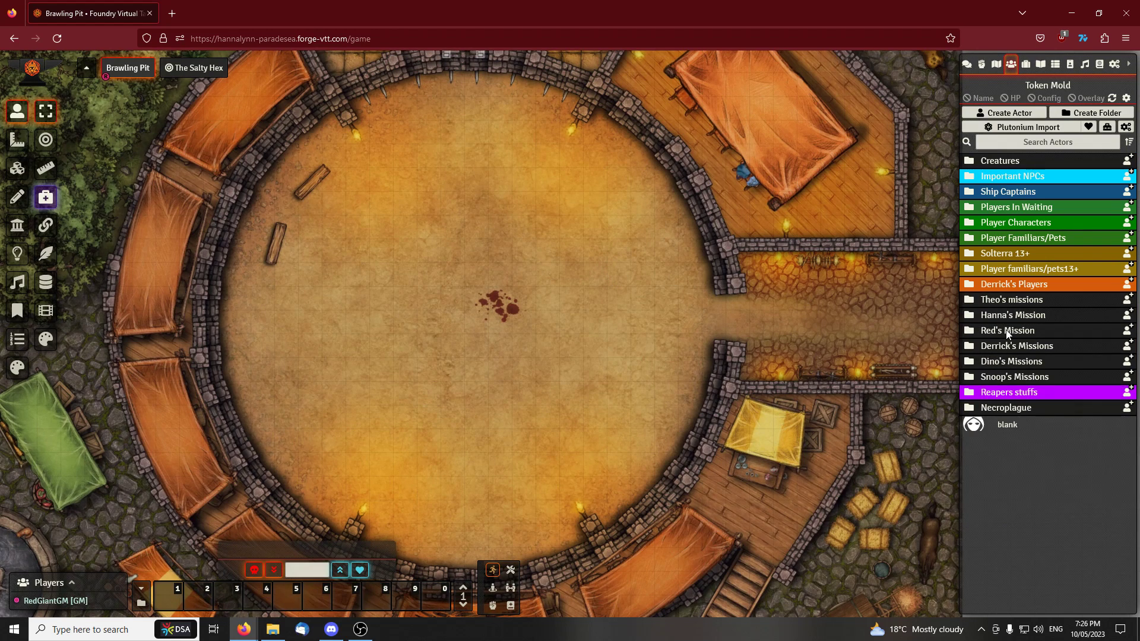
left_click_drag(683, 297, 612, 294)
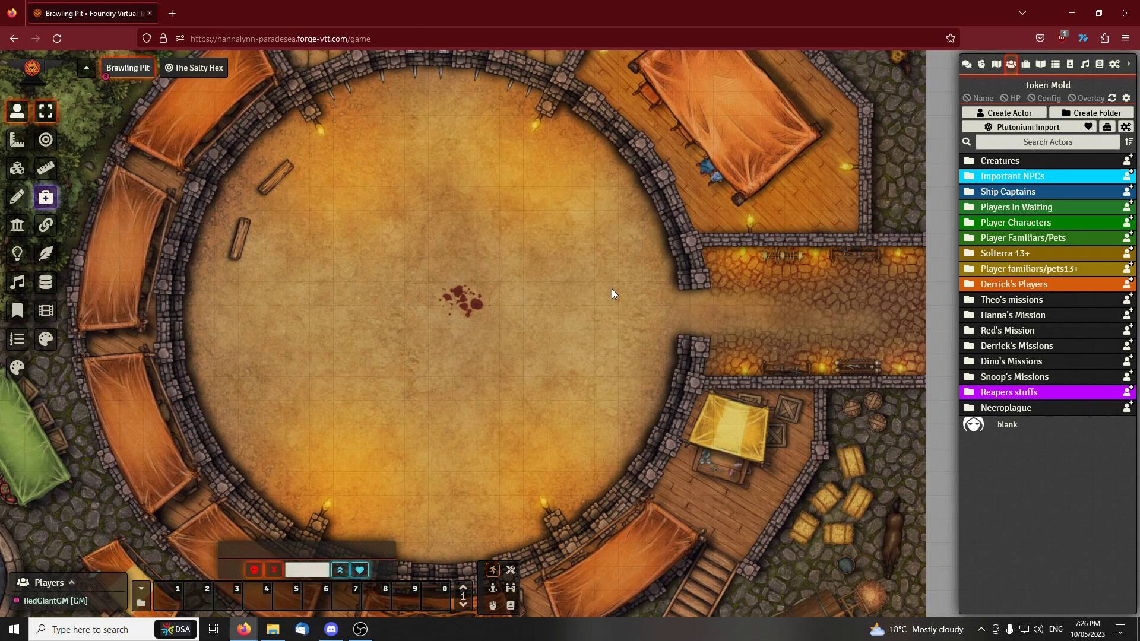
key("alt+Tab")
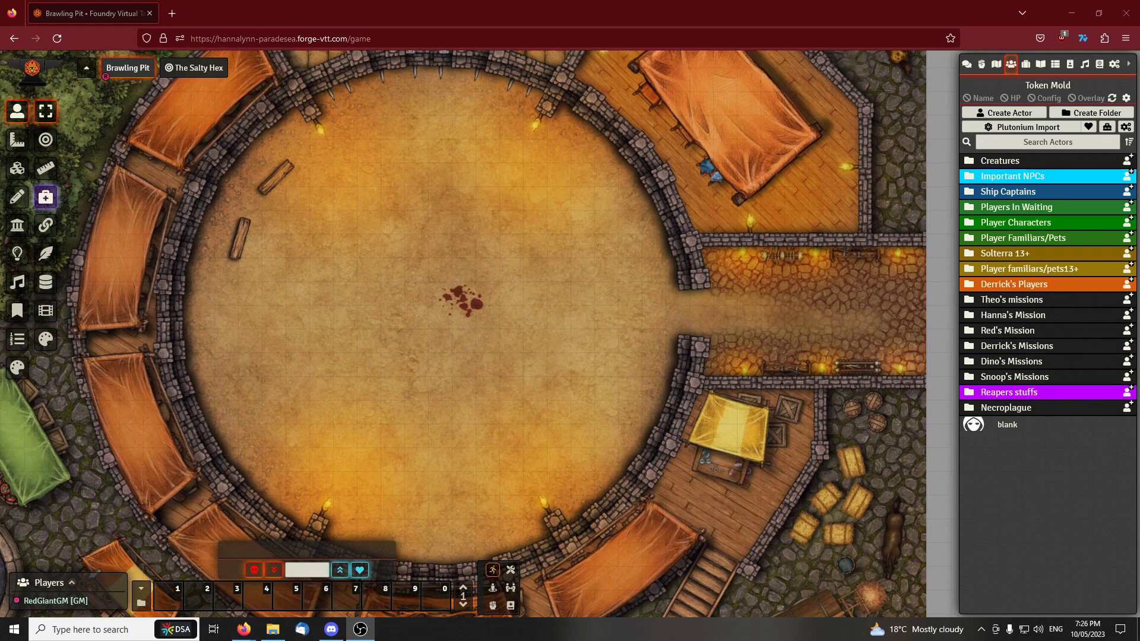
key("alt+Tab")
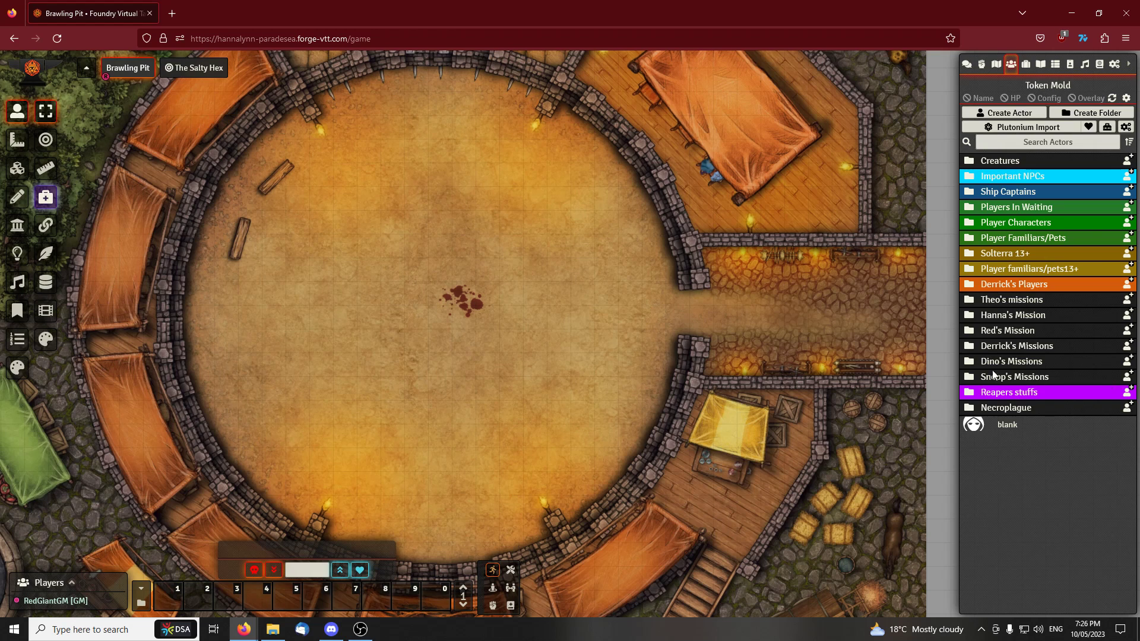
Expand the Player Characters folder and place tokens for Guardian, Lilly, Rizzrack and Tix in the Brawling Pit arena
left_click(1028, 224)
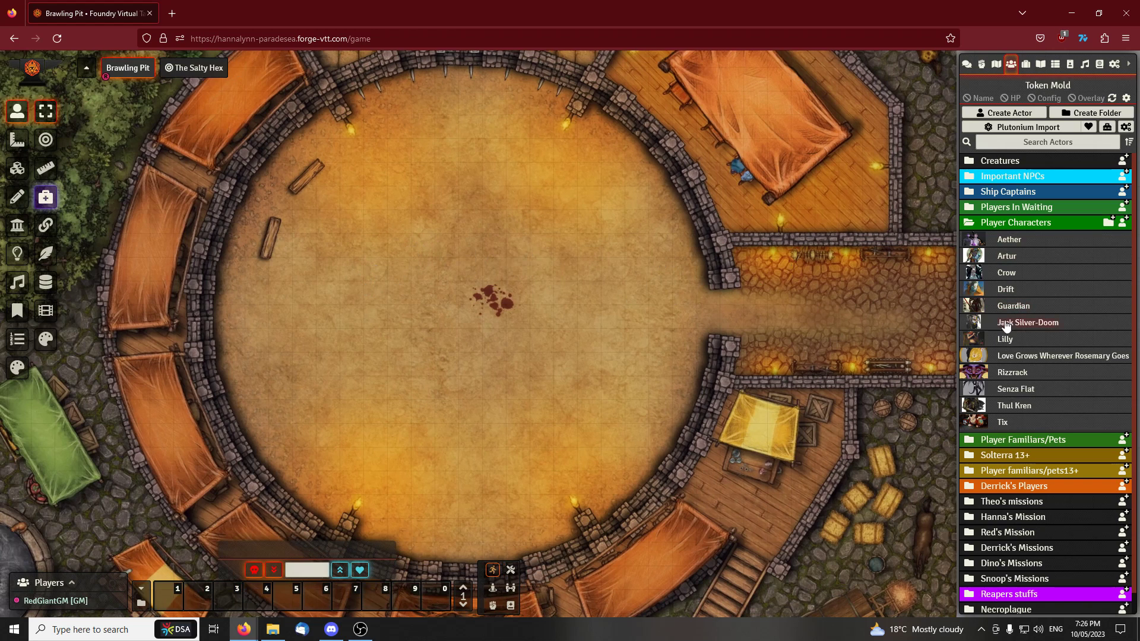
left_click_drag(1023, 380, 572, 301)
scroll(613, 334, "up", 2)
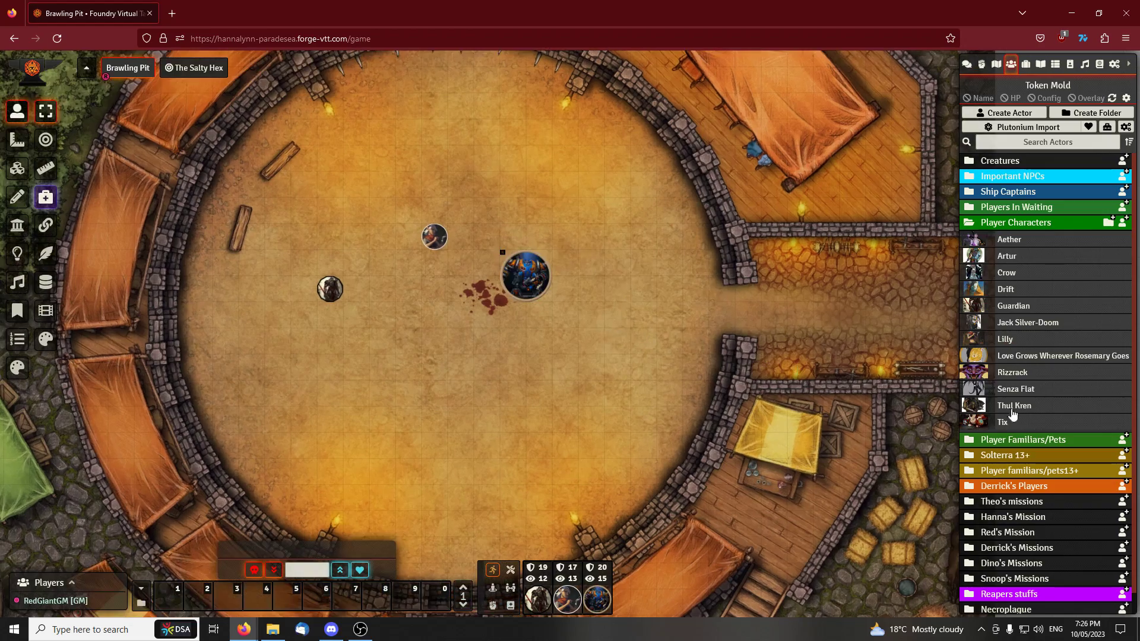
scroll(1000, 421, "down", 2)
left_click_drag(957, 403, 482, 337)
scroll(548, 369, "up", 4)
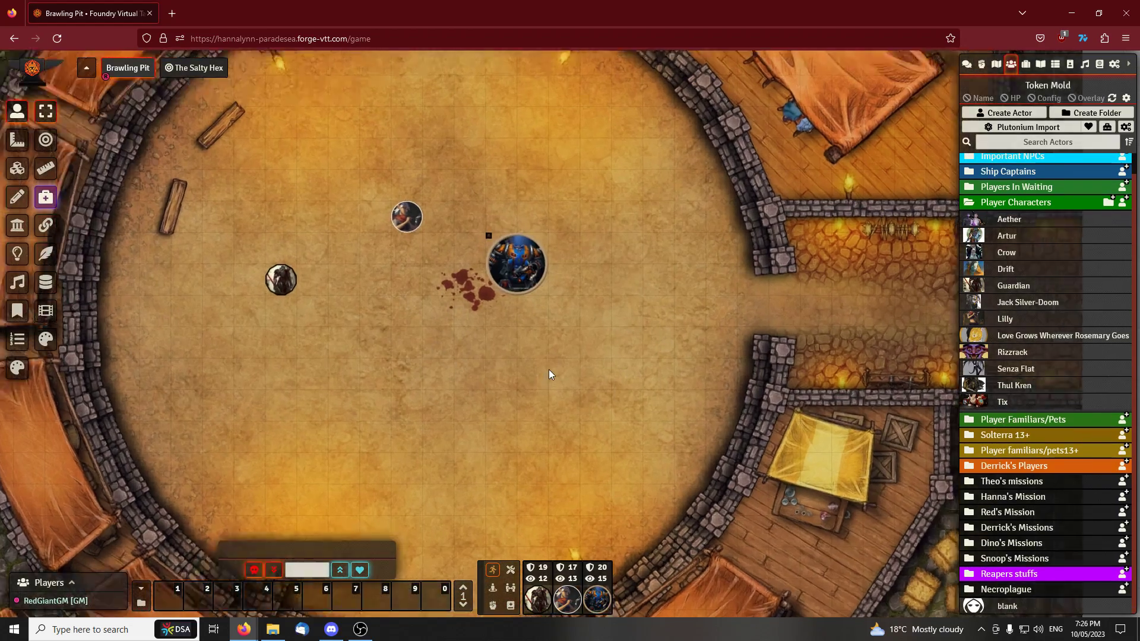
scroll(550, 340, "down", 5)
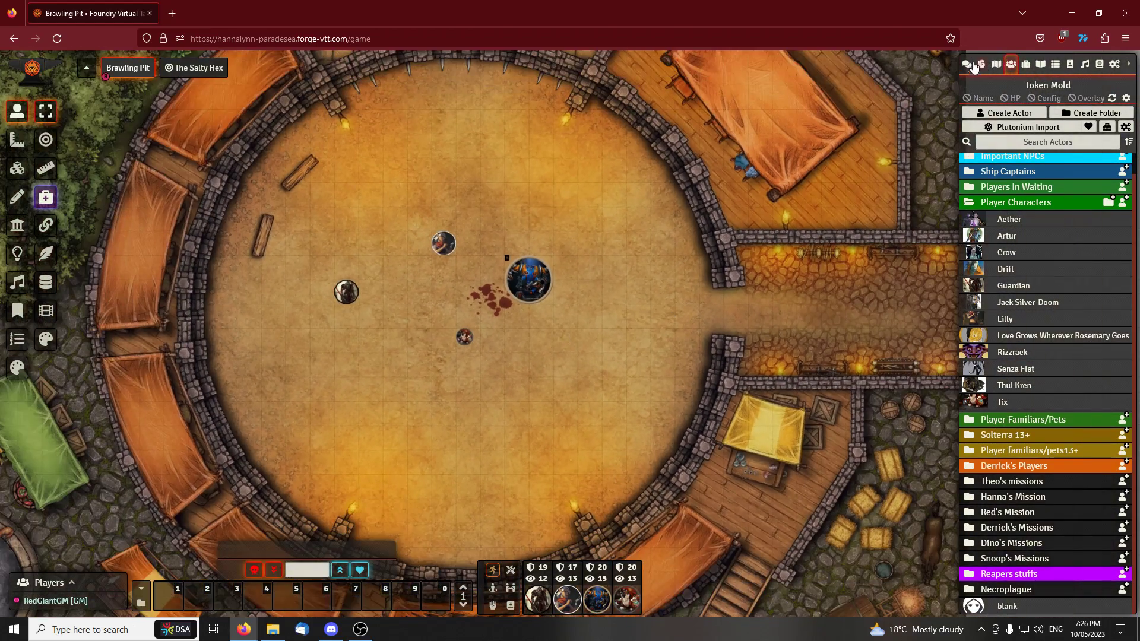
scroll(525, 231, "up", 4)
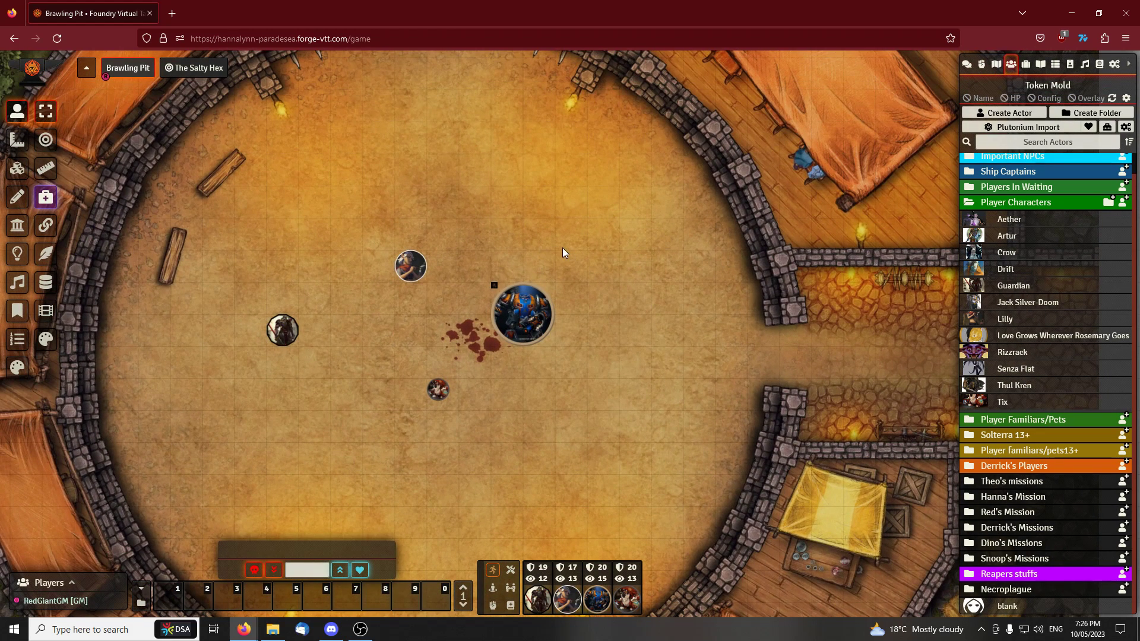
Select all four tokens in the arena and add them to the combat encounter
left_click(521, 315)
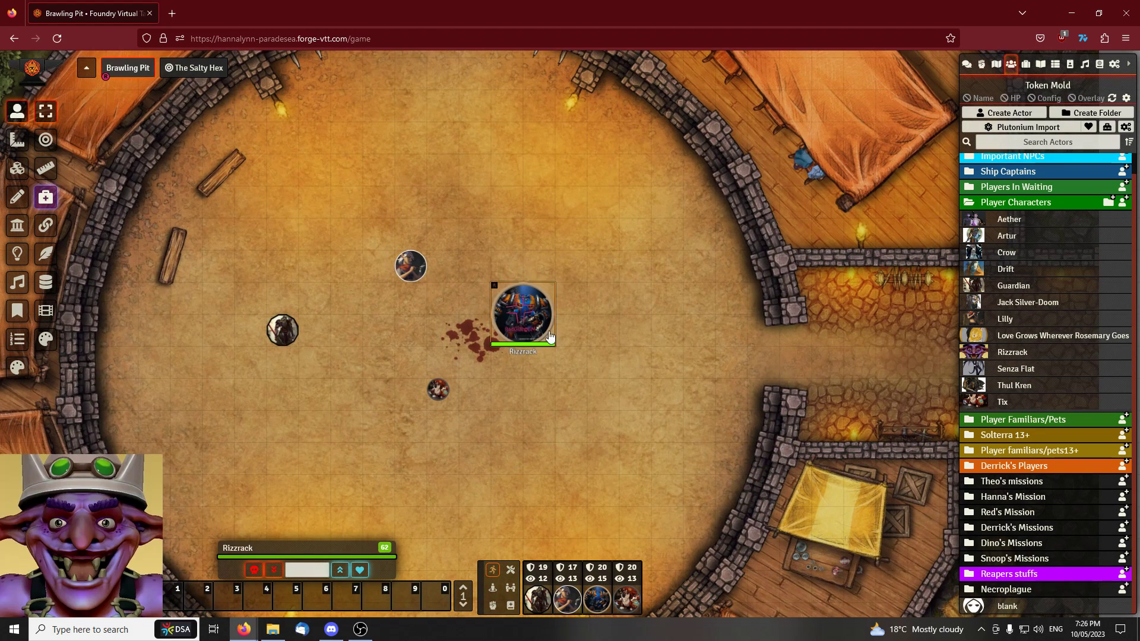
key("alt+Tab")
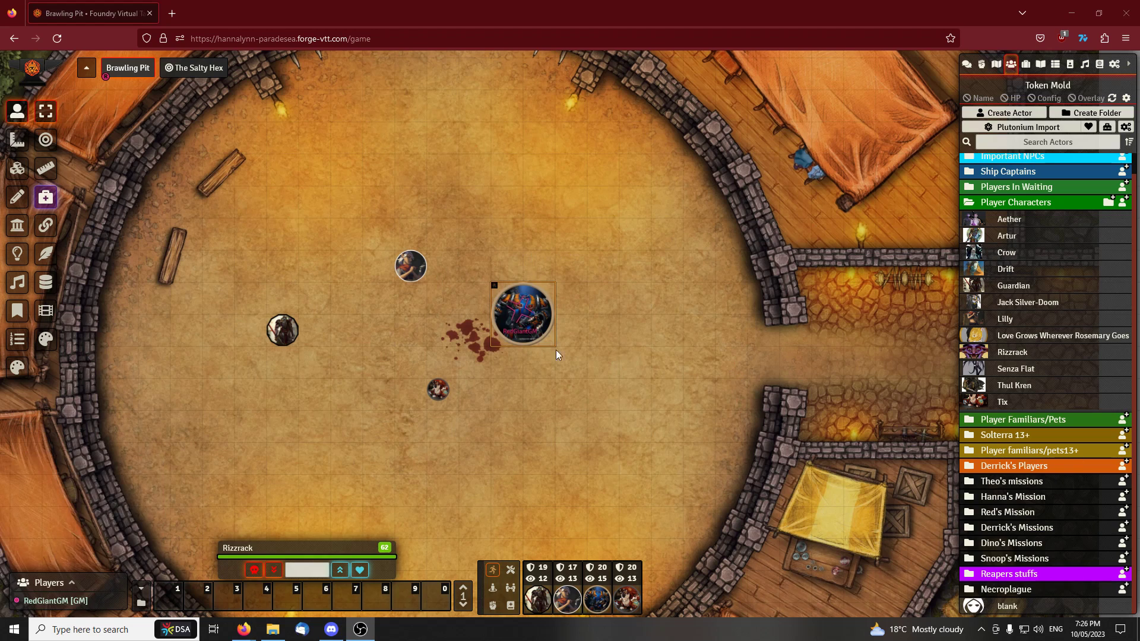
left_click_drag(534, 239, 546, 222)
left_click_drag(222, 221, 564, 392)
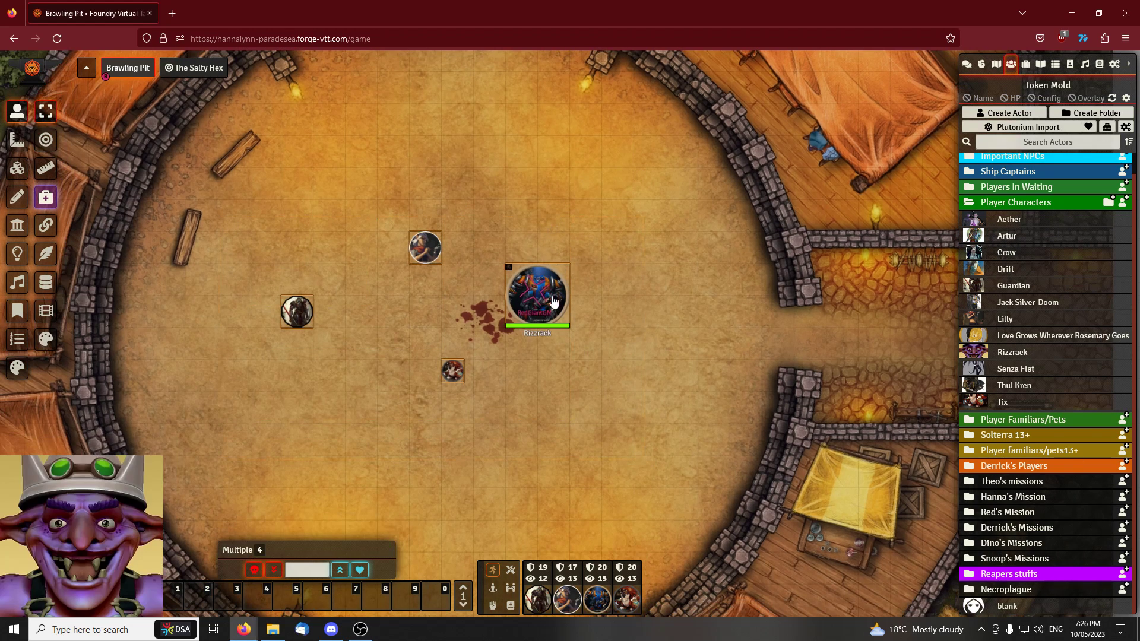
right_click(555, 306)
left_click(582, 318)
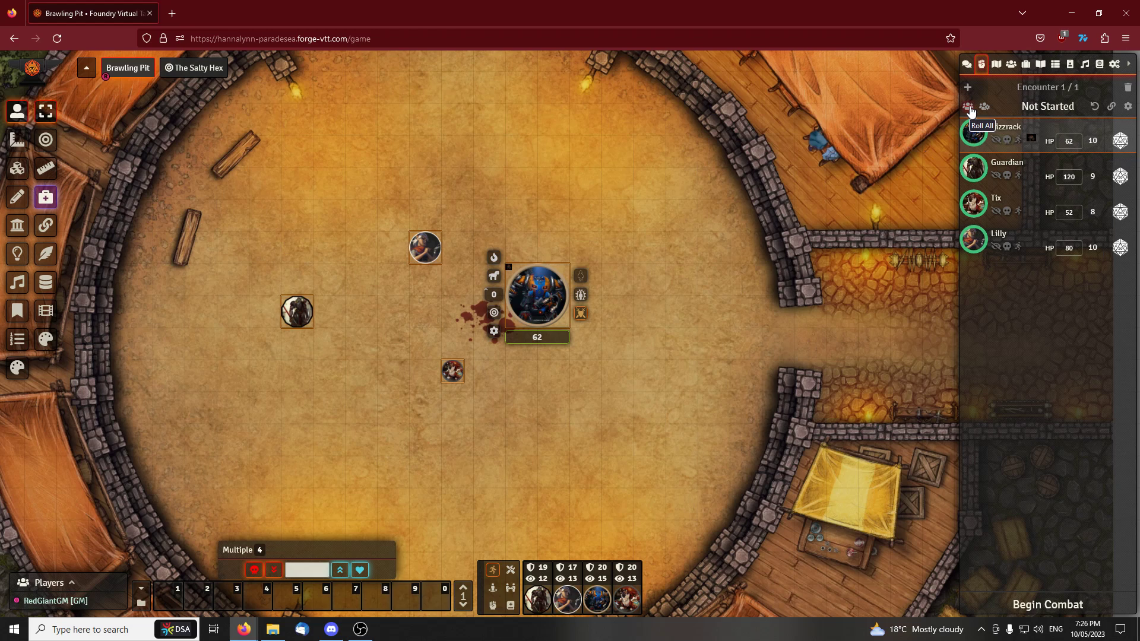
Roll initiative for all combatants and begin combat with Guardian moved below Rizzrack in the turn order
left_click(969, 107)
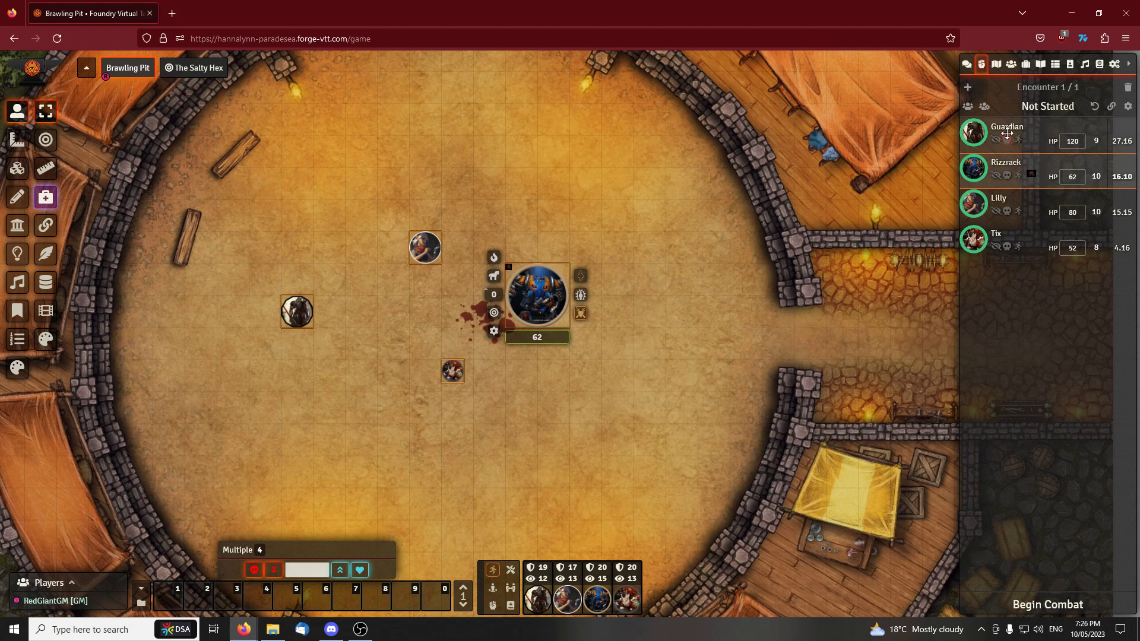
left_click_drag(1010, 181, 1012, 183)
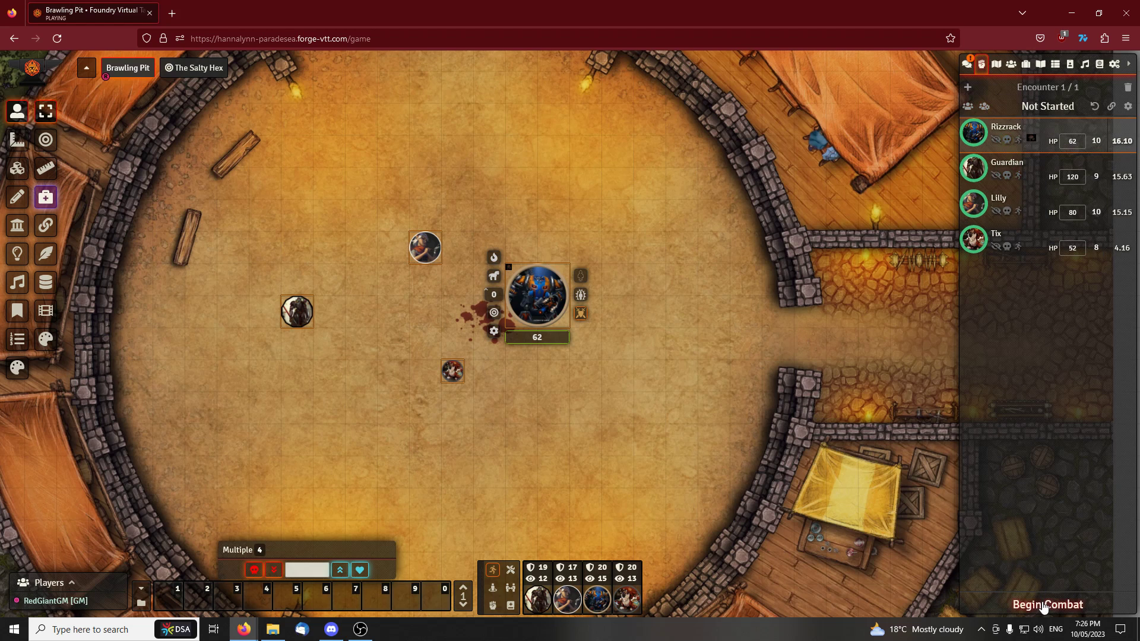
left_click(1043, 605)
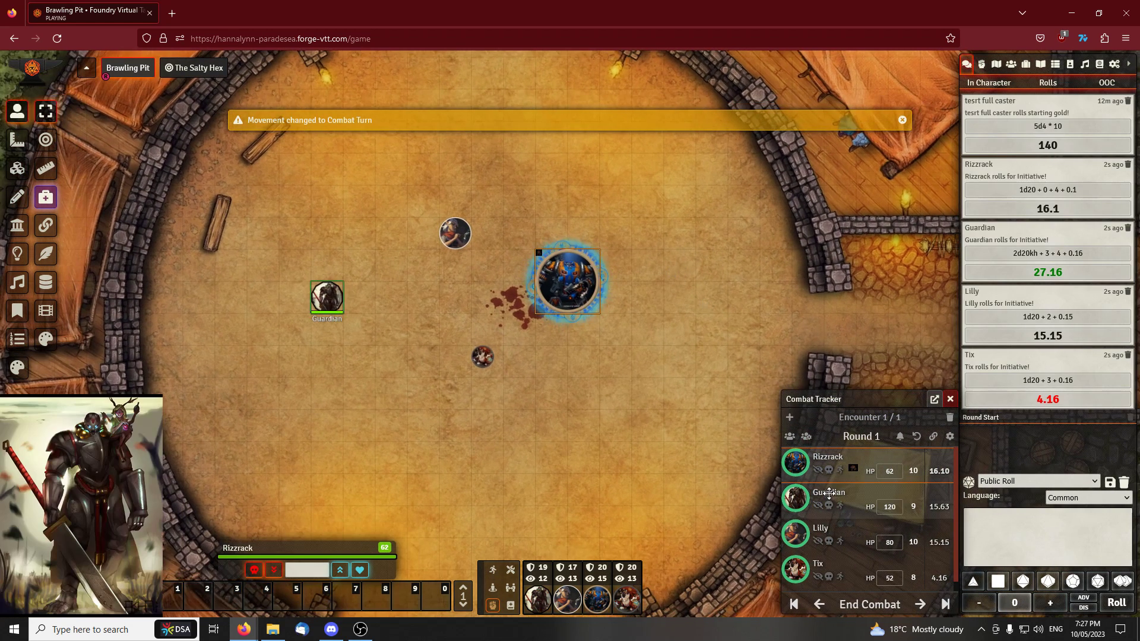
Move Rizzrack below Guardian in the turn order and step back to Guardian's turn
mouse_move(830, 497)
left_mouse_down()
mouse_move(811, 462)
mouse_move(821, 453)
mouse_move(824, 480)
left_mouse_up()
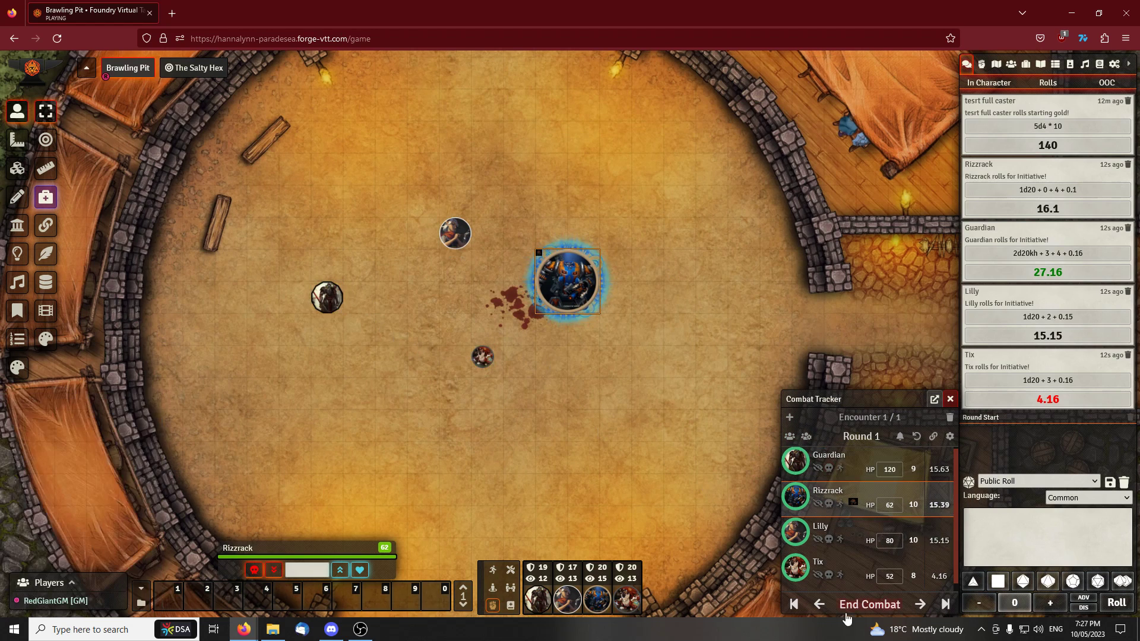
left_click(818, 604)
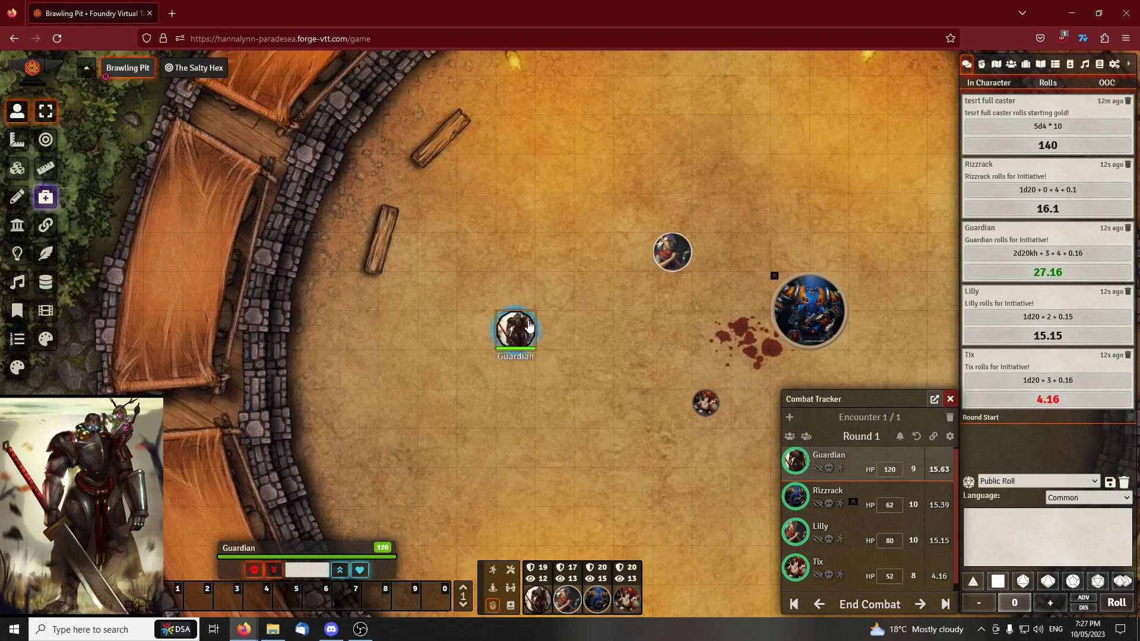
Open the Guardian token's character sheet and check its walking speed
scroll(555, 365, "up", 3)
scroll(555, 366, "down", 7)
mouse_move(554, 366)
left_mouse_down()
mouse_move(525, 344)
mouse_move(380, 322)
left_mouse_up()
scroll(525, 343, "up", 3)
scroll(525, 343, "up", 3)
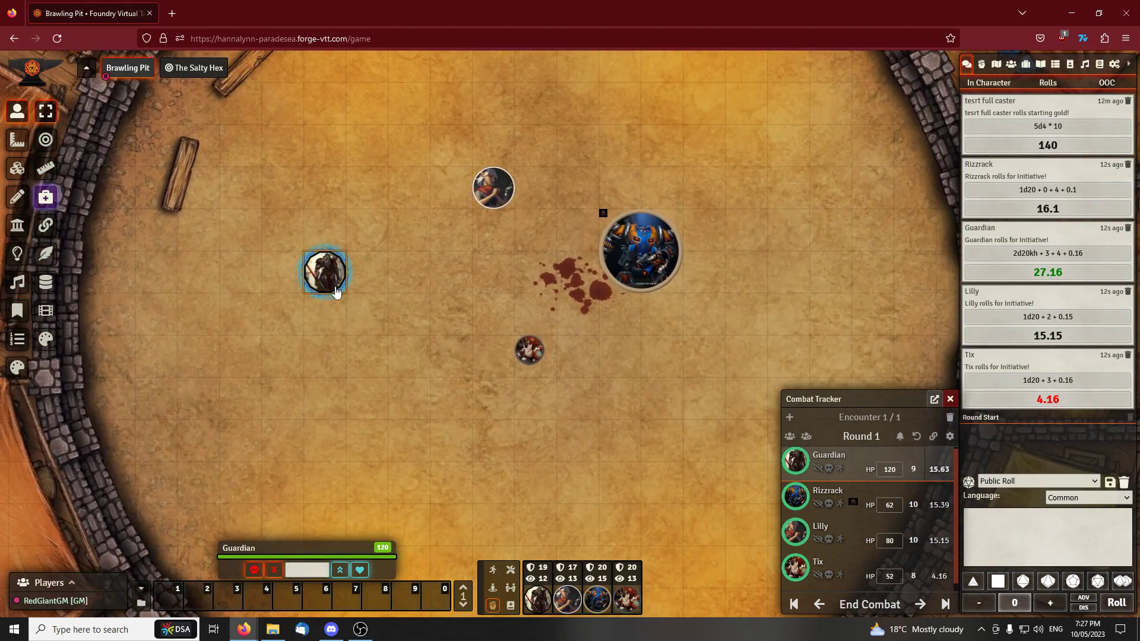
double_click(325, 276)
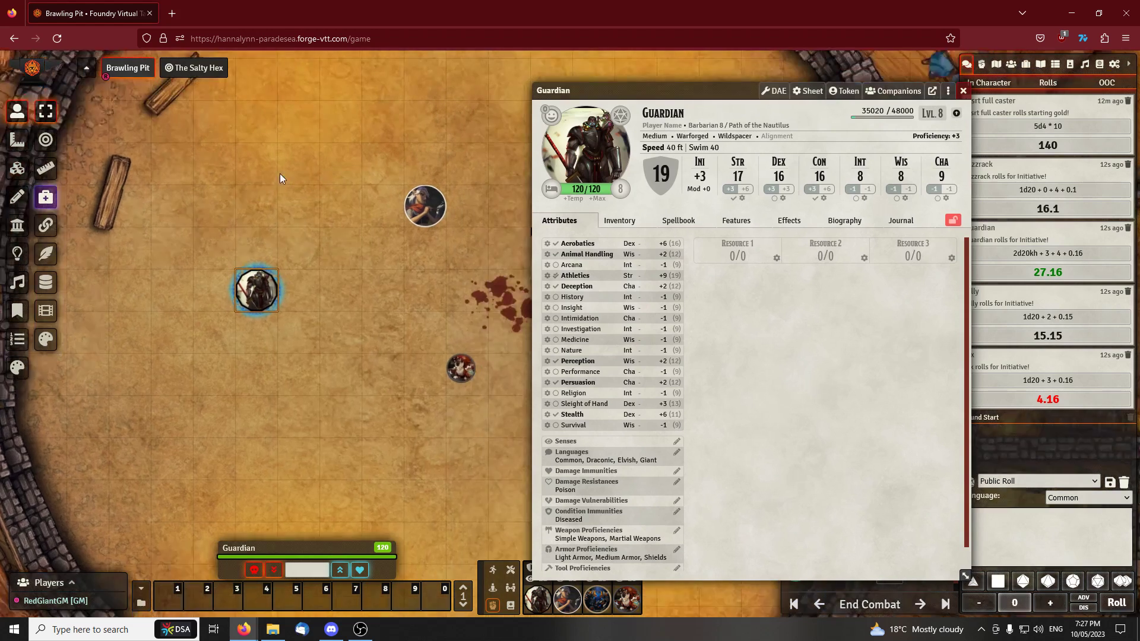
left_click_drag(313, 143, 343, 149)
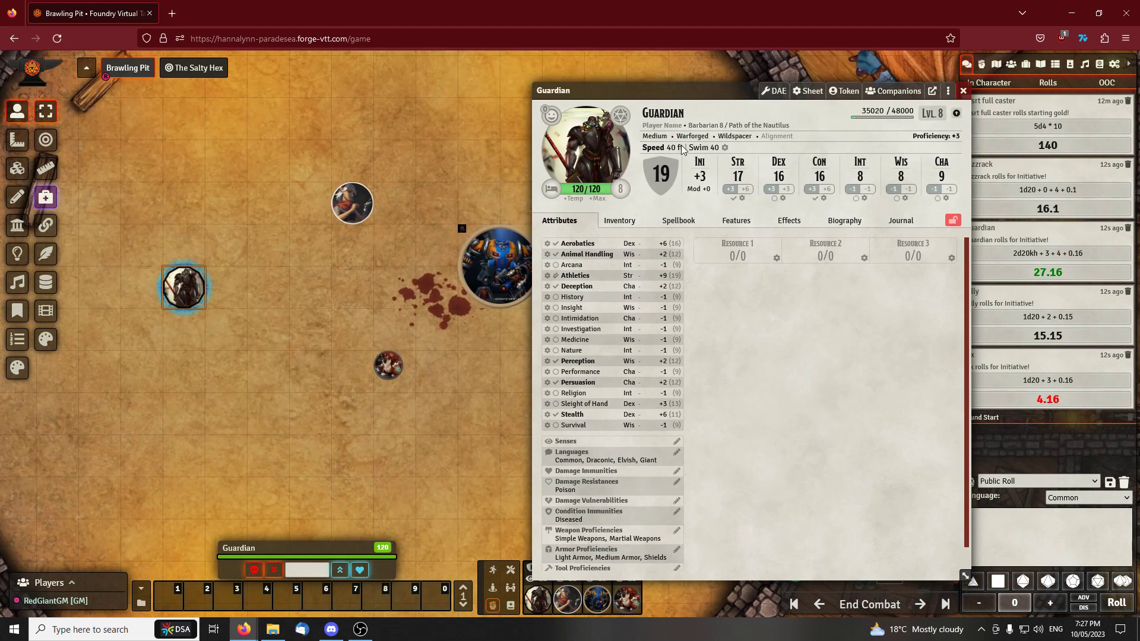
scroll(396, 305, "down", 5)
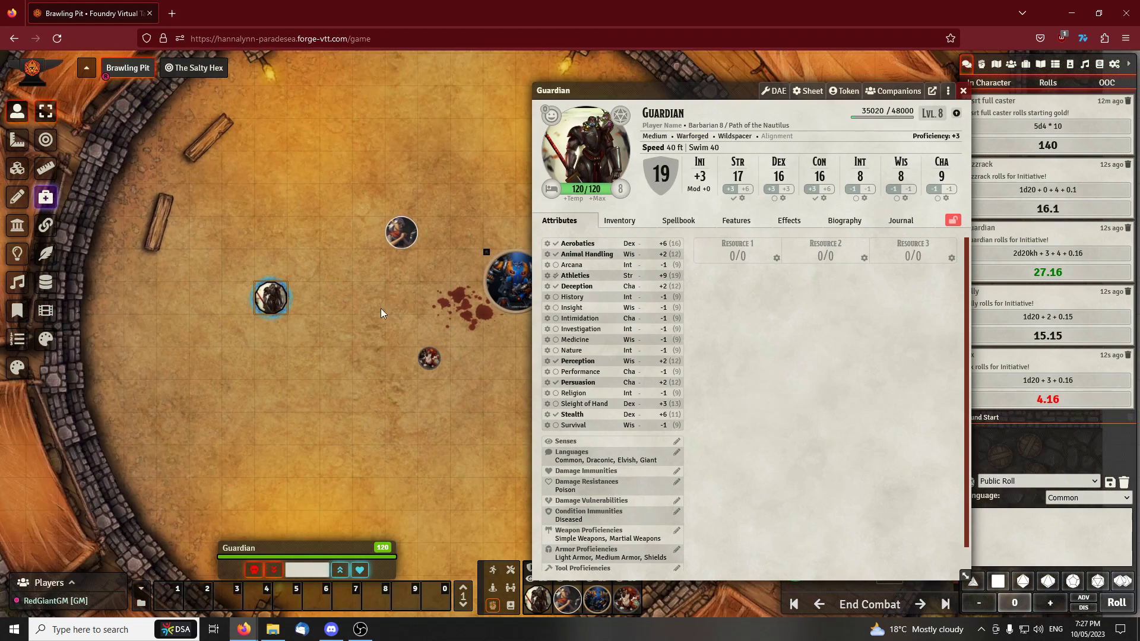
Move the Guardian token across the arena beside Rizzrack, demonstrating a short move back along the path and forward again
left_click_drag(251, 297, 433, 289)
scroll(480, 366, "up", 3)
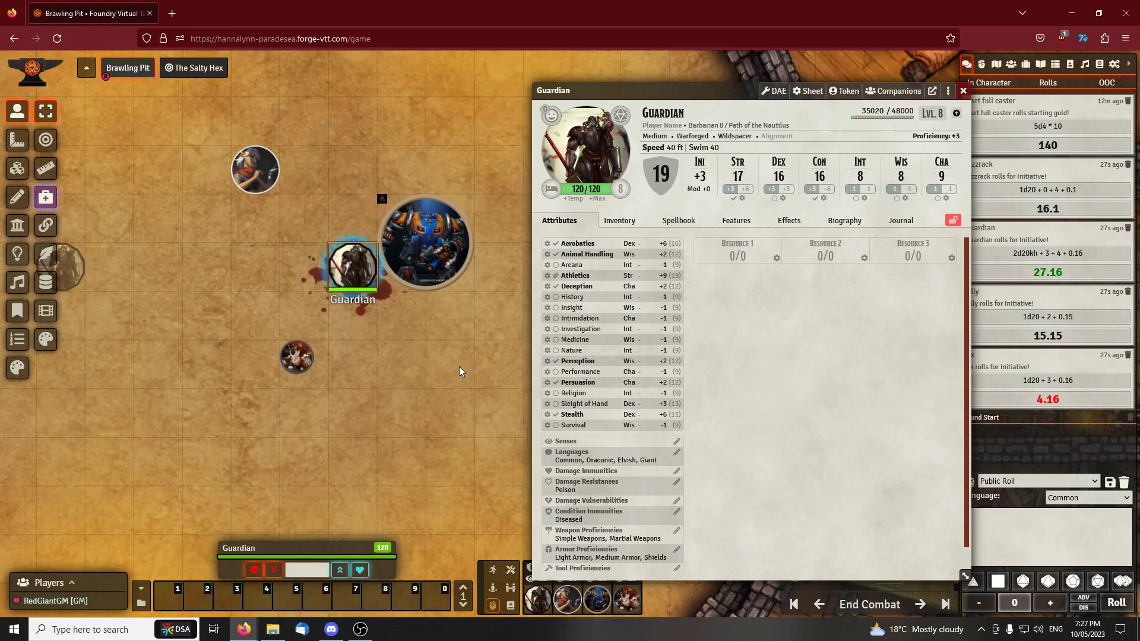
left_click_drag(344, 275, 235, 284)
scroll(248, 308, "down", 9)
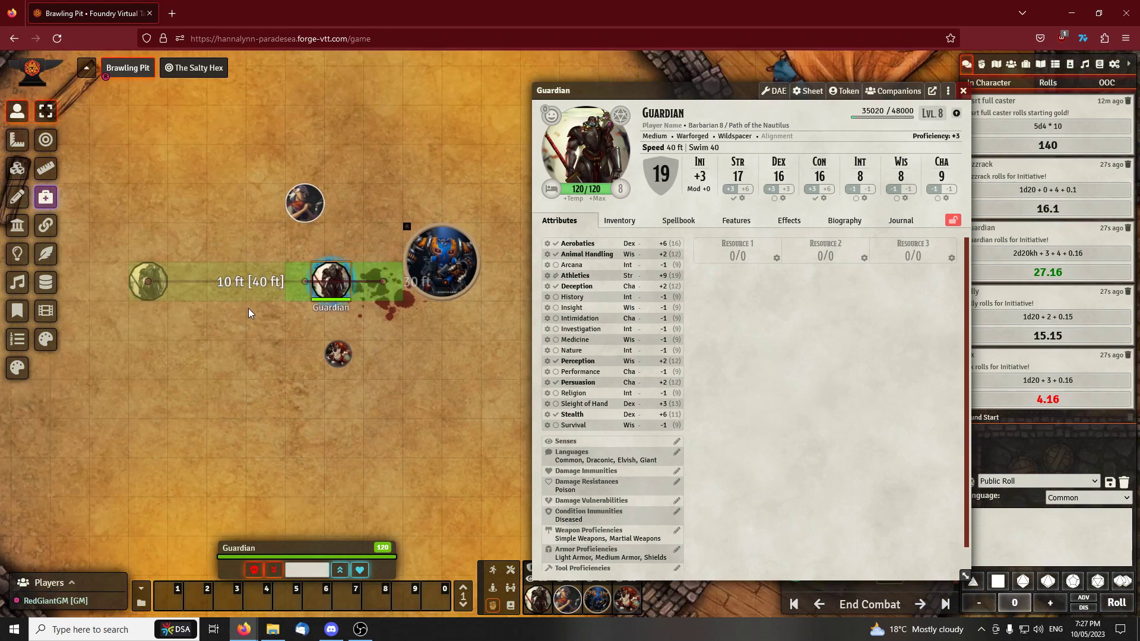
left_click_drag(337, 297, 385, 304)
scroll(315, 282, "up", 3)
left_click_drag(343, 270, 422, 268)
left_click_drag(445, 357, 407, 352)
scroll(408, 352, "up", 3)
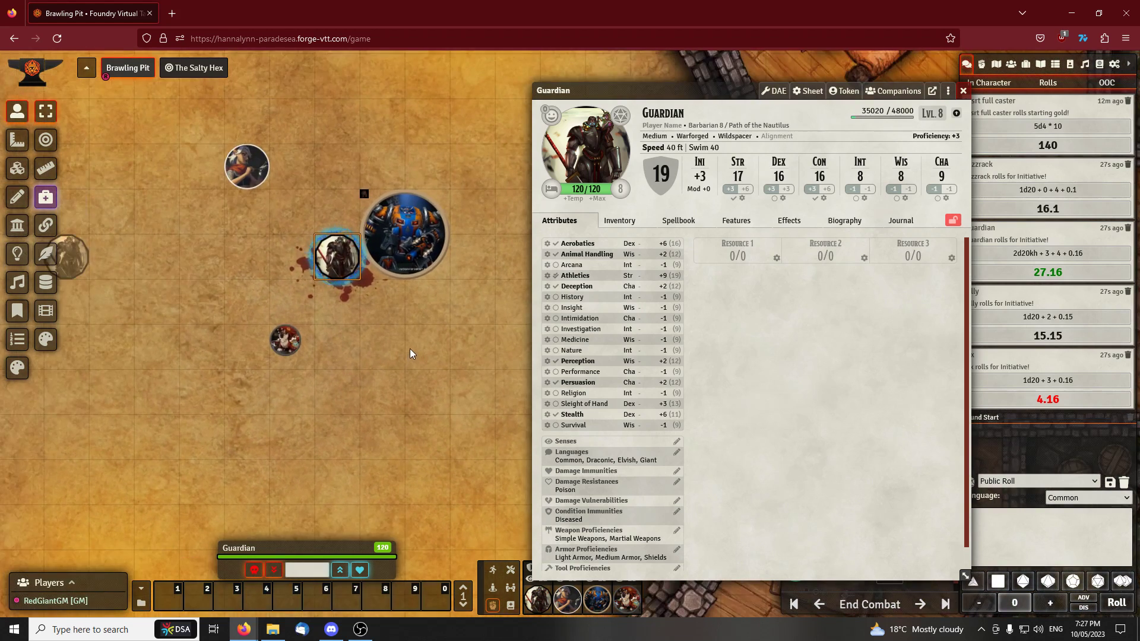
Roll Guardian's Handaxe attack from the inventory with the chat log switched to Rolls, and close the sheet
left_click(620, 221)
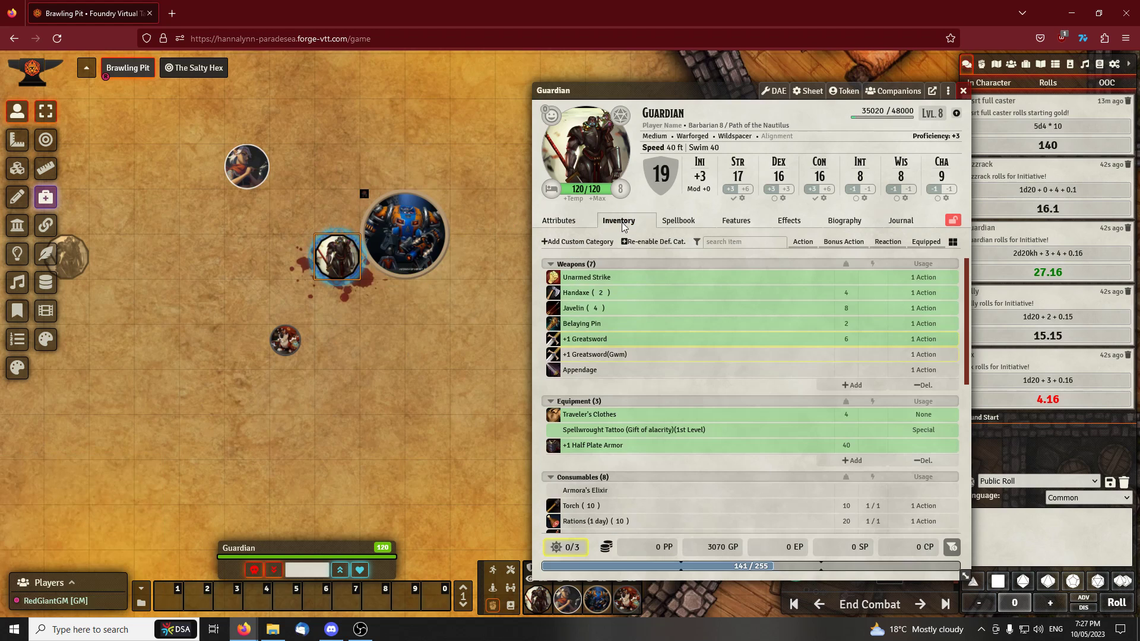
left_click(577, 294)
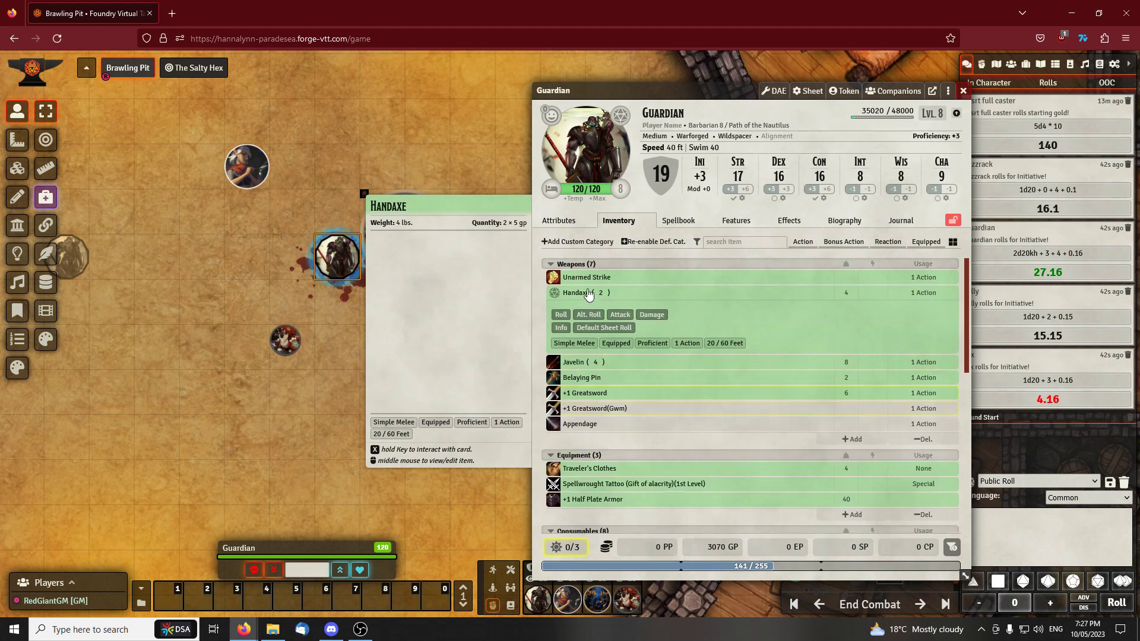
left_click(571, 294)
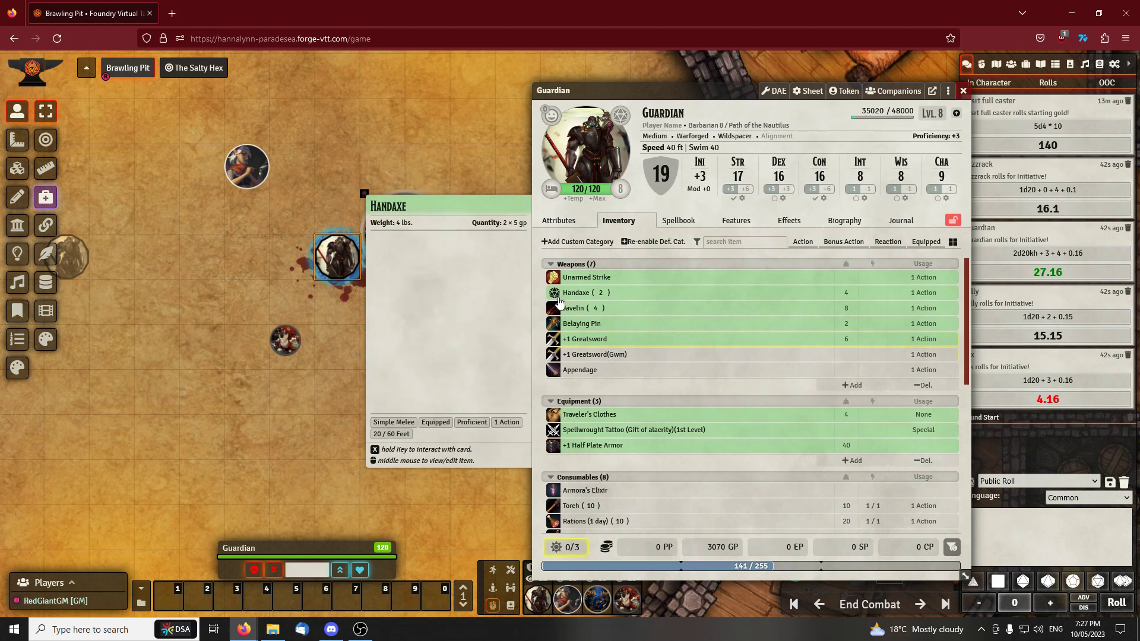
left_click_drag(638, 92, 574, 78)
left_click(1049, 85)
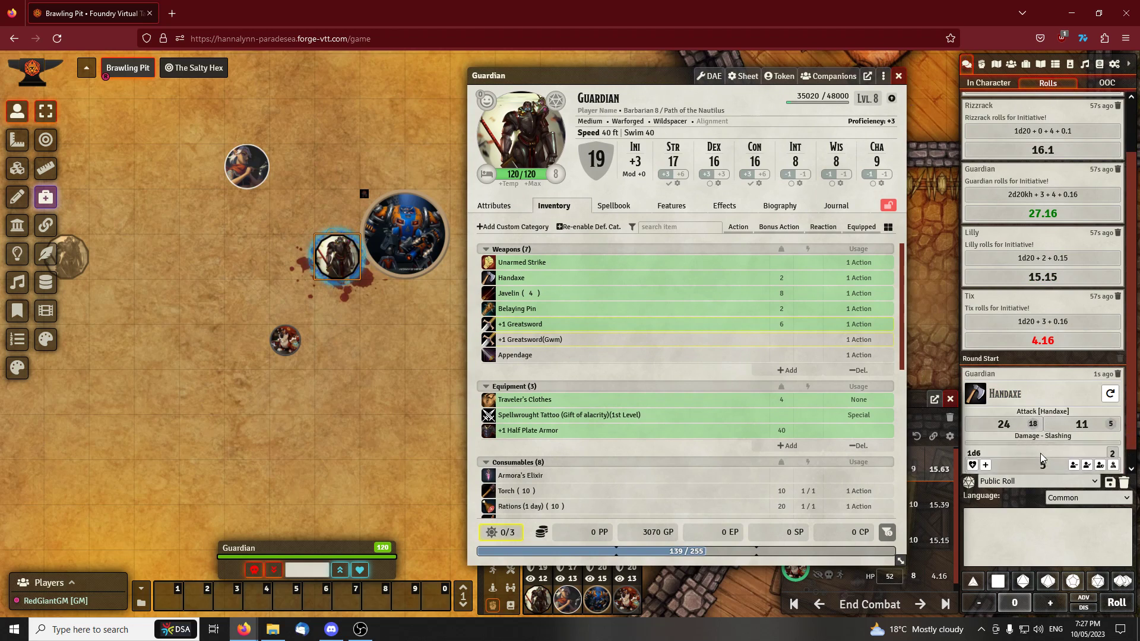
left_click(899, 76)
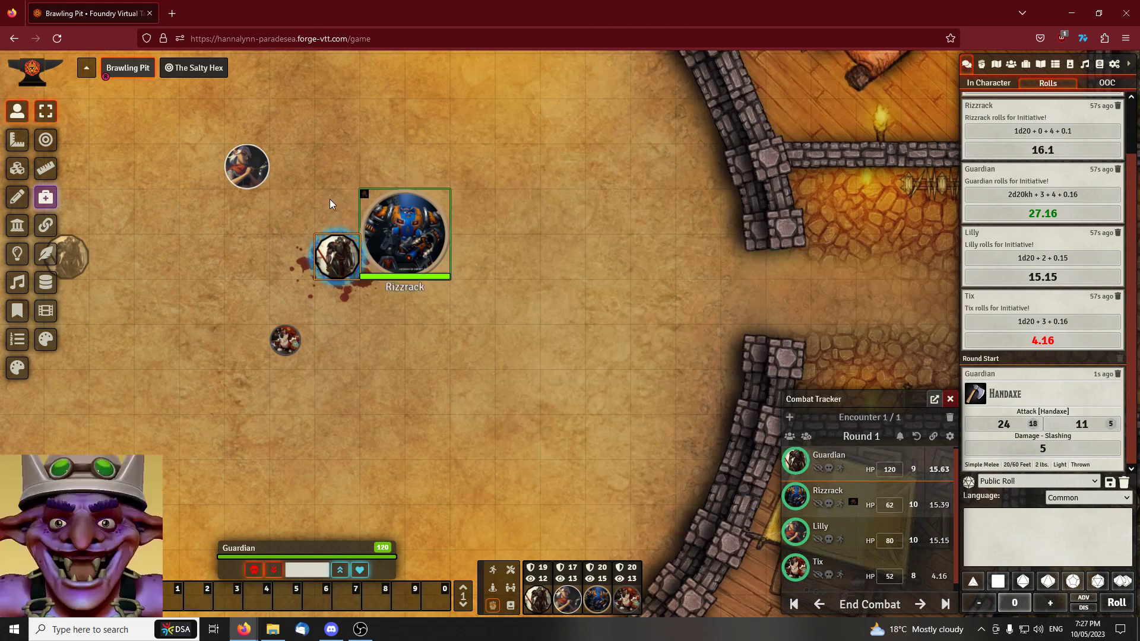
Reopen Guardian's sheet and position it clear of the tokens with the inventory showing
scroll(543, 198, "up", 3)
left_click_drag(542, 198, 614, 208)
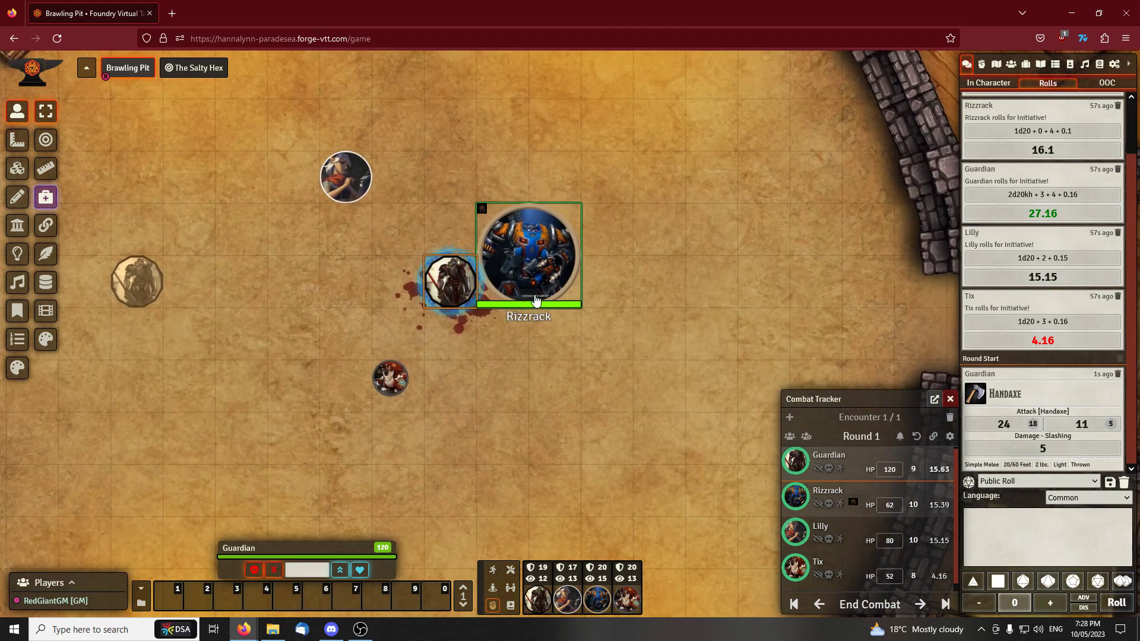
double_click(466, 276)
left_click_drag(609, 78, 676, 75)
left_click_drag(446, 148, 351, 133)
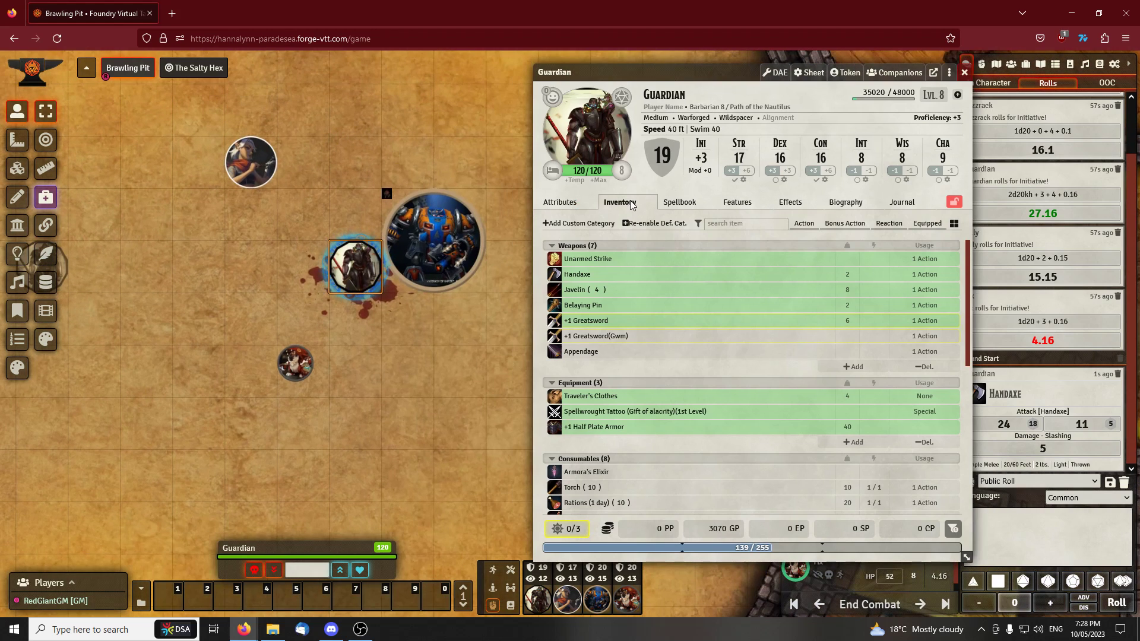
Show Guardian's features down to the active and passive abilities, and shift the sheet clear of the chat log
left_click(679, 202)
left_click(733, 204)
scroll(657, 248, "down", 1)
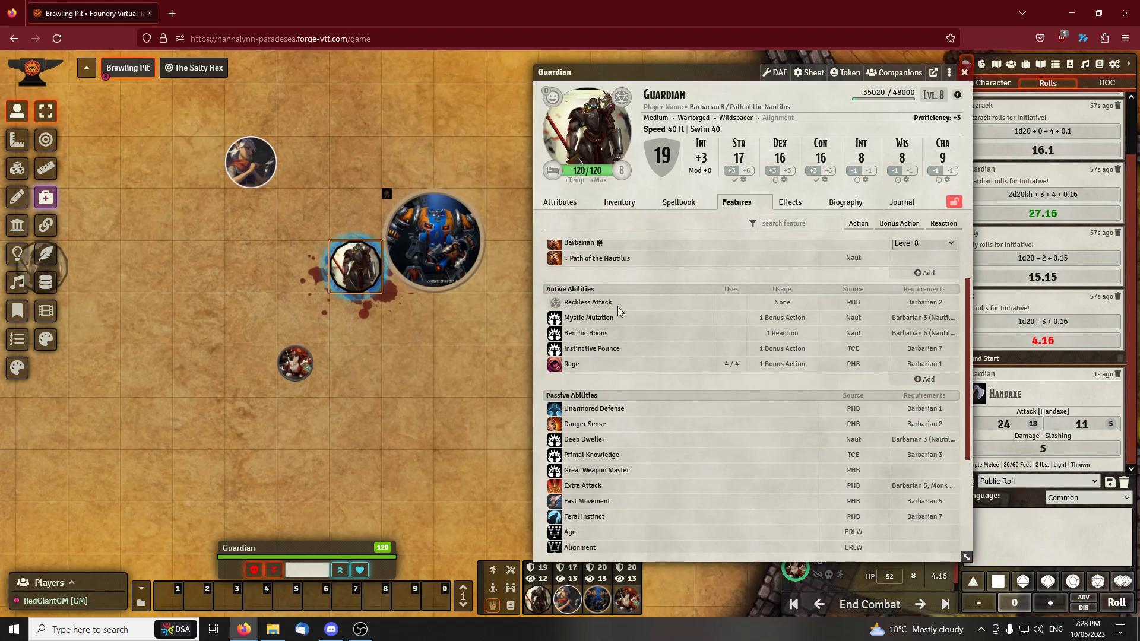
left_click_drag(693, 72, 641, 69)
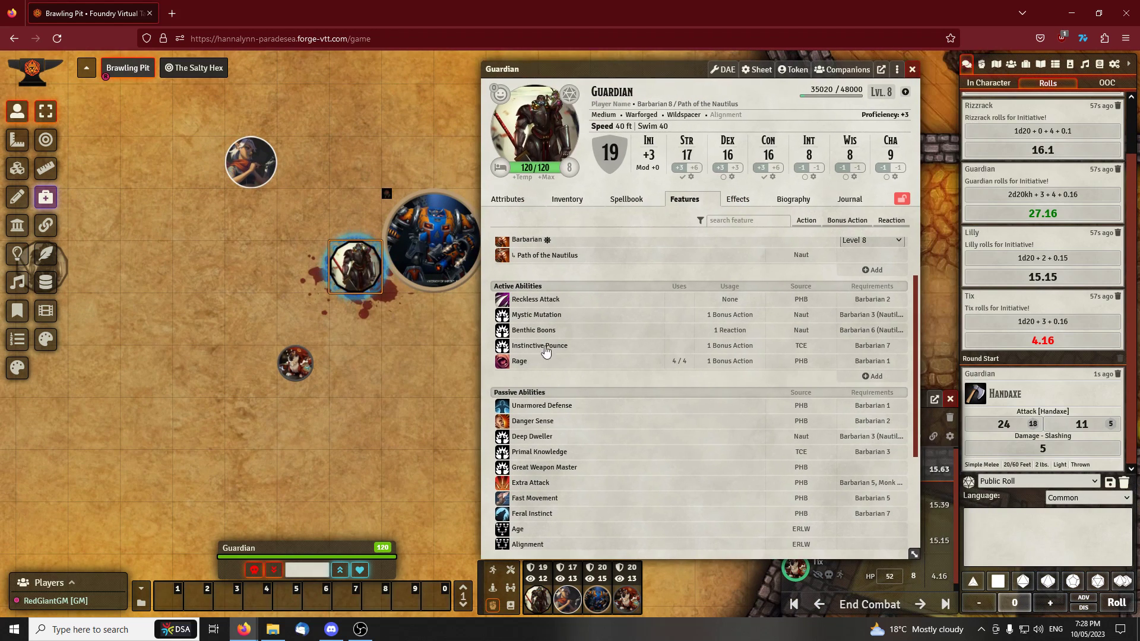
Use Guardian's Rage ability twice from the active abilities, posting its card to the chat each time
left_click(520, 363)
left_click(503, 363)
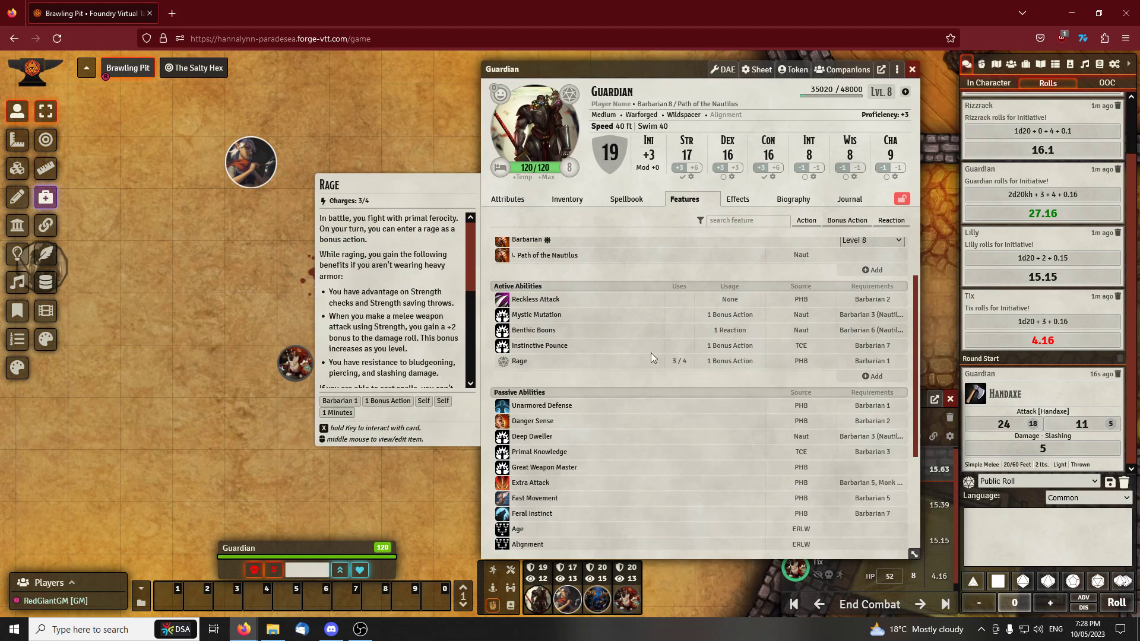
left_click(519, 364)
left_click(519, 363)
left_click(519, 363)
left_click(520, 363)
left_click(520, 362)
left_click(521, 362)
left_click(503, 364)
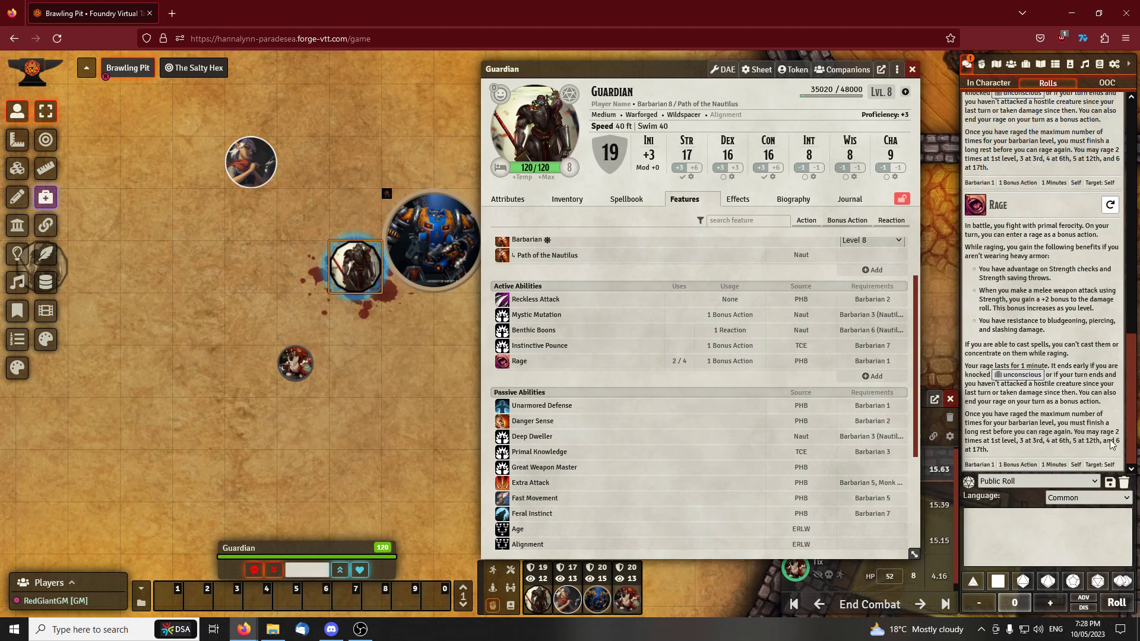
Restore the remaining uses of Guardian's Rage to 4 and look through the passive abilities
mouse_move(675, 362)
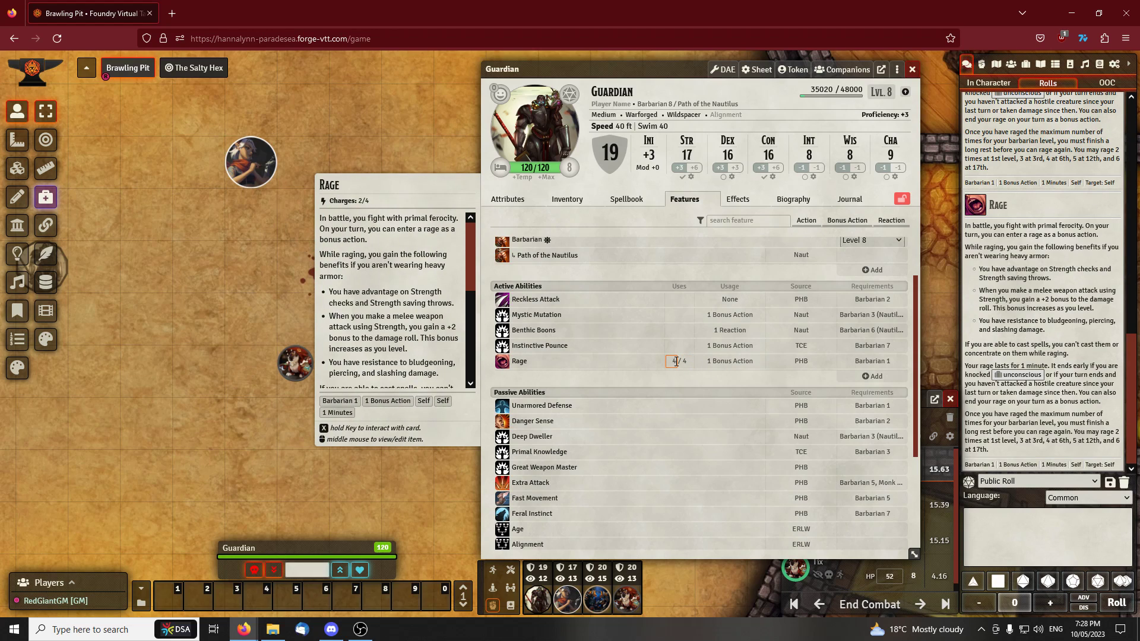
left_click(644, 205)
left_click(700, 201)
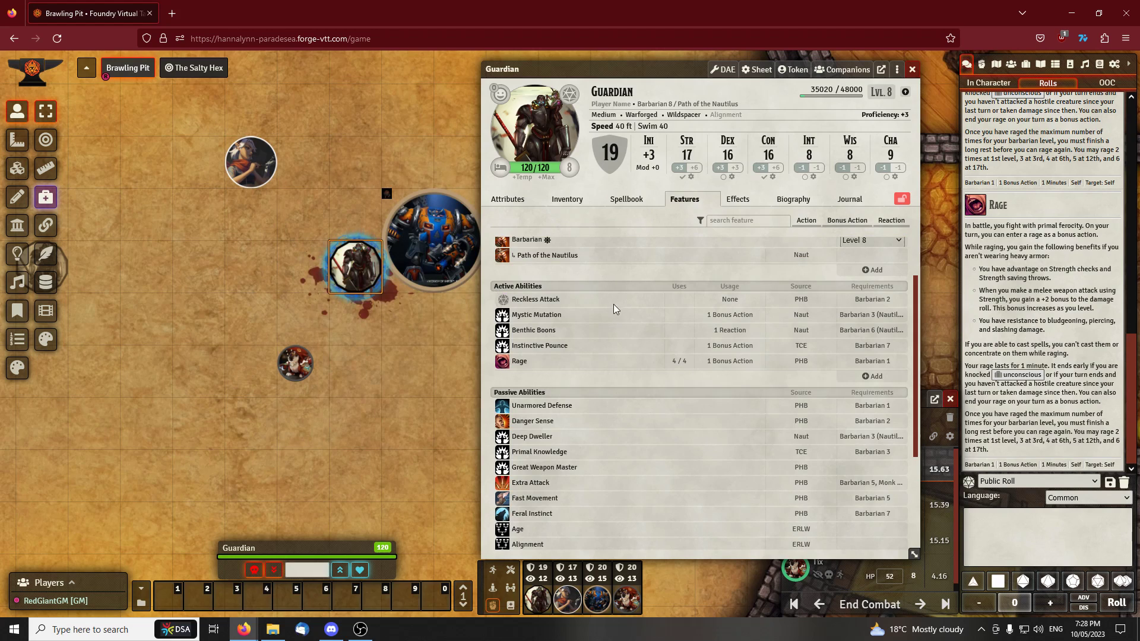
scroll(616, 303, "down", 5)
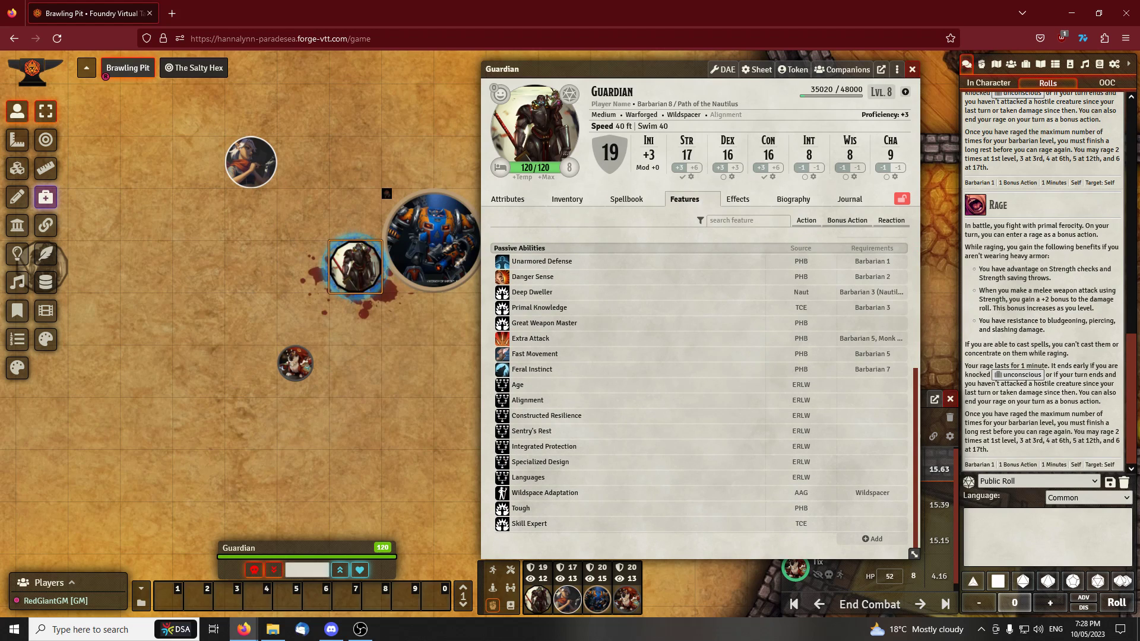
Clear the whole chat log and close Guardian's character sheet to return to the arena
left_click(1124, 482)
left_click(766, 585)
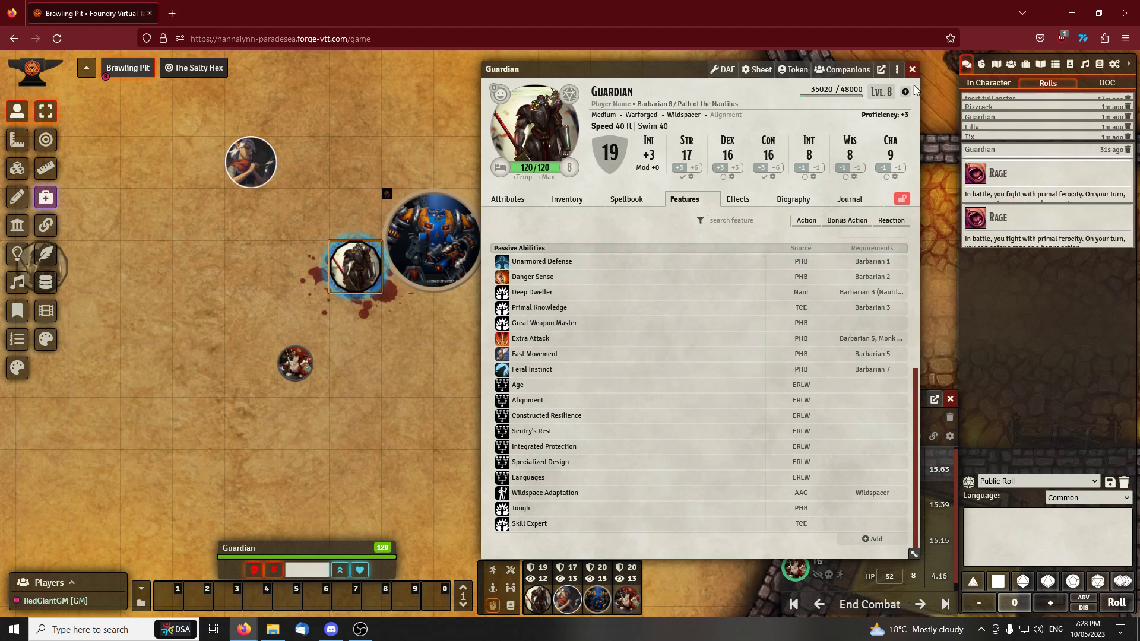
left_click(912, 69)
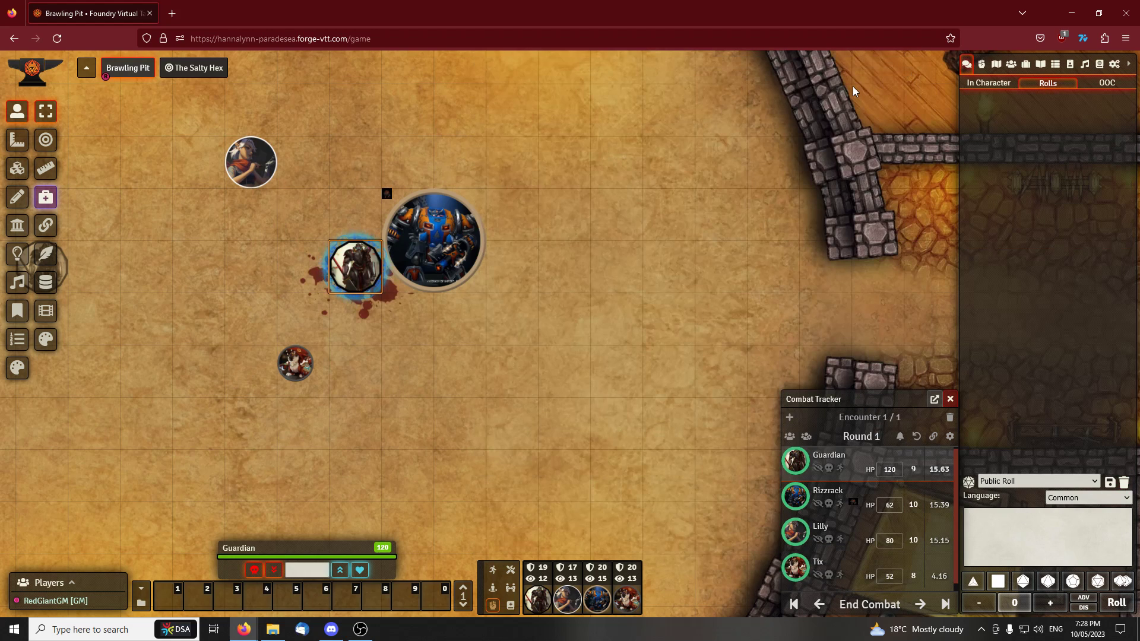
scroll(516, 171, "down", 2)
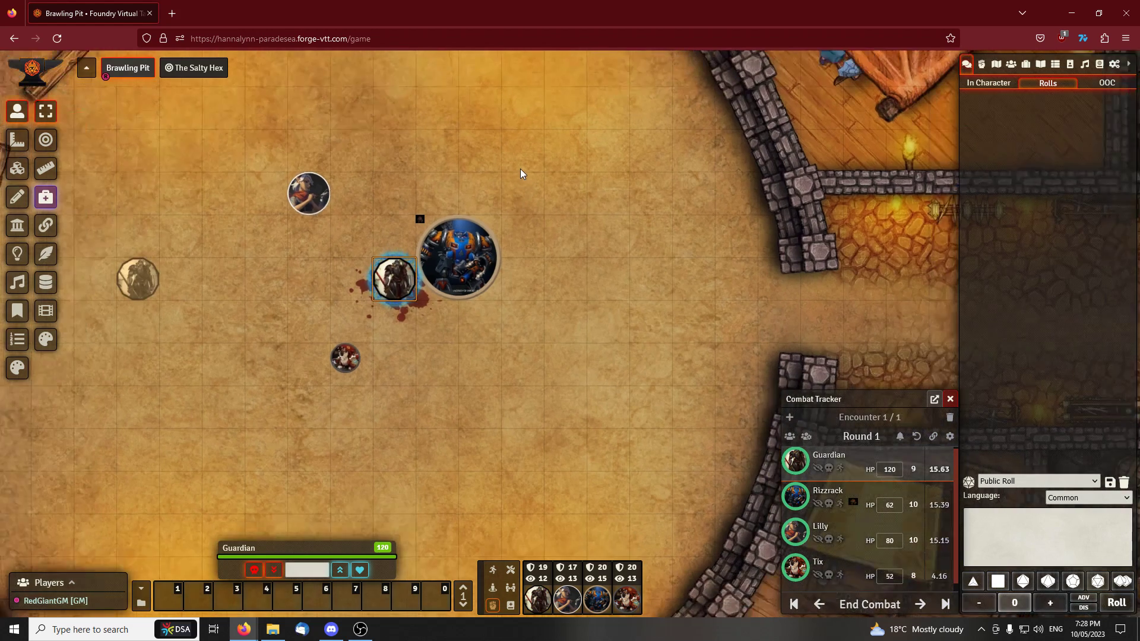
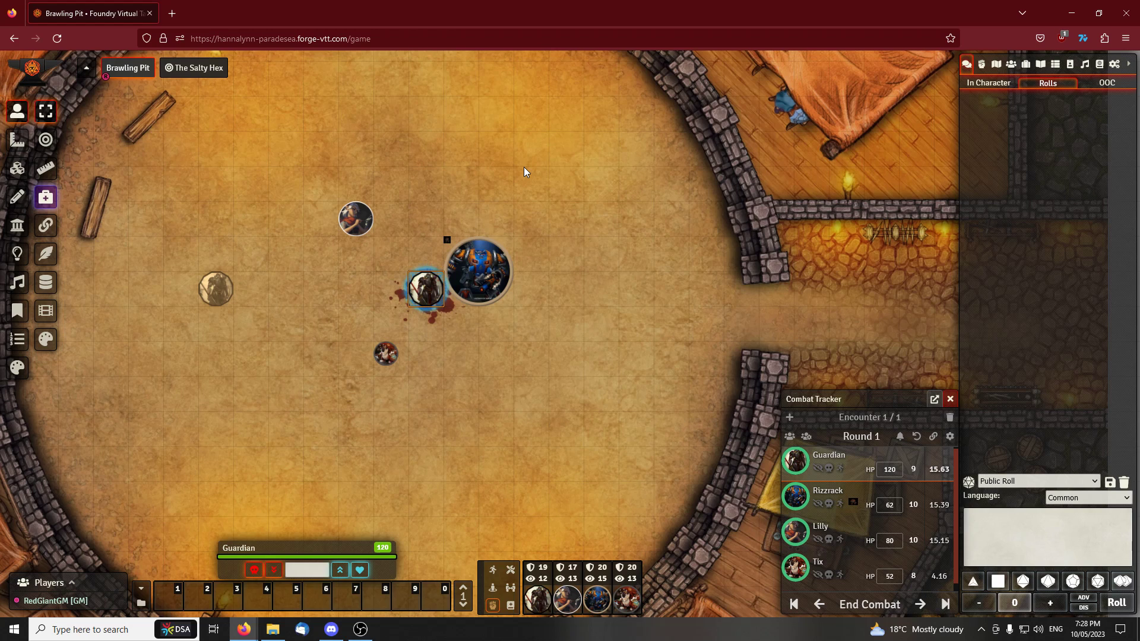
Advance the encounter to Rizzrack's turn and deal 60 damage to the selected Guardian token
left_click(919, 604)
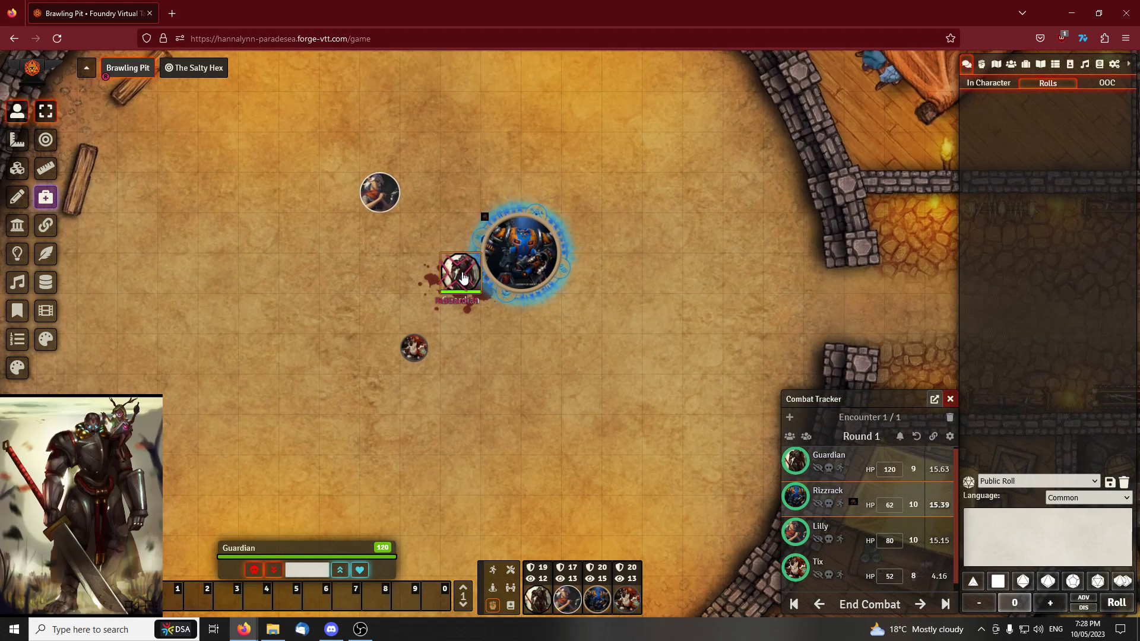
left_click(322, 570)
type("60")
left_click(255, 570)
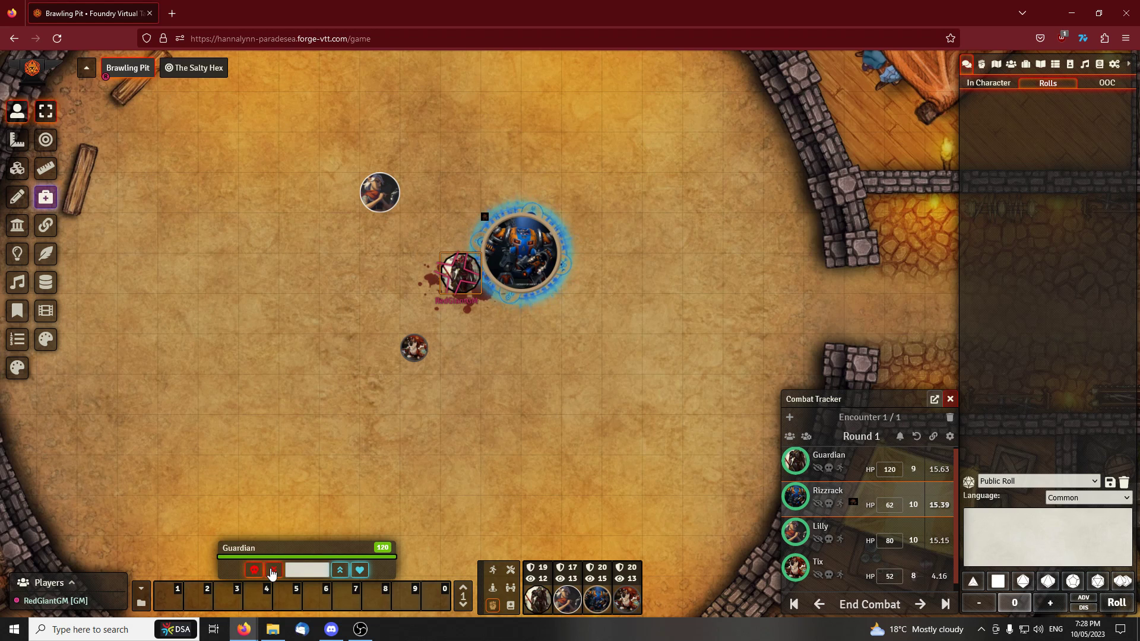
Open Guardian's character sheet, set the current hit points to 120, and shift the sheet clear of the tokens
double_click(461, 273)
left_click_drag(394, 270, 327, 282)
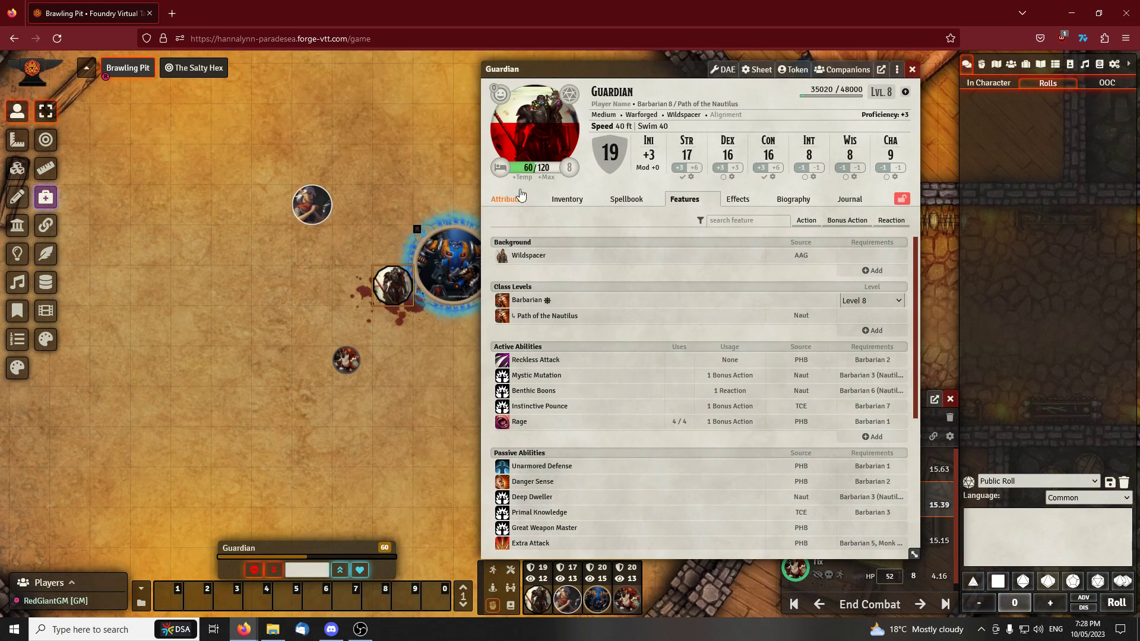
key("Return")
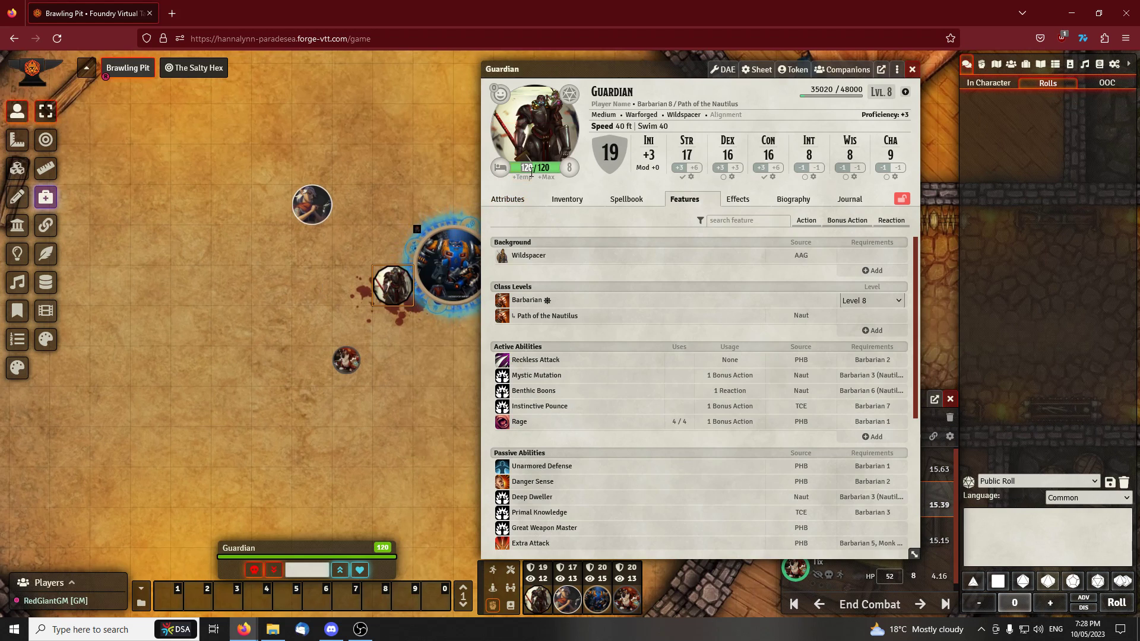
left_click_drag(447, 138, 309, 129)
left_click_drag(553, 66, 492, 63)
left_click_drag(374, 125, 417, 121)
mouse_move(304, 271)
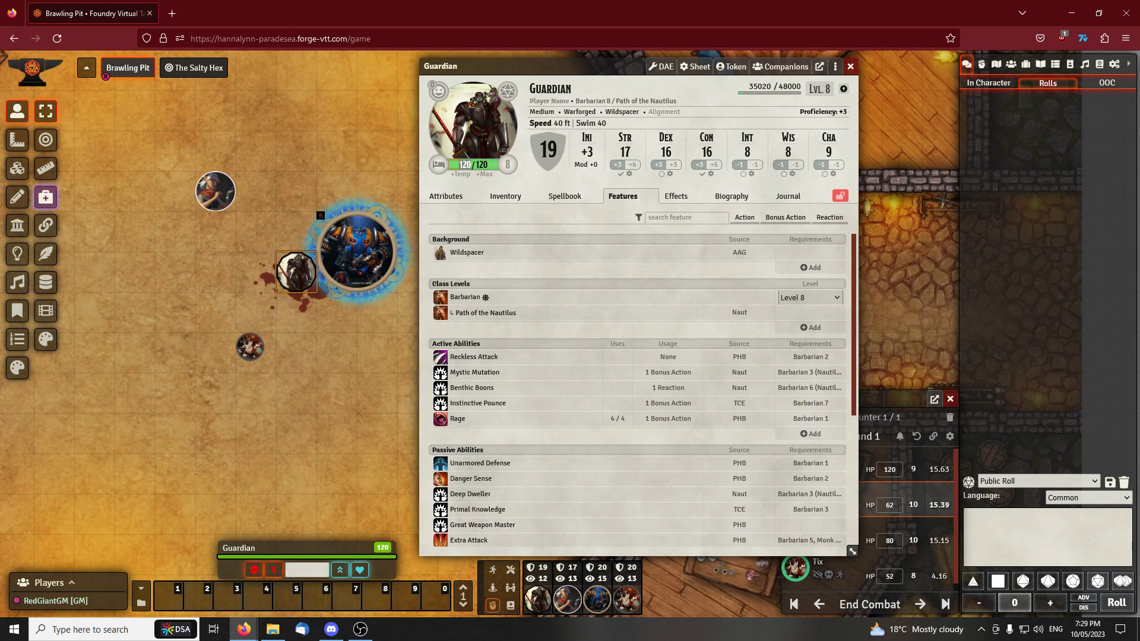
left_click_drag(601, 66, 615, 63)
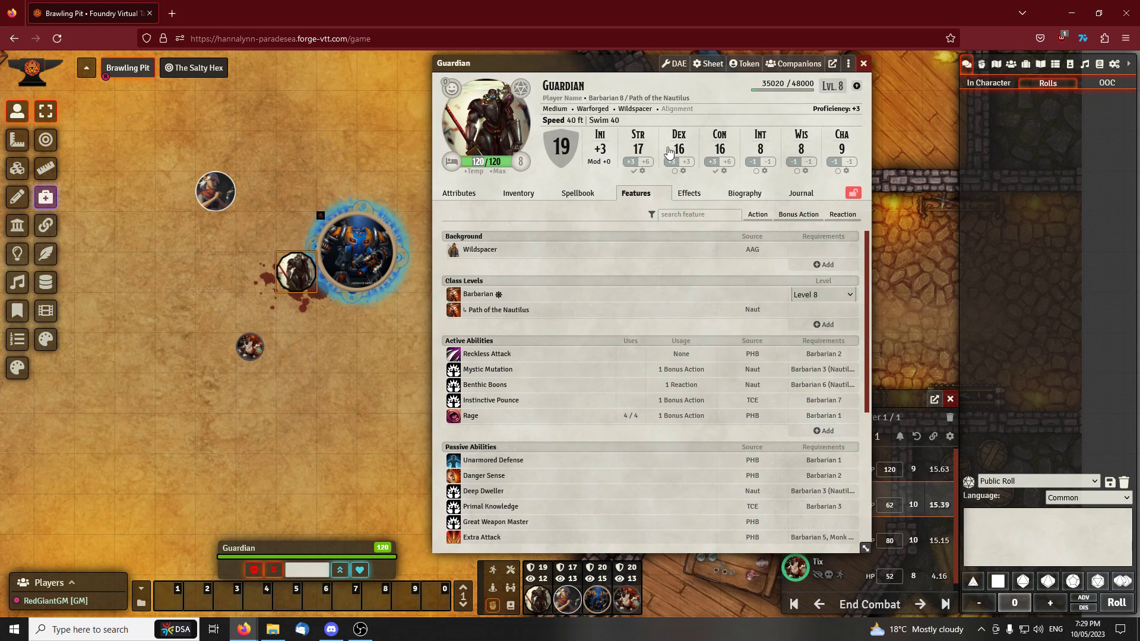
Roll Rizzrack's +1 Power Fist attack from his inventory, and close his character sheet
double_click(249, 348)
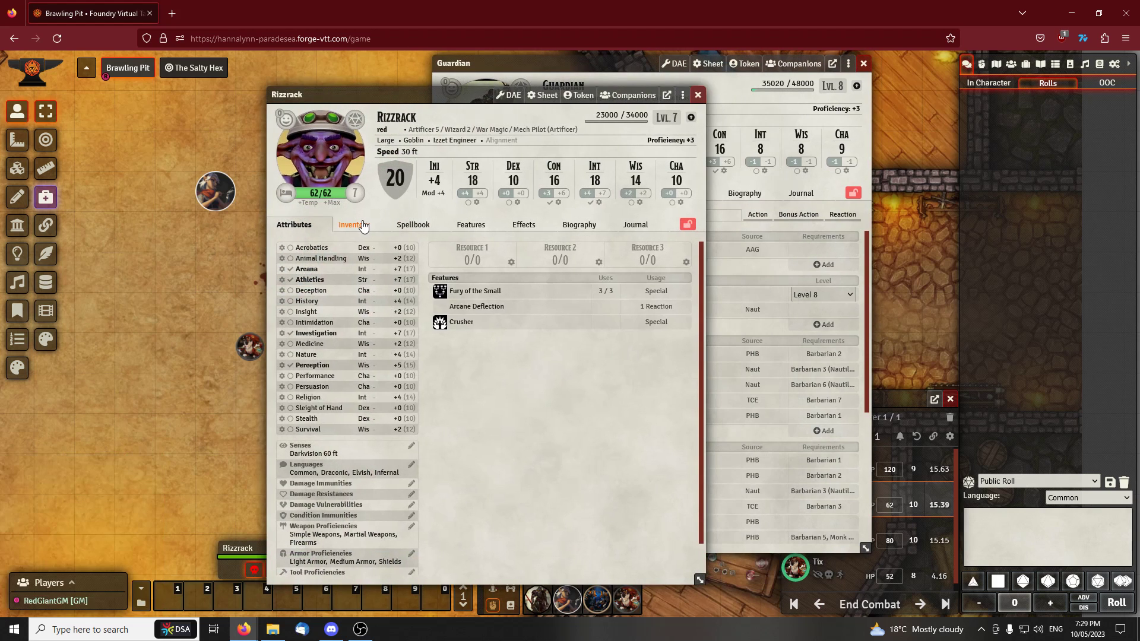
left_click(363, 226)
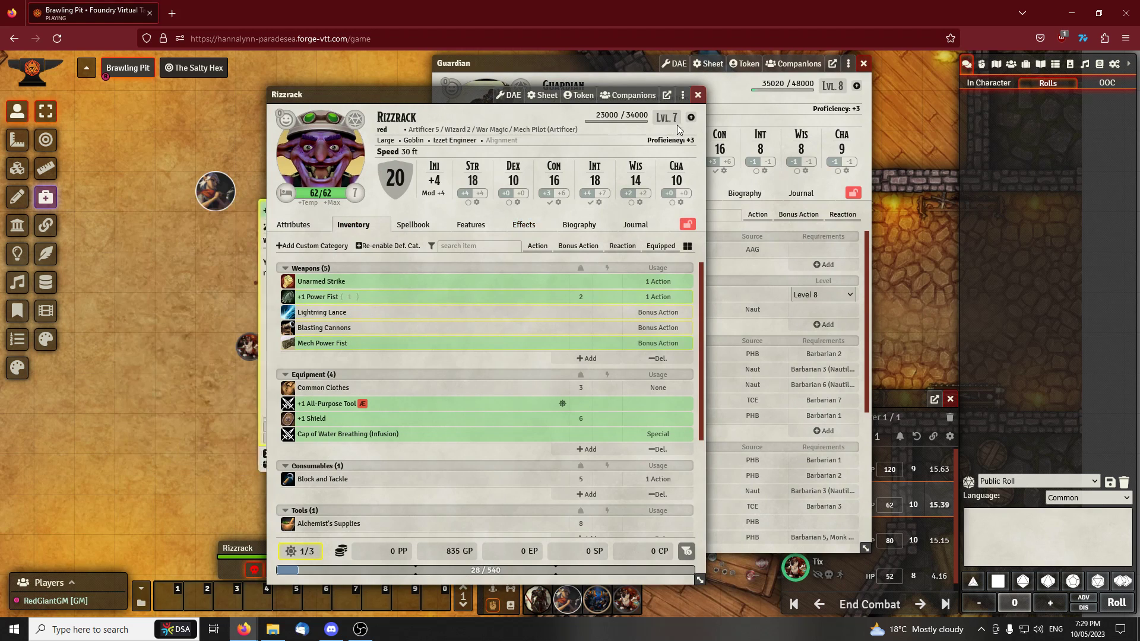
left_click(289, 297)
left_click(699, 95)
left_click_drag(548, 70, 554, 68)
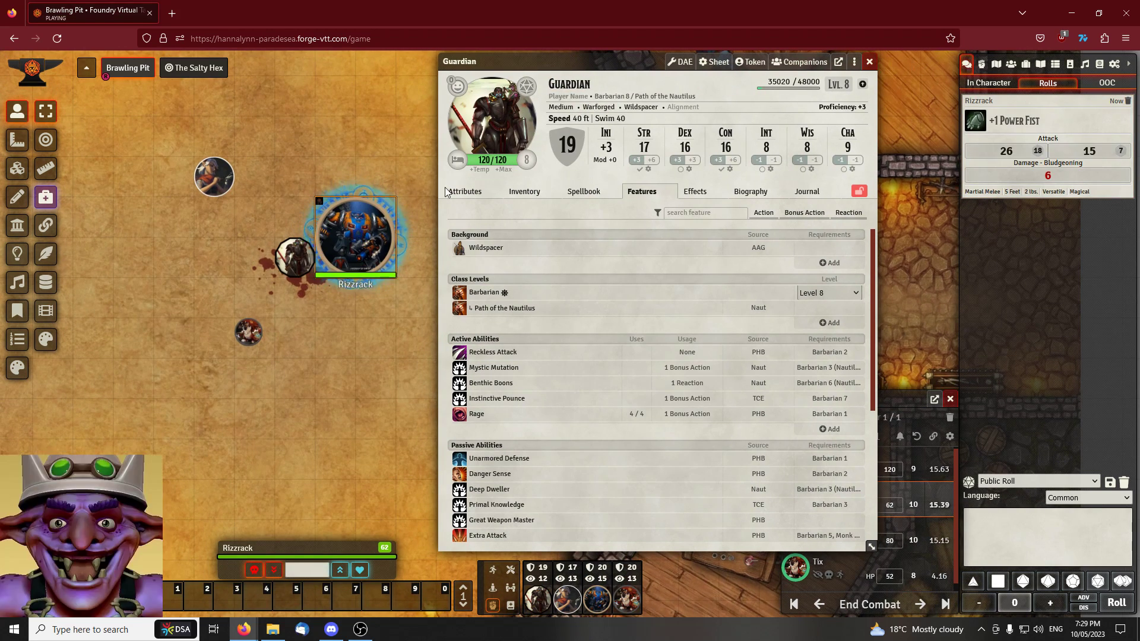
Set Guardian's current hit points to 114 on the character sheet, and restore them to 120
left_click(484, 159)
type("114")
key("Return")
left_click(292, 260)
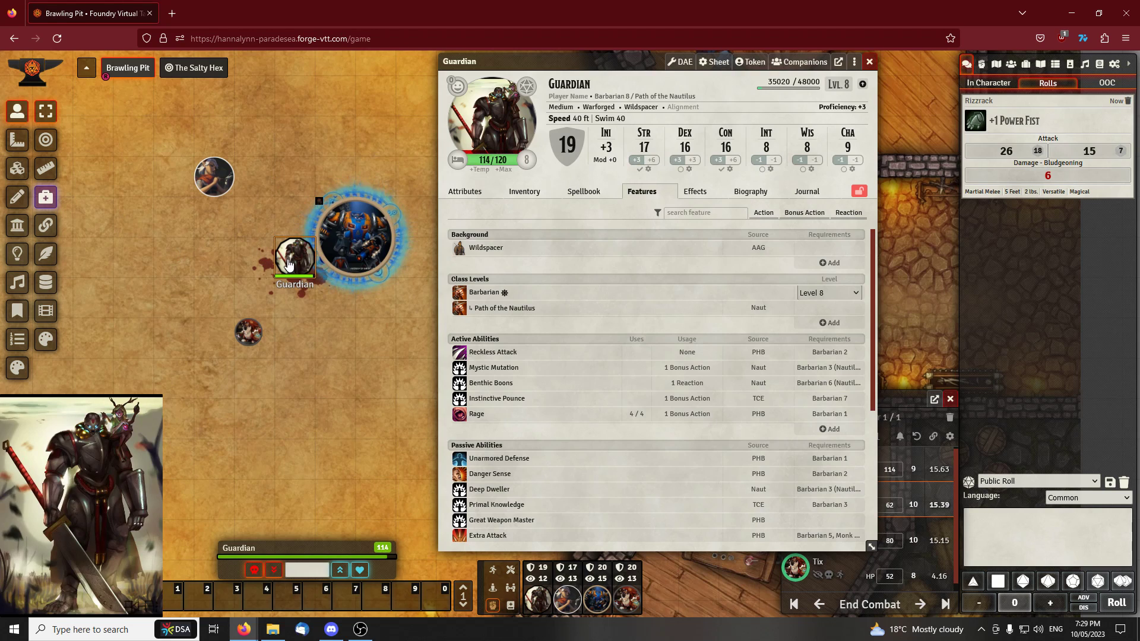
left_click(484, 160)
type("120")
key("Return")
Apply the Power Fist damage to Guardian from the attack's chat card, and set the hit points back to 120
mouse_move(1033, 136)
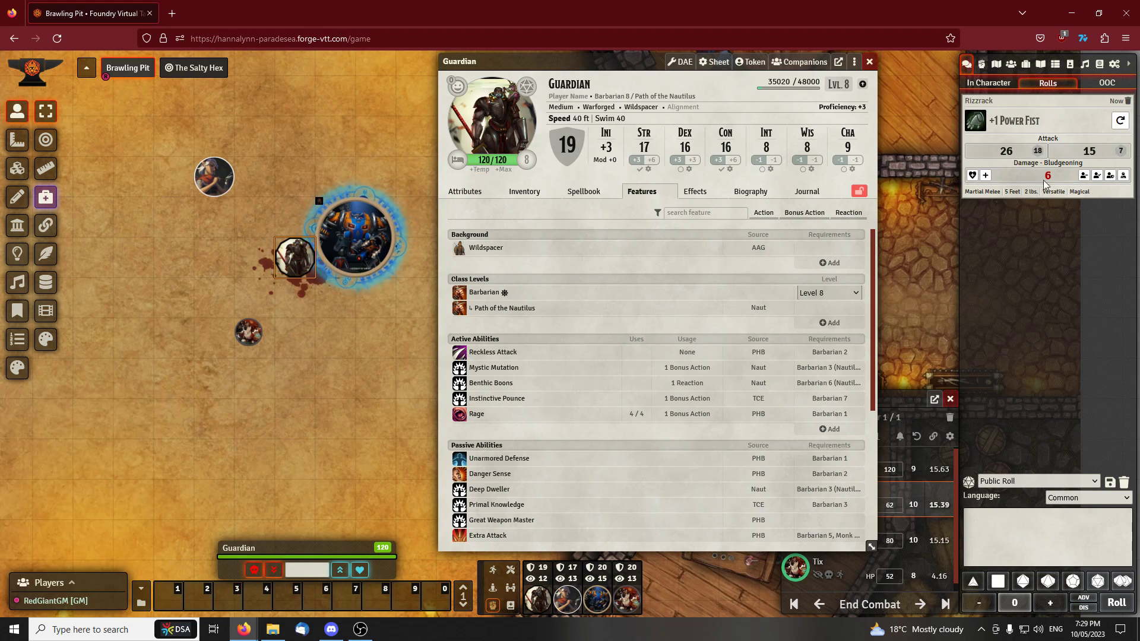
left_click(1083, 177)
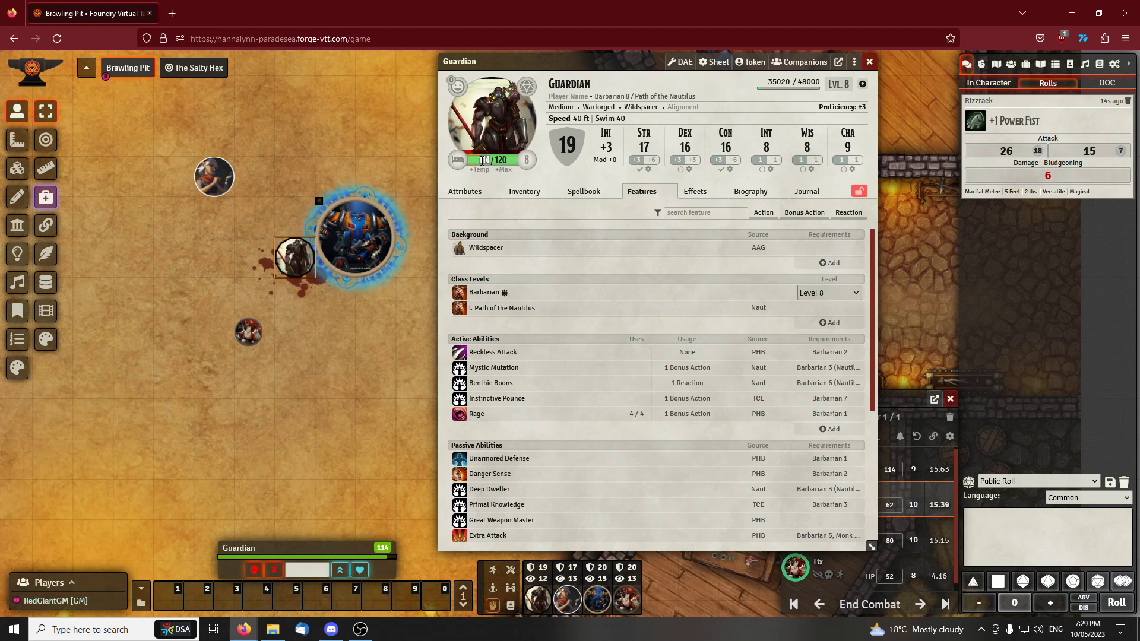
key("Return")
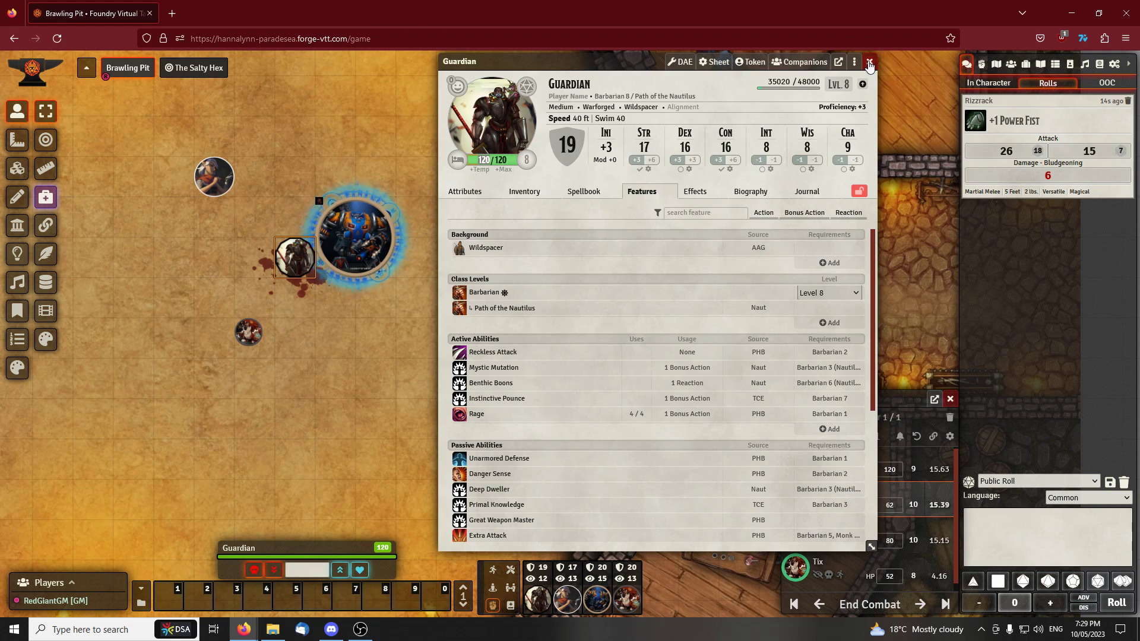
Close Guardian's character sheet to return to the tokens in the arena
mouse_move(628, 57)
left_mouse_down()
mouse_move(681, 57)
mouse_move(632, 55)
left_mouse_up()
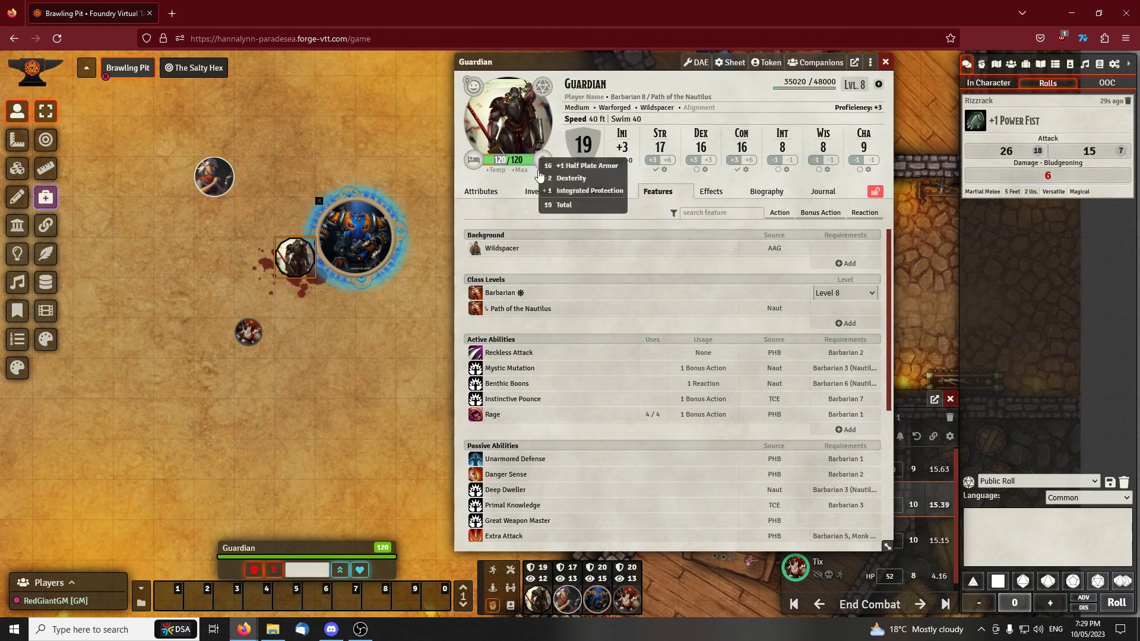
left_click(884, 63)
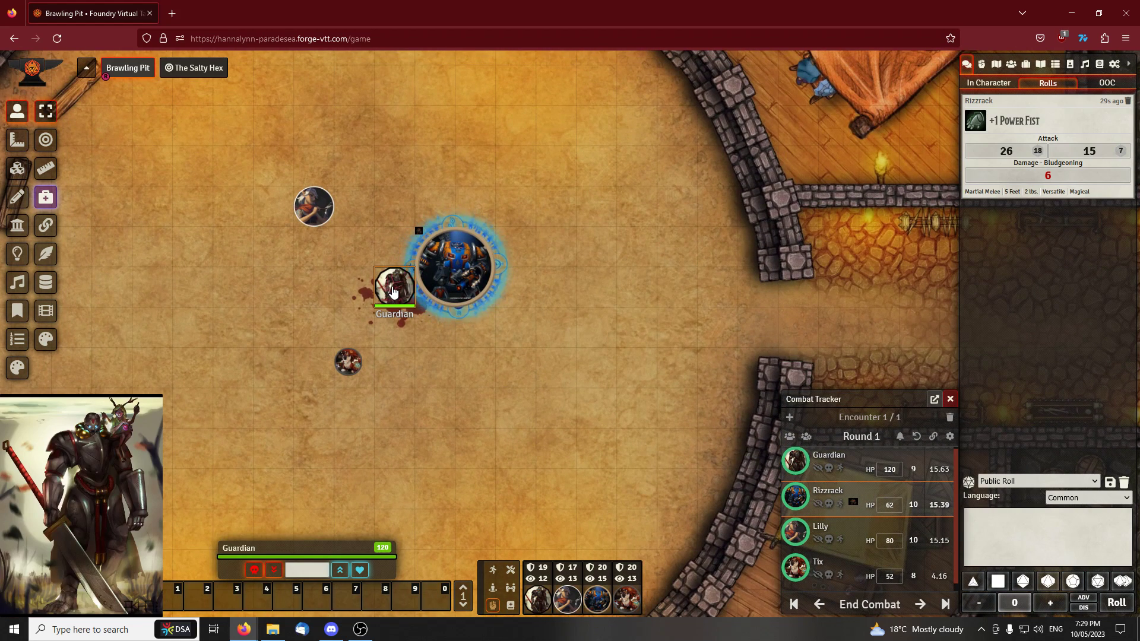
left_click_drag(428, 202, 487, 171)
scroll(502, 247, "down", 2)
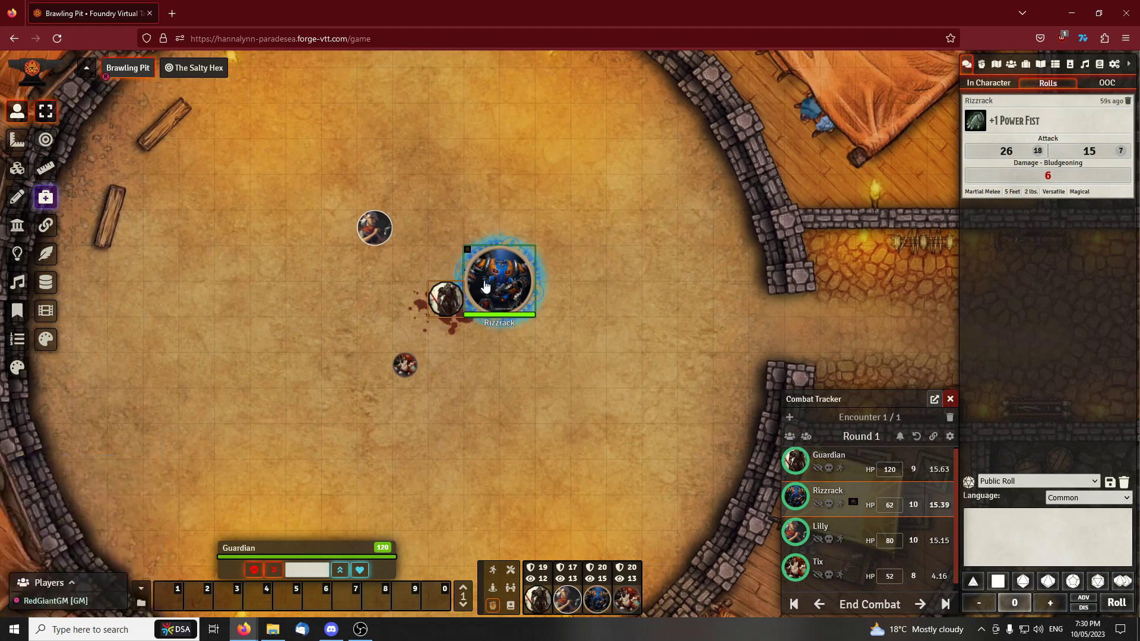
scroll(473, 180, "up", 5)
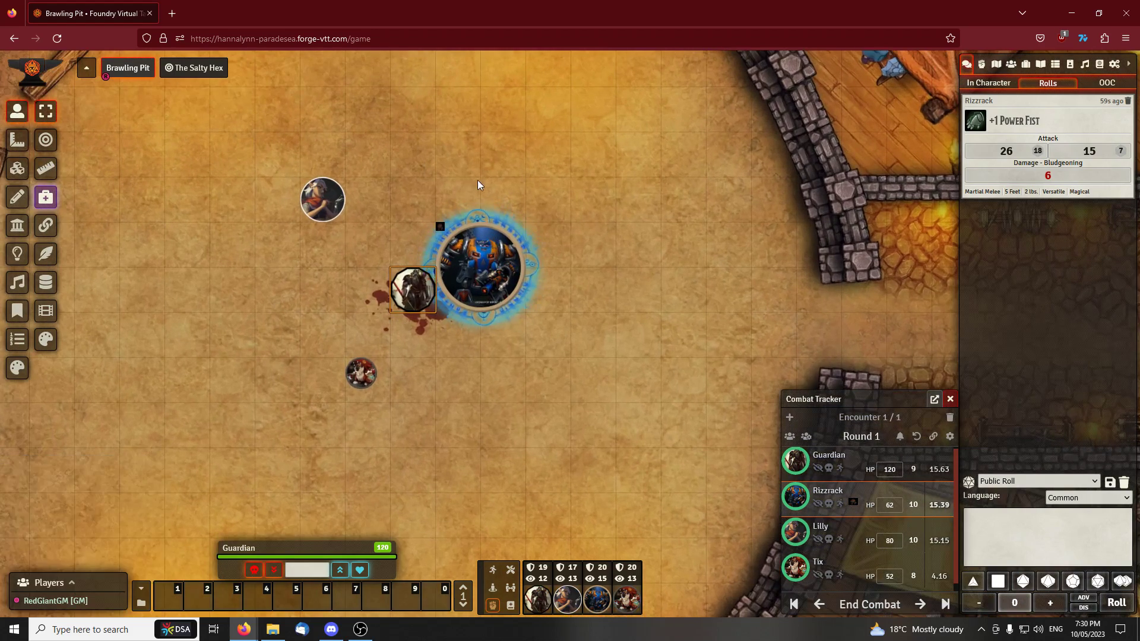
scroll(610, 181, "down", 2)
mouse_move(457, 300)
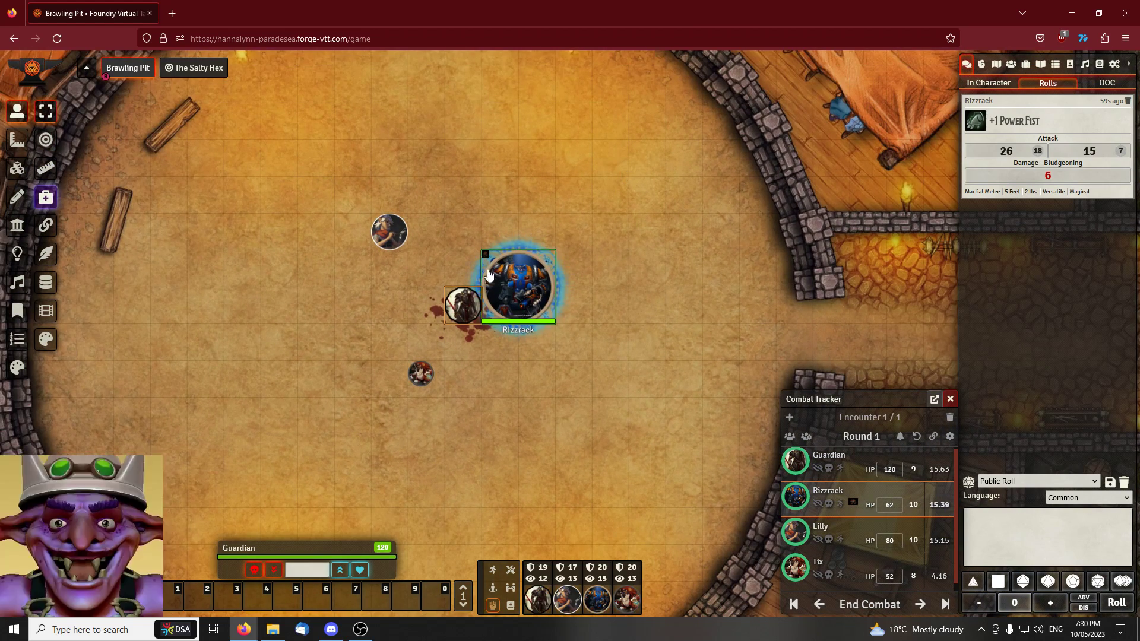
scroll(458, 300, "up", 1)
Apply the Grappled condition to the Guardian token
right_click(454, 297)
scroll(446, 179, "up", 2)
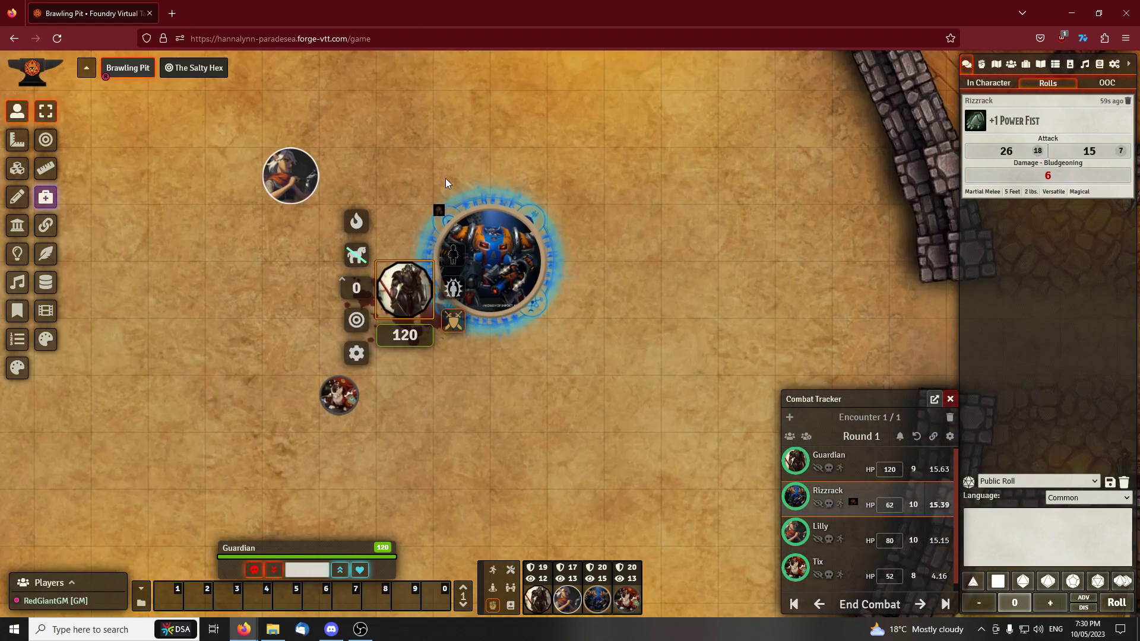
scroll(446, 178, "up", 5)
left_click_drag(378, 138, 412, 115)
right_click(398, 244)
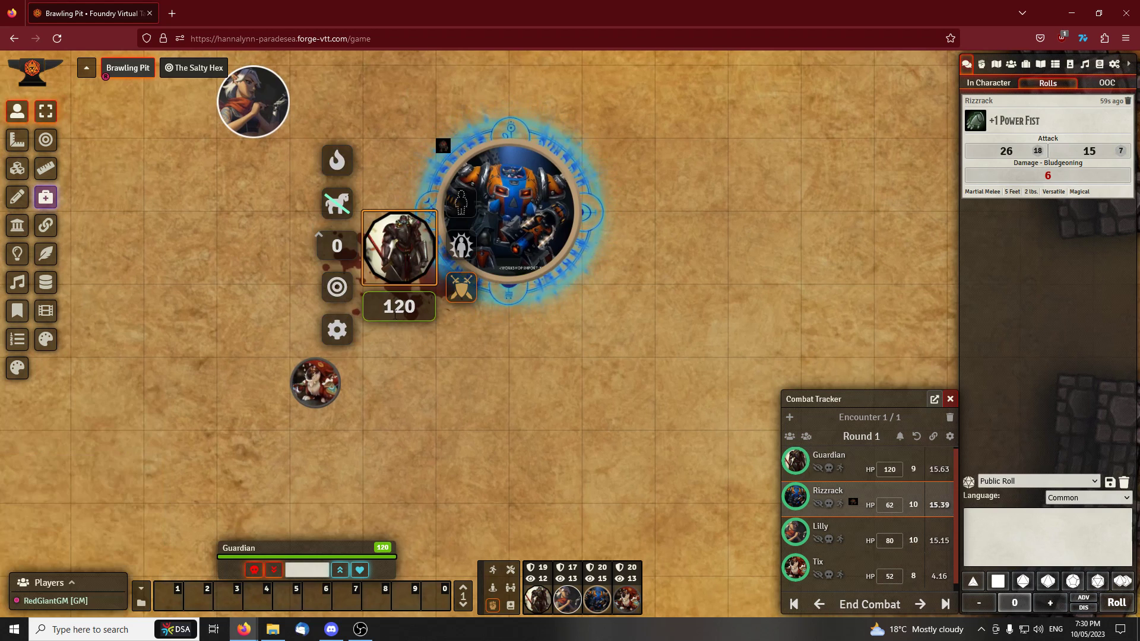
left_click(472, 249)
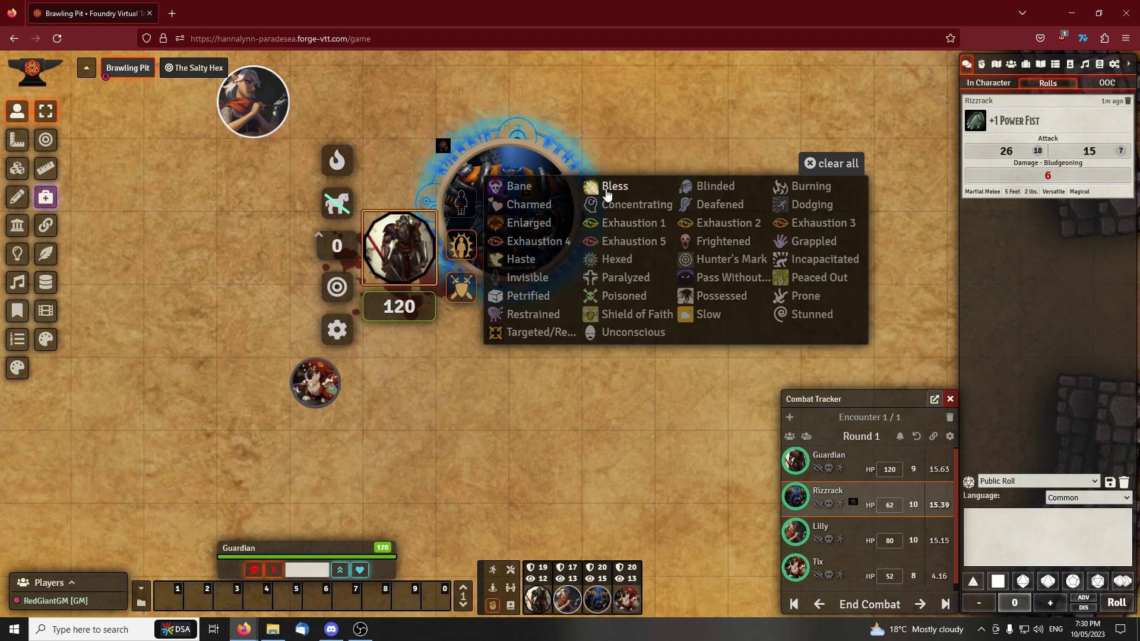
left_click(776, 244)
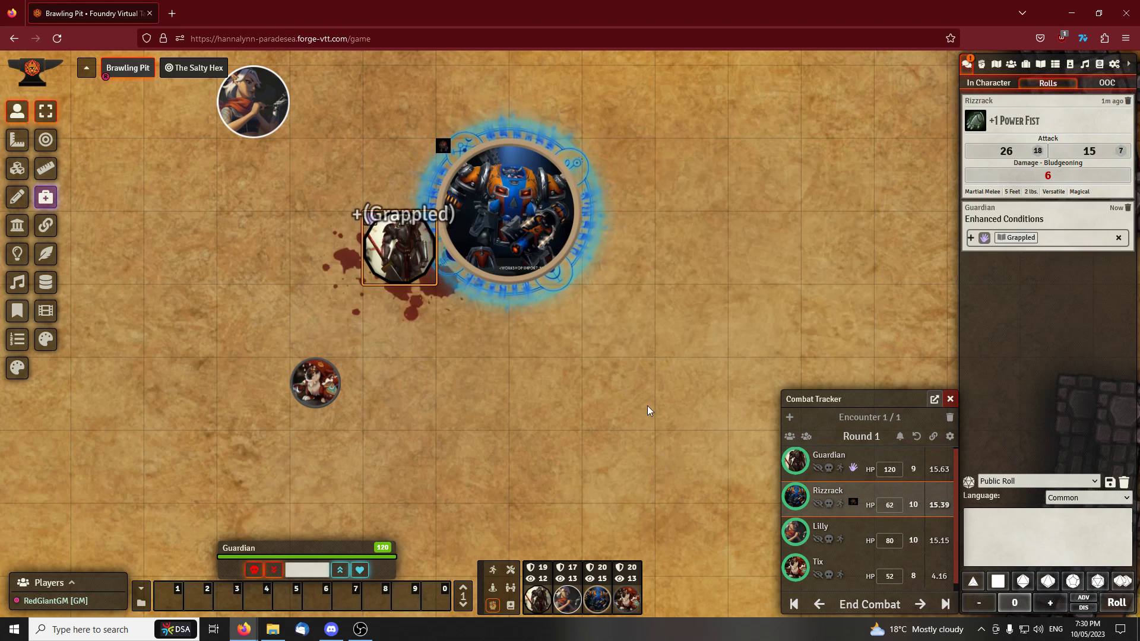
Remove the Grappled condition from the Guardian token
scroll(589, 341, "down", 3)
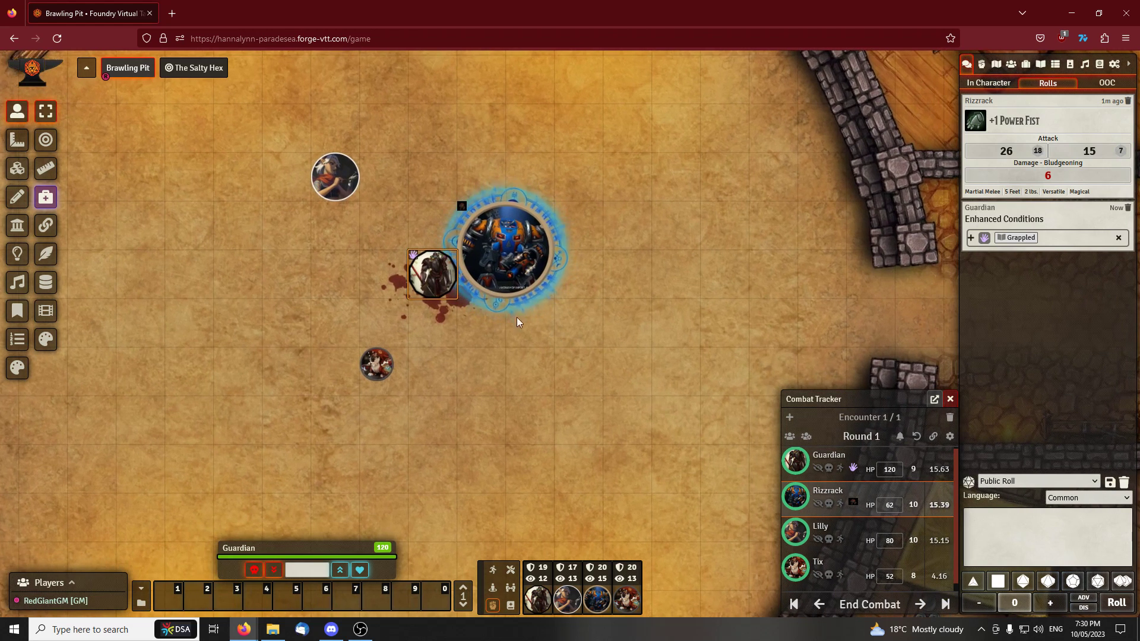
scroll(587, 337, "down", 2)
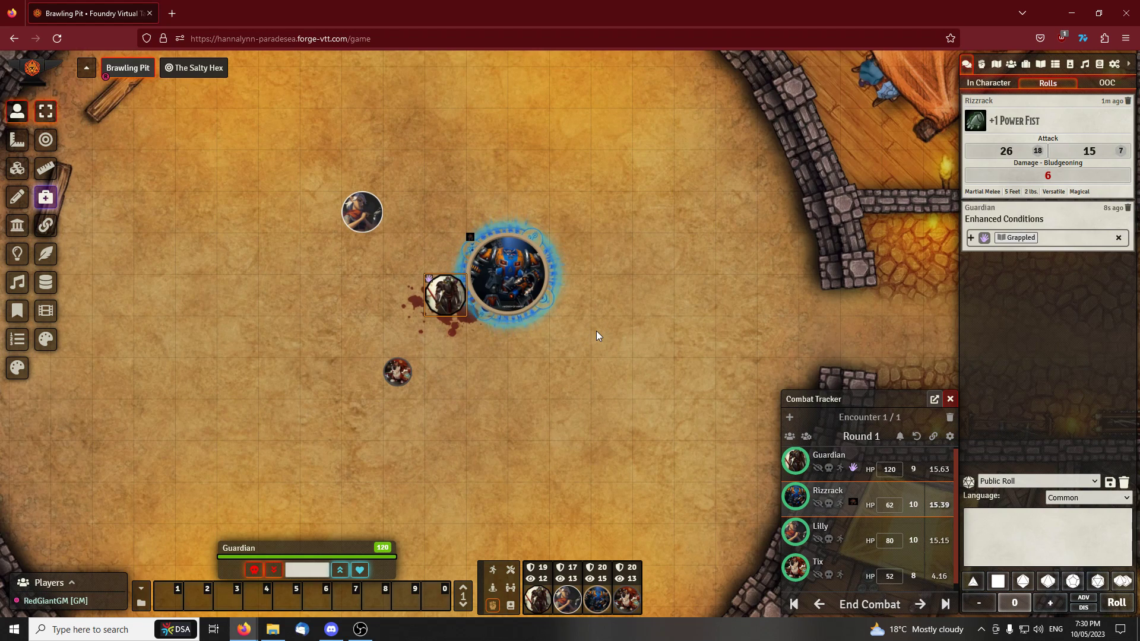
right_click(445, 293)
left_click(480, 294)
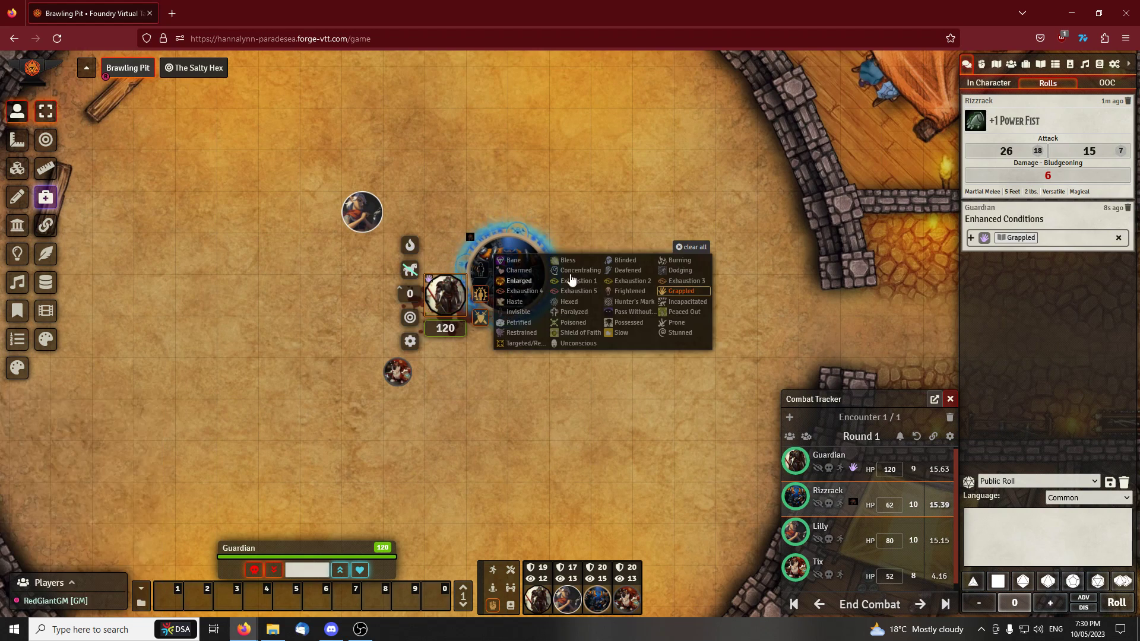
left_click(680, 291)
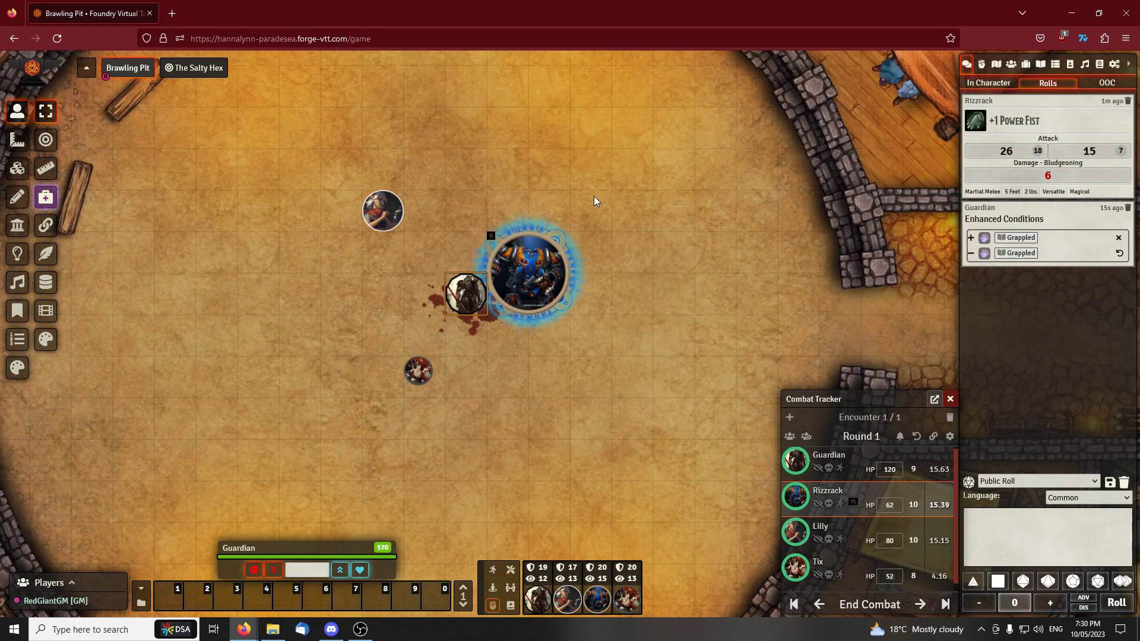
Open Lilly's spellbook at the 1st level spells and move her sheet clear of the tokens
double_click(380, 205)
left_click(496, 227)
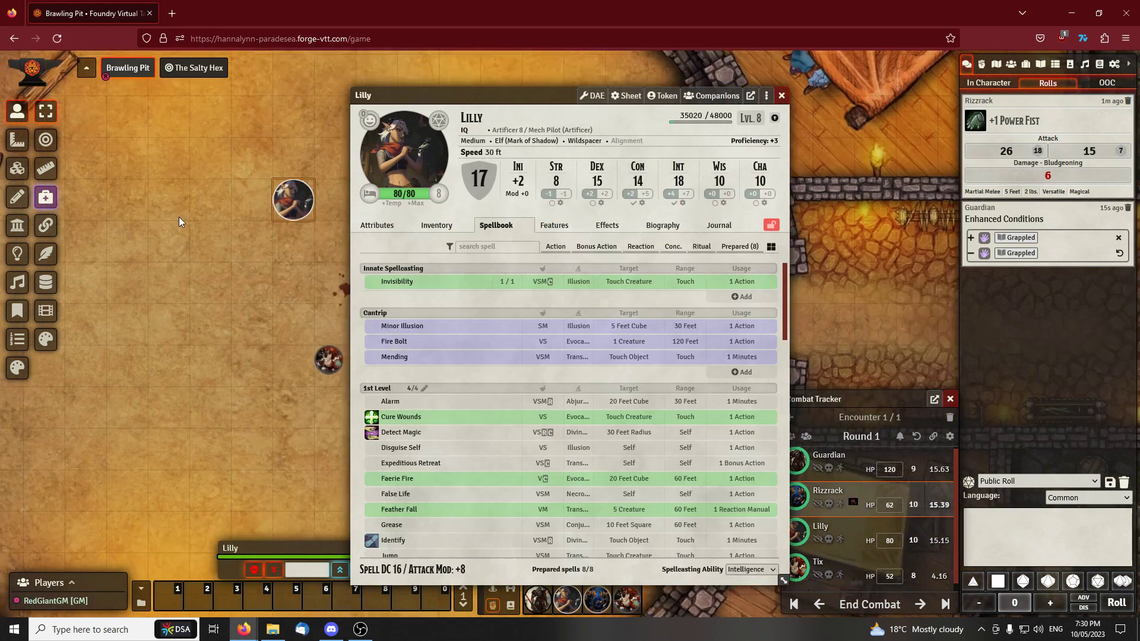
scroll(482, 314, "down", 5)
left_click_drag(446, 92, 630, 75)
left_click_drag(415, 144, 337, 166)
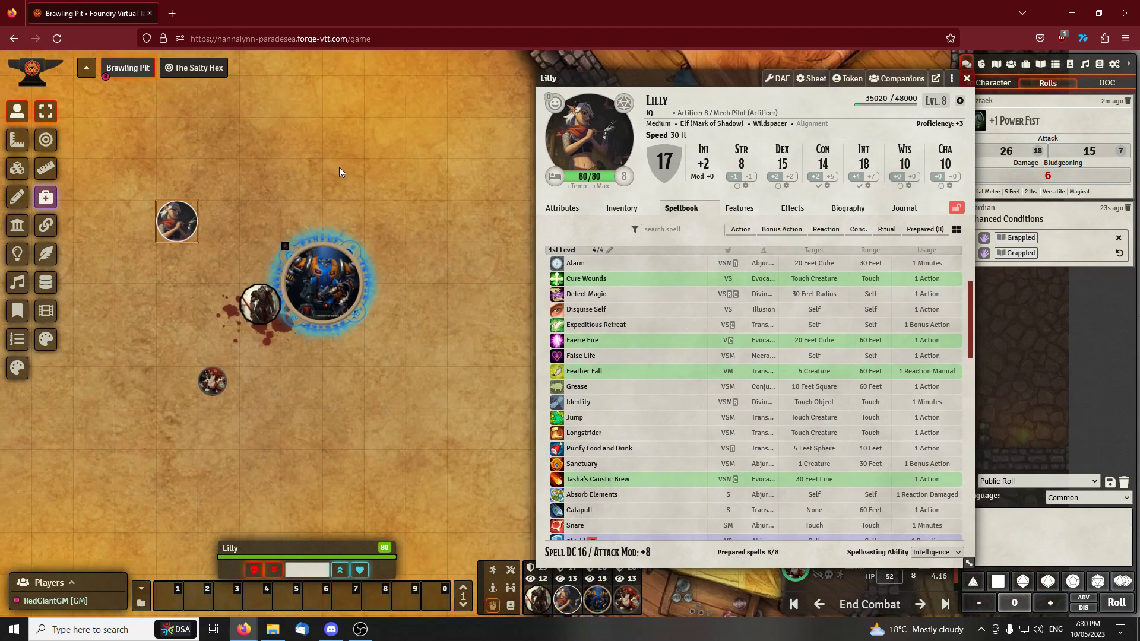
Cast Lilly's Faerie Fire at 1st level, consuming a spell slot and placing a measured template
left_click(561, 345)
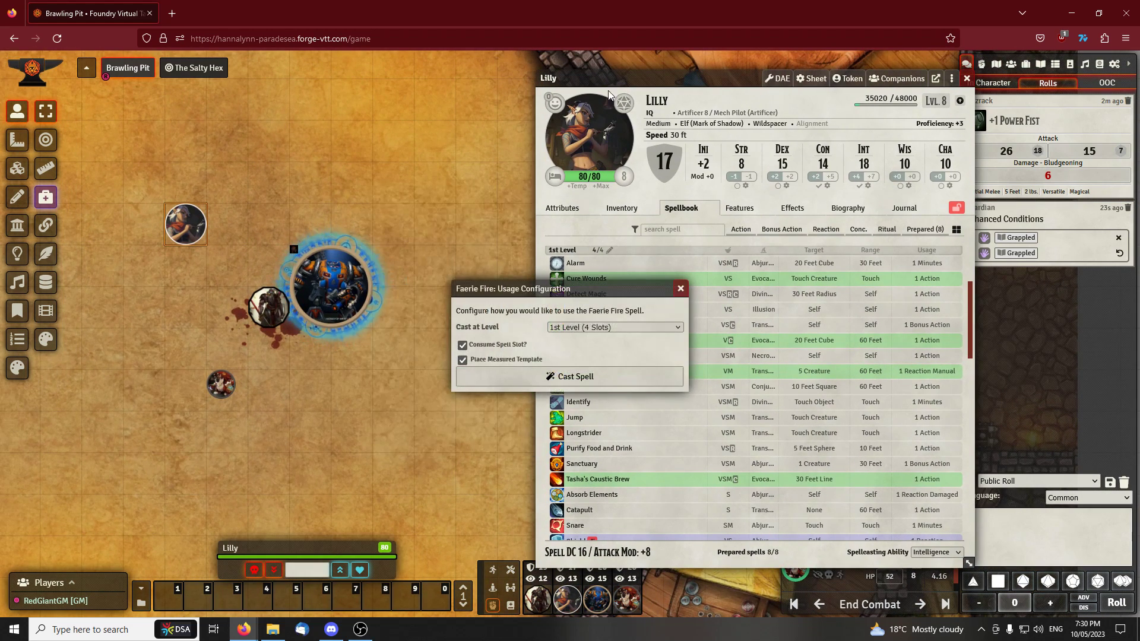
left_click_drag(511, 292, 478, 282)
left_click(564, 321)
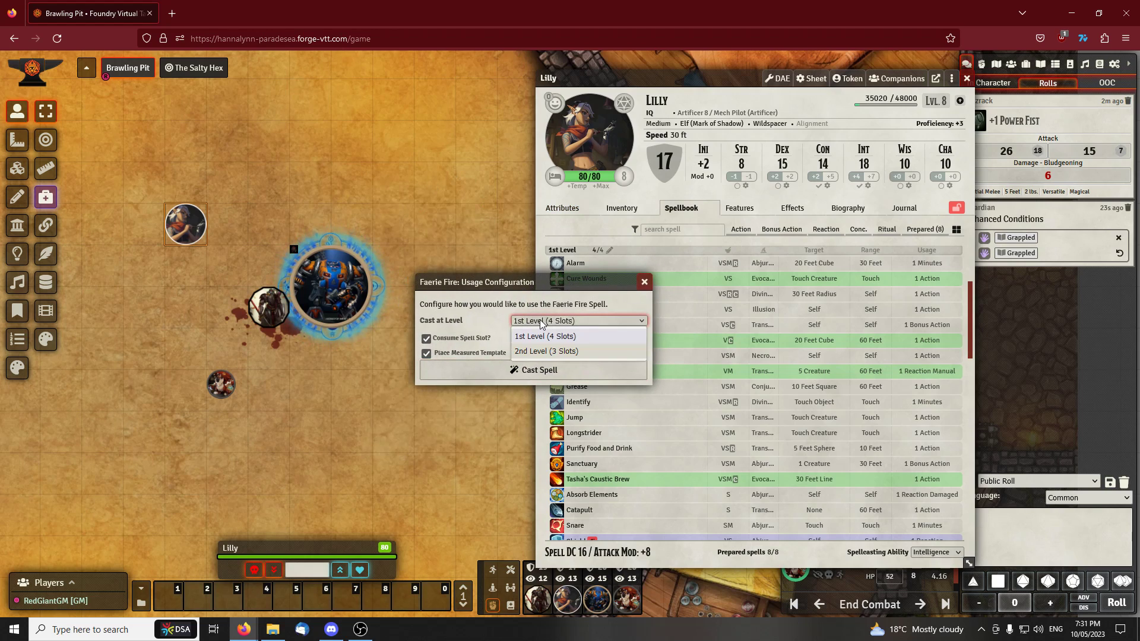
left_click(567, 327)
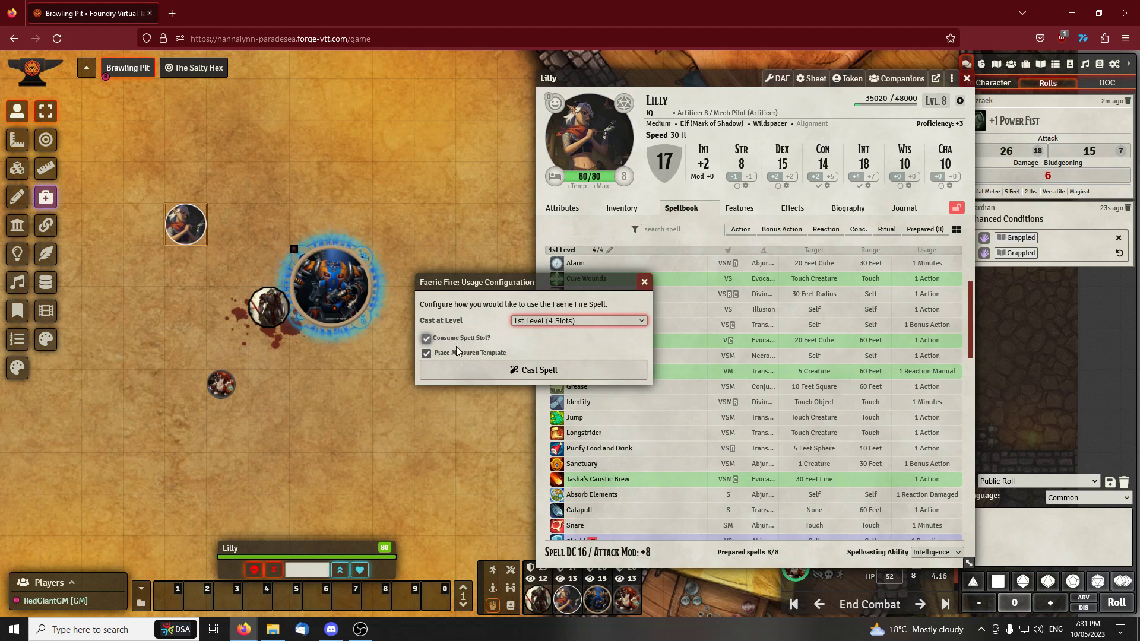
left_click(495, 370)
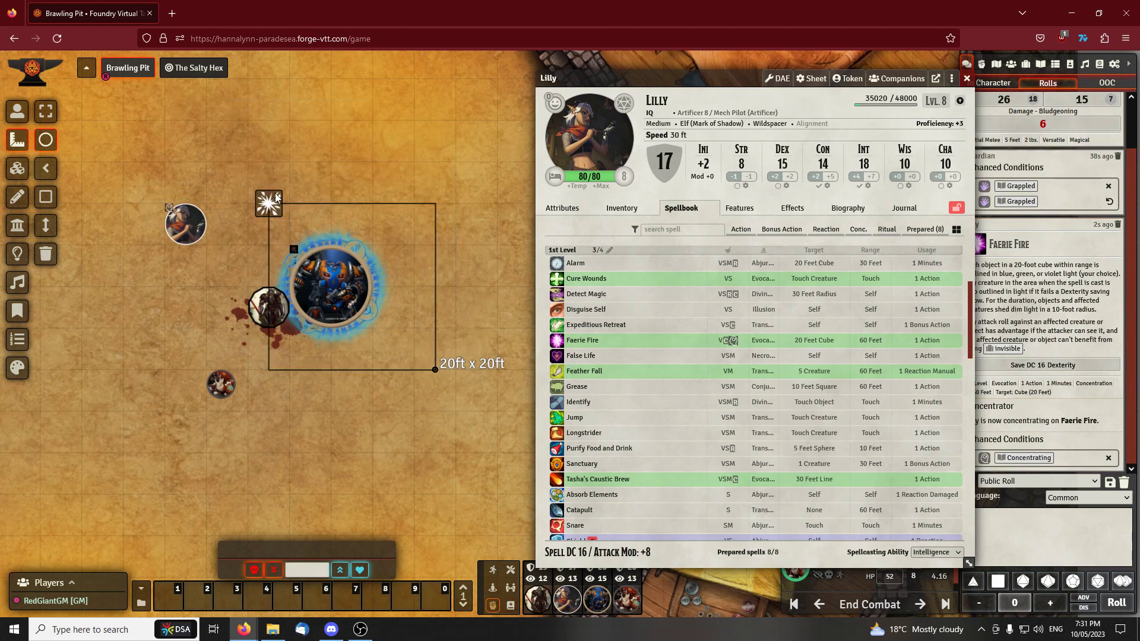
Place the 20ft x 20ft Faerie Fire template over Rizzrack and Guardian, and shift Lilly's sheet off the chat log
left_click(252, 162)
left_click_drag(396, 357, 423, 355)
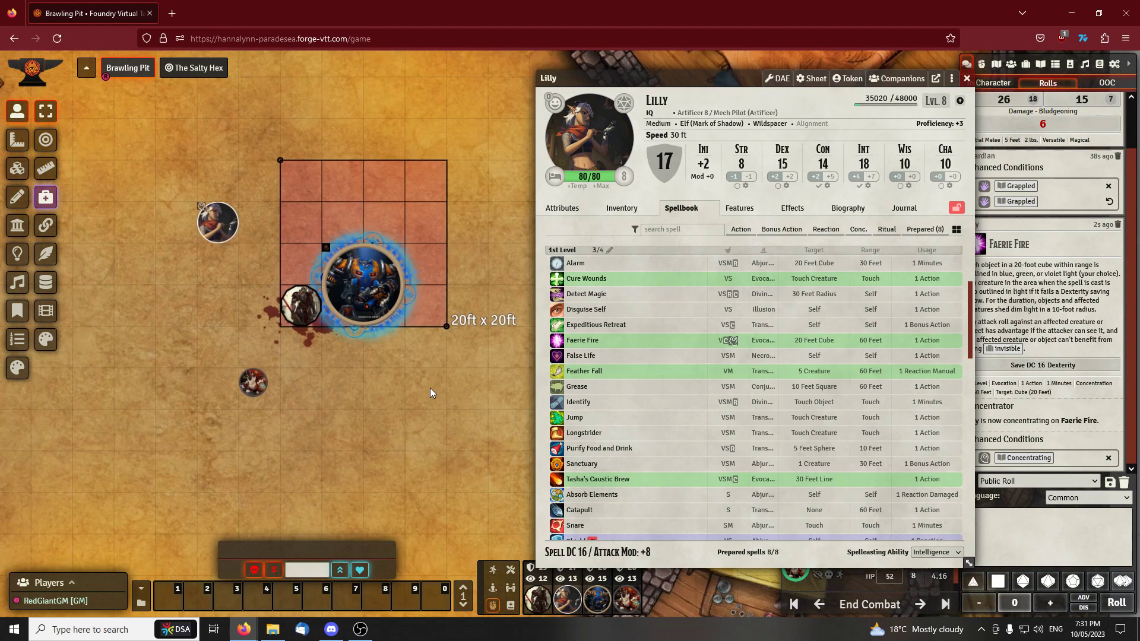
left_click_drag(594, 78, 553, 76)
left_click(369, 310)
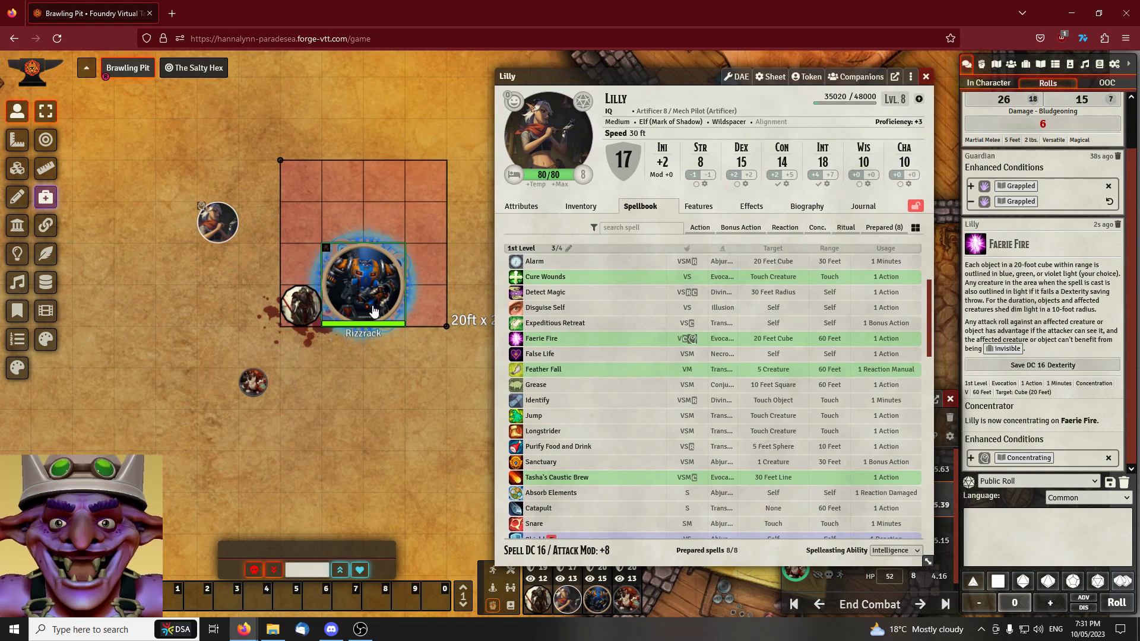
left_click_drag(221, 296, 239, 315)
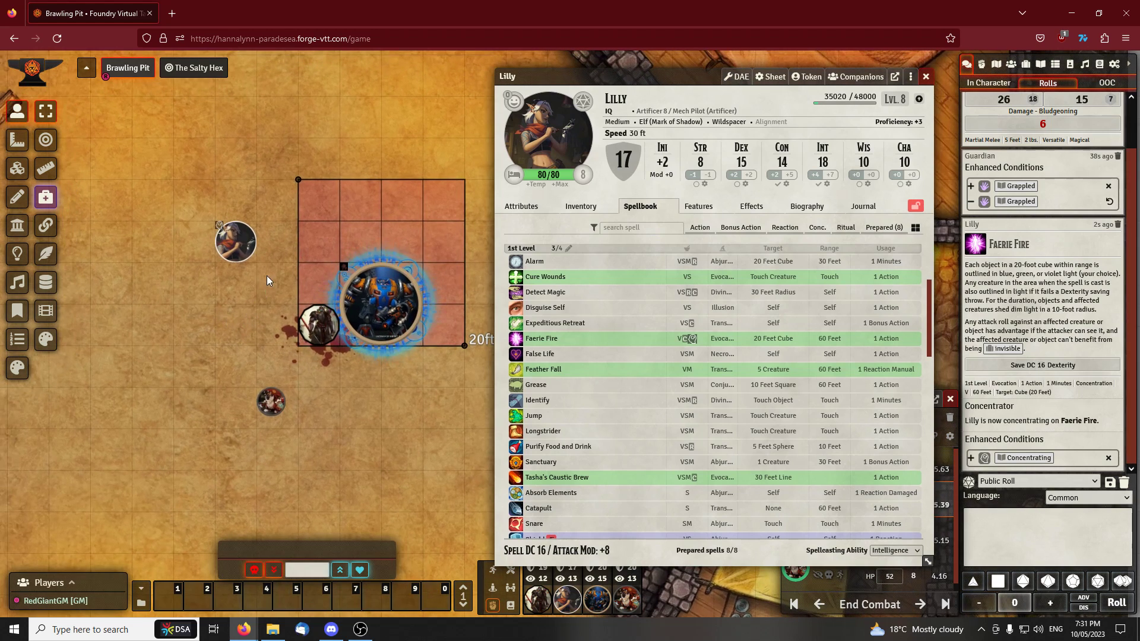
Delete the 20ft x 20ft Faerie Fire template from the scene using the measurement controls
scroll(266, 275, "down", 3)
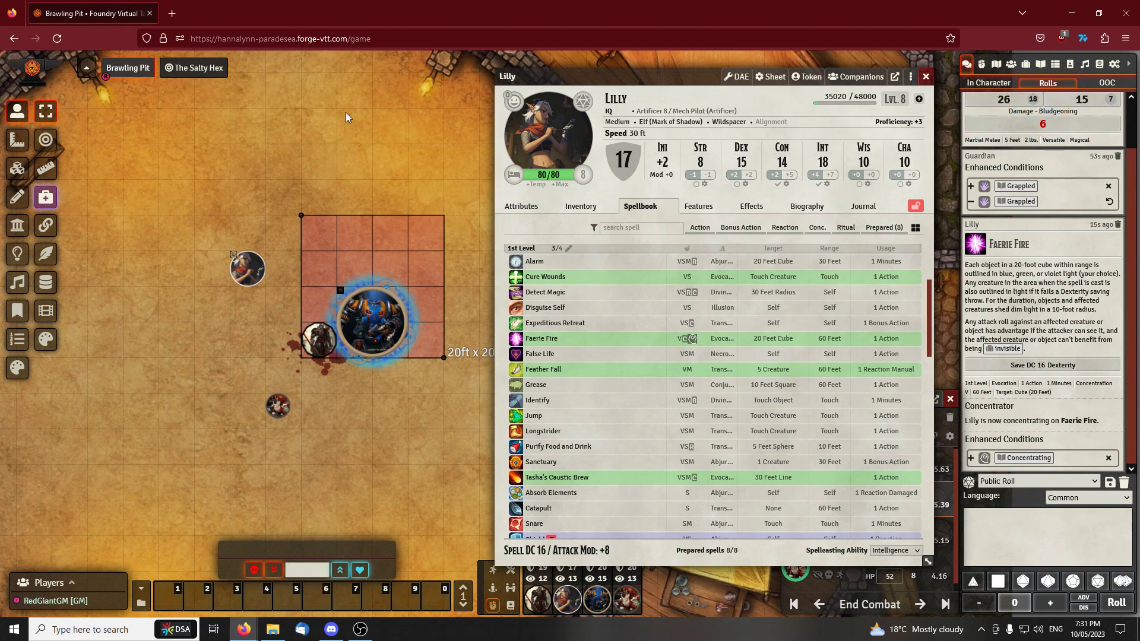
left_click(16, 140)
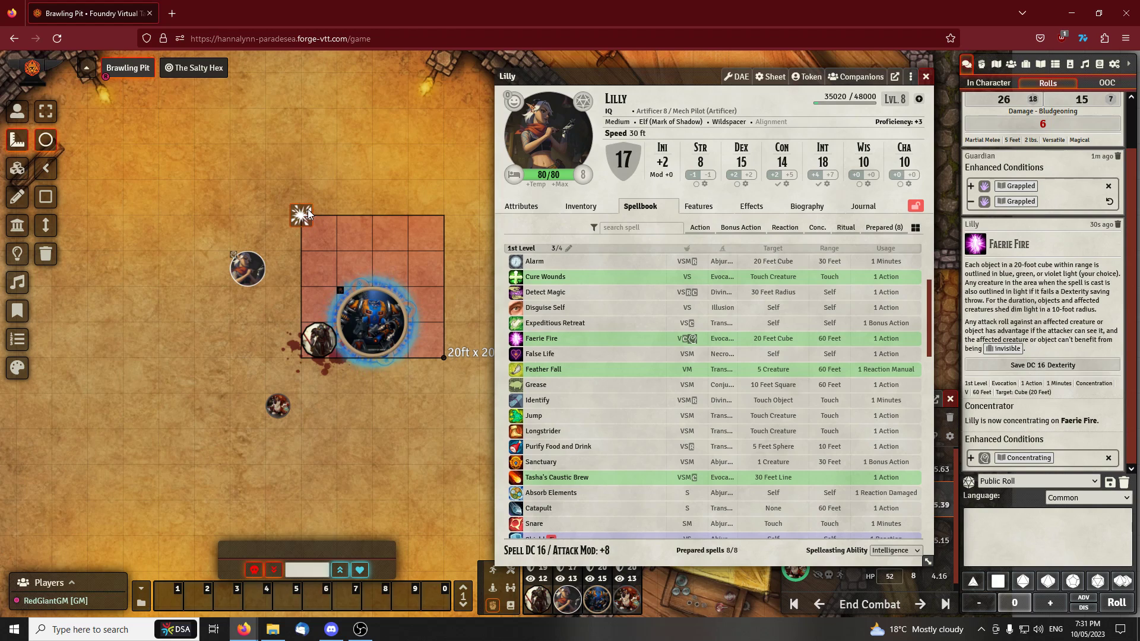
key("Delete")
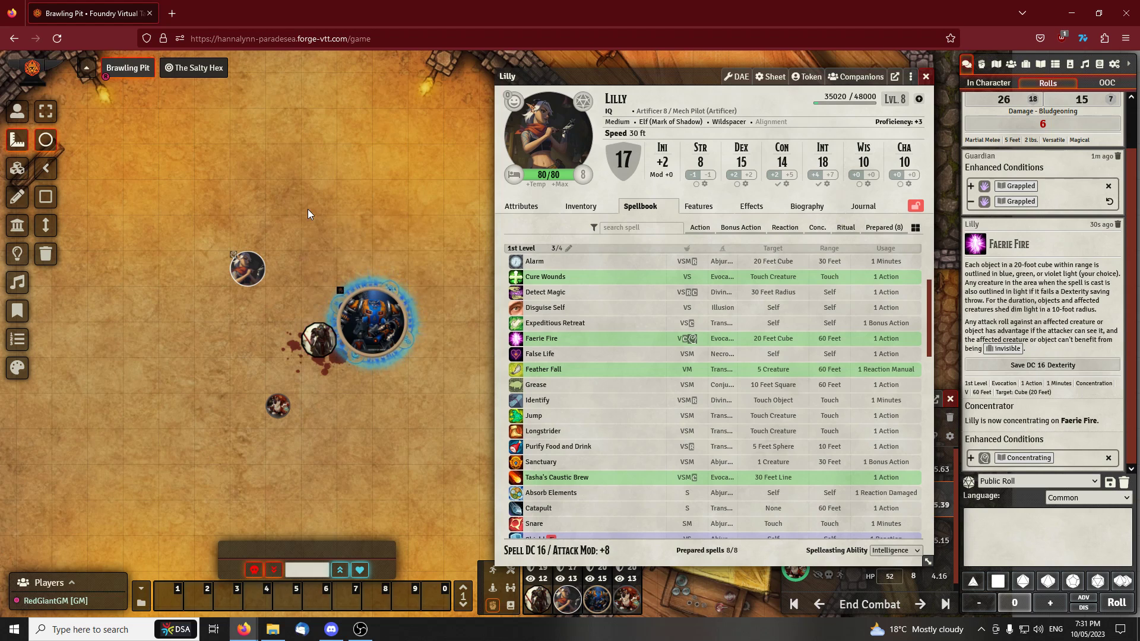
Close Lilly's character sheet to clear the view of the arena
left_click_drag(307, 209, 354, 170)
left_click_drag(434, 141, 393, 143)
scroll(393, 143, "down", 2)
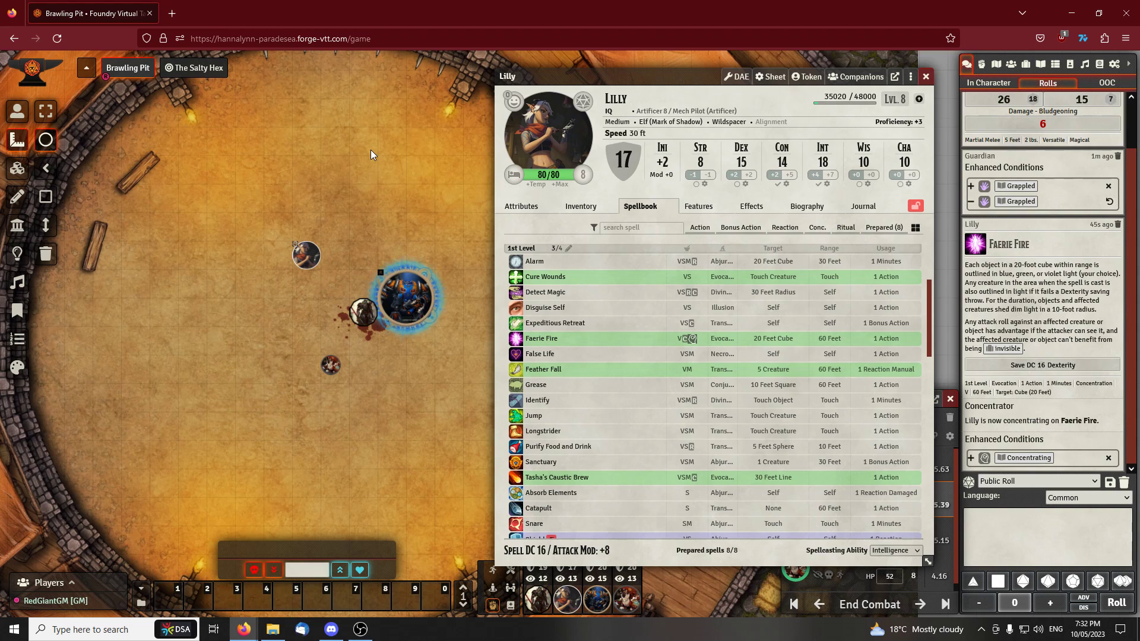
scroll(370, 150, "up", 2)
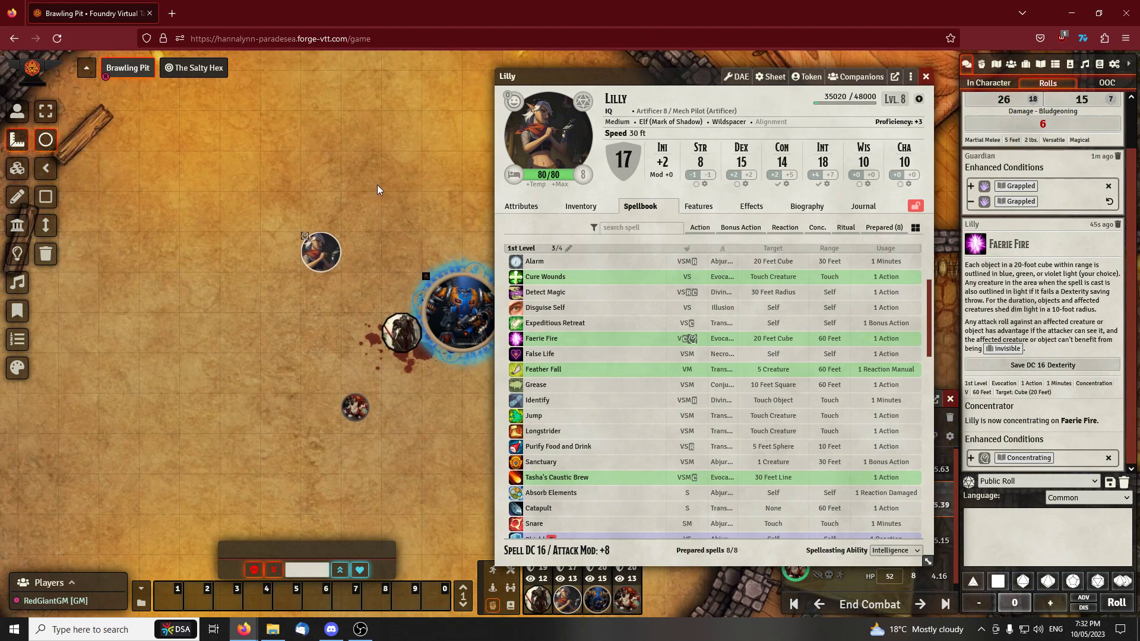
left_click_drag(688, 80, 650, 74)
left_click(886, 73)
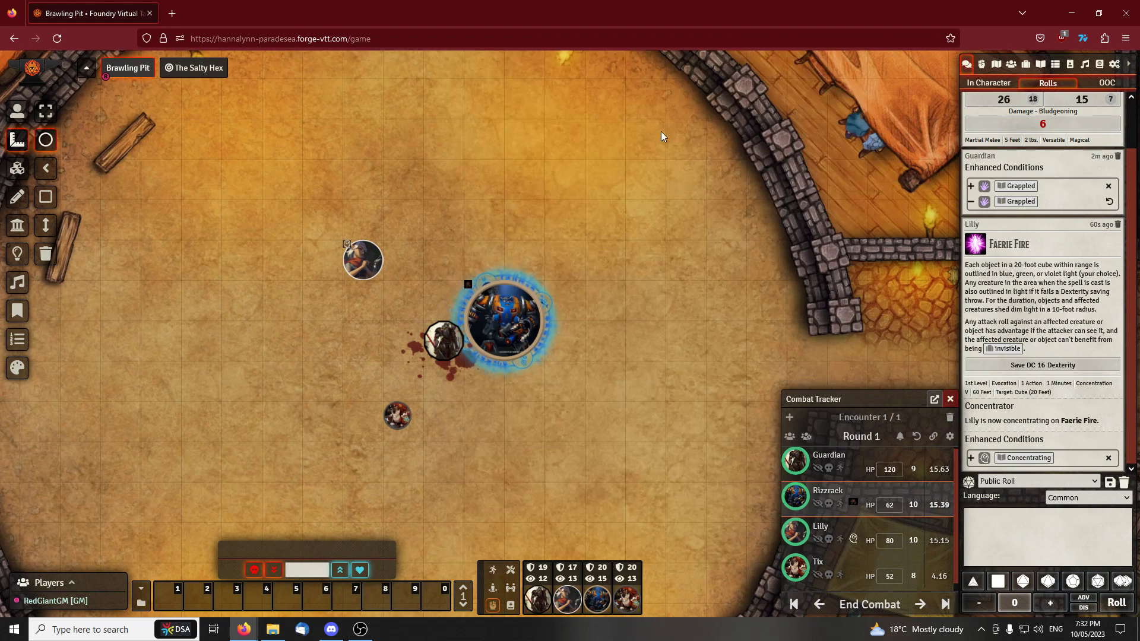
Return to the token controls, select Lilly's token and reopen her character sheet
key("a")
key("a")
key("a")
key("a")
scroll(513, 231, "up", 6)
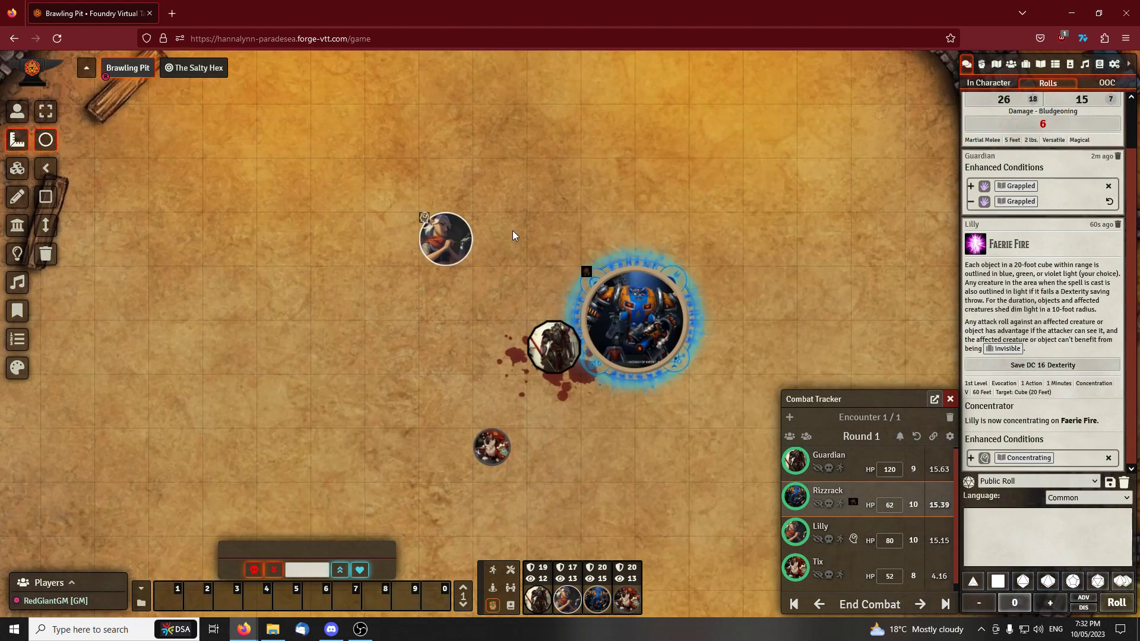
scroll(515, 230, "up", 2)
scroll(537, 202, "down", 3)
left_click_drag(537, 202, 505, 230)
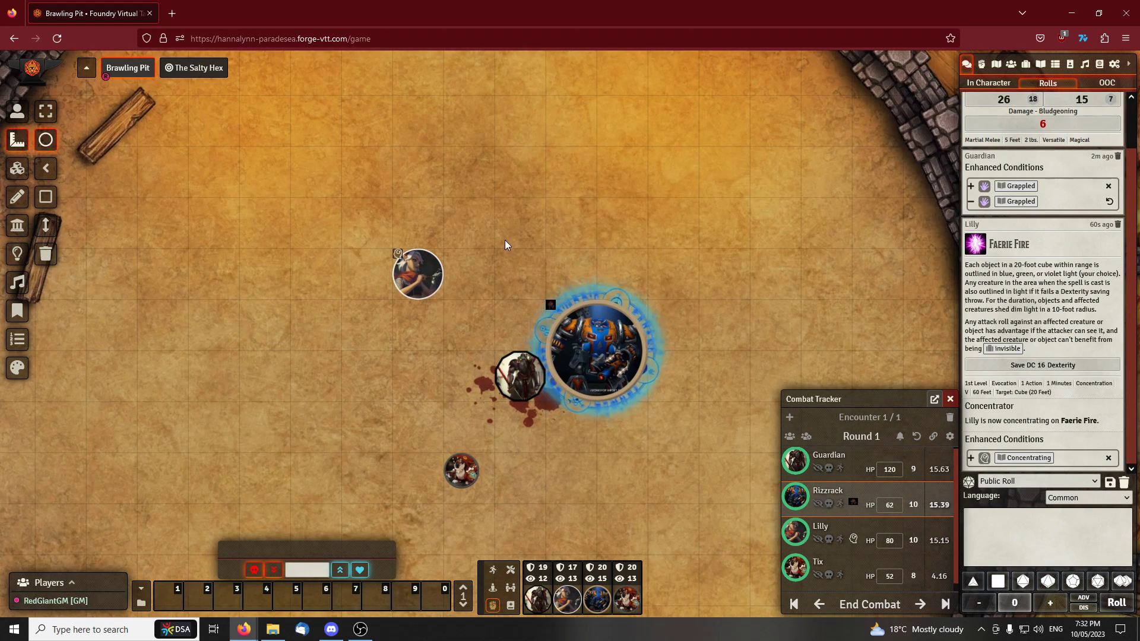
left_click(18, 112)
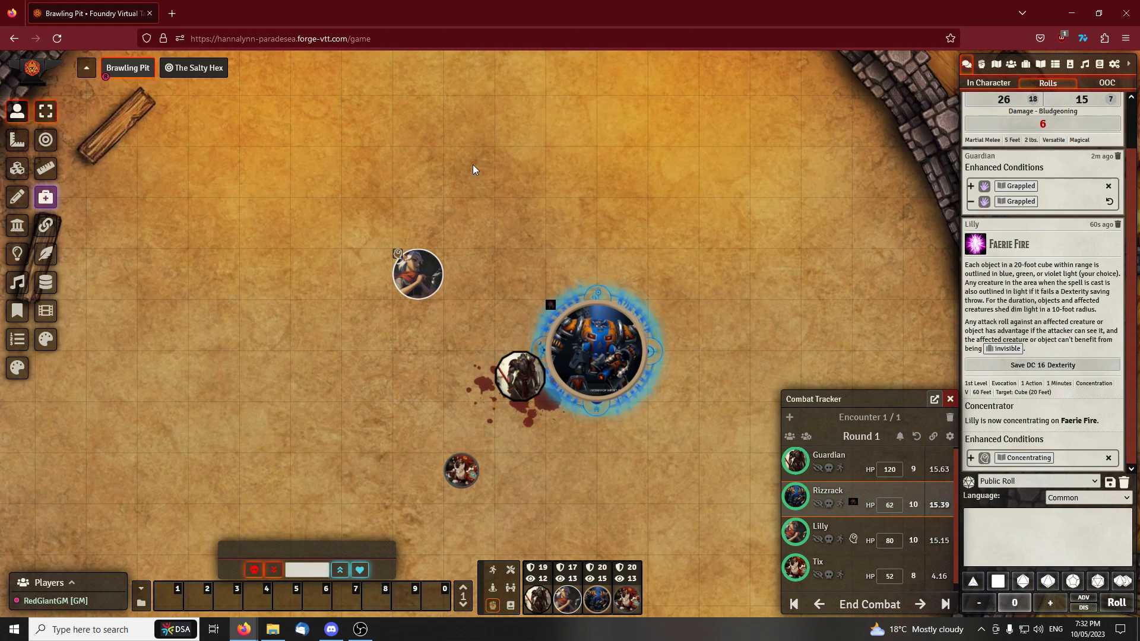
left_click_drag(475, 165, 437, 147)
left_click(381, 252)
left_click_drag(408, 201, 335, 181)
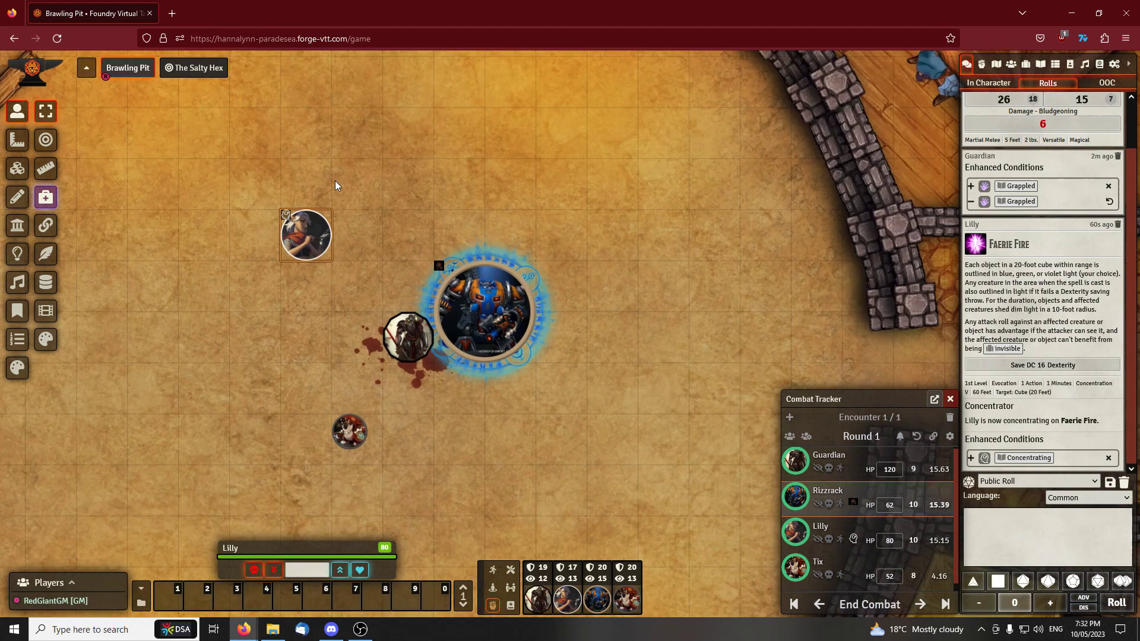
double_click(313, 225)
Set Lilly's hit points to 70, roll her Faerie Fire concentration check and close her sheet
left_click(493, 166)
type("70")
key("Return")
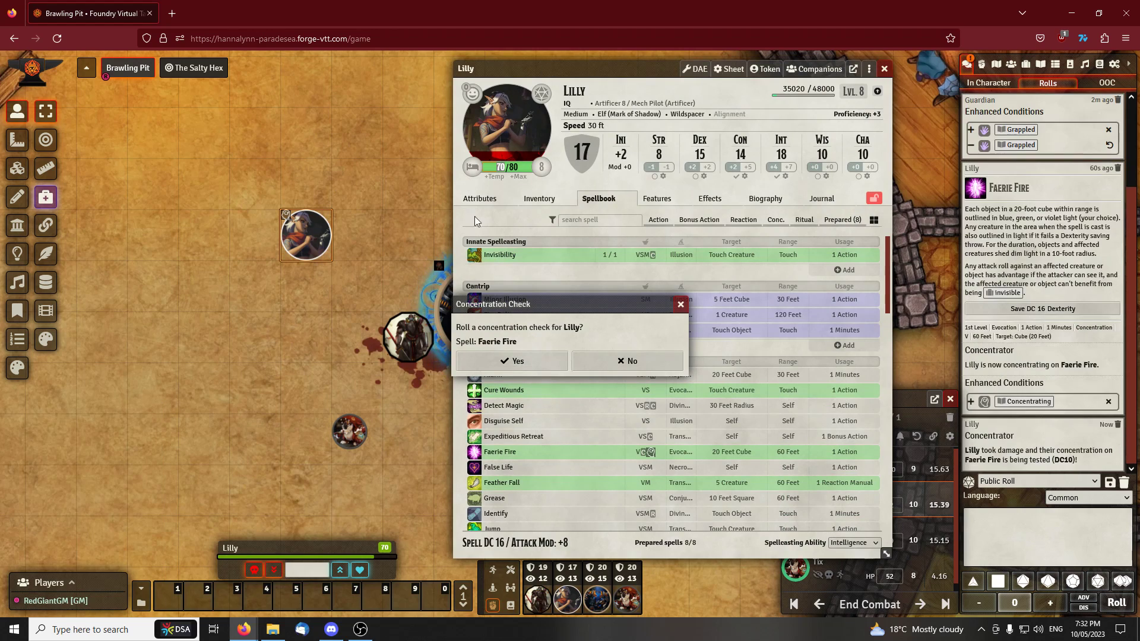
left_click(528, 357)
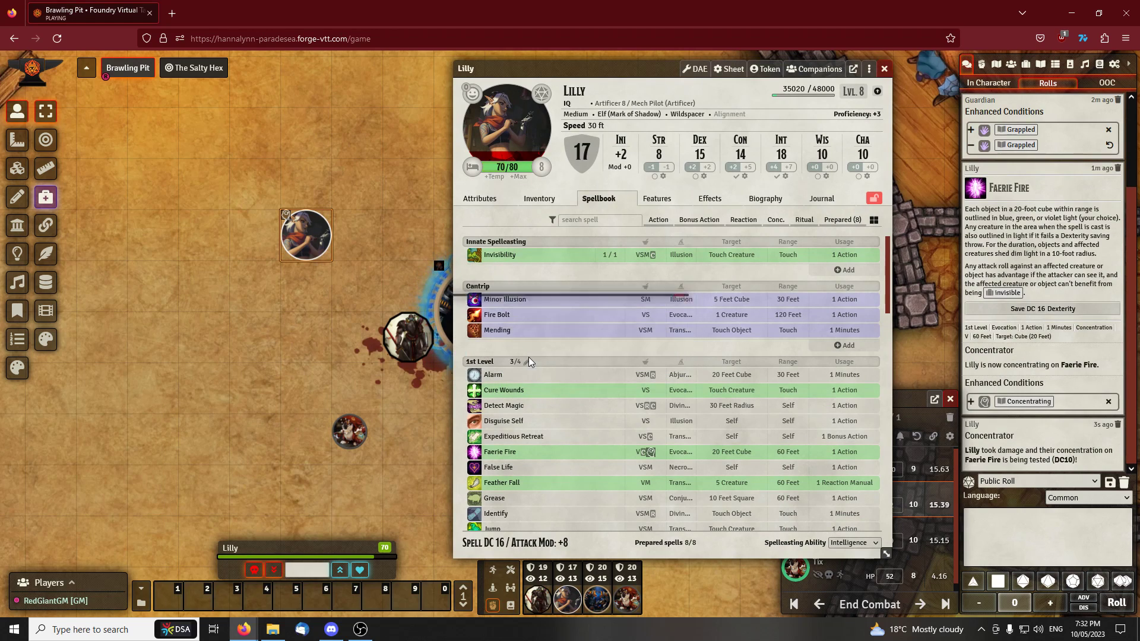
left_click_drag(727, 75, 715, 78)
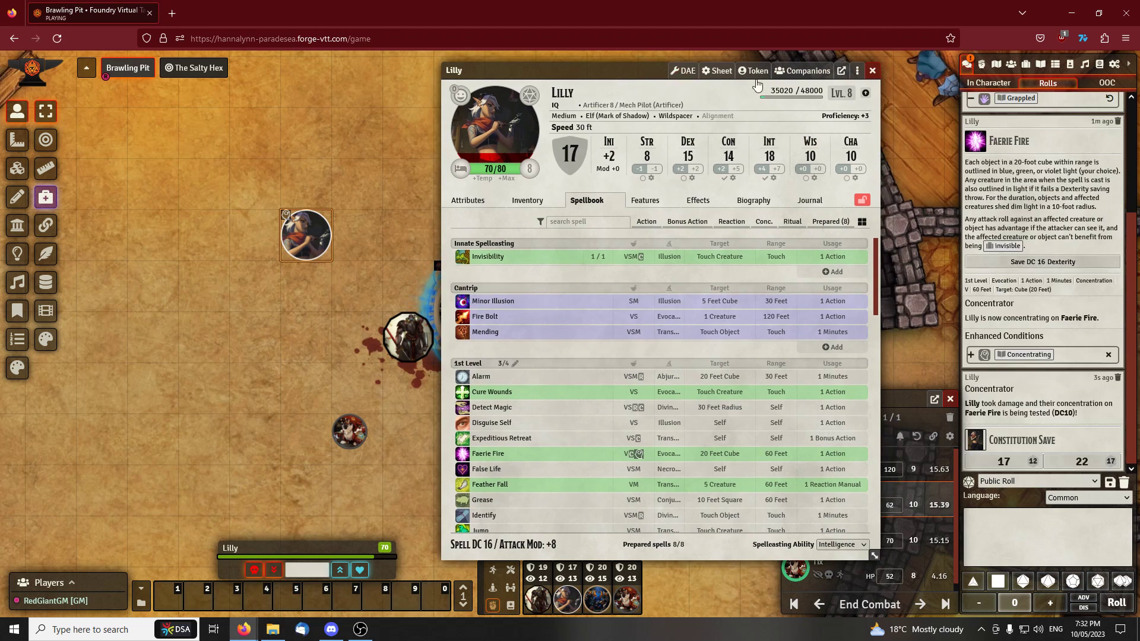
left_click(872, 72)
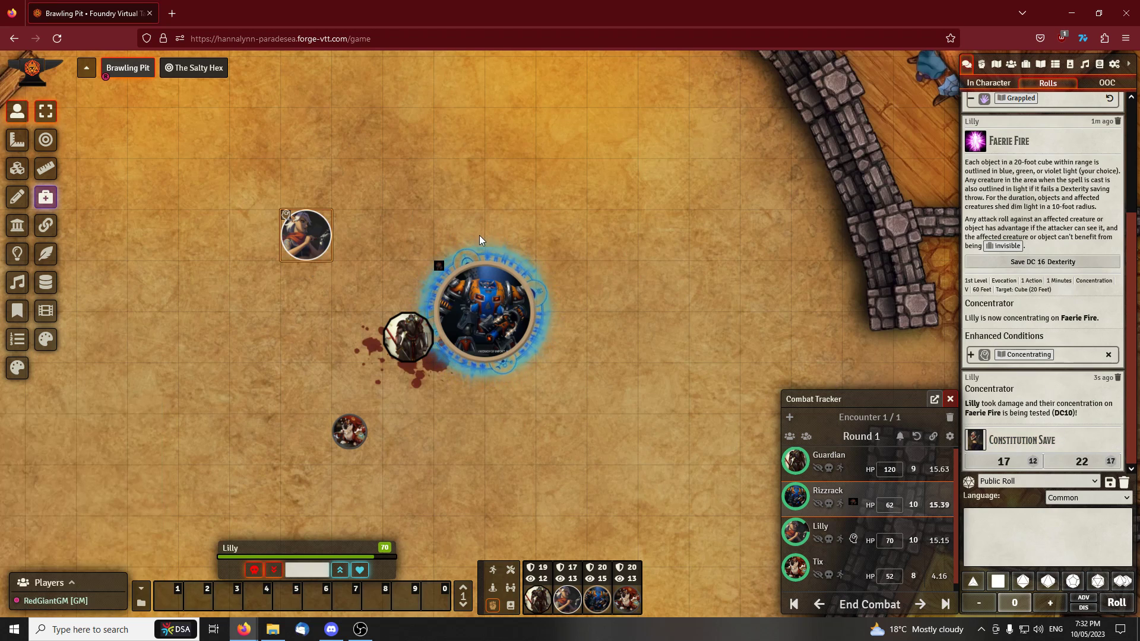
Reopen Lilly's sheet, reduce her hit points to 30 and roll another Faerie Fire concentration check
double_click(319, 243)
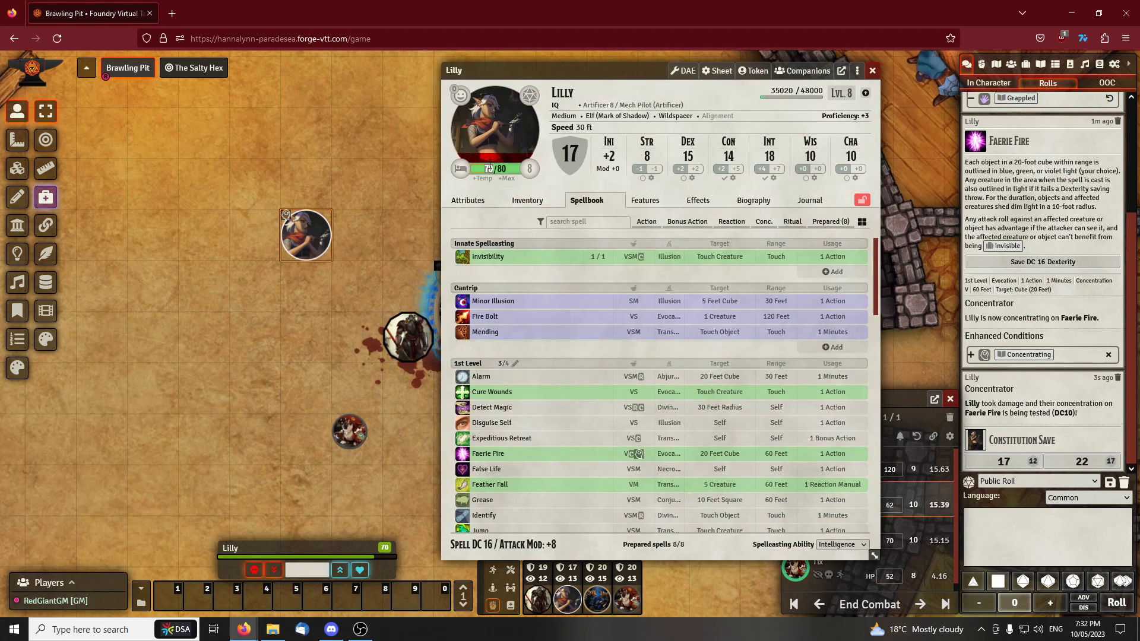
key("Return")
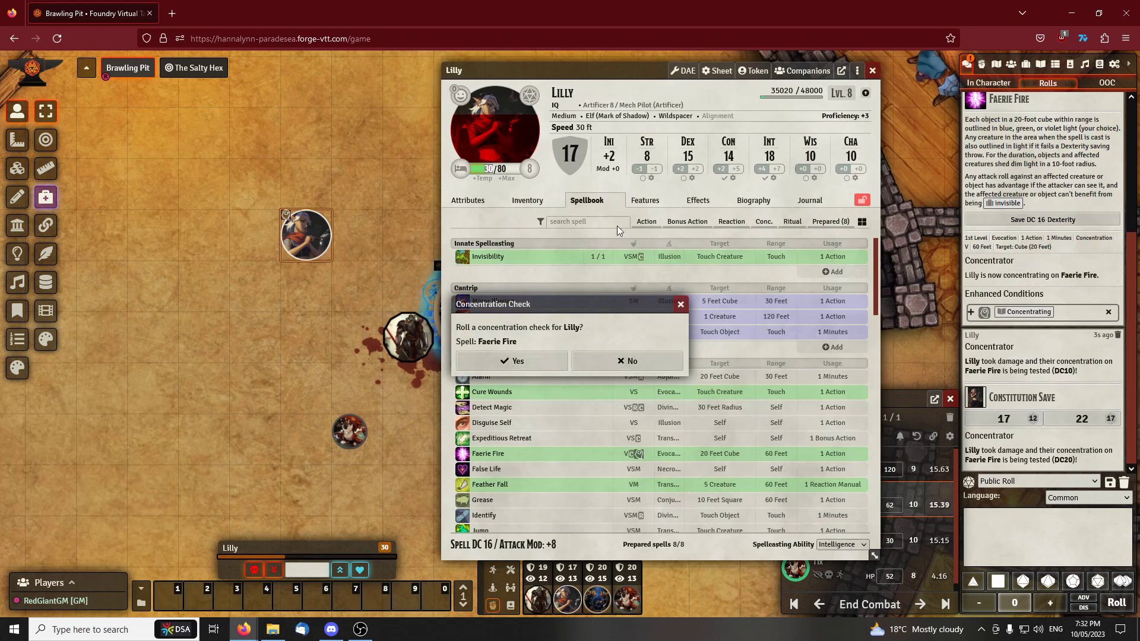
left_click(536, 355)
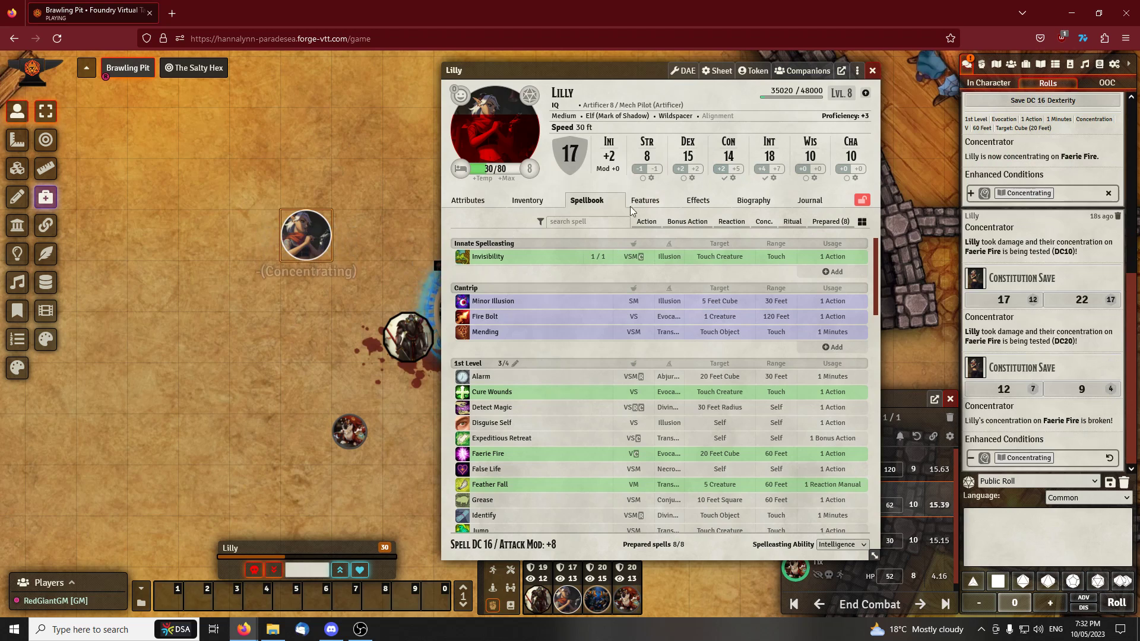
left_click(873, 71)
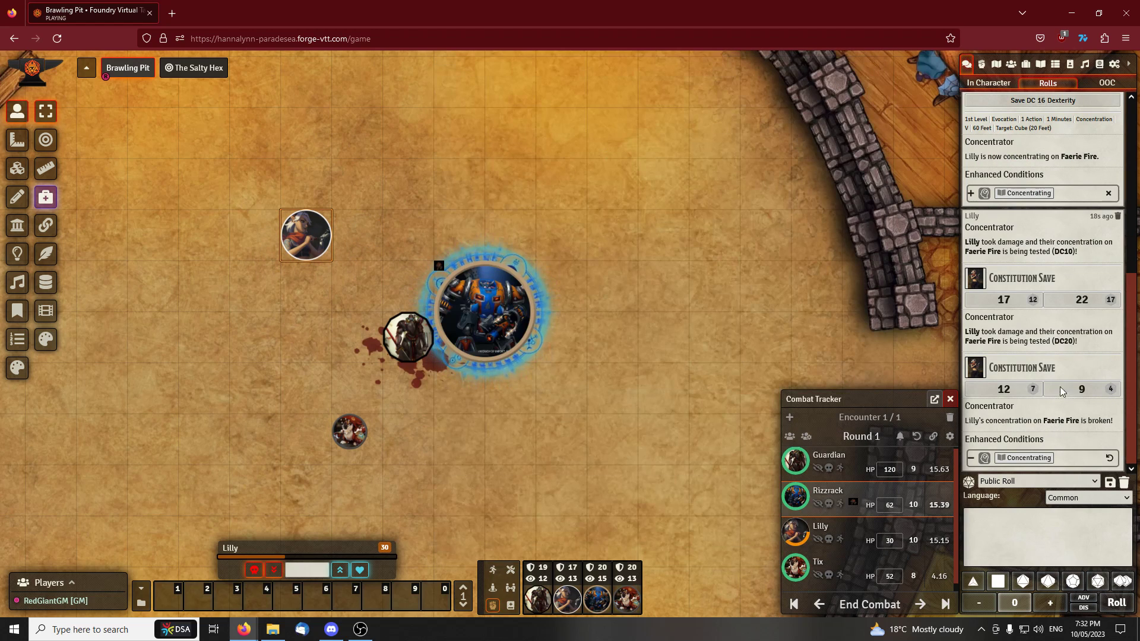
Assign the Concentrating status effect manually to Lilly's token
right_click(306, 235)
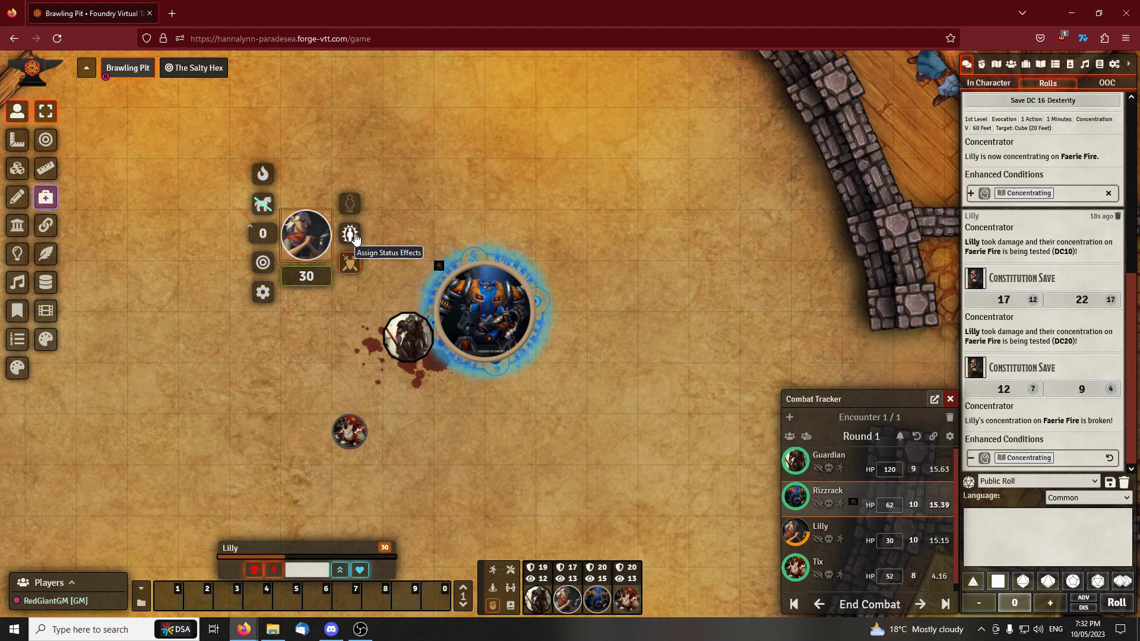
left_click(350, 235)
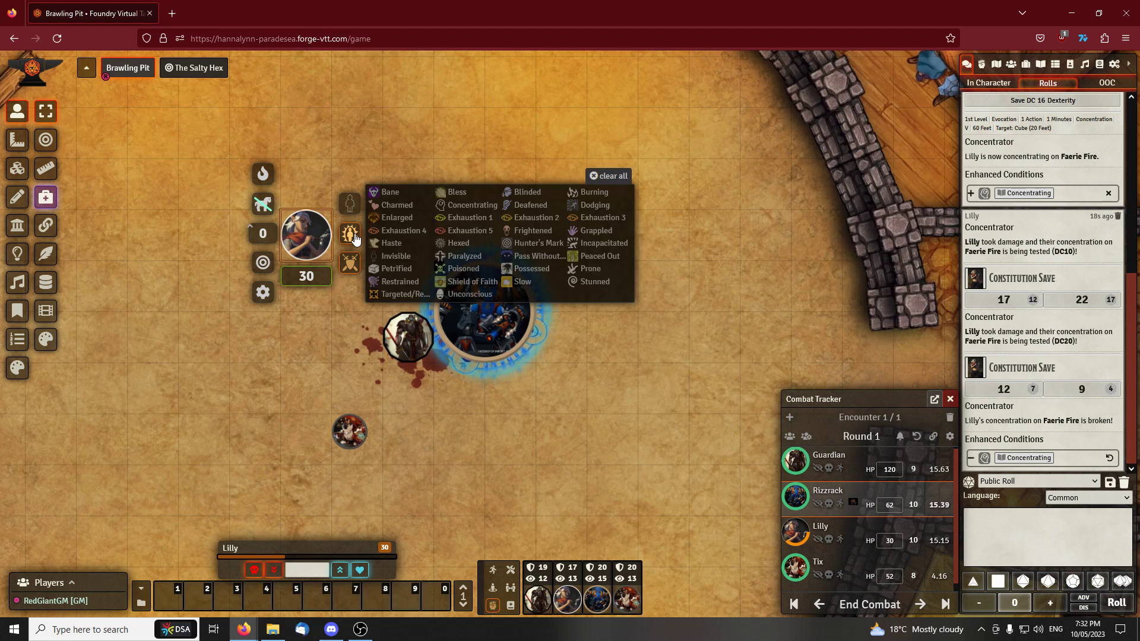
left_click(465, 215)
left_click(393, 107)
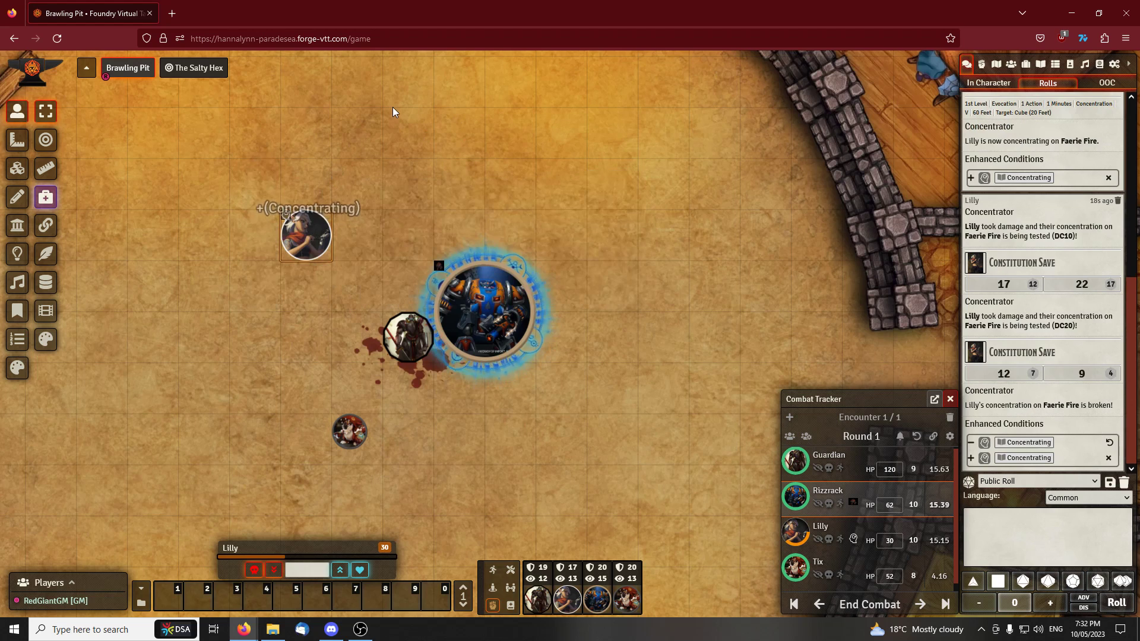
Reduce Lilly's hit points to 25 on her sheet and roll the concentration check for the unknown spell
double_click(318, 226)
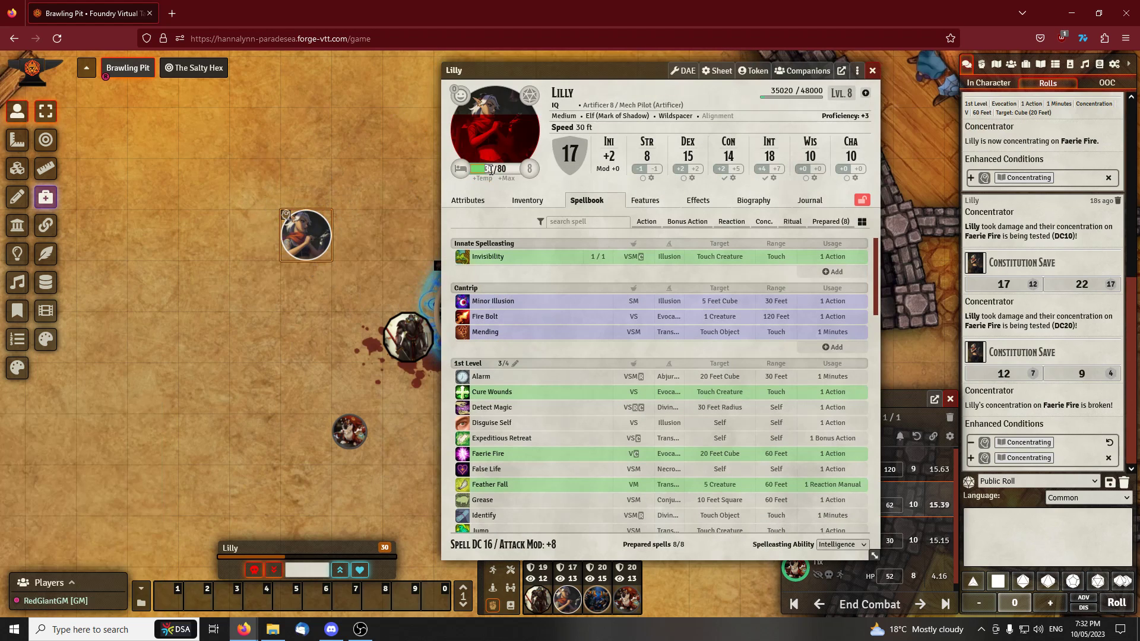
key("Return")
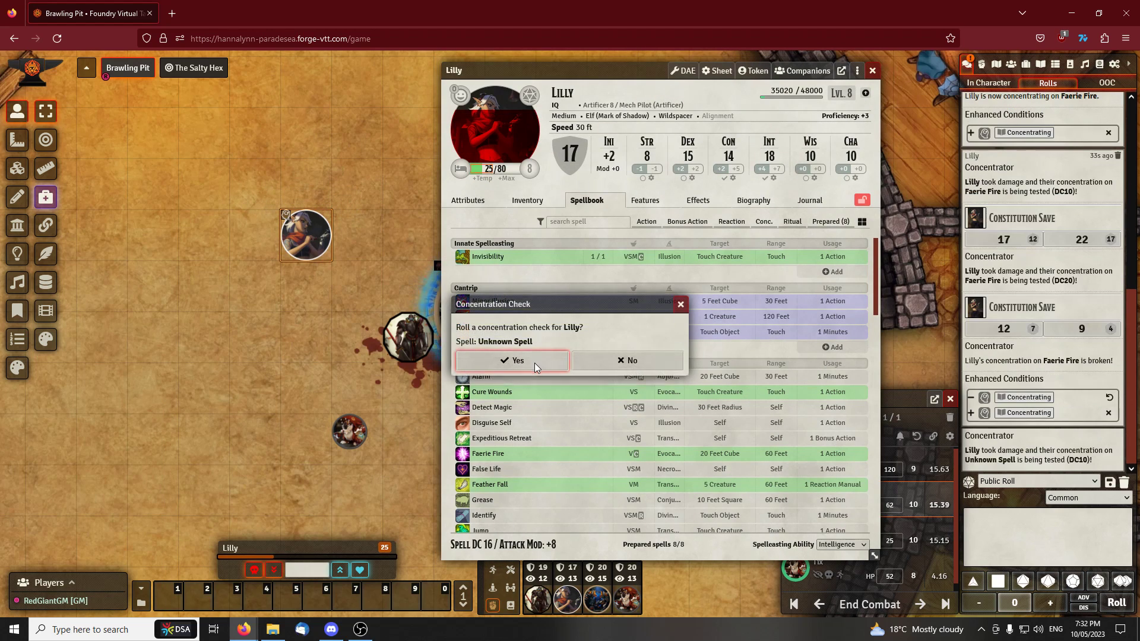
left_click(534, 362)
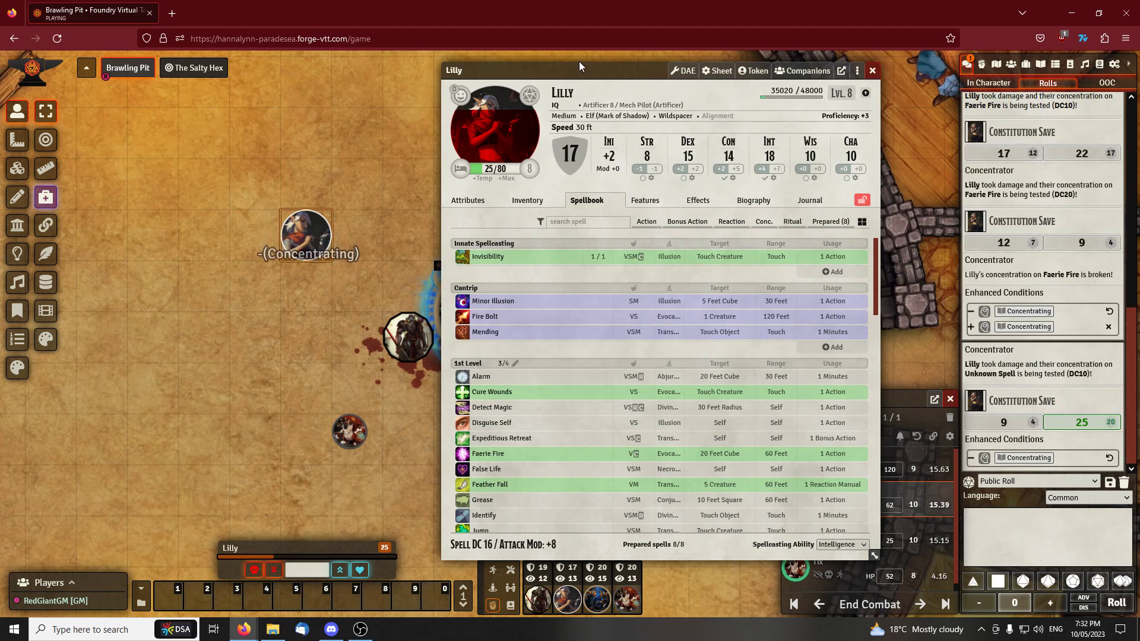
Restore Lilly's hit points to 80 and close her character sheet
left_click_drag(580, 69, 619, 68)
mouse_move(416, 144)
left_mouse_down()
mouse_move(393, 144)
mouse_move(438, 143)
left_mouse_up()
scroll(447, 143, "down", 8)
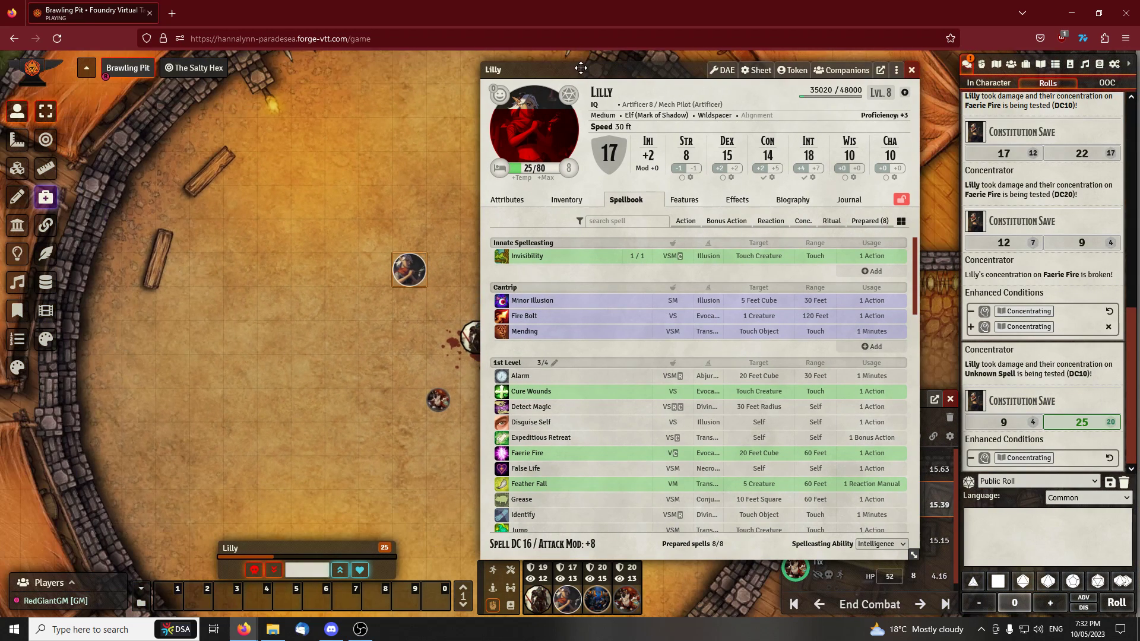
left_click_drag(577, 65, 576, 65)
left_click_drag(671, 73, 727, 71)
left_click_drag(427, 178, 290, 173)
left_click_drag(594, 69, 494, 69)
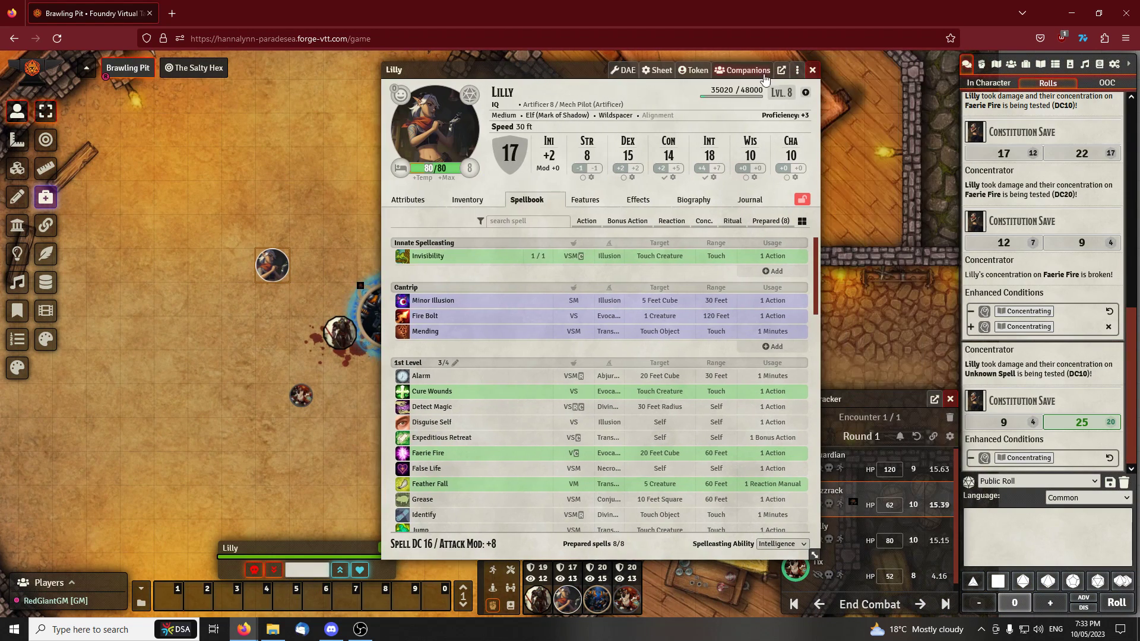
left_click(811, 70)
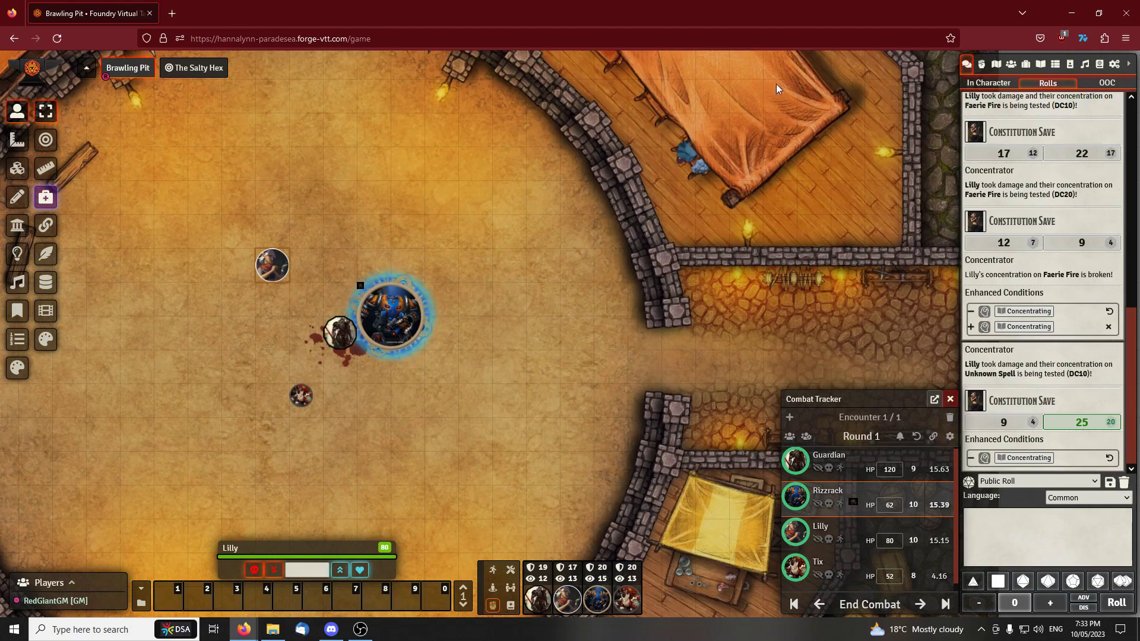
End the combat encounter, and open and close Guardian's character sheet
scroll(557, 190, "down", 5)
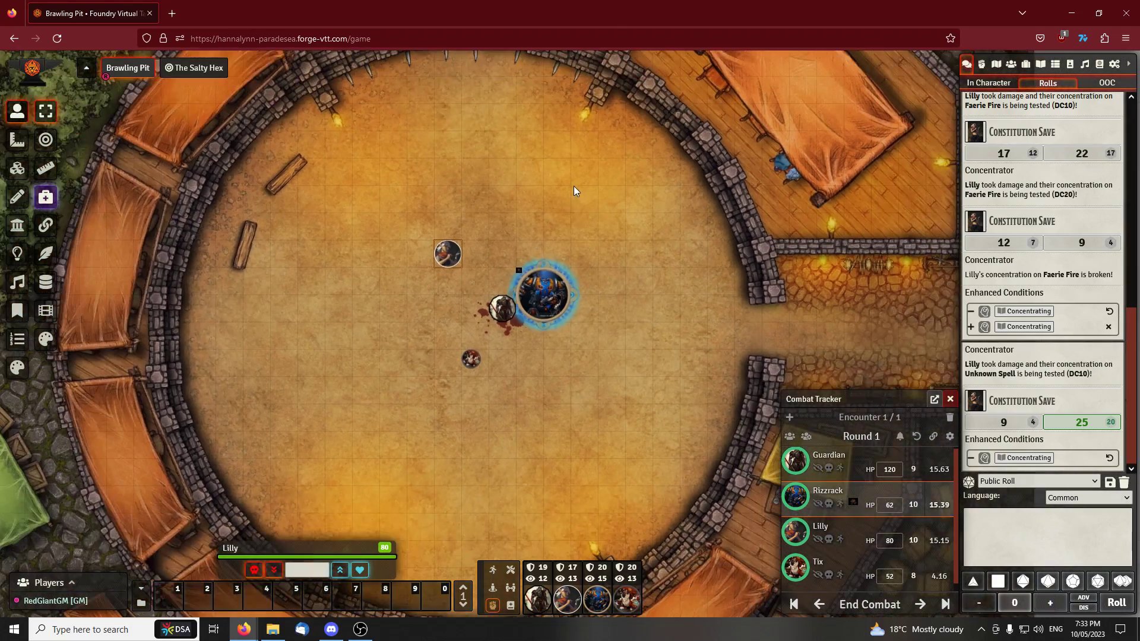
scroll(574, 186, "up", 5)
scroll(574, 186, "down", 2)
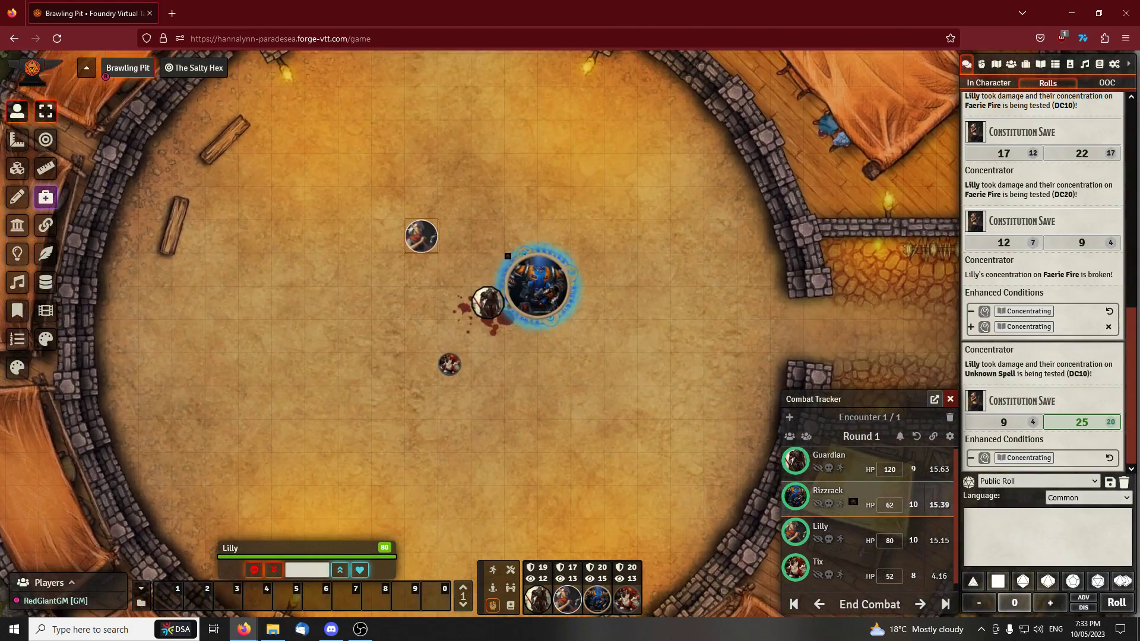
left_click(871, 602)
left_click(541, 355)
left_click(682, 224)
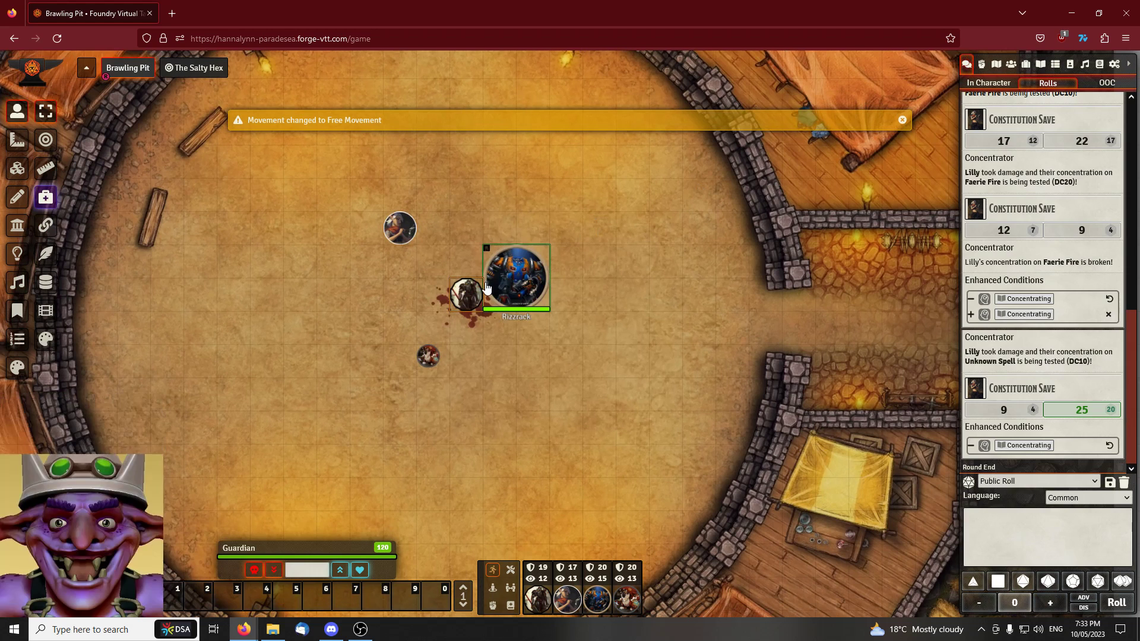
double_click(466, 294)
left_click(885, 62)
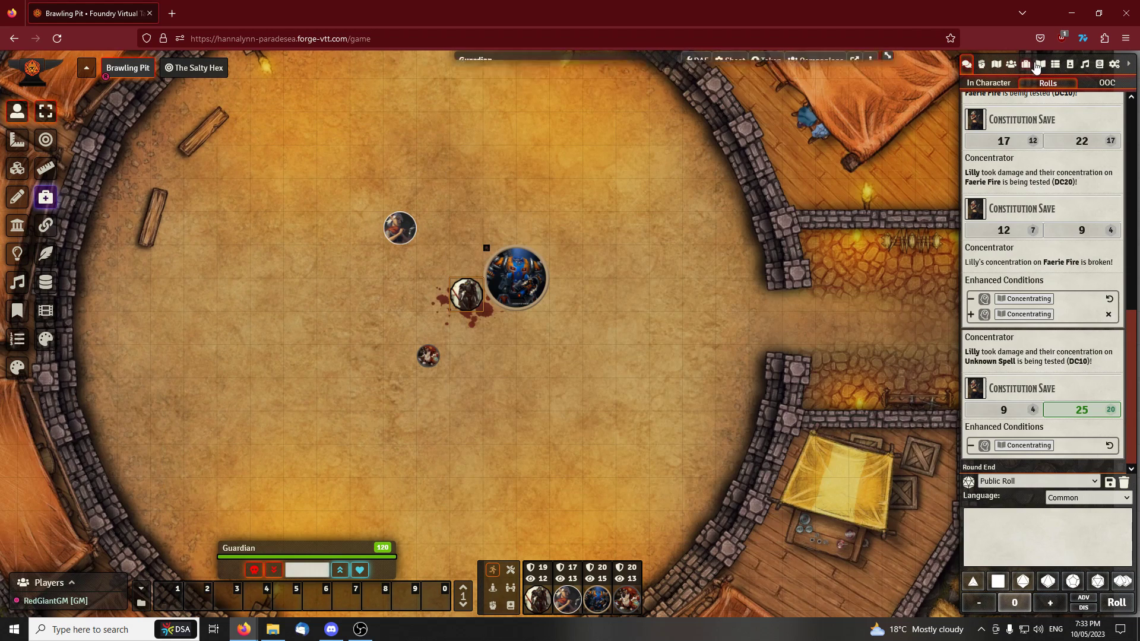
Open HaROLD's sheet from the Character Test Folder inside Red's Mission in the actors directory
left_click(1012, 64)
left_click(1007, 512)
scroll(1024, 511, "down", 2)
left_click(1022, 450)
scroll(1036, 451, "down", 3)
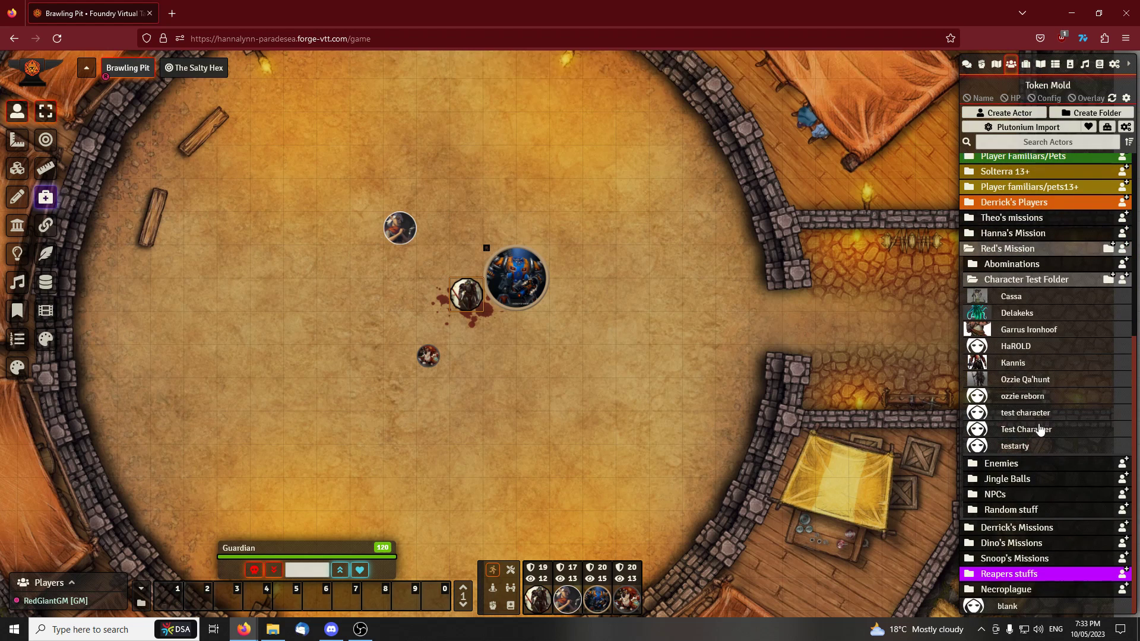
left_click(1017, 345)
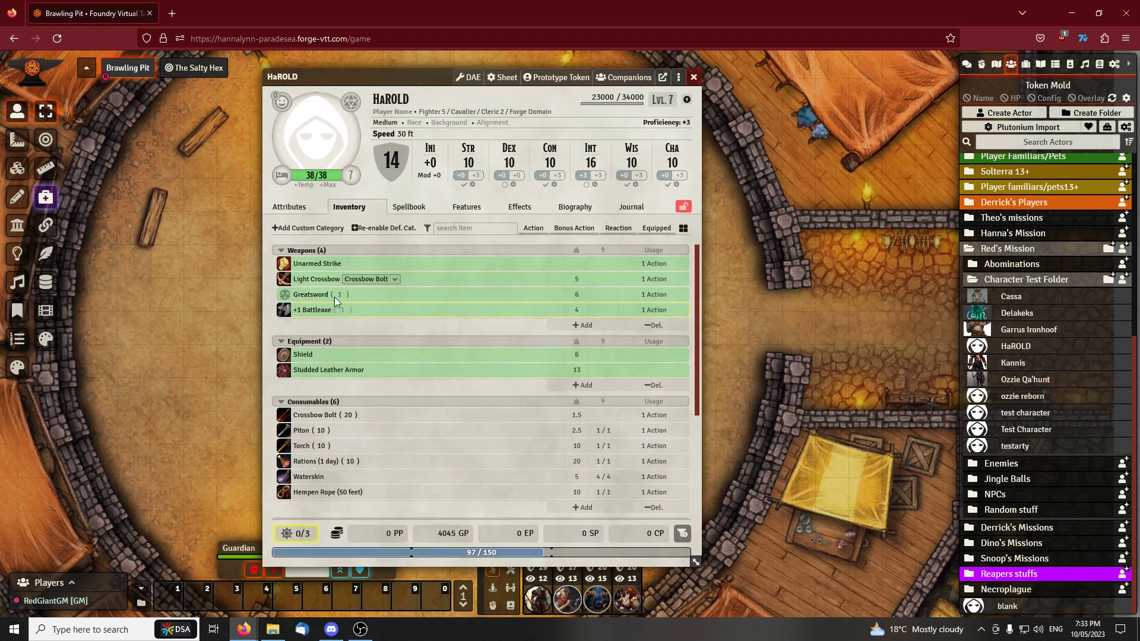
Examine HaROLD's features and inventory weapons, and bring back the chat log beside the sheet
left_click(463, 230)
left_click(467, 208)
left_click(350, 205)
mouse_move(314, 298)
left_click(968, 65)
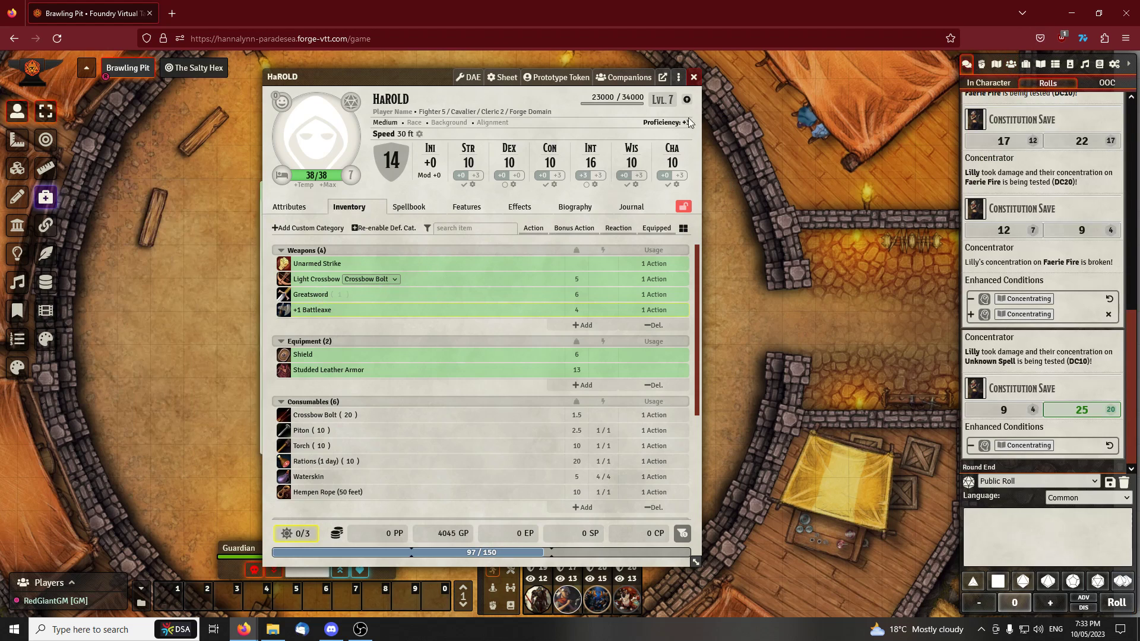
left_click(679, 77)
left_click(718, 82)
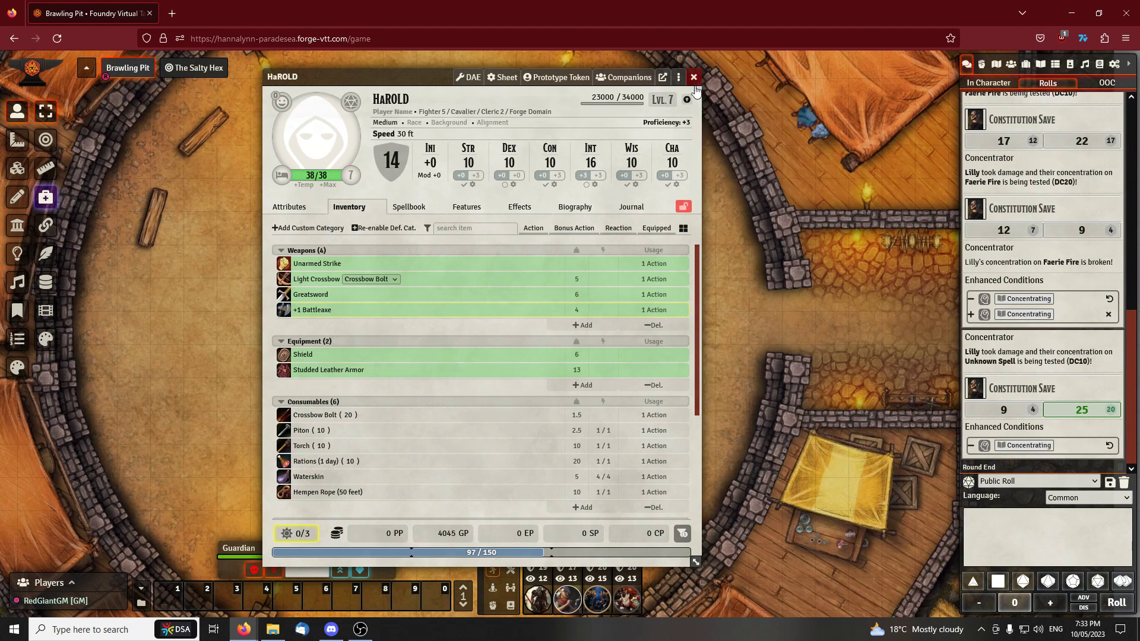
Import the PHB Greatsword from the 5etools items into HaROLD's inventory and close the import wizard
left_click(817, 554)
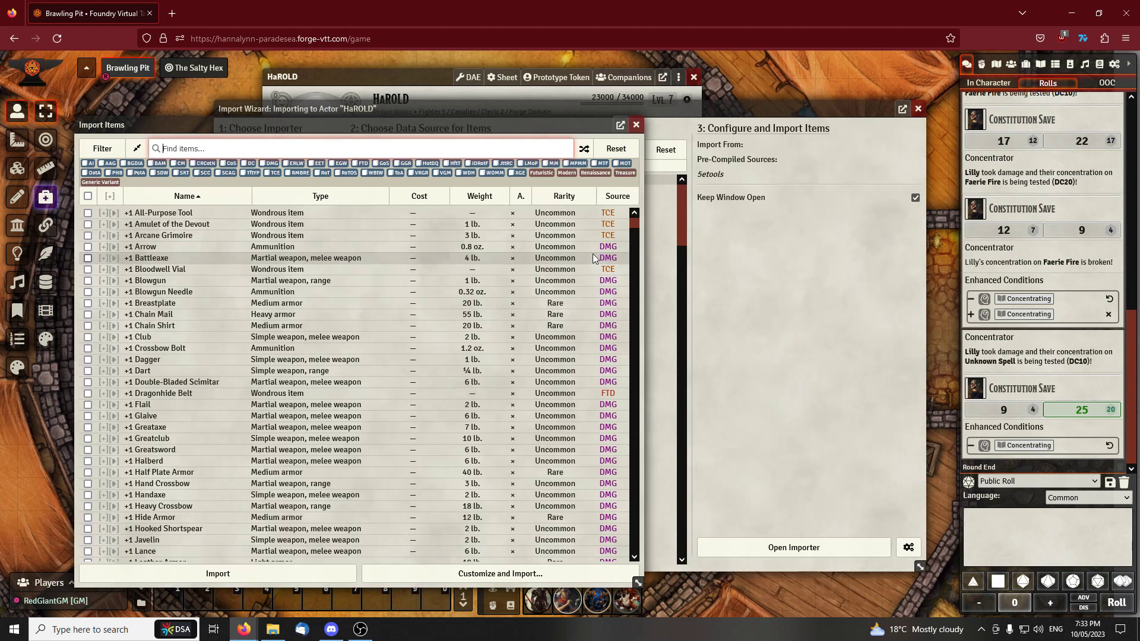
left_click(268, 155)
type("great")
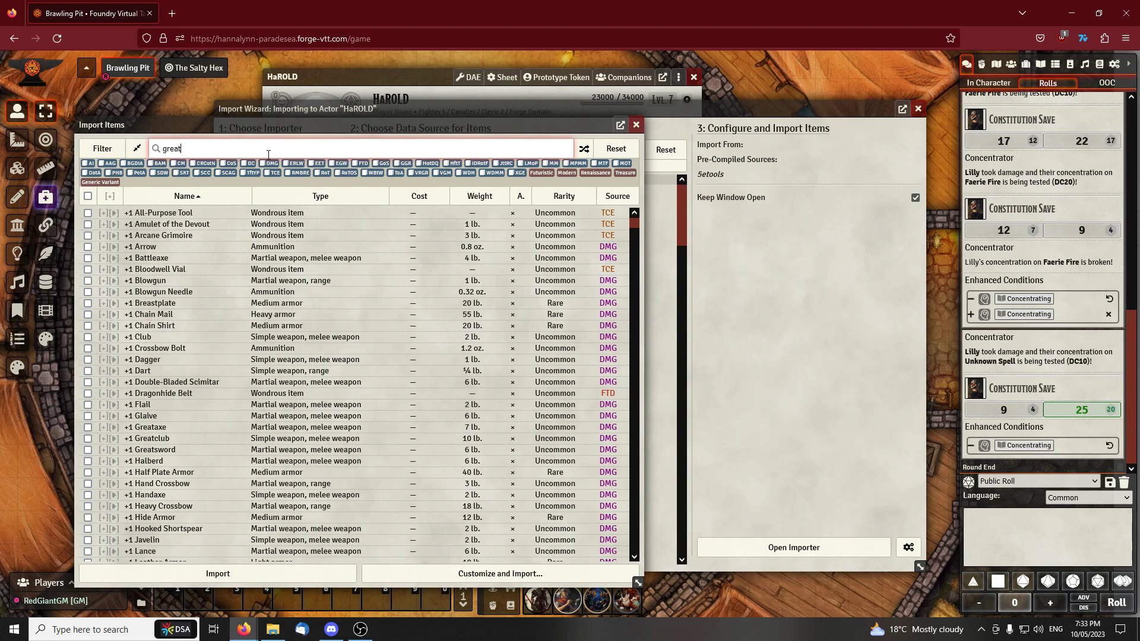
type("sword")
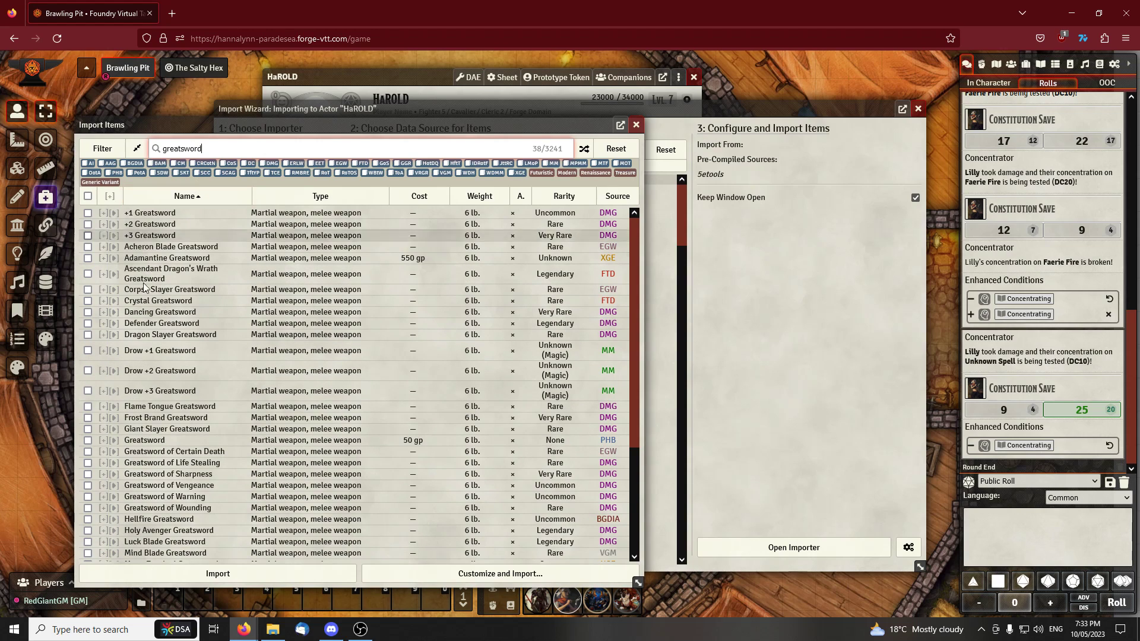
left_click(178, 440)
left_click(279, 581)
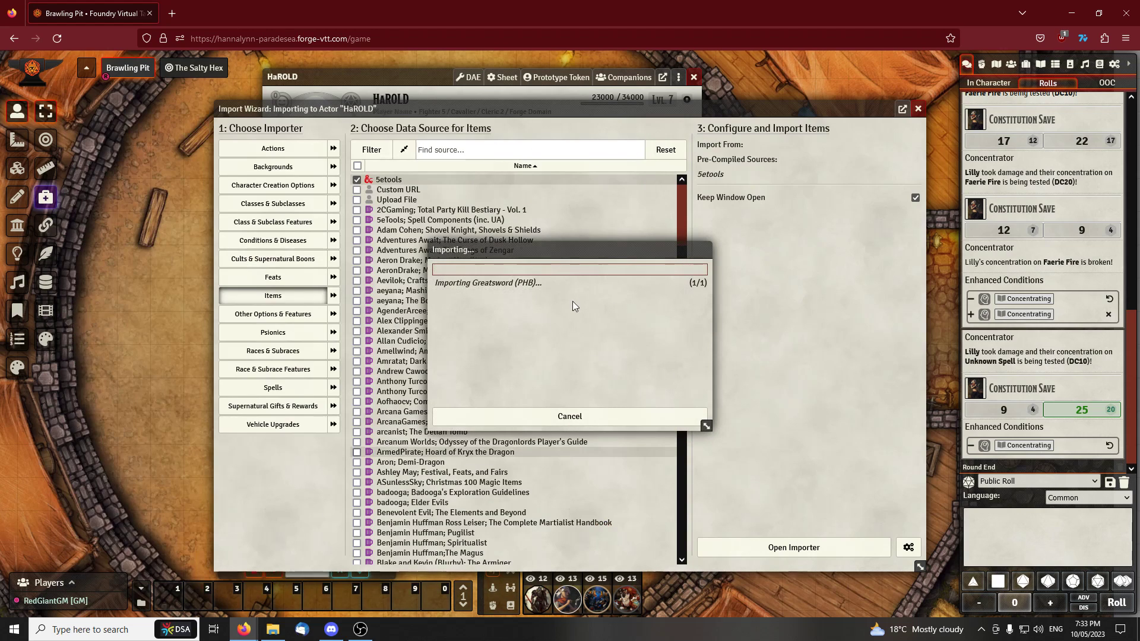
left_click(570, 412)
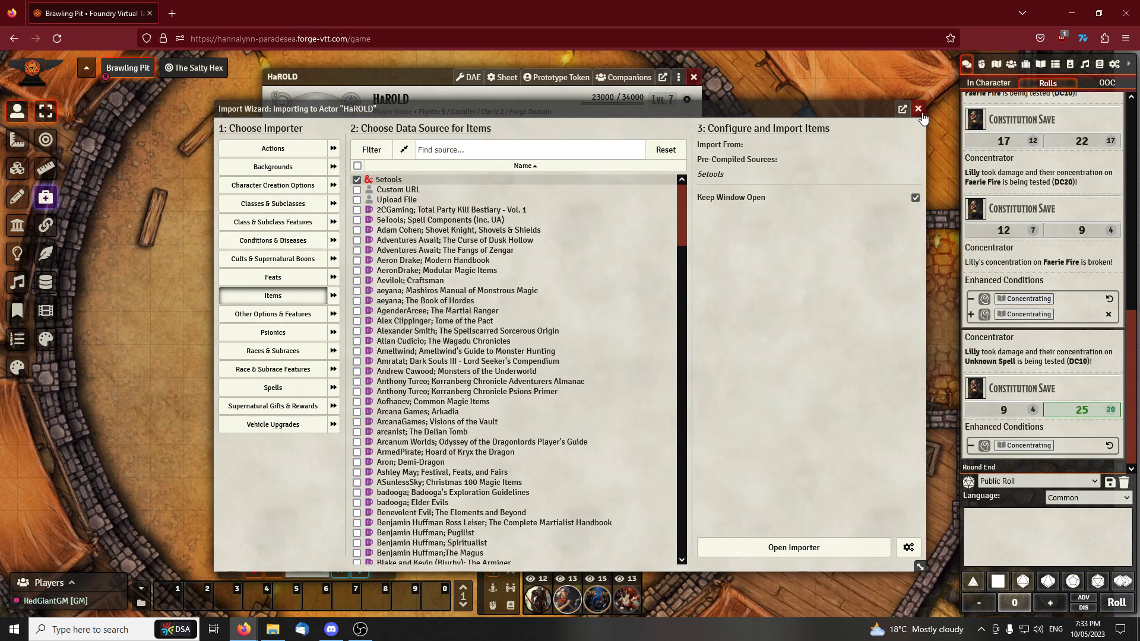
left_click(918, 110)
Edit the imported second Greatsword in HaROLD's inventory, setting its weight to 0
left_click_drag(330, 326, 336, 310)
mouse_move(349, 317)
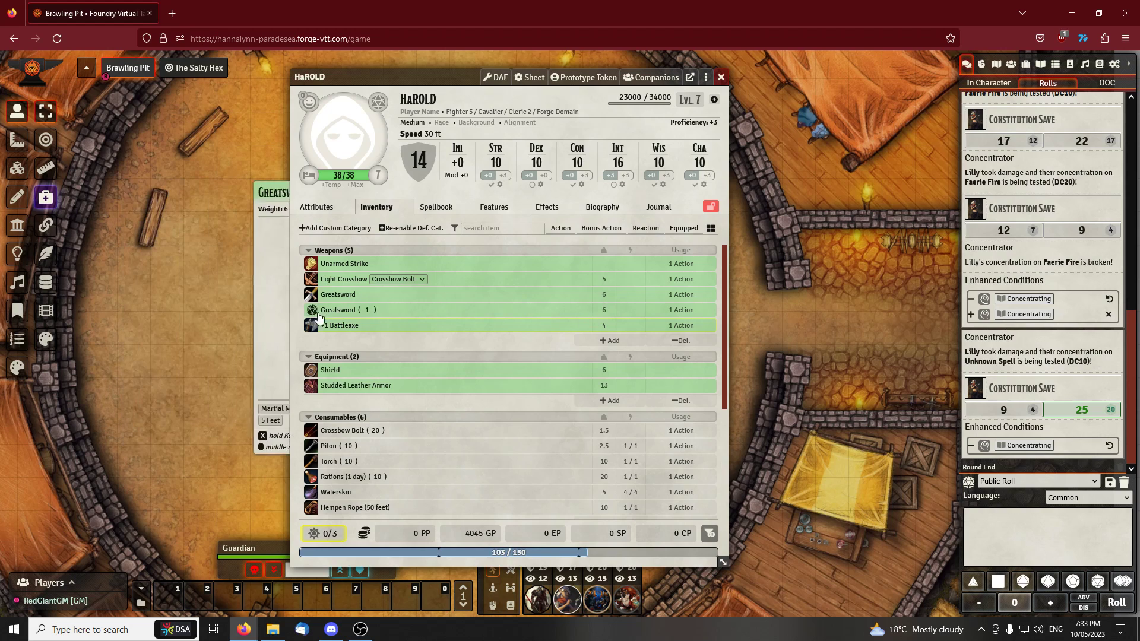
right_click(340, 319)
mouse_move(330, 312)
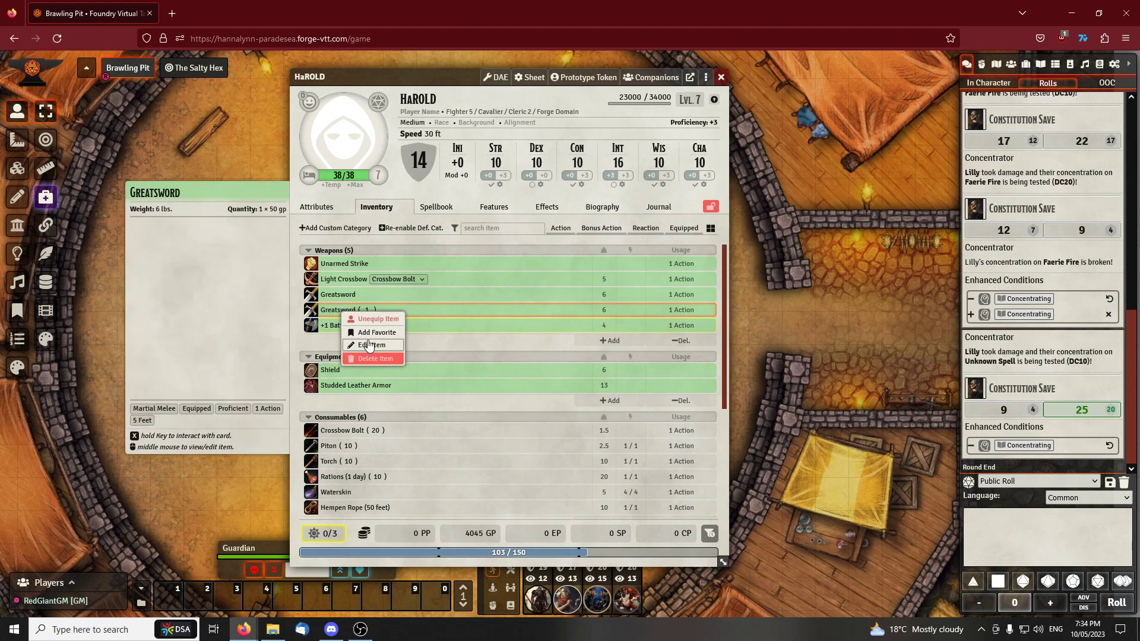
left_click(372, 345)
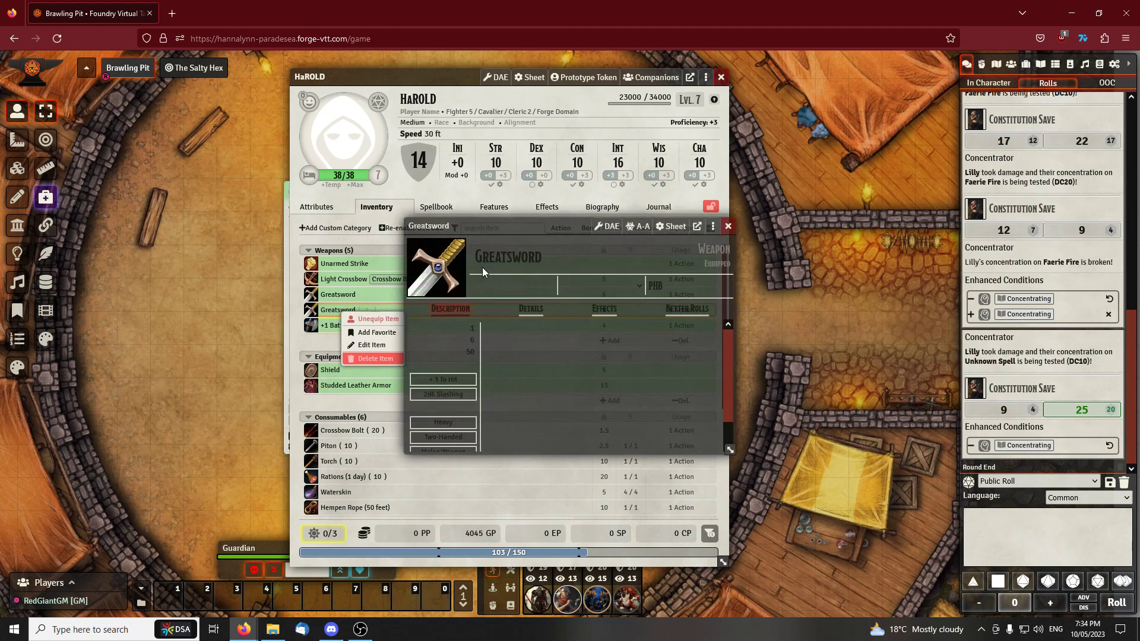
left_click(502, 333)
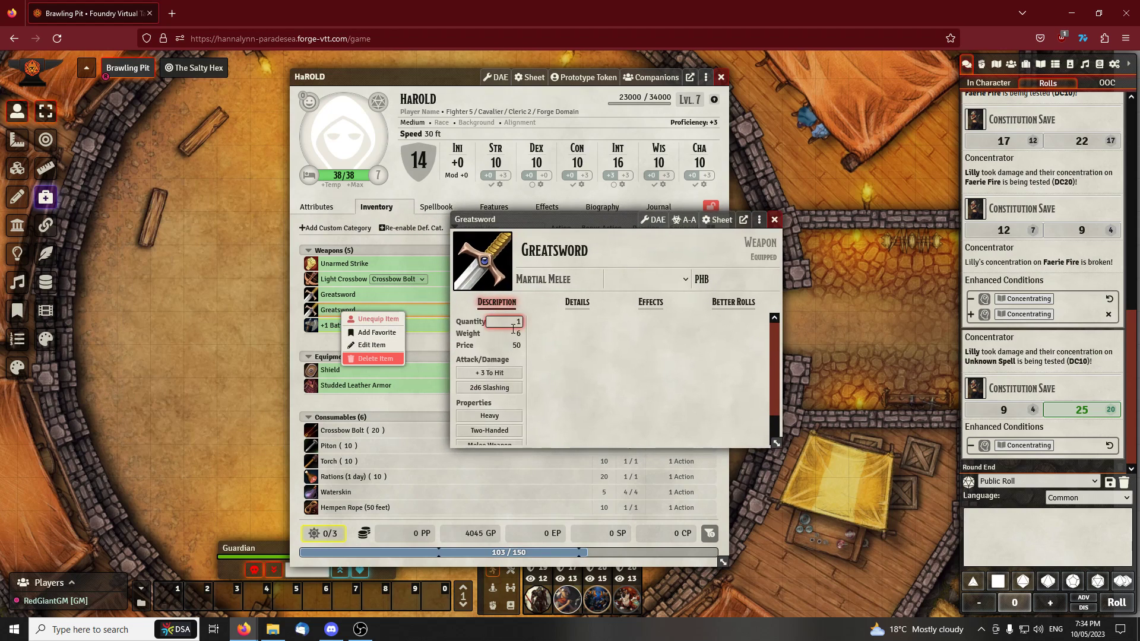
left_click(556, 331)
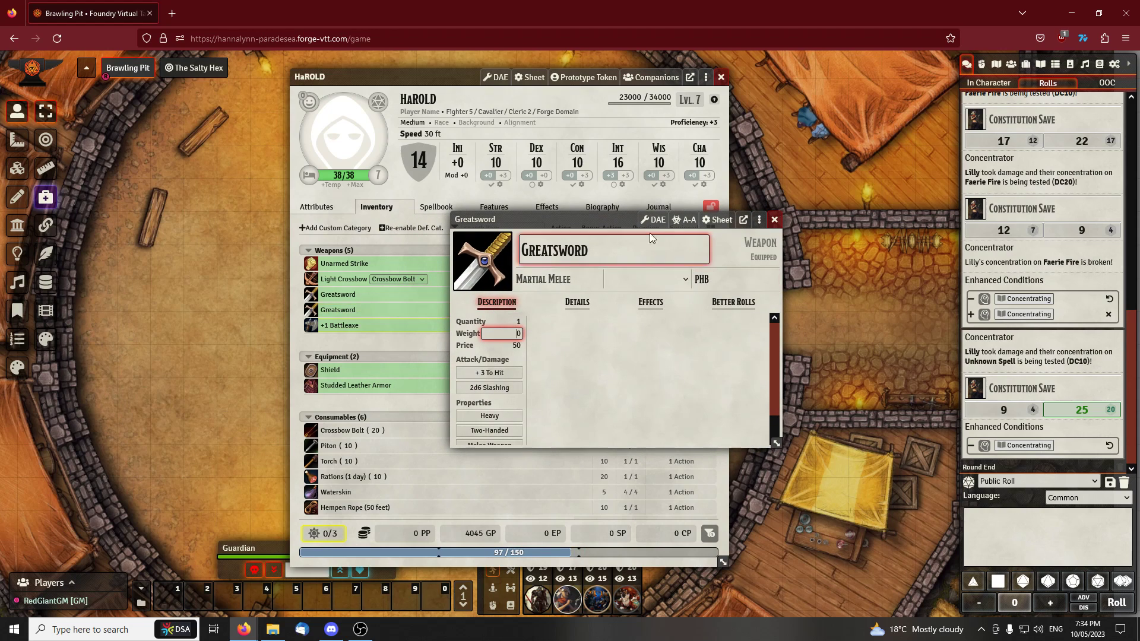
left_click(775, 221)
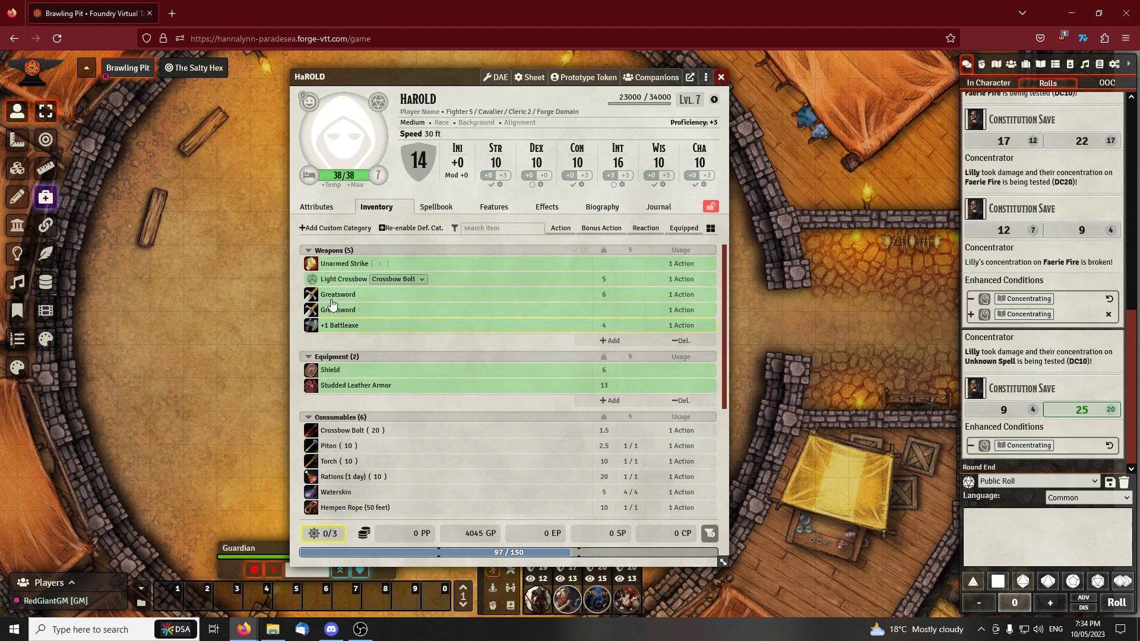
Rename the weightless Greatsword as Greatsword (GWM)
right_click(354, 313)
left_click(373, 342)
left_click(616, 251)
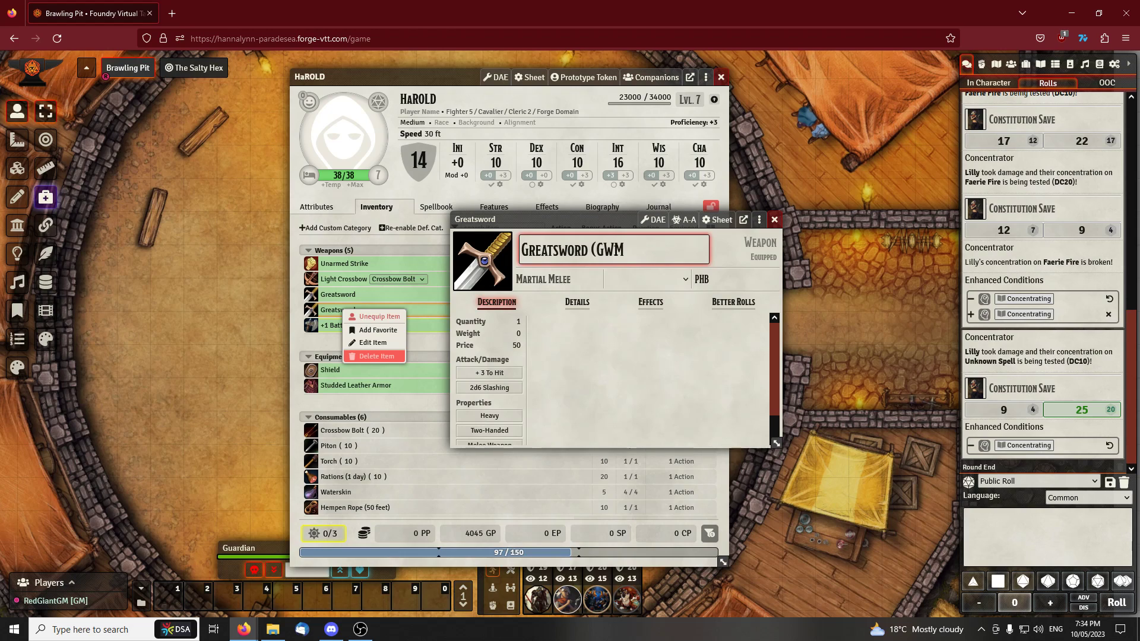
left_click(590, 353)
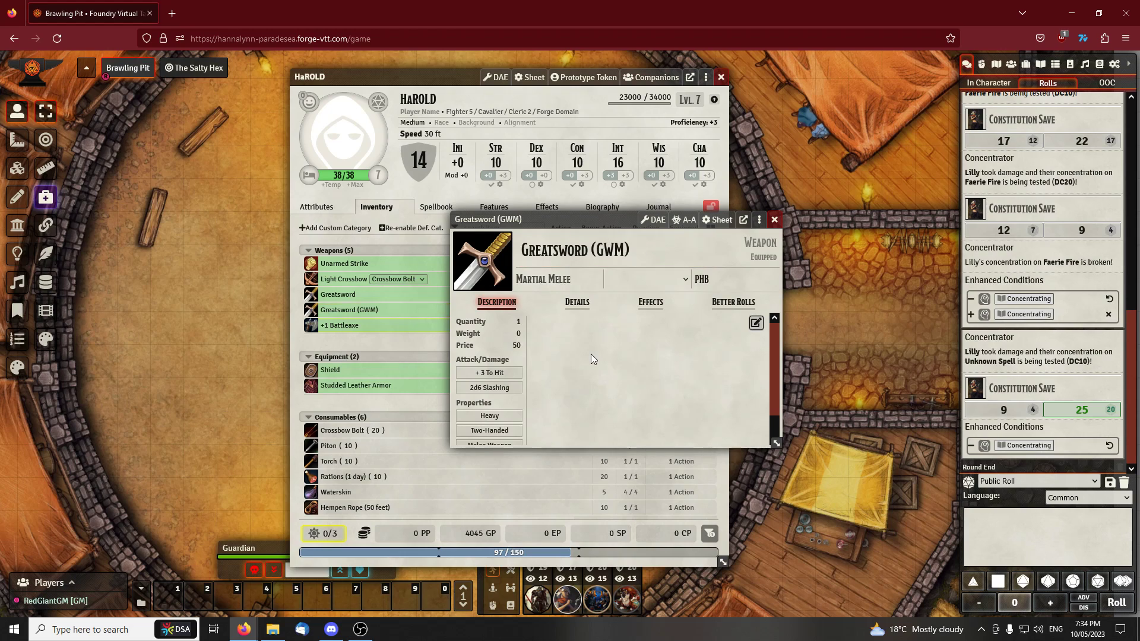
left_click_drag(544, 219, 630, 215)
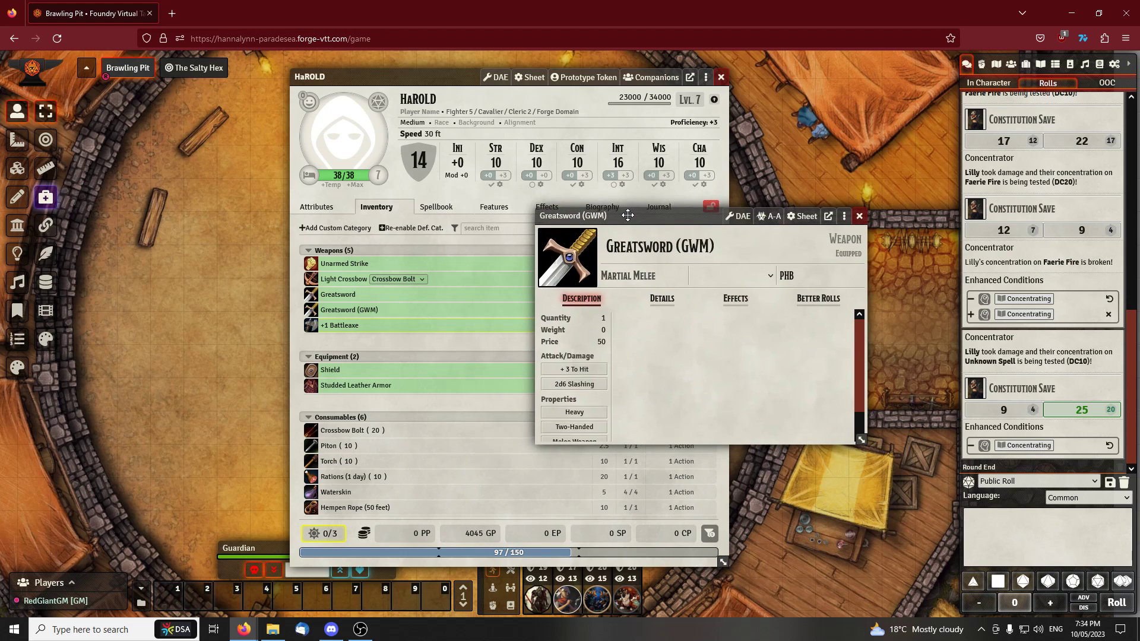
left_click_drag(374, 77, 139, 74)
left_click_drag(596, 208, 575, 140)
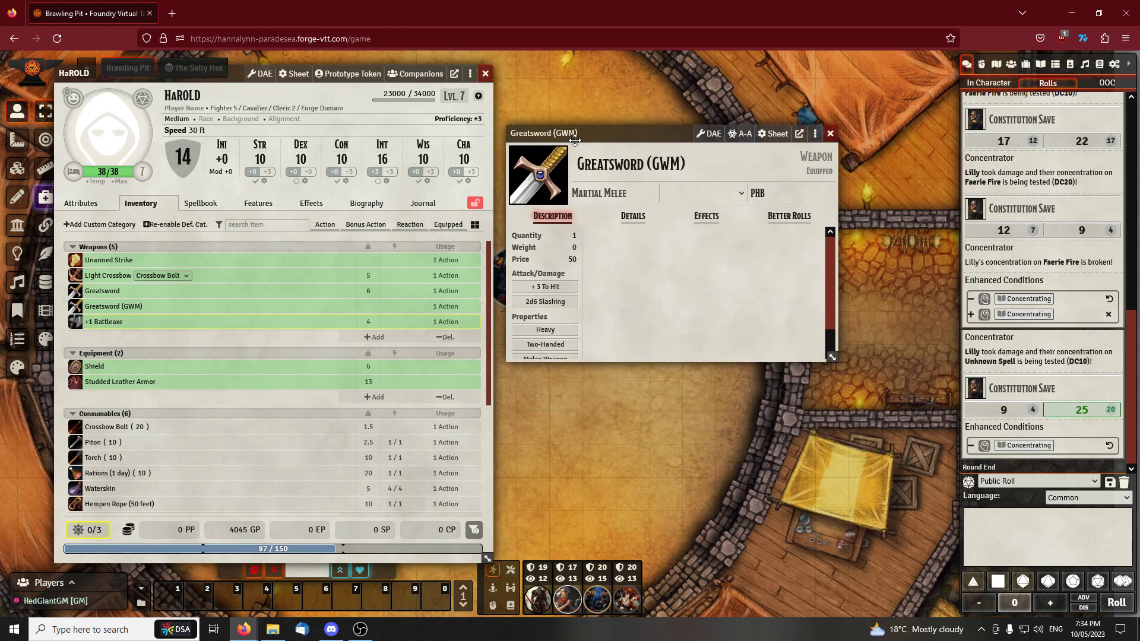
left_click(635, 217)
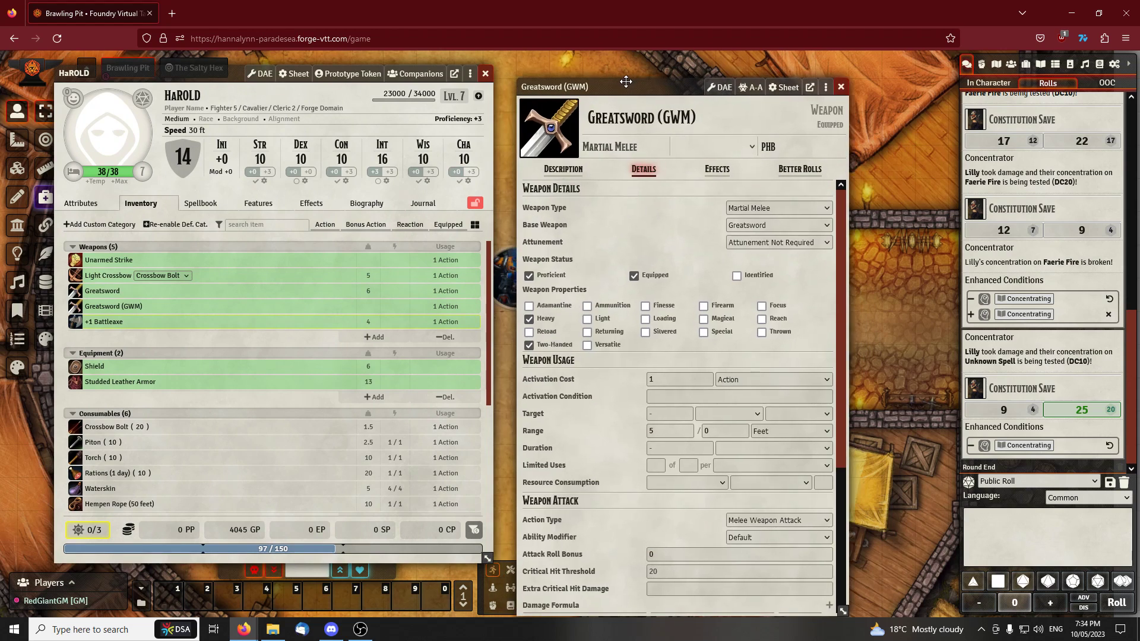
scroll(608, 240, "down", 5)
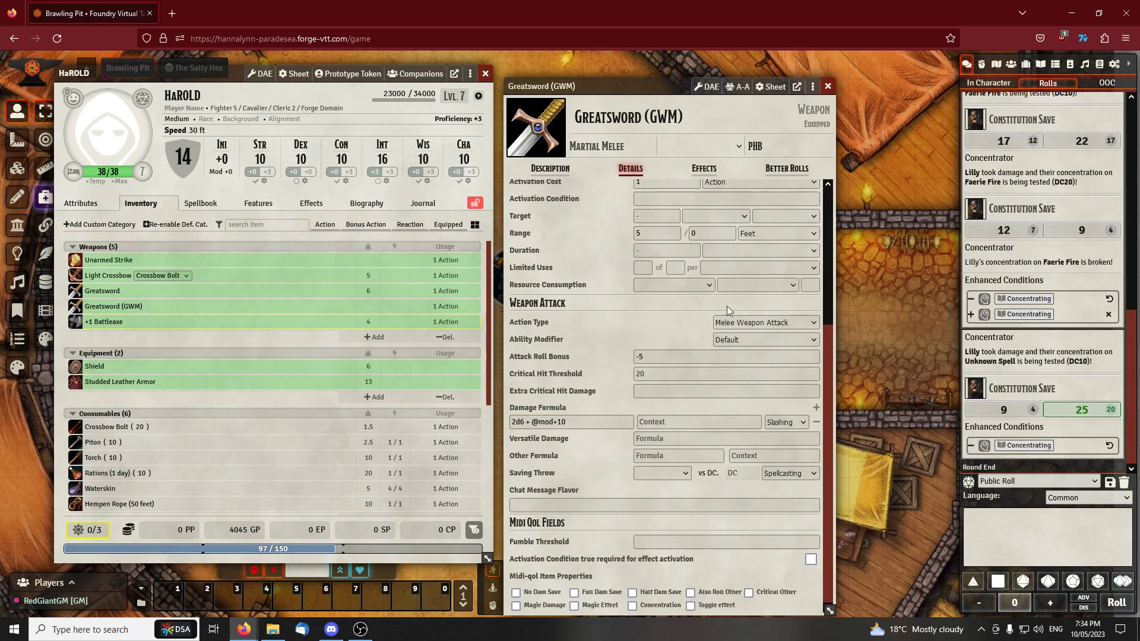
left_click(828, 87)
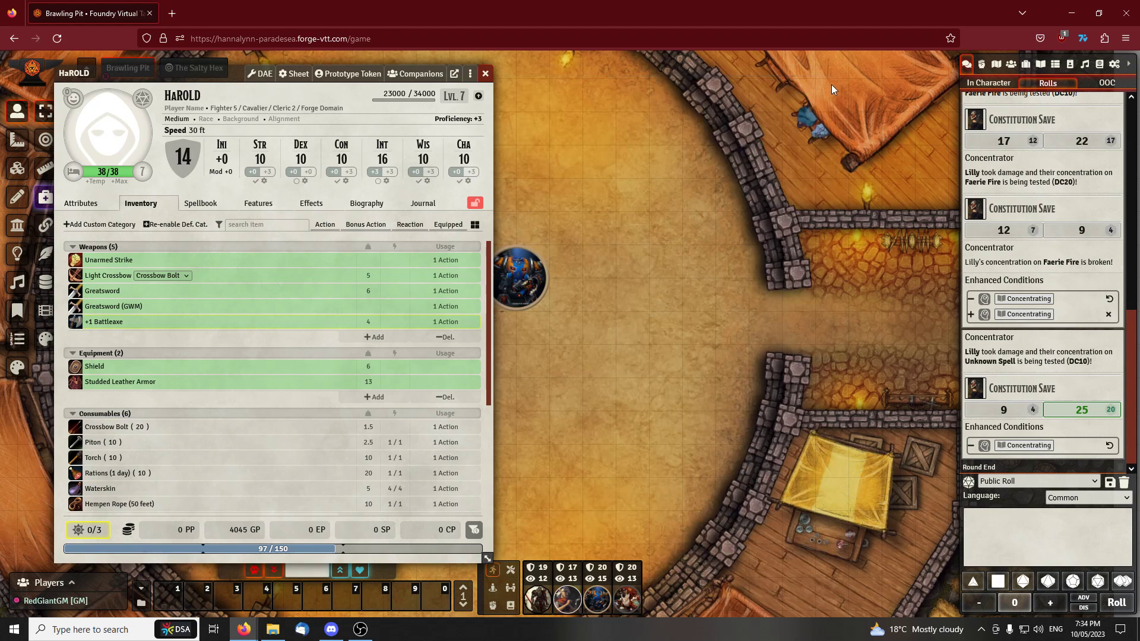
Roll an attack with HaROLD's Greatsword (GWM) and examine the attack roll's breakdown in the chat log
left_click_drag(226, 76, 285, 76)
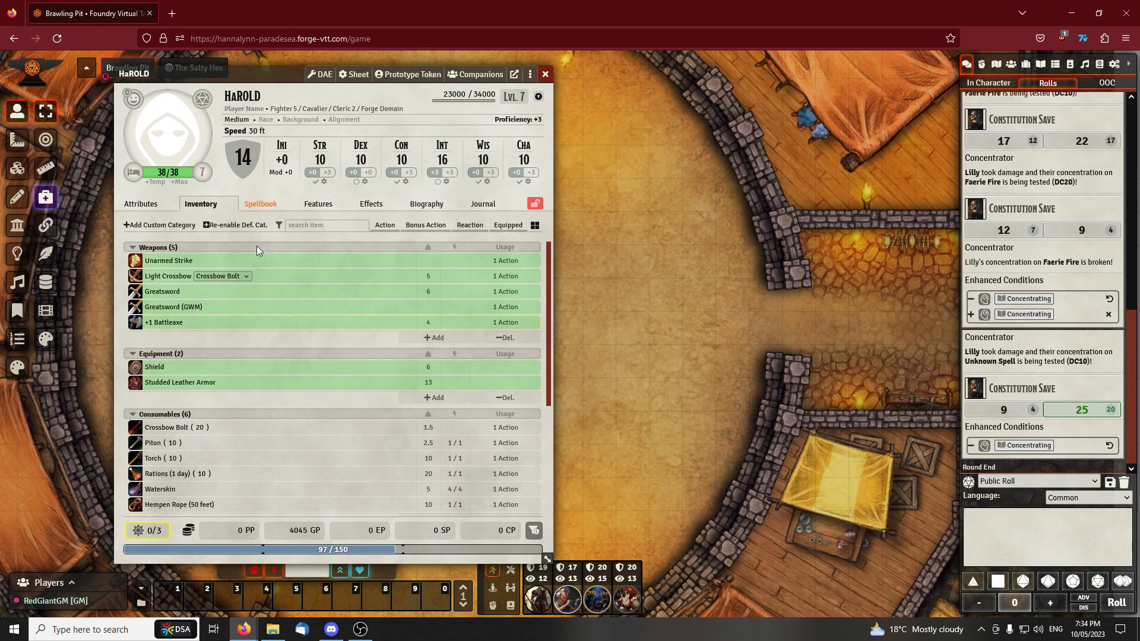
left_click(136, 308)
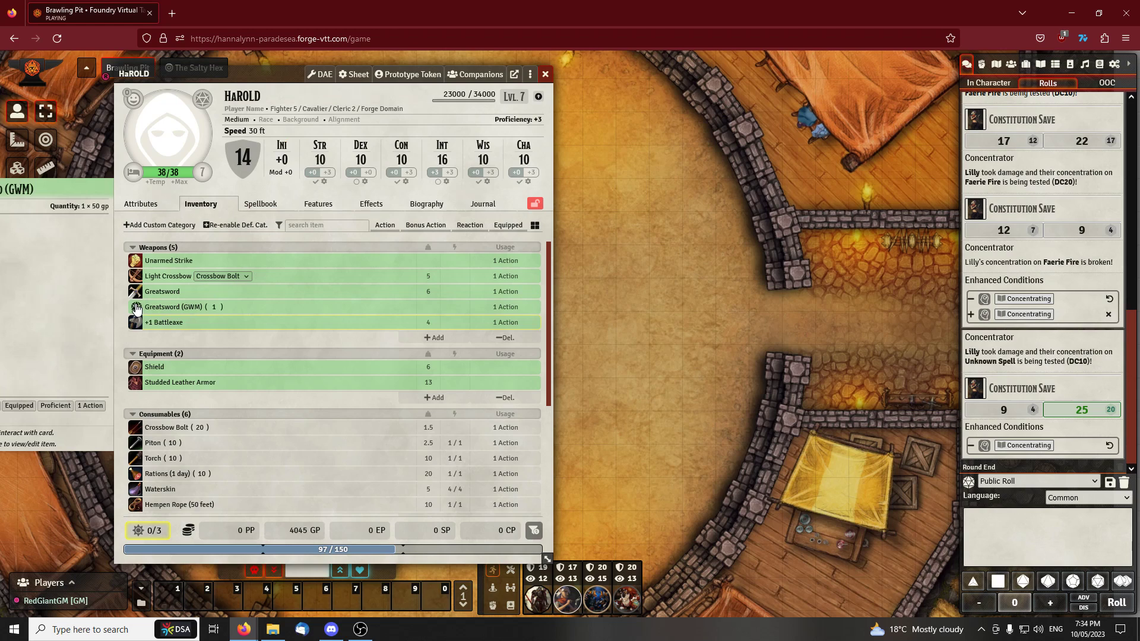
left_click(1023, 436)
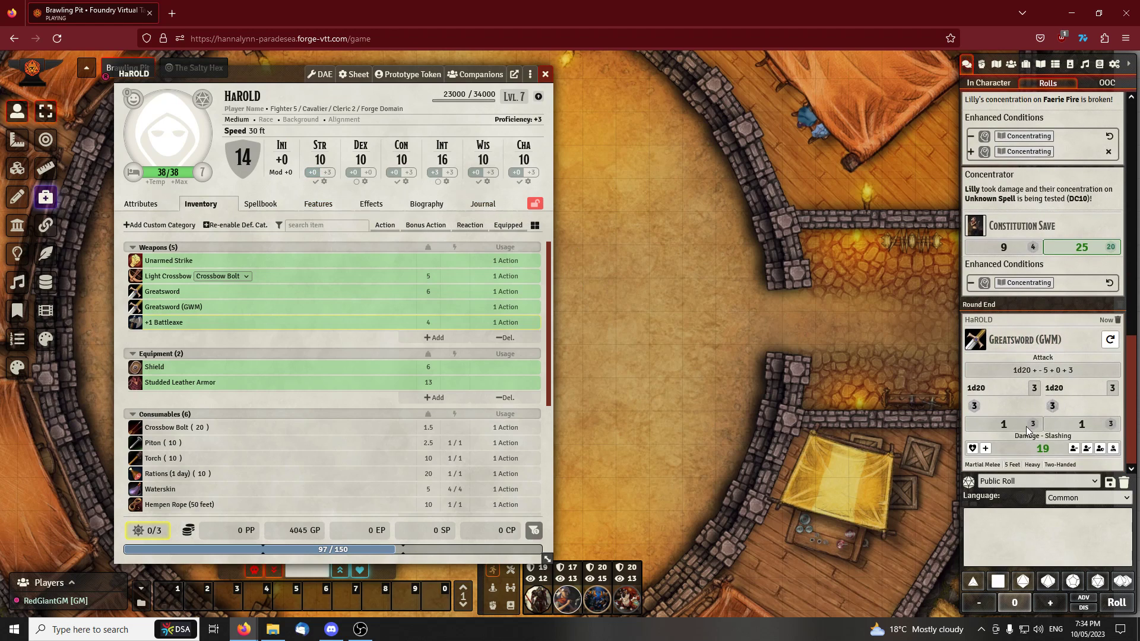
scroll(1028, 429, "up", 1)
scroll(1072, 401, "down", 1)
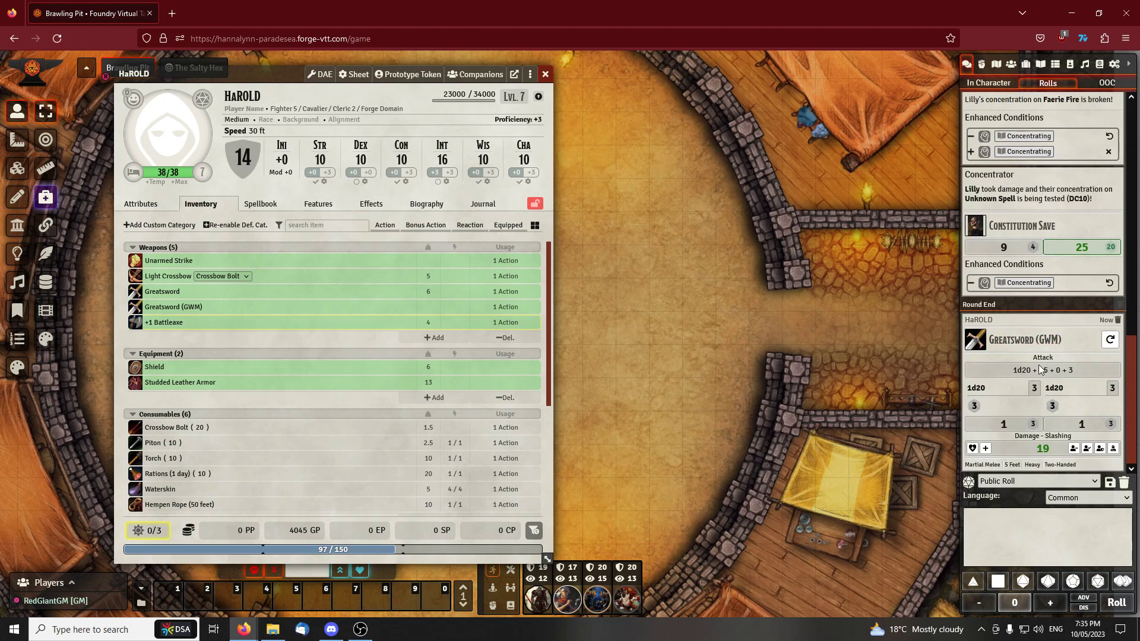
left_click(1029, 380)
Expand the Greatsword (GWM) damage roll in the chat log to check its formula, and collapse it again
mouse_move(1017, 438)
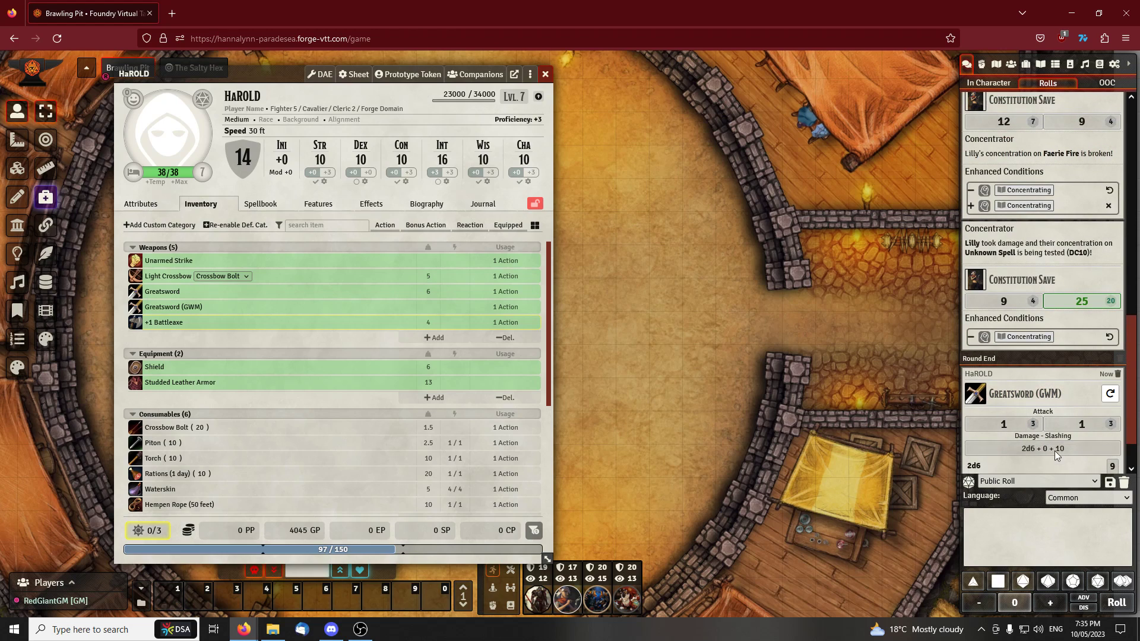
left_click(1041, 447)
left_click(1053, 407)
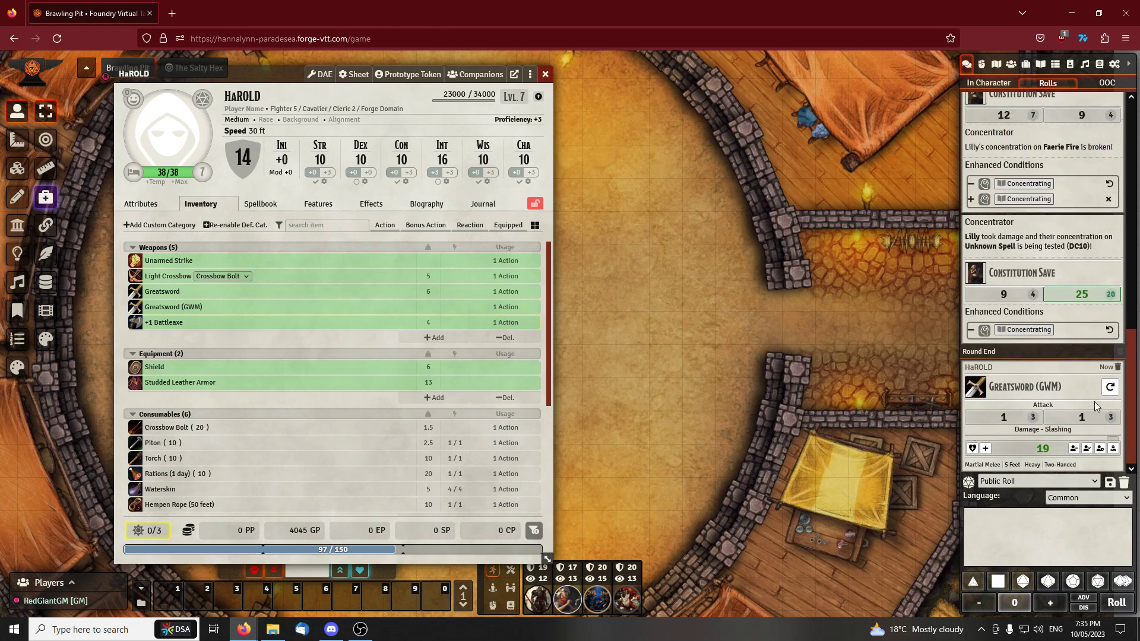
Close HaROLD's character sheet to return to the Brawling Pit scene
left_click_drag(275, 71, 470, 64)
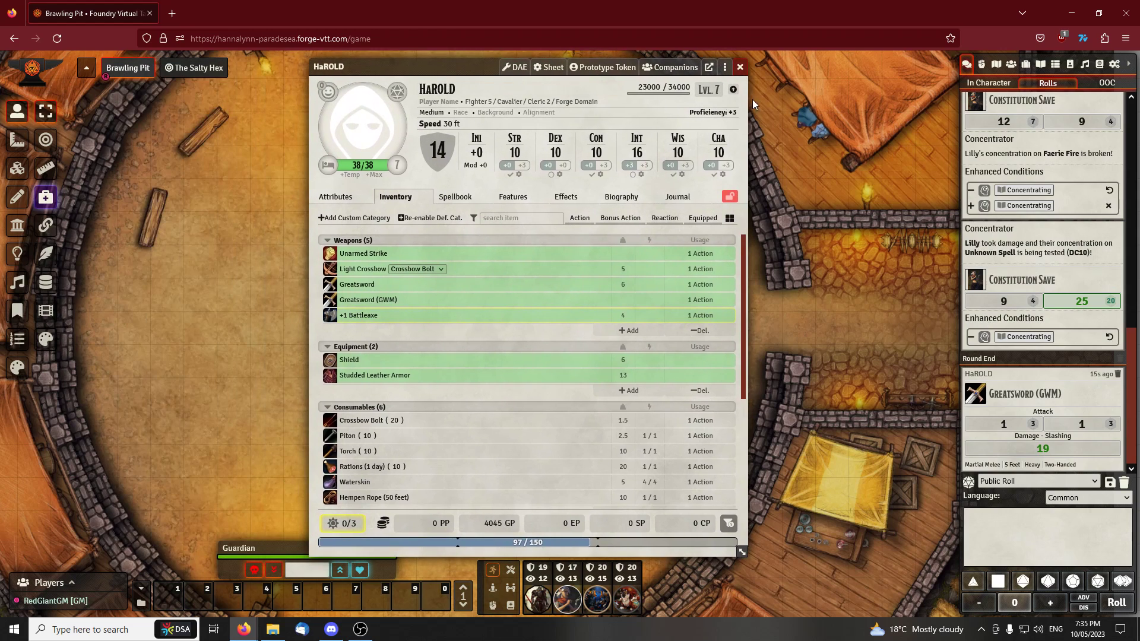
left_click(741, 70)
scroll(638, 271, "down", 5)
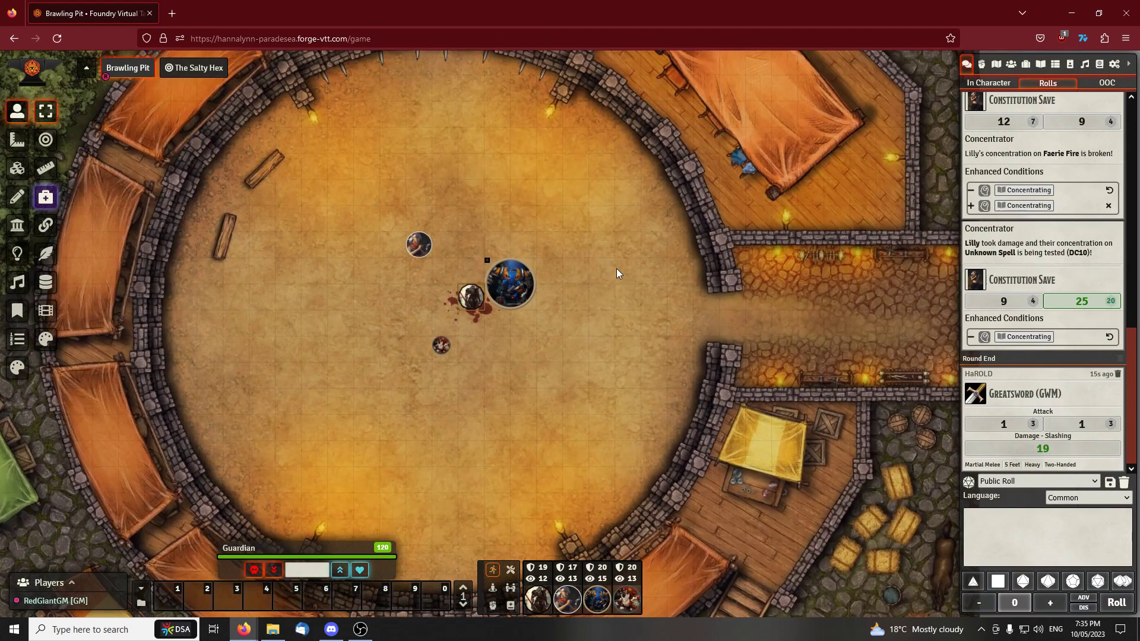
scroll(618, 268, "up", 2)
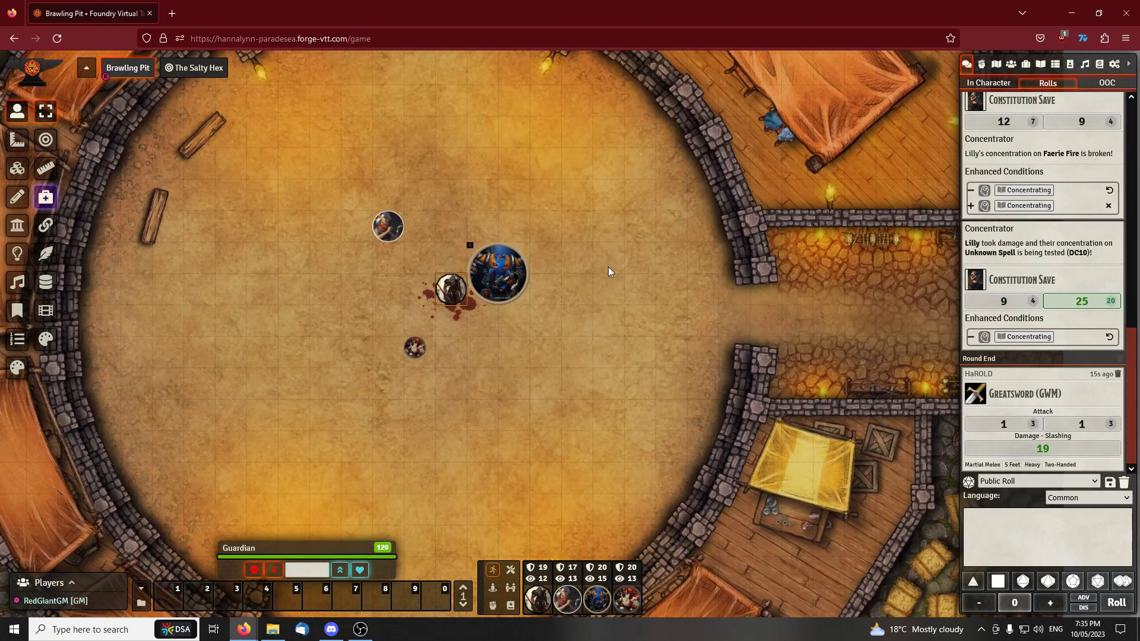